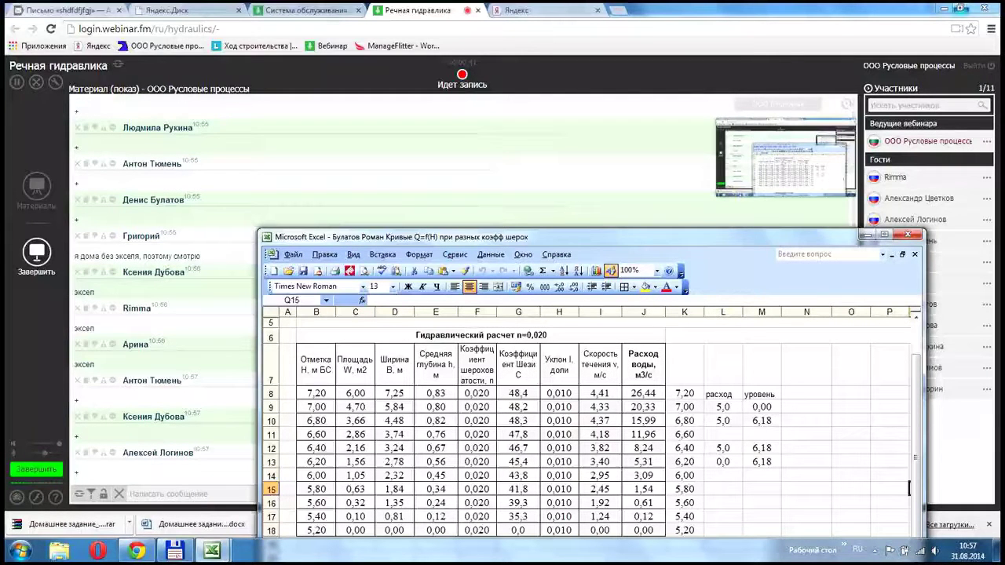
- Enlarge the n=0,020 hydraulic calculation table to 200% and examine its level, area and width columns
left_click(884, 235)
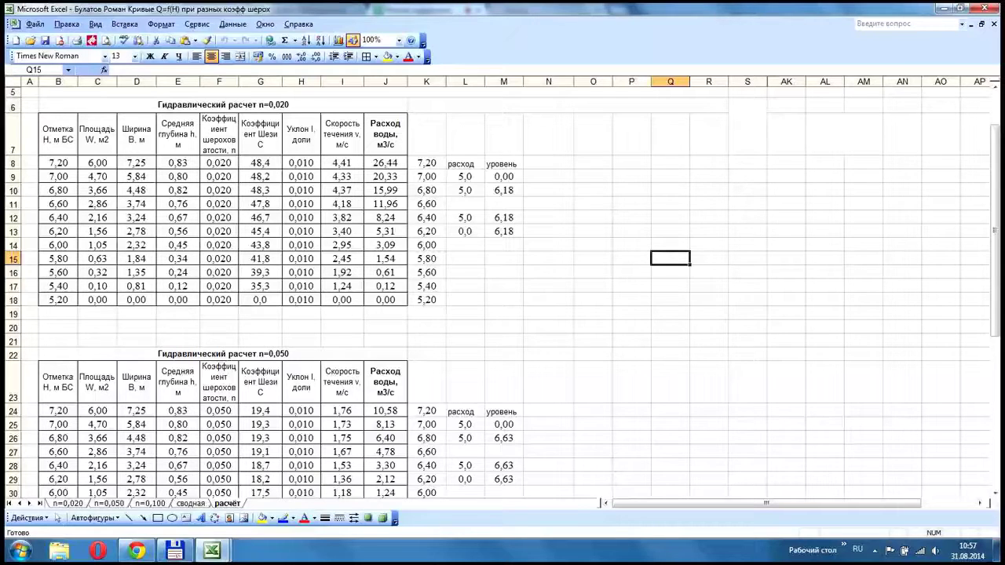
left_click_drag(58, 135, 98, 301)
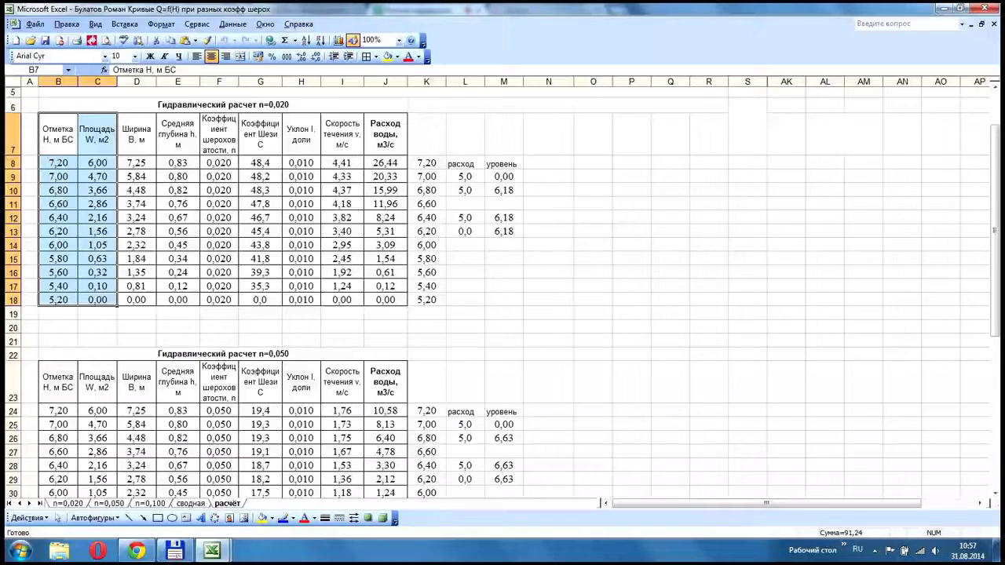
left_click(58, 135)
left_click_drag(58, 135, 137, 299)
left_click(399, 40)
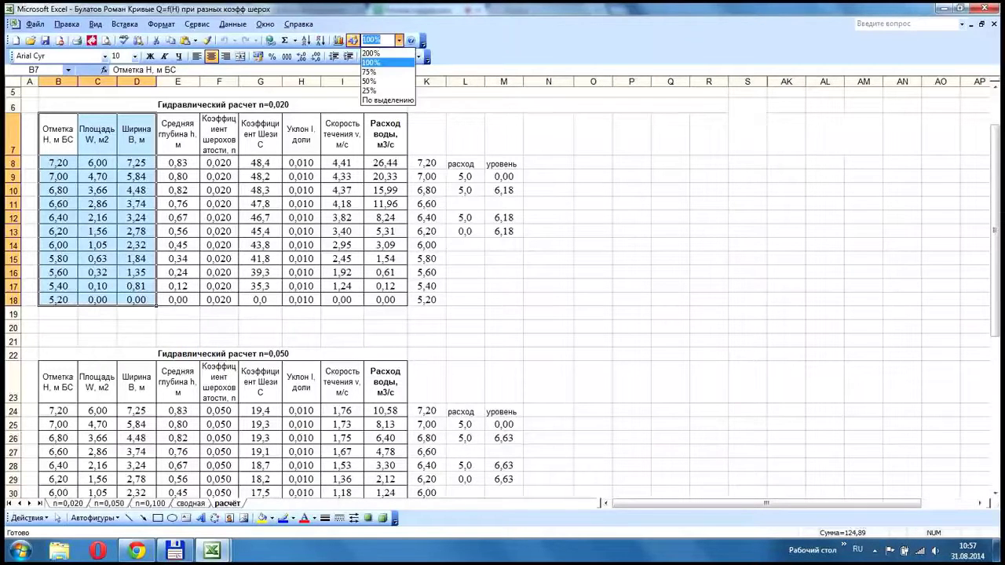
left_click(370, 53)
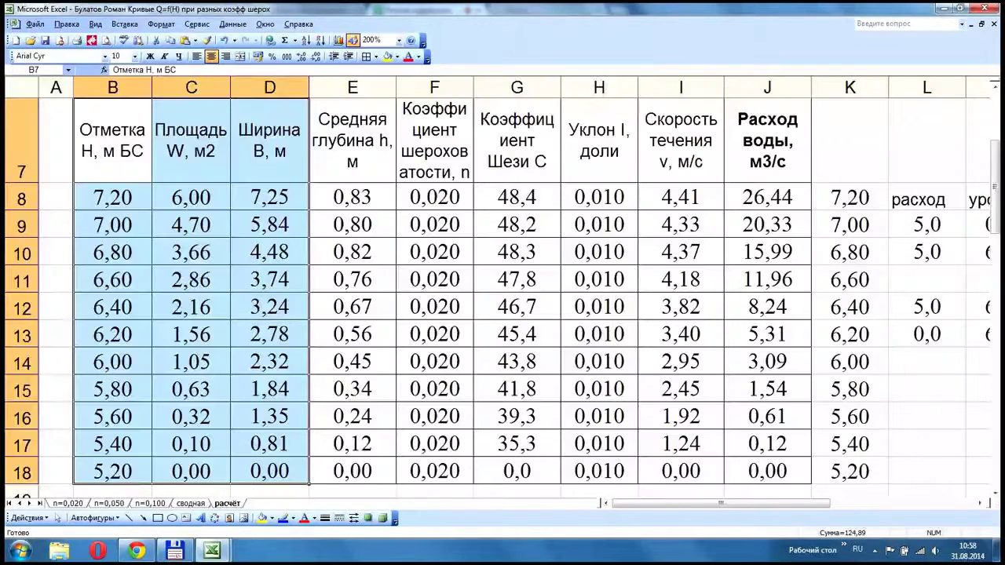
left_click_drag(113, 141, 191, 252)
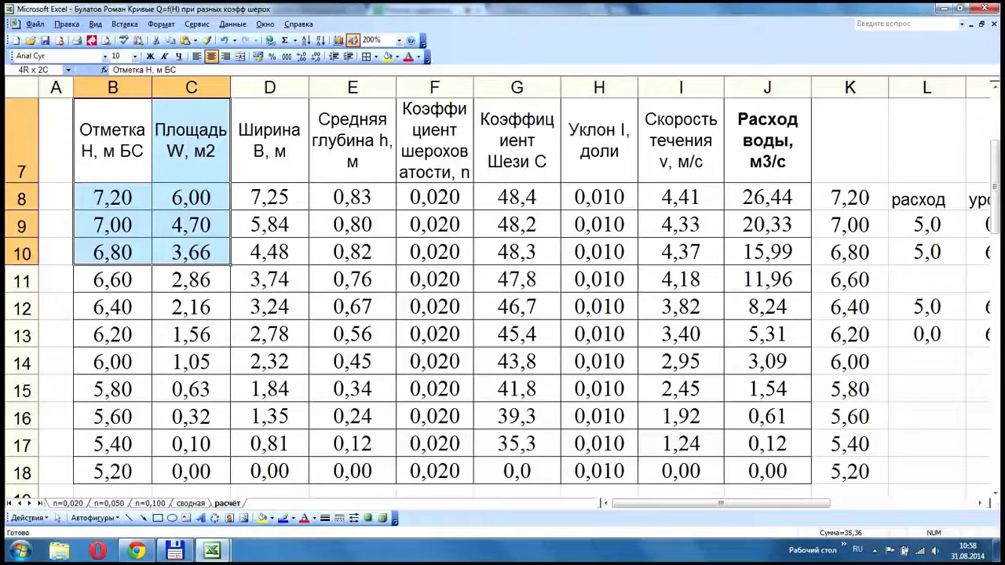
left_click_drag(192, 252, 270, 361)
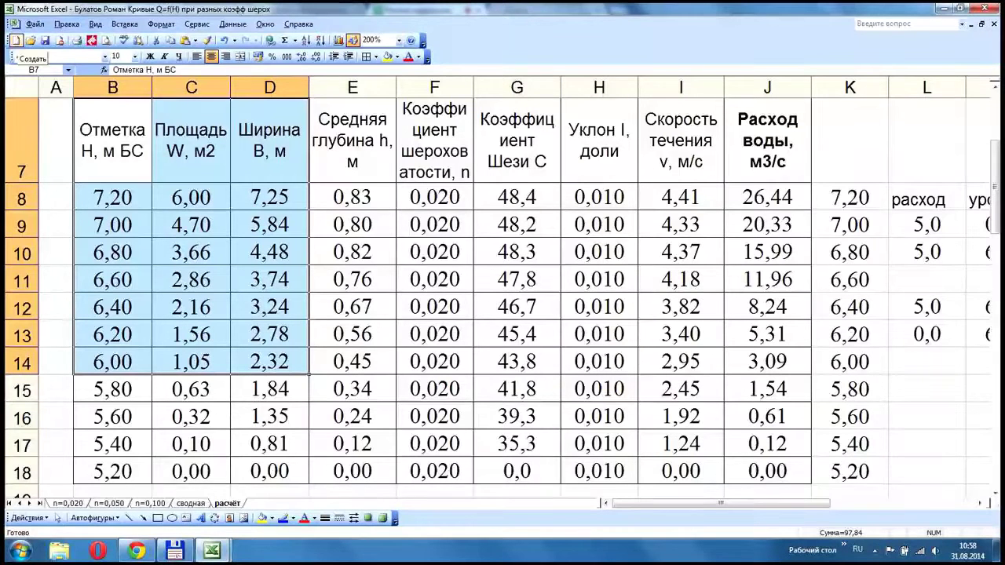
- Create a new blank workbook and set its zoom to 200%
left_click(16, 41)
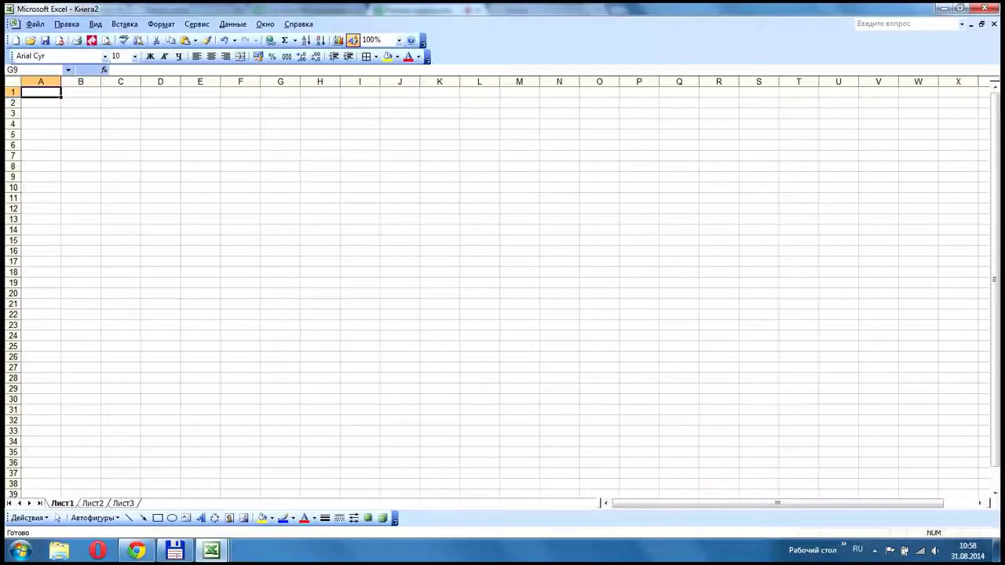
left_click(80, 123)
left_click(399, 40)
left_click(377, 50)
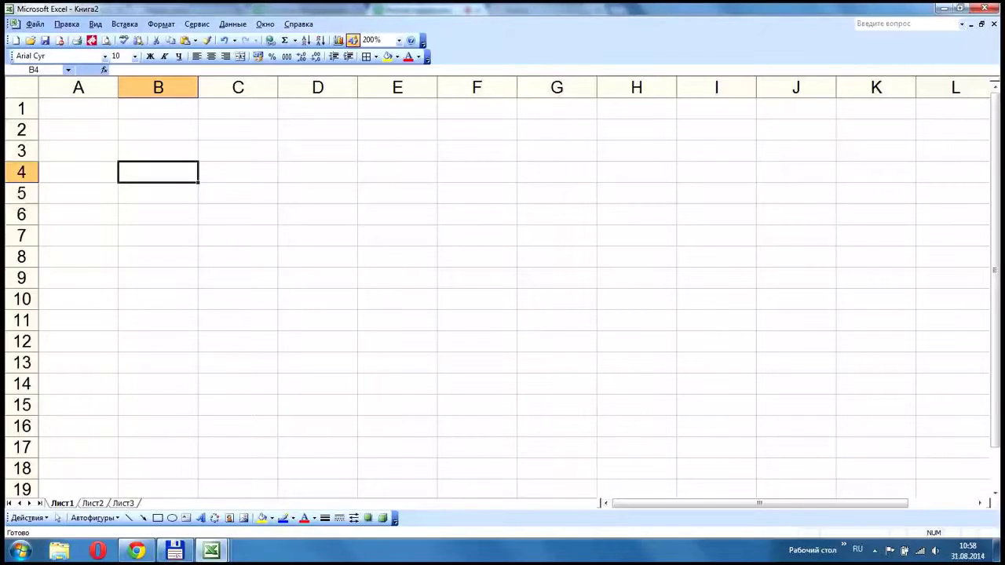
- Fill cells B4:B14 with the number series 0 to 10
type("0")
key("Return")
type("1")
key("Return")
type("2")
key("Return")
type("3")
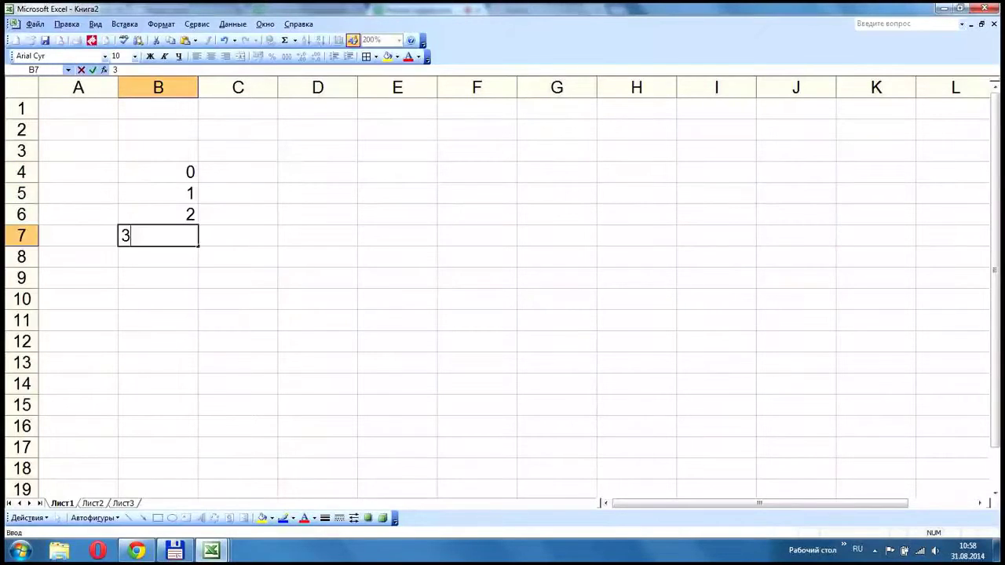
key("Return")
key("Up")
key("Up")
mouse_move(158, 215)
left_mouse_down()
mouse_move(198, 339)
mouse_move(198, 385)
left_mouse_up()
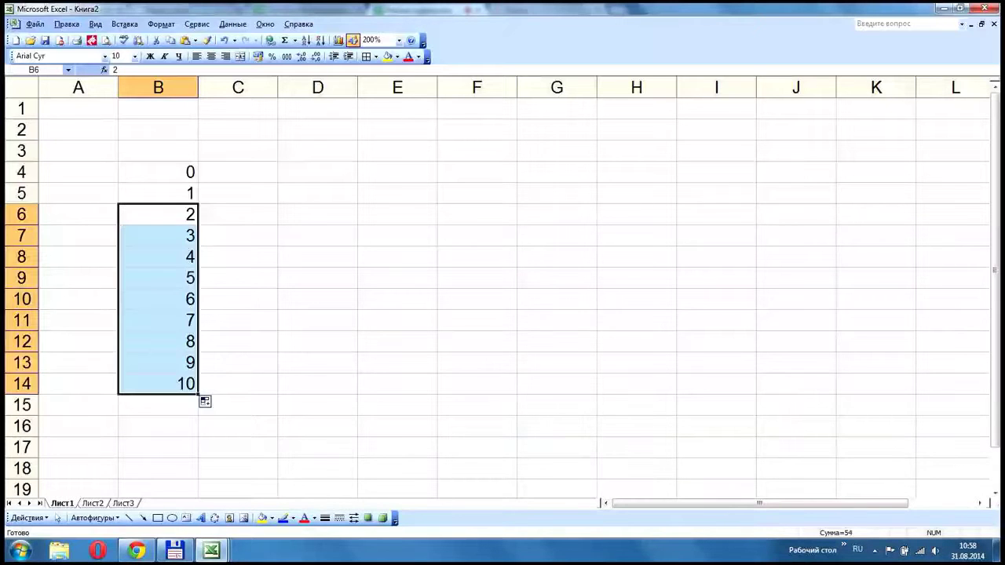
- Enter the values 32, 31,5, 31, 30 and 29 in cells C4:C8
left_click(238, 172)
type("32")
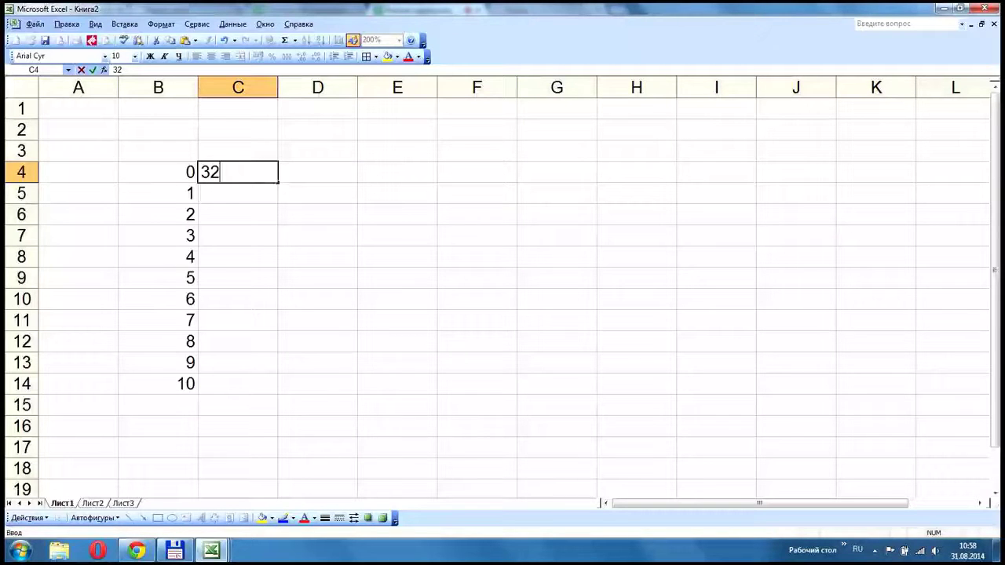
key("Return")
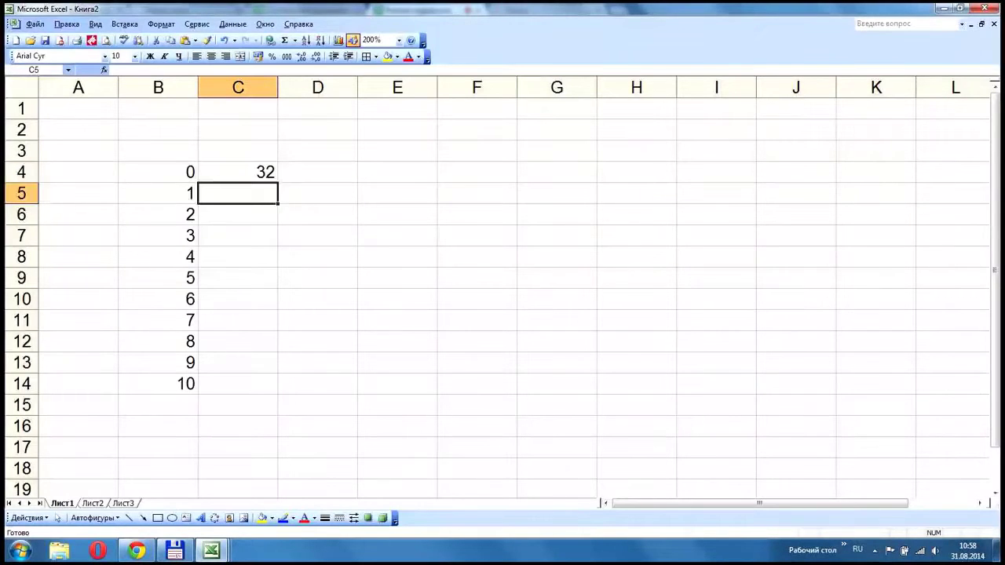
type("31,5")
key("Return")
type("31")
key("Return")
type("30")
key("Return")
type("29")
key("Return")
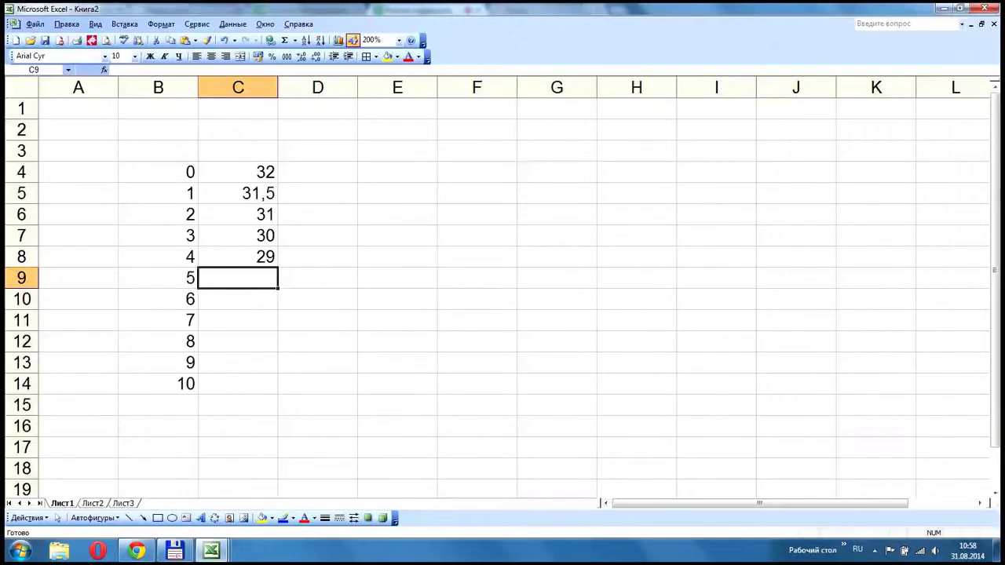
- Continue column C with 28,5, 29, 30, 31, 32 and 32 in cells C9:C14
type("28,5")
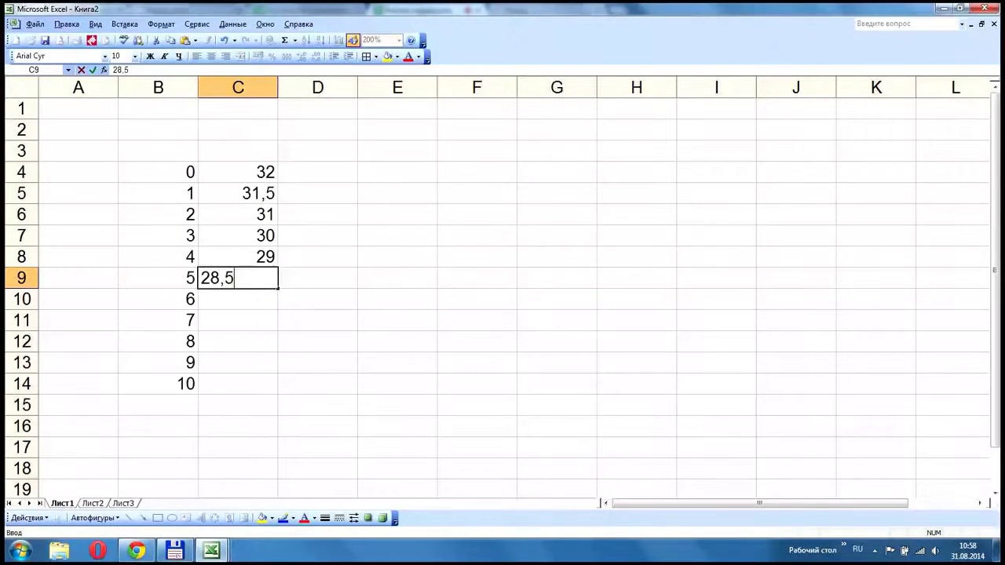
key("Return")
type("29")
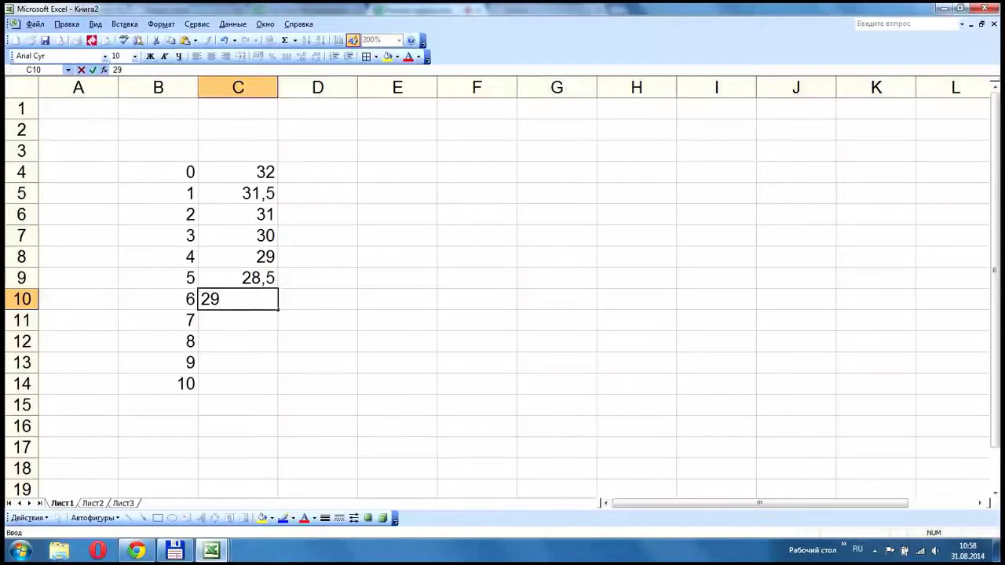
key("Return")
type("30")
key("Return")
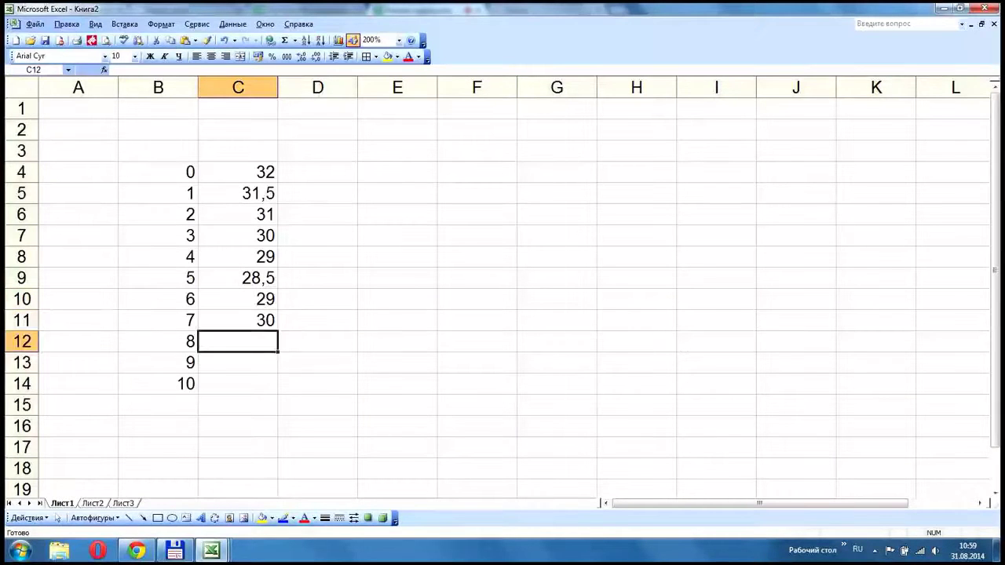
type("31")
key("Return")
type("32")
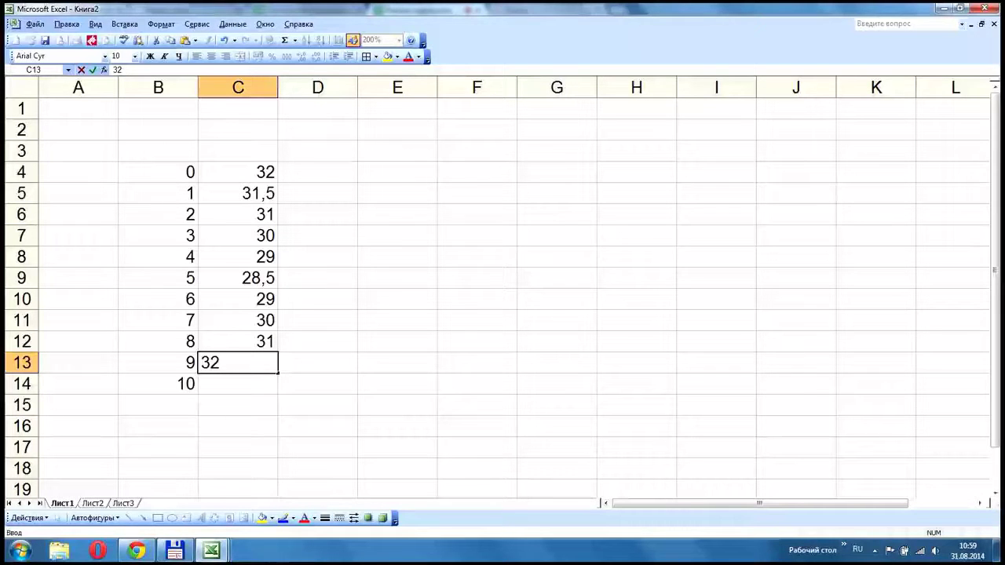
key("Return")
type("32")
key("Return")
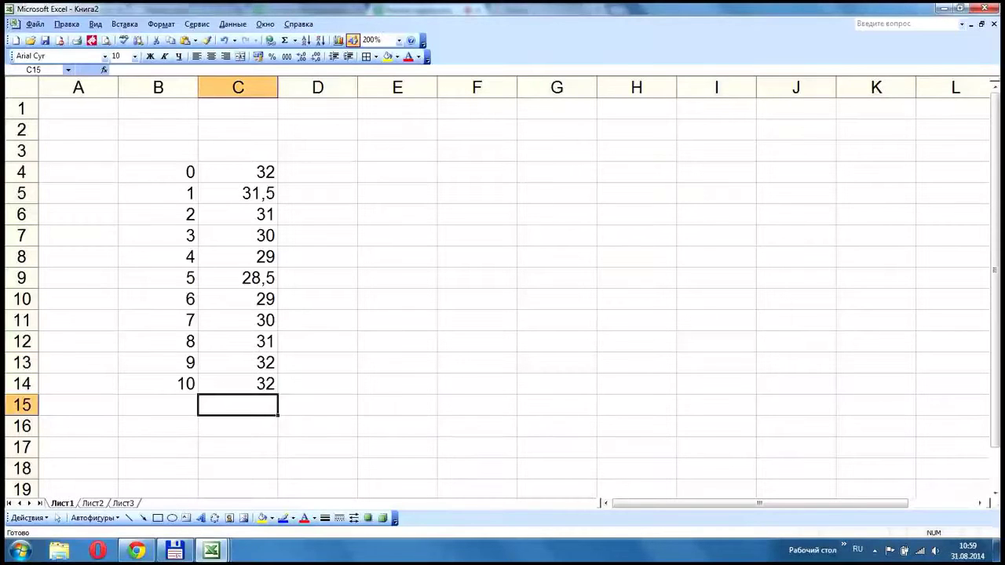
- Clear all values in C4:C14 and the numbers 6 to 10 in B10:B14
left_click_drag(238, 384, 158, 256)
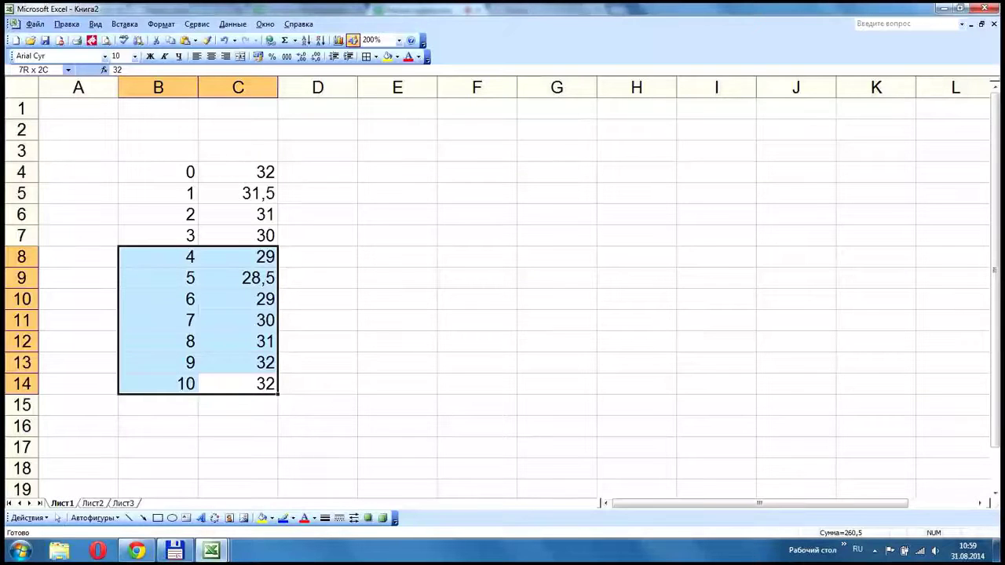
left_click_drag(158, 257, 158, 193)
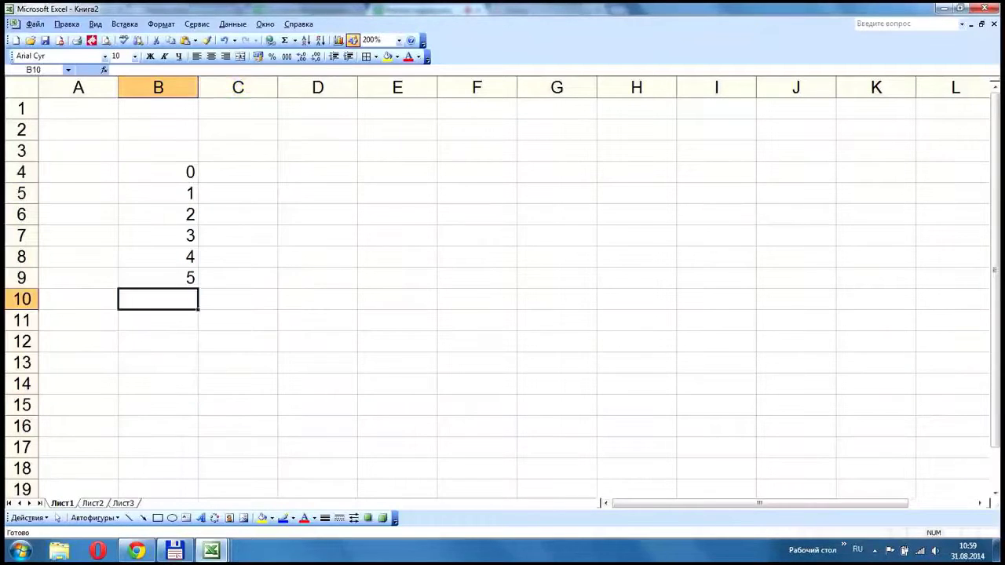
- Enter the values 20, 19, 18,5, 19, 19,5 and 20 in cells C4:C9
left_click(238, 172)
type("20")
key("Return")
type("19")
key("Return")
type("18,5")
key("Return")
type("1")
key("Return")
double_click(259, 236)
type("9")
key("Return")
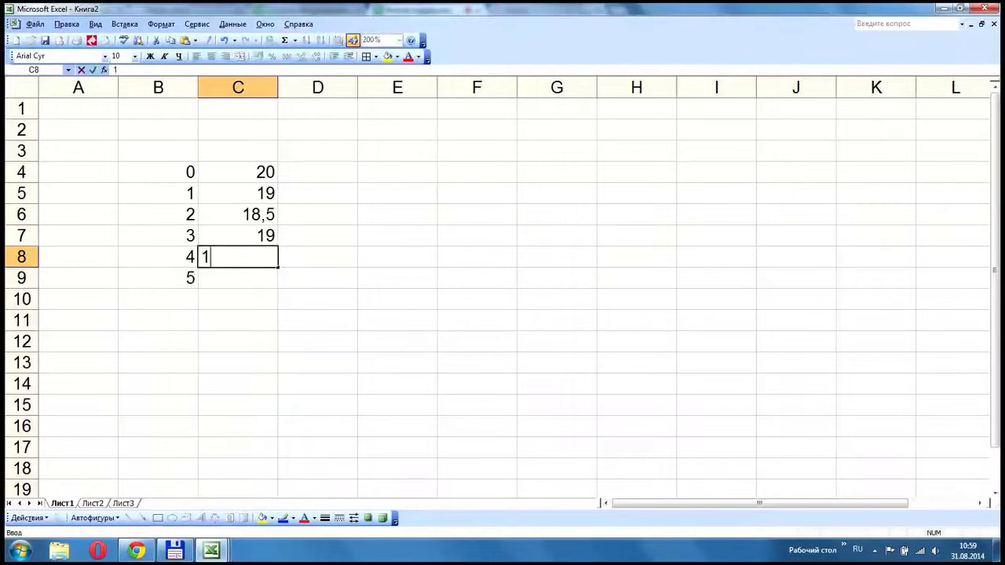
type("19,5")
key("Return")
type("20")
key("Return")
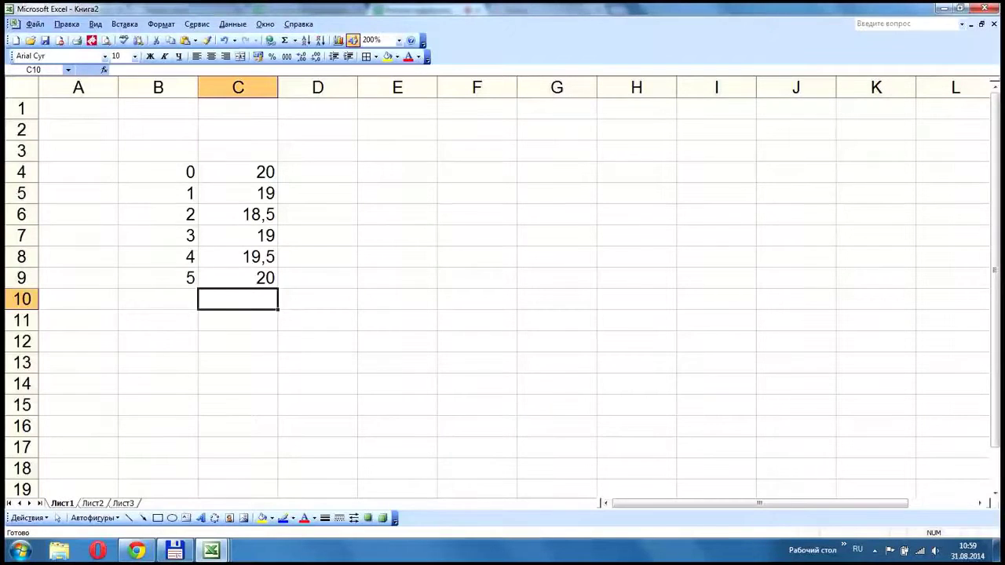
- Add the column headers "Расст м" in B3 and "Отметки, м БС" in C3
left_click_drag(158, 172, 238, 257)
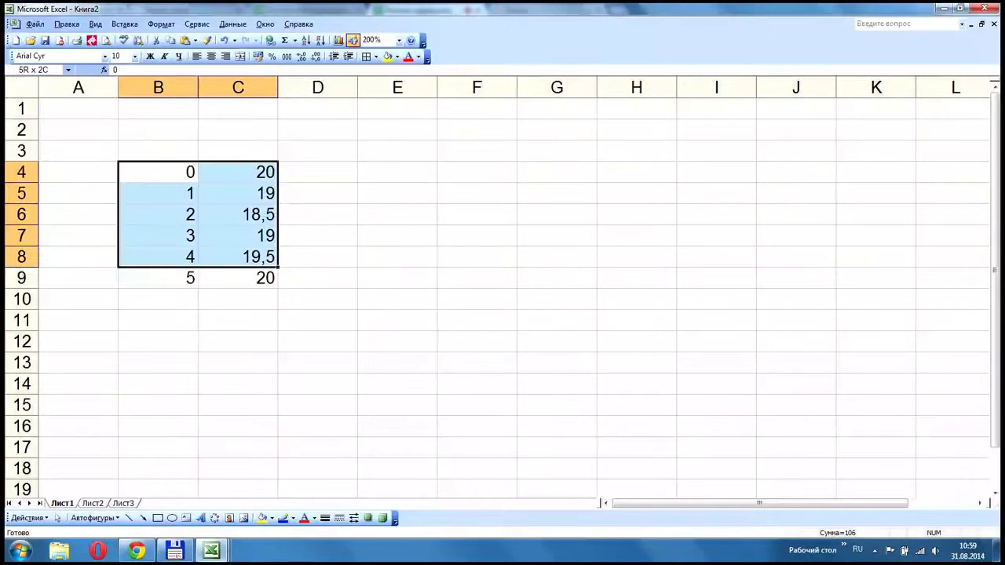
left_click(158, 172)
left_click(157, 151)
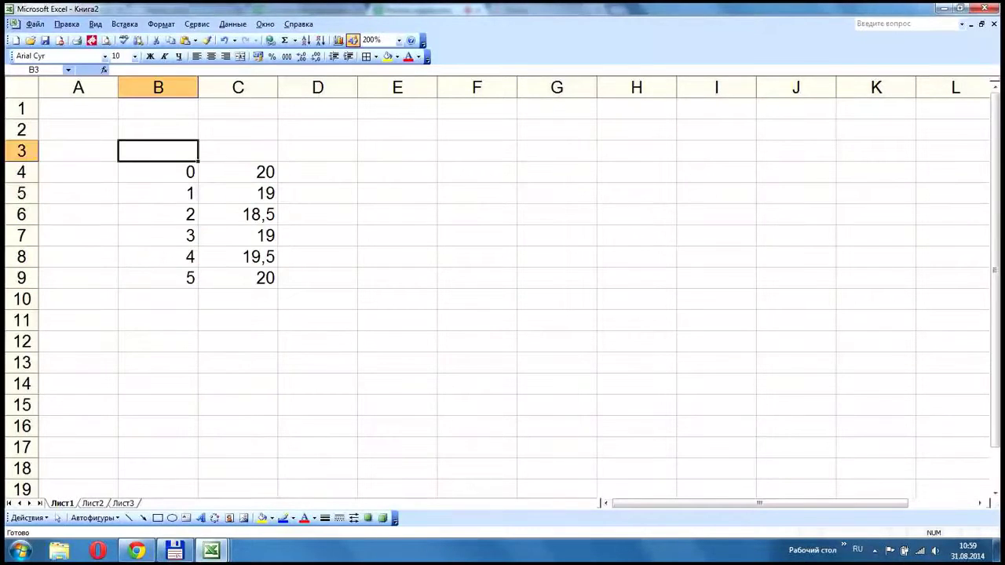
type("Расст м")
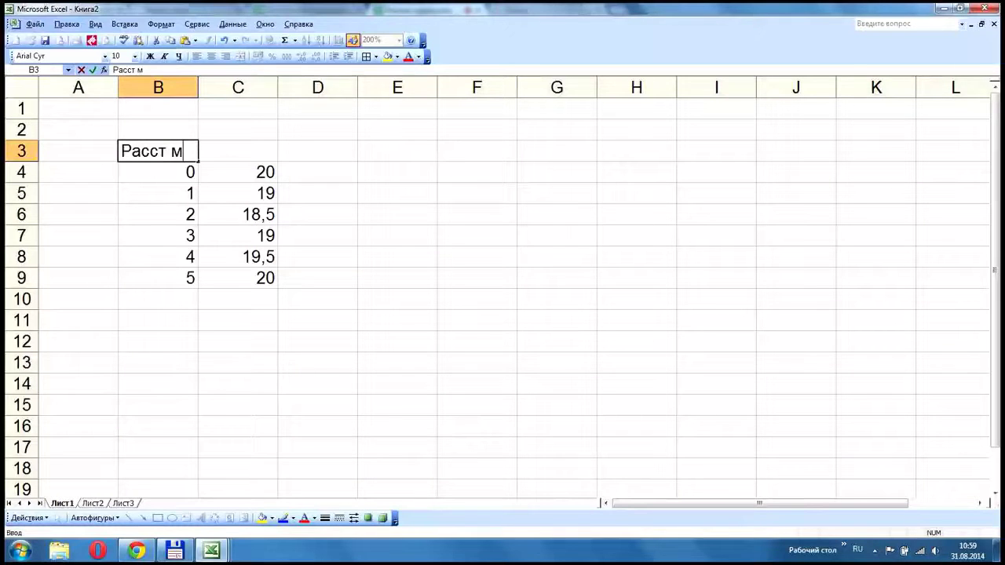
key("Tab")
type("Отметки")
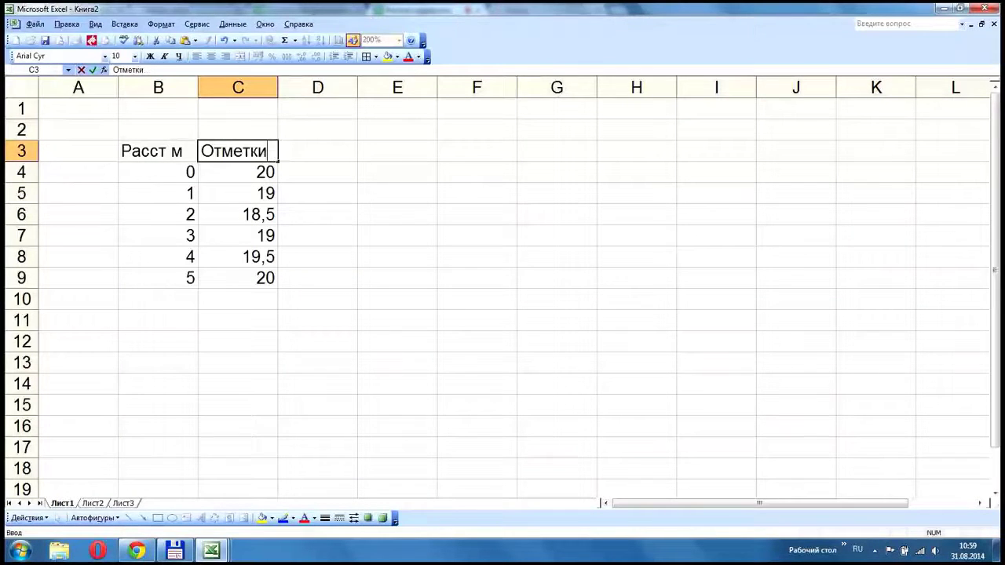
type(", м БС")
key("Return")
- Format the header cells B3:C3 with horizontal and vertical centering and wrapped text
left_click_drag(158, 151, 238, 151)
left_click(161, 24)
left_click(179, 37)
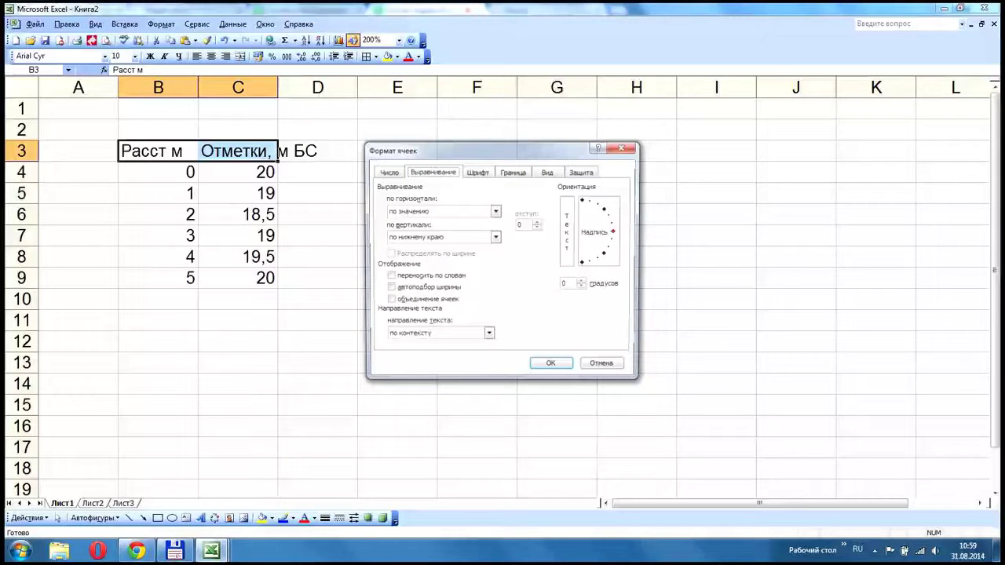
key("Return")
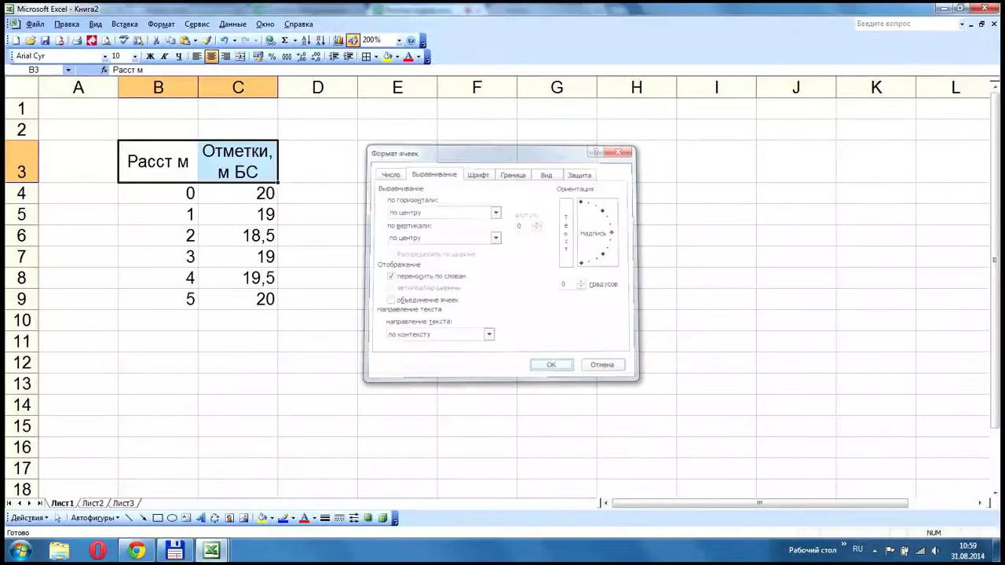
- Apply all borders to the table B3:C9 and display the values in C4:C9 with two decimal places
left_click_drag(158, 162, 239, 299)
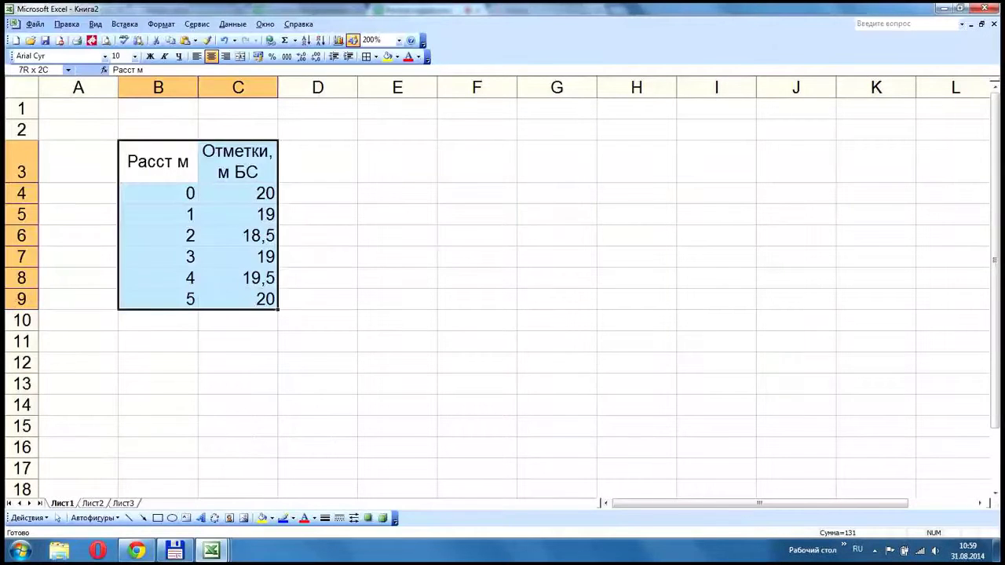
left_click(367, 57)
left_click_drag(238, 193, 238, 300)
left_click(302, 56)
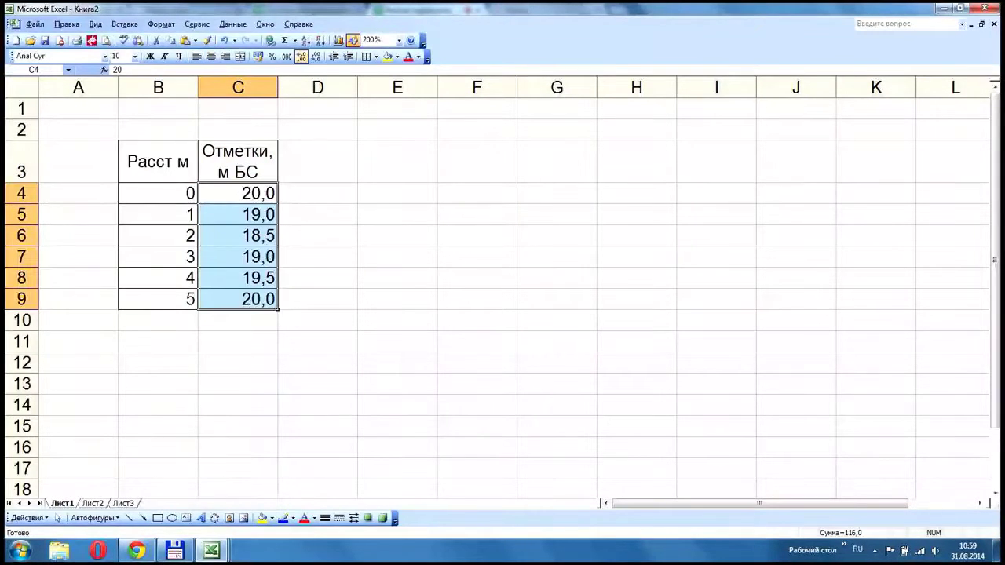
left_click(301, 56)
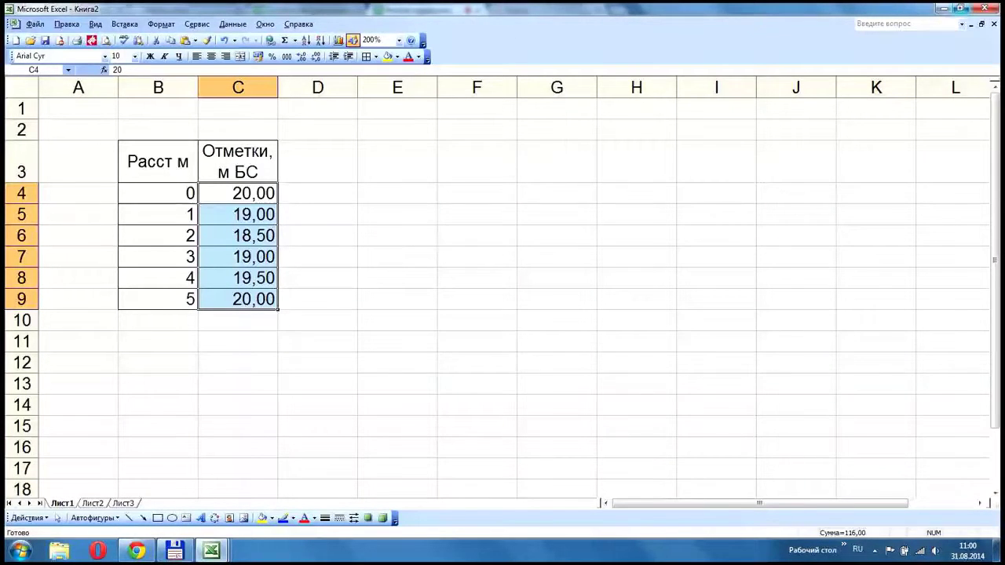
left_click(960, 7)
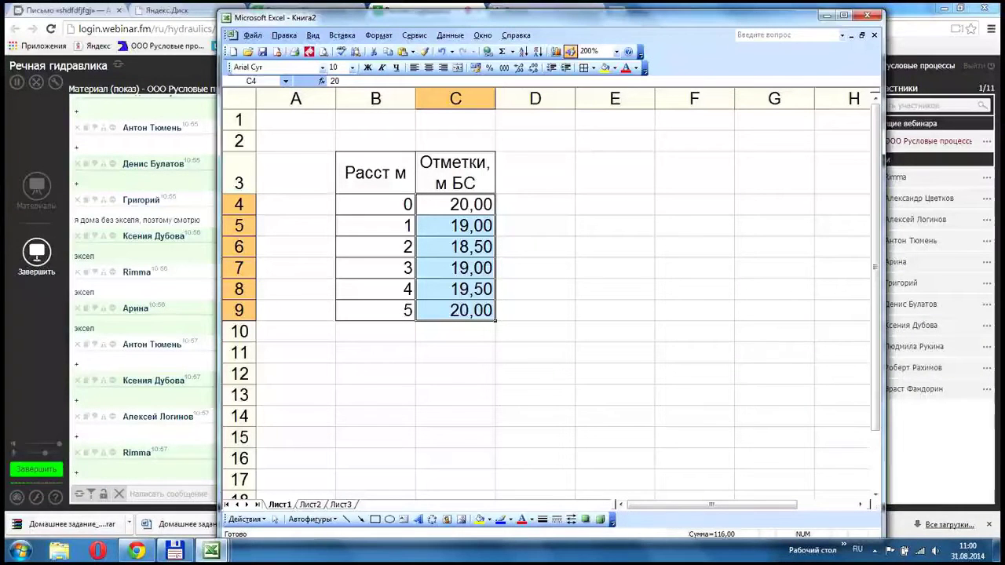
left_click(844, 15)
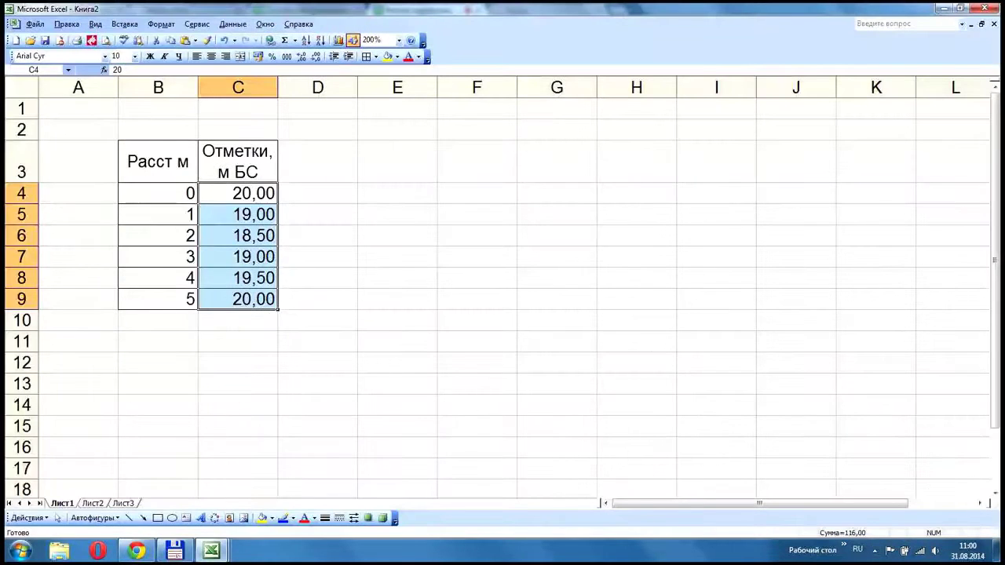
- Create a scatter chart with smoothed lines and markers from the distances and elevations in B4:C9
left_click(158, 193)
left_click_drag(158, 193, 238, 299)
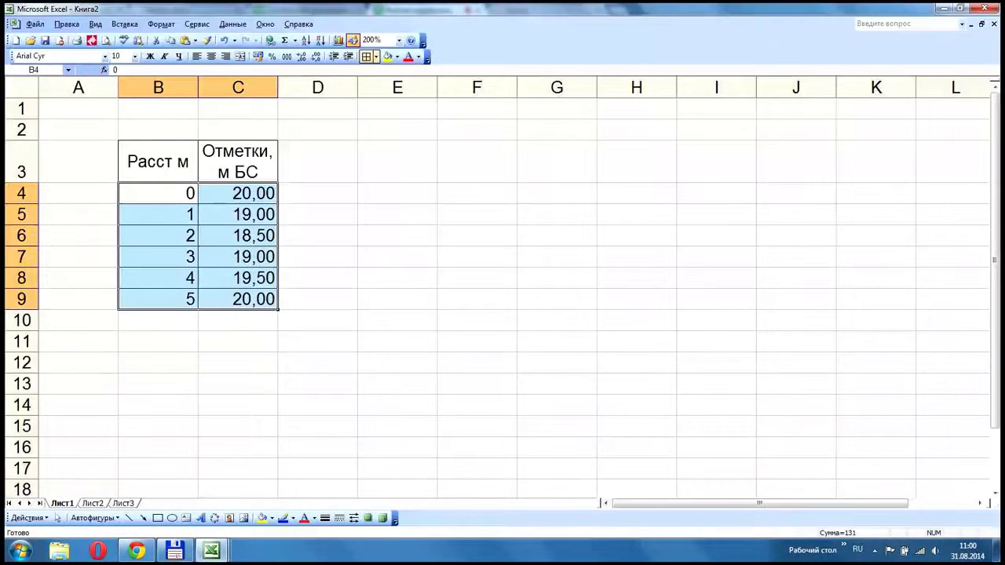
left_click(338, 40)
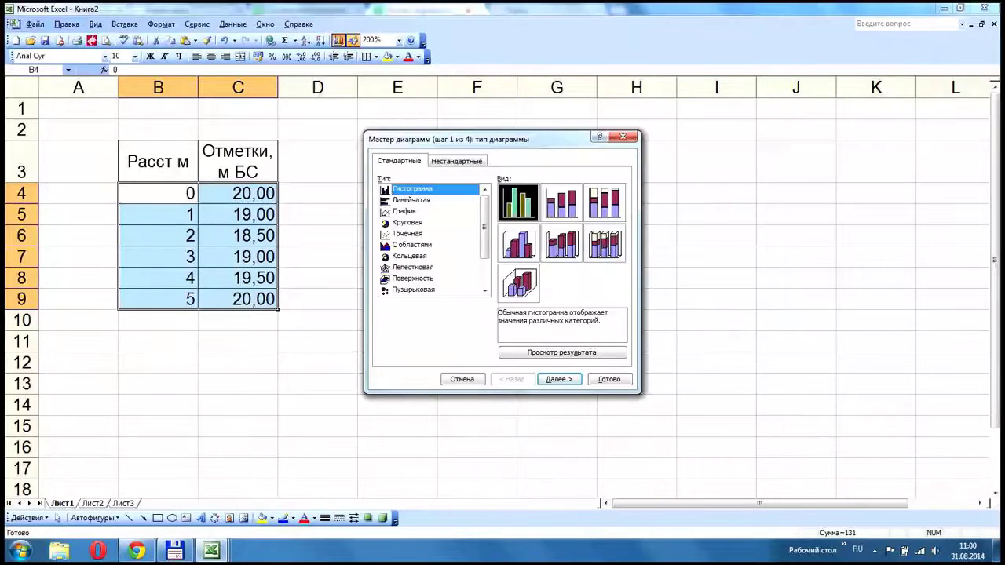
left_click(407, 234)
left_click(518, 243)
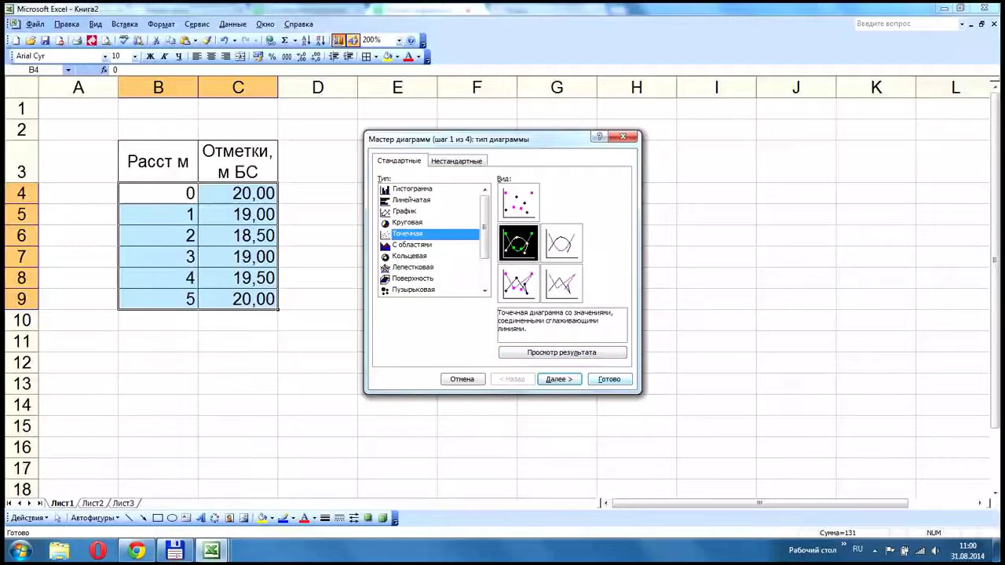
left_click(609, 379)
- Delete the chart's legend and the grey background of its plot area
left_click(699, 288)
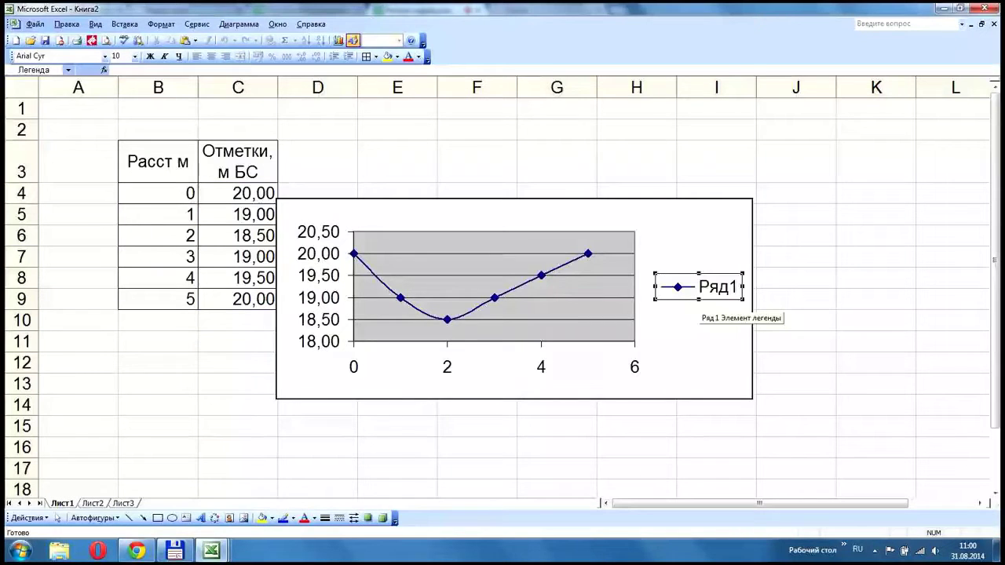
key("Delete")
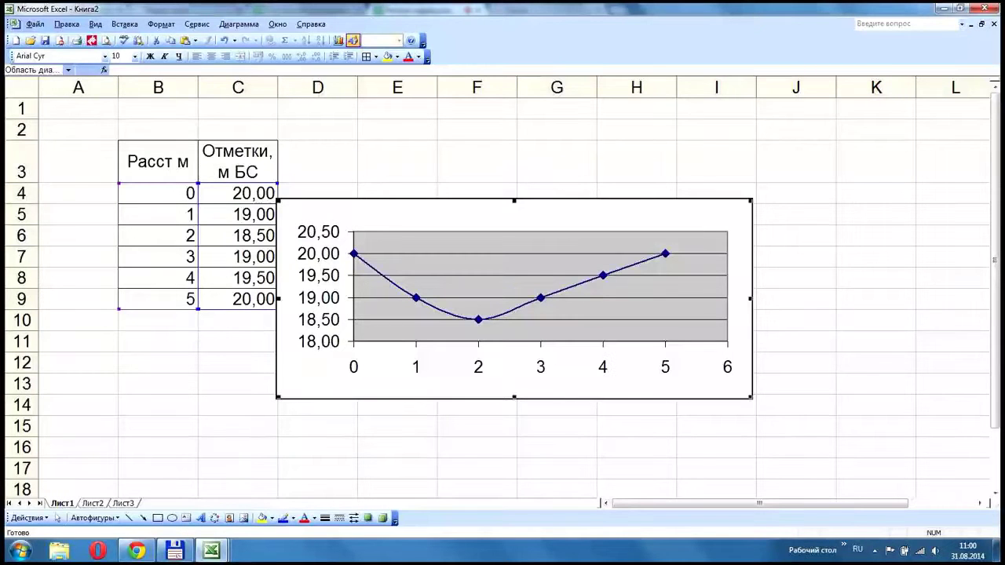
left_click(699, 287)
key("Delete")
- Move the chart beside the data table and enlarge it to span roughly columns D to K down to row 17
left_click_drag(695, 217, 730, 145)
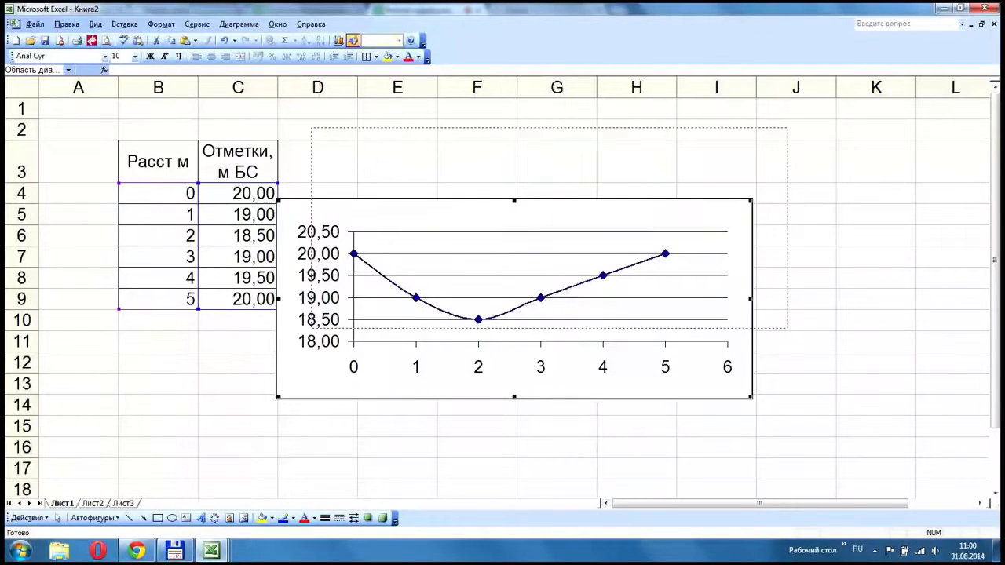
left_click_drag(506, 316, 507, 315)
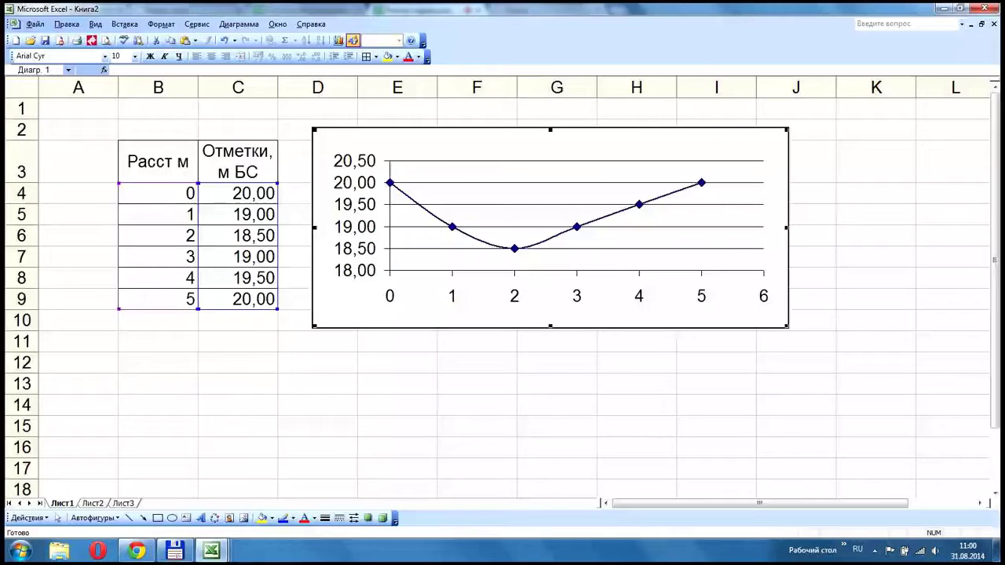
left_click_drag(787, 326, 882, 484)
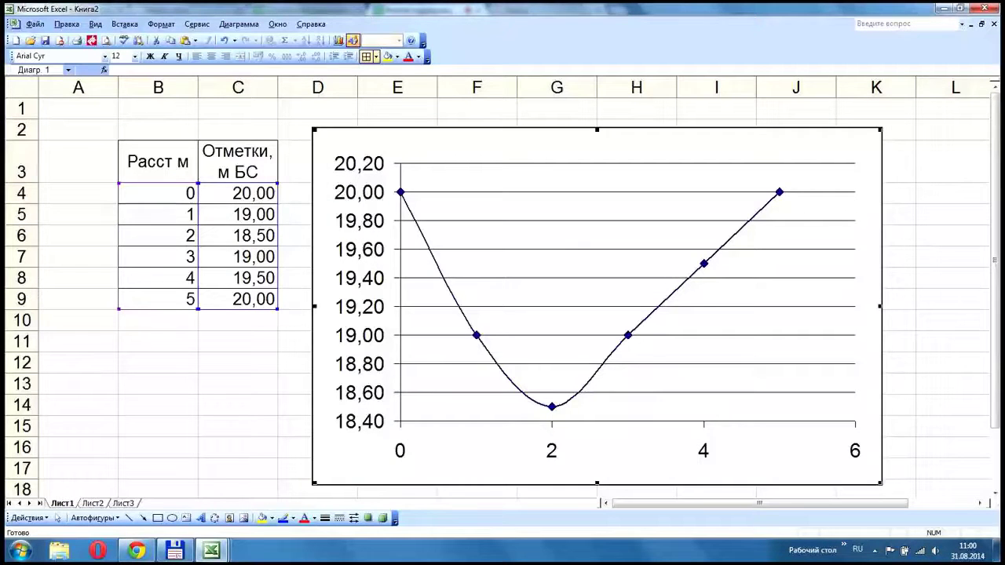
- Title the chart's X axis "Расстояние, м" and its Y axis "Отметки, м БС"
left_click(239, 24)
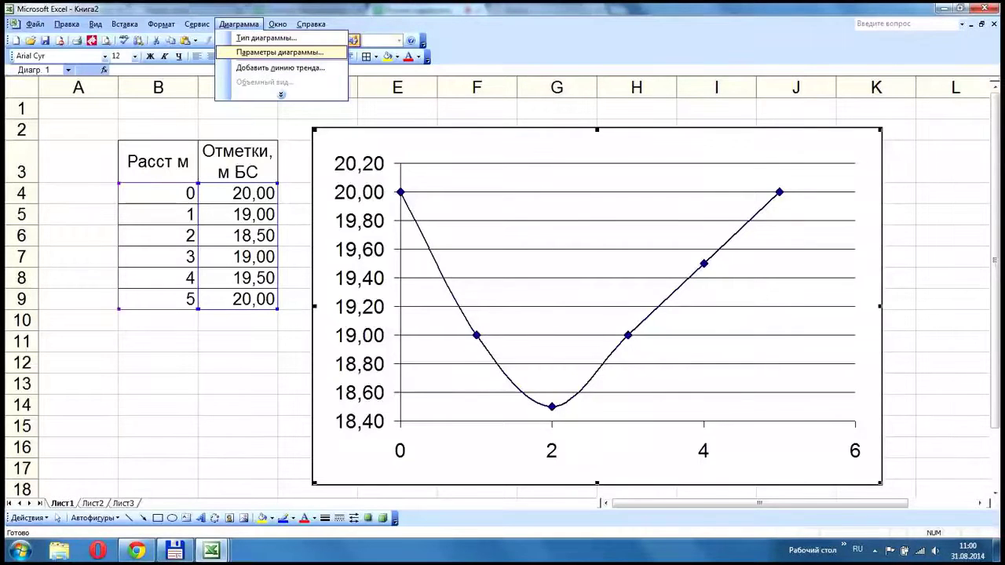
left_click(279, 53)
left_click(419, 247)
type("Расстояние, м")
key("Tab")
type("Отметки")
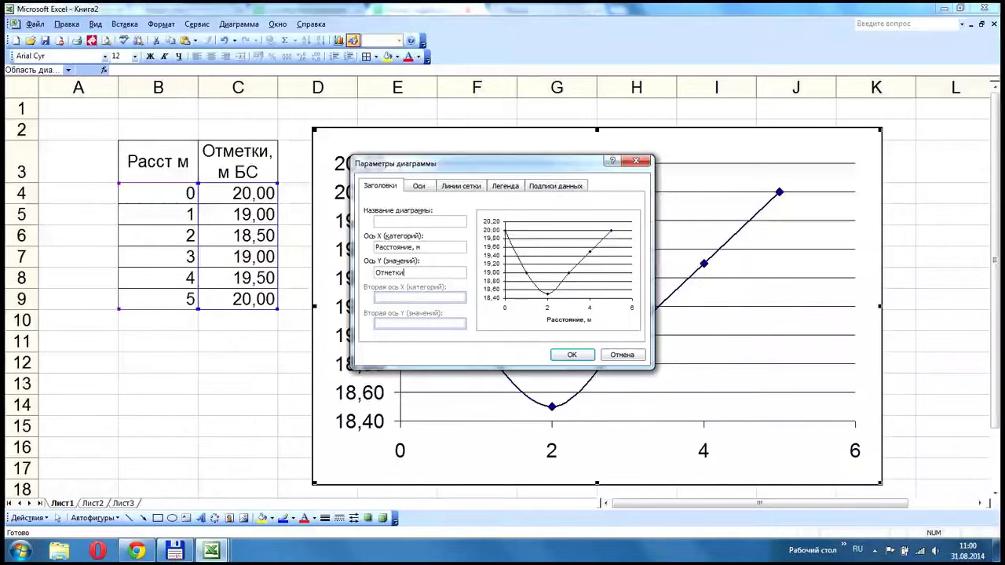
type(", м БС")
key("Return")
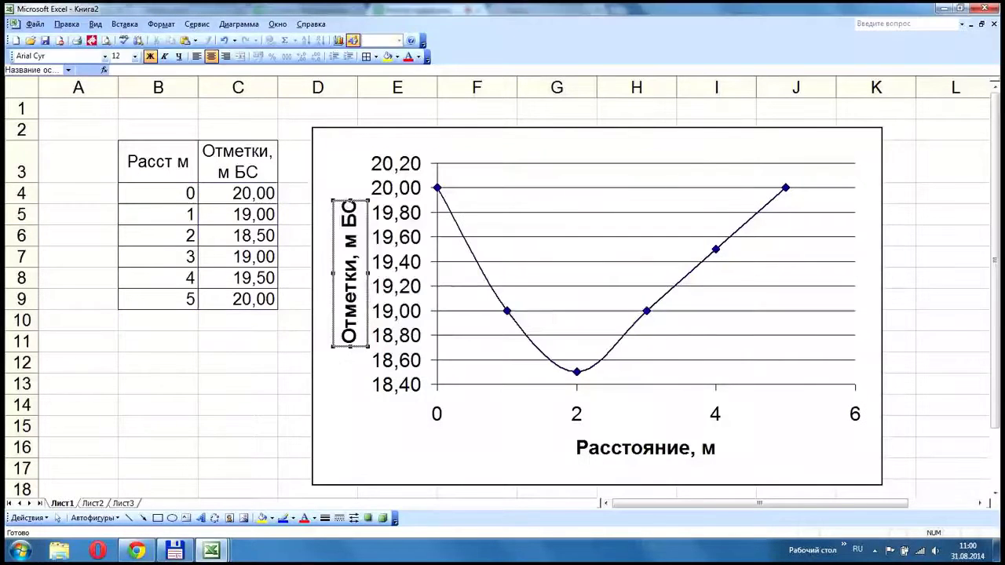
- Format the data series markers as circles with a black outline and yellow fill
double_click(508, 311)
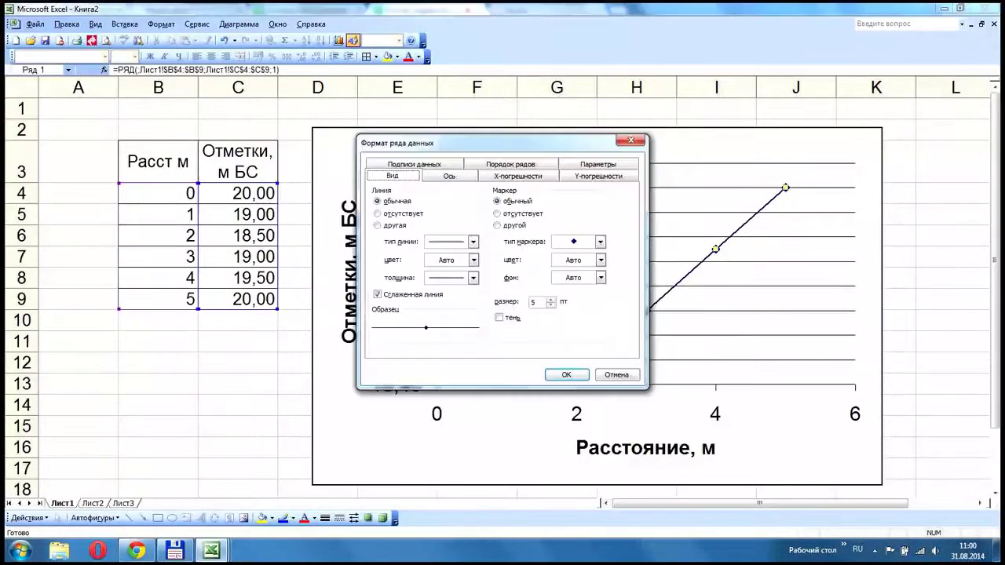
left_click(600, 242)
left_click(574, 338)
left_click(600, 260)
left_click(560, 293)
left_click(601, 278)
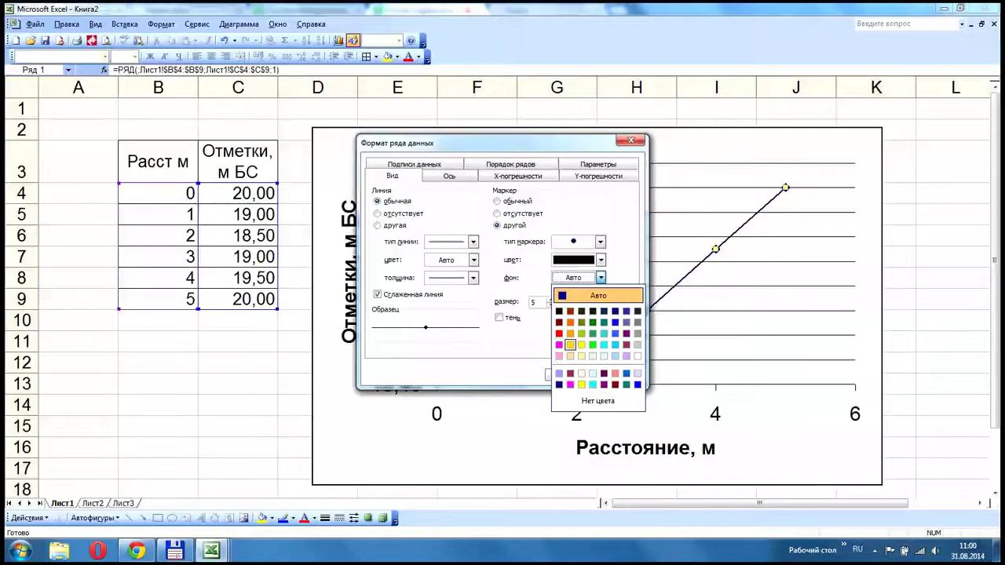
left_click(581, 345)
- Make the data series line black and thicker, and apply the series formatting
left_click(474, 260)
left_click(433, 294)
left_click(473, 278)
left_click(446, 314)
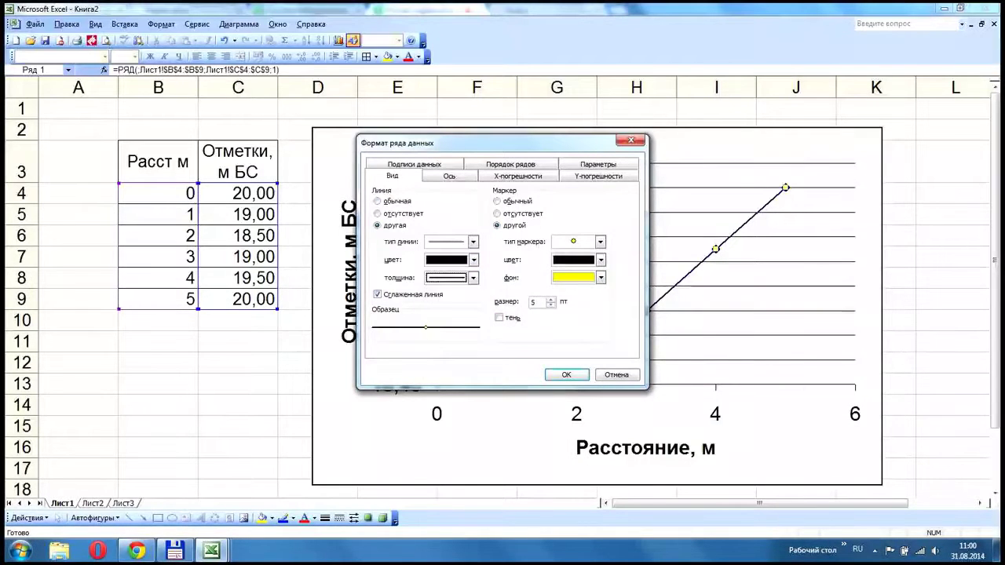
left_click(566, 376)
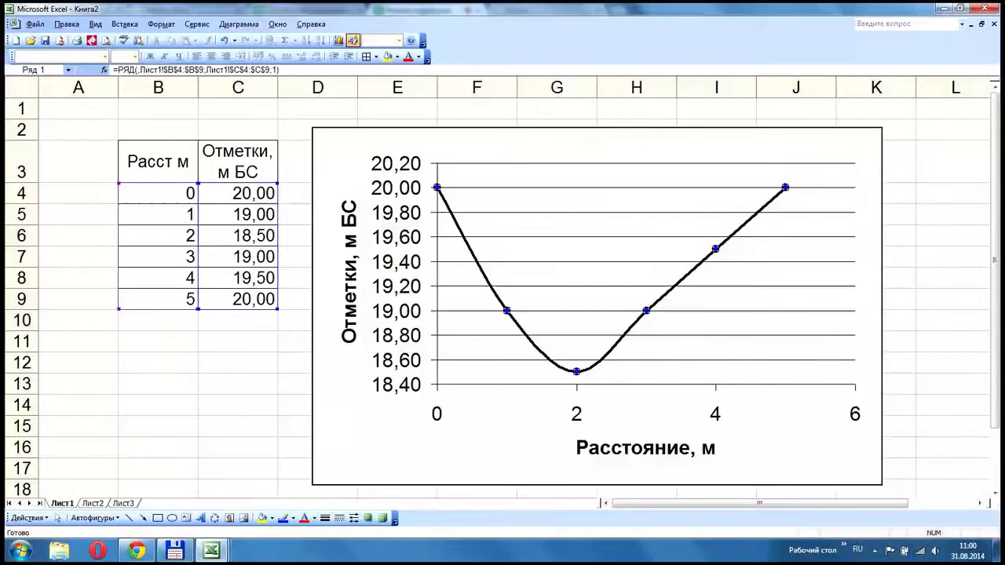
left_click(424, 440)
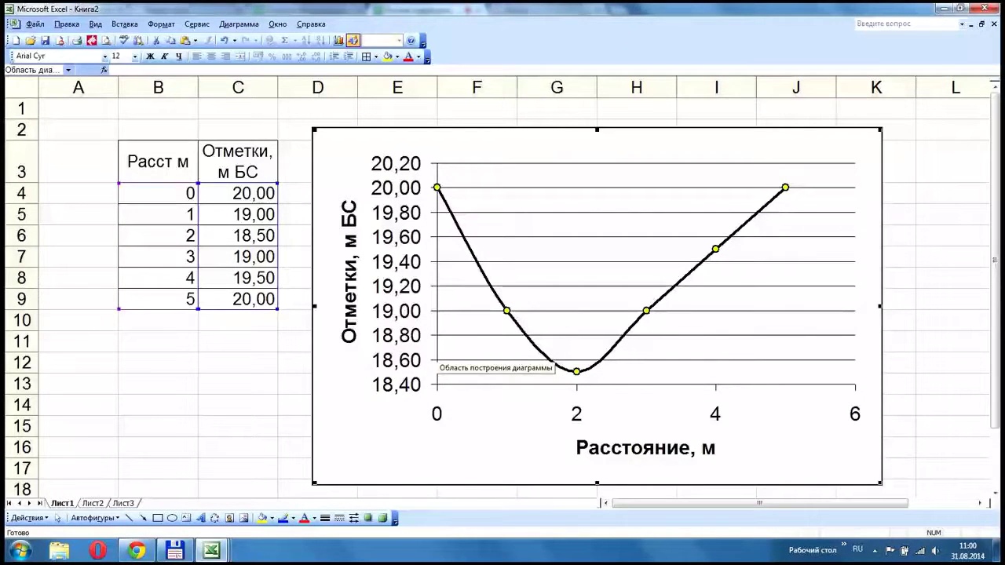
- Remove the chart's horizontal gridlines and set the X-axis maximum to 5
left_click(447, 360)
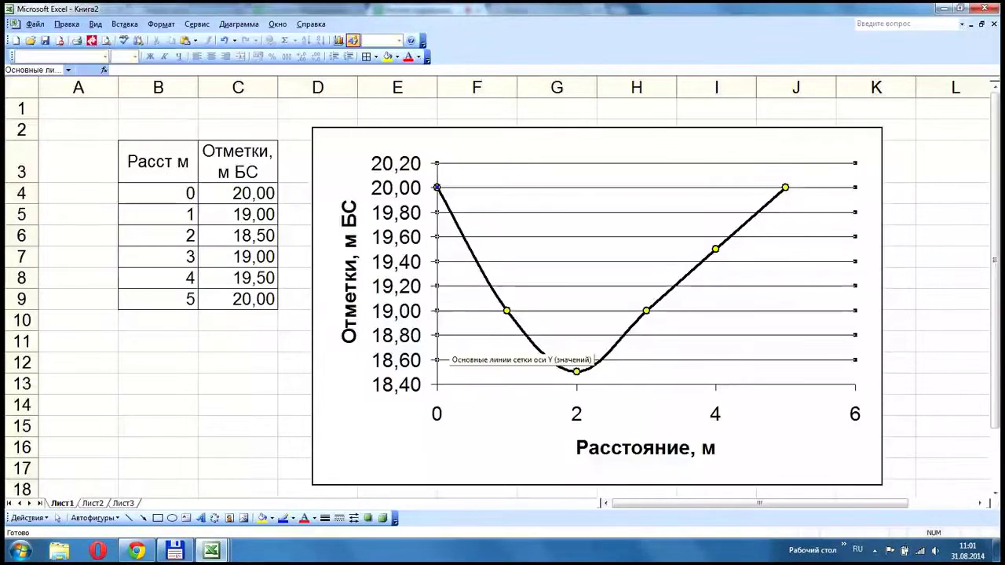
key("Delete")
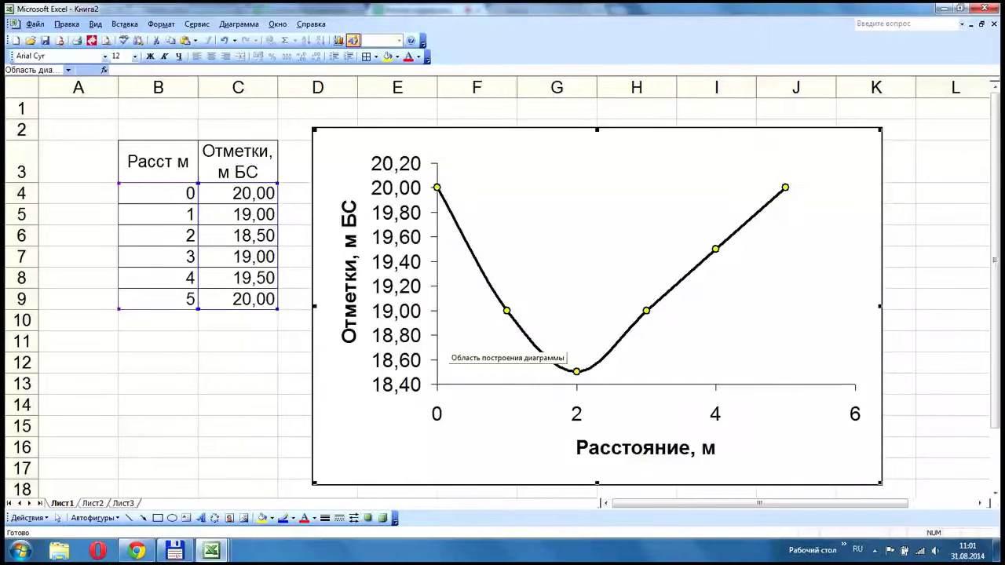
double_click(746, 385)
left_click(428, 158)
left_click(390, 218)
type("5")
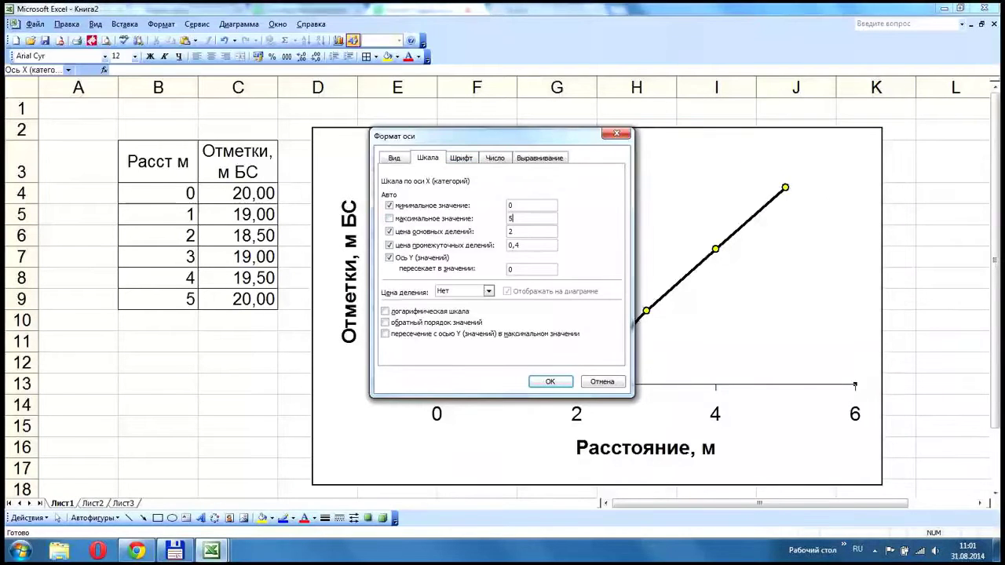
key("Return")
- Check the webinar chat in the Chrome browser and return to the Excel workbook Книга2
left_click(137, 550)
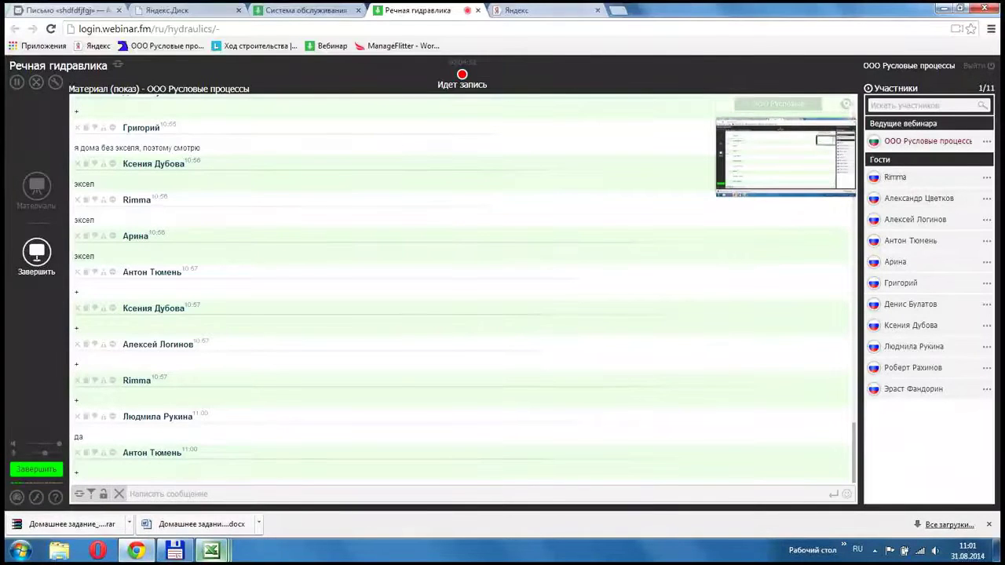
mouse_move(211, 551)
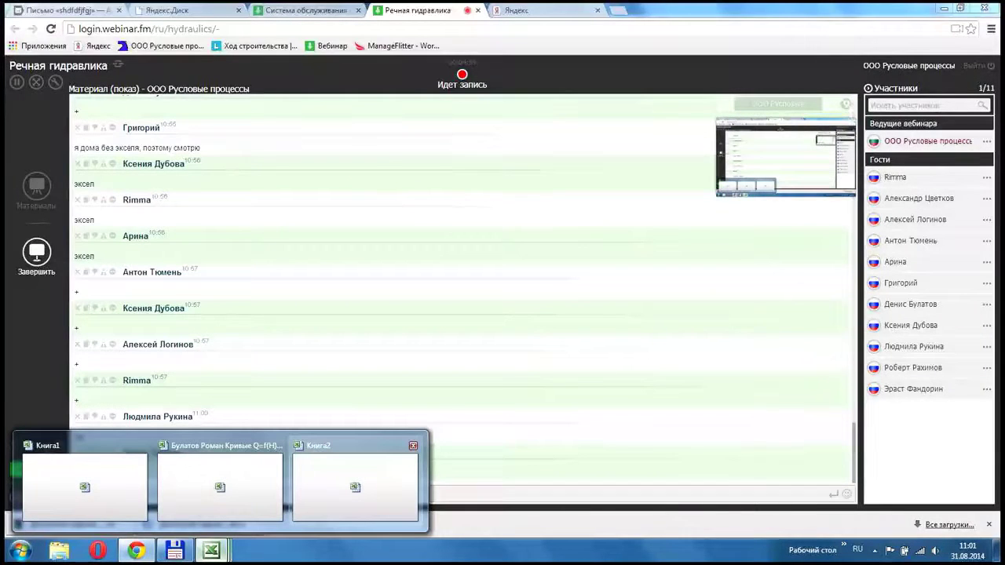
left_click(355, 481)
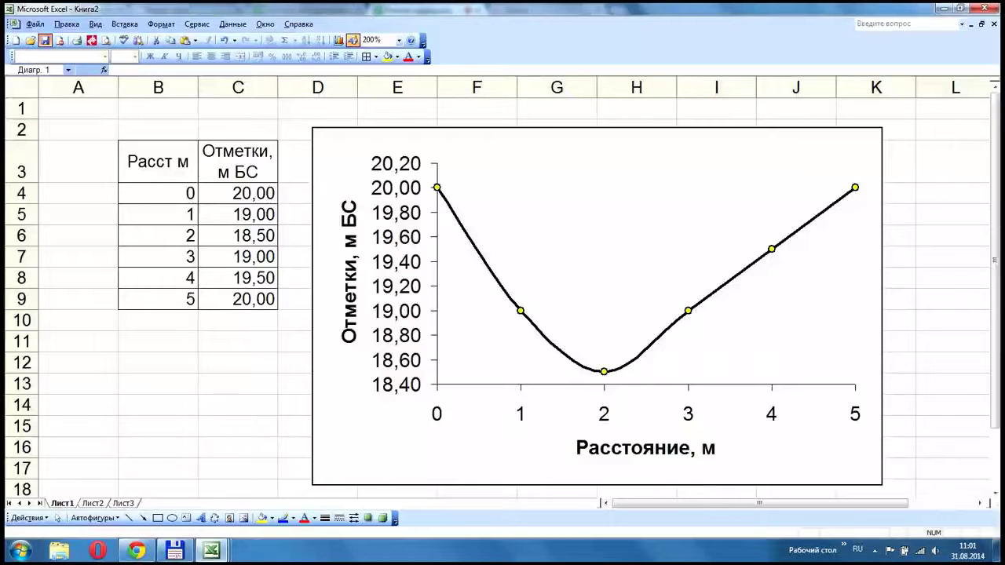
- Save the workbook as Книга2 in the Мои документы folder, replacing the existing file
left_click(46, 40)
left_click(668, 357)
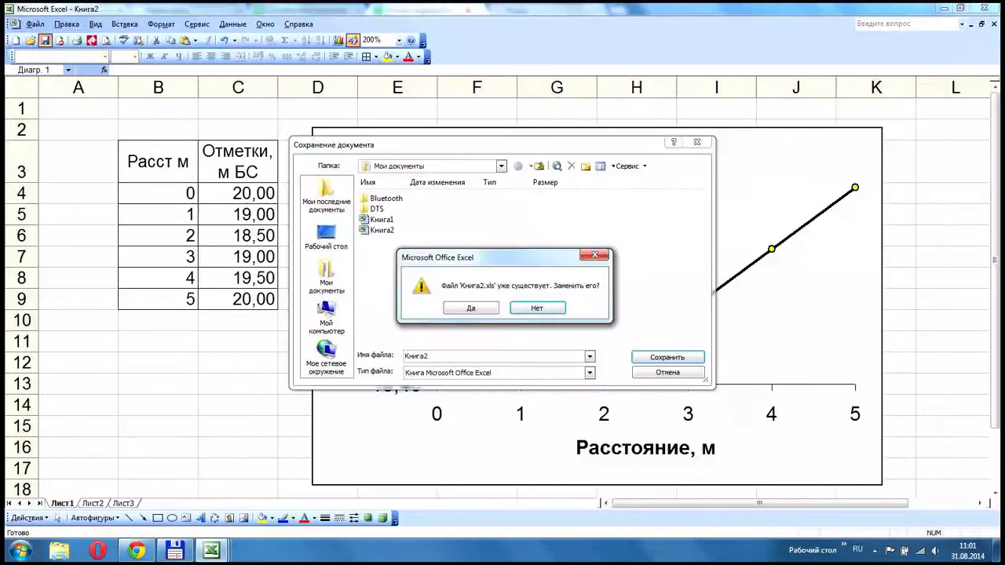
left_click(470, 308)
- Shift the chart slightly away from the table and set the elevation in cell C6 to 18,4
left_click_drag(472, 452, 483, 444)
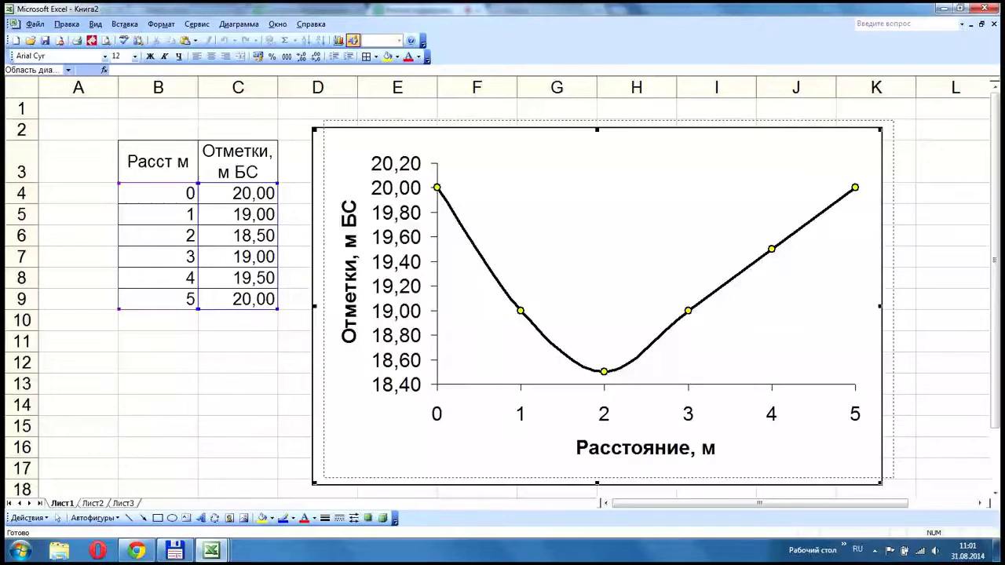
key("Escape")
left_click(238, 236)
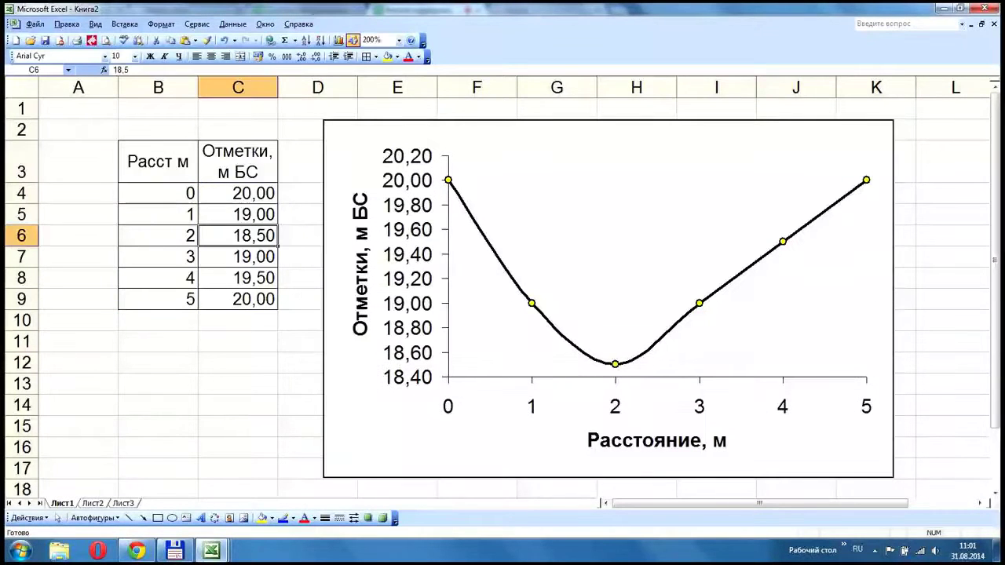
type("18.4")
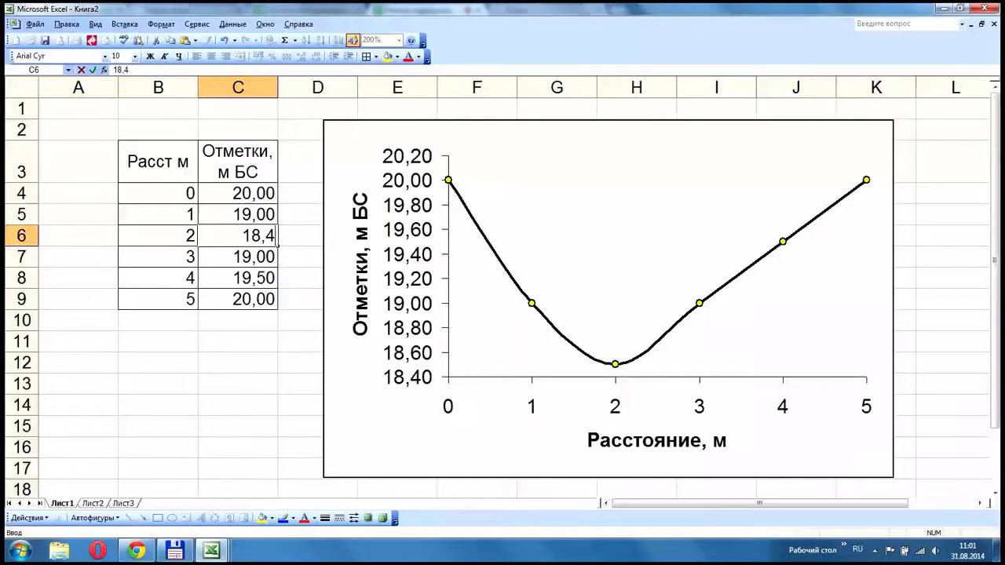
type("4")
key("BackSpace")
key("Return")
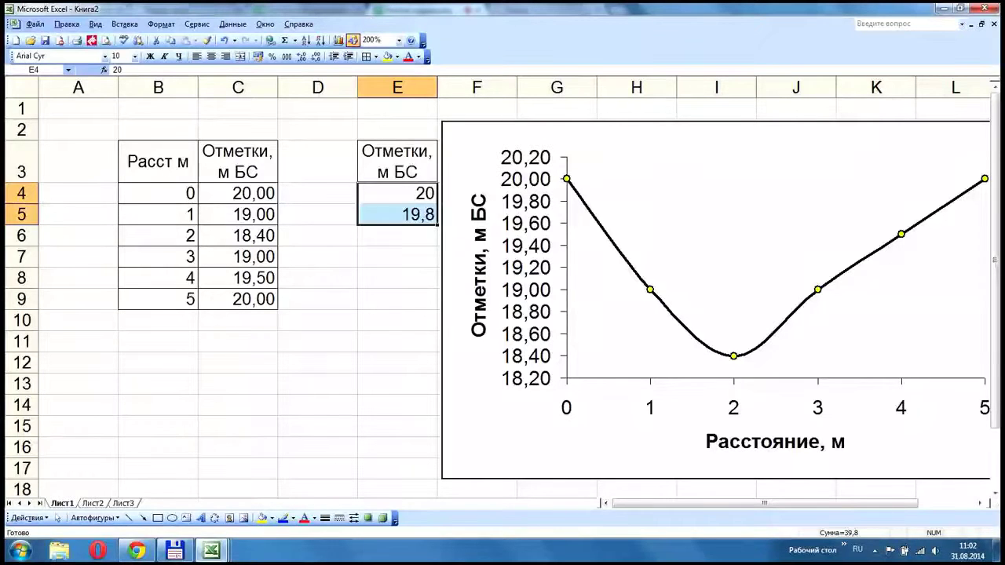
- Extend the elevation series from E4:E5 down to E13 and display the values with one decimal place
left_click_drag(437, 224, 438, 329)
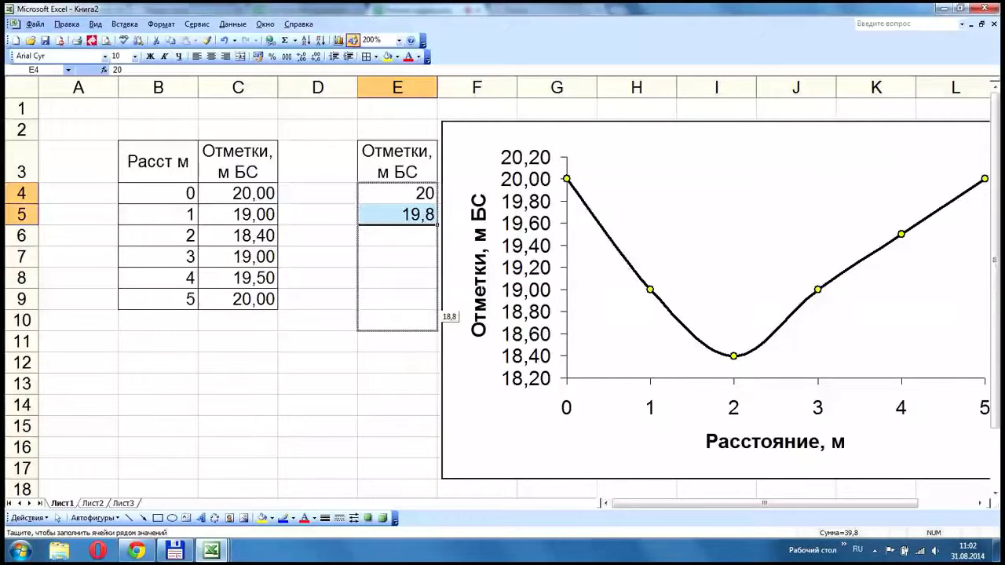
left_click_drag(438, 330, 438, 394)
left_click(302, 57)
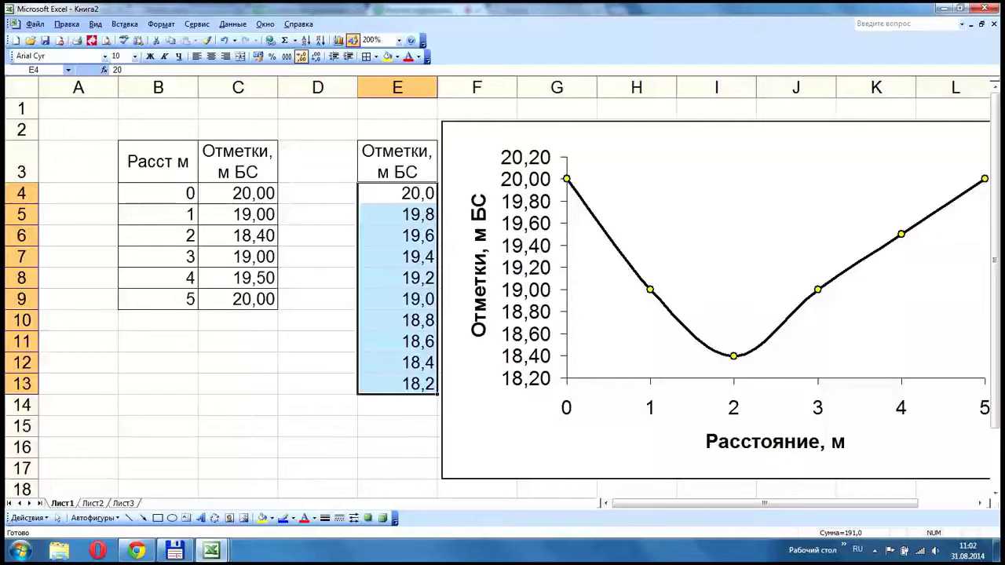
- Move the chart farther from the second elevation column to clear columns F and G
left_click_drag(511, 441, 566, 442)
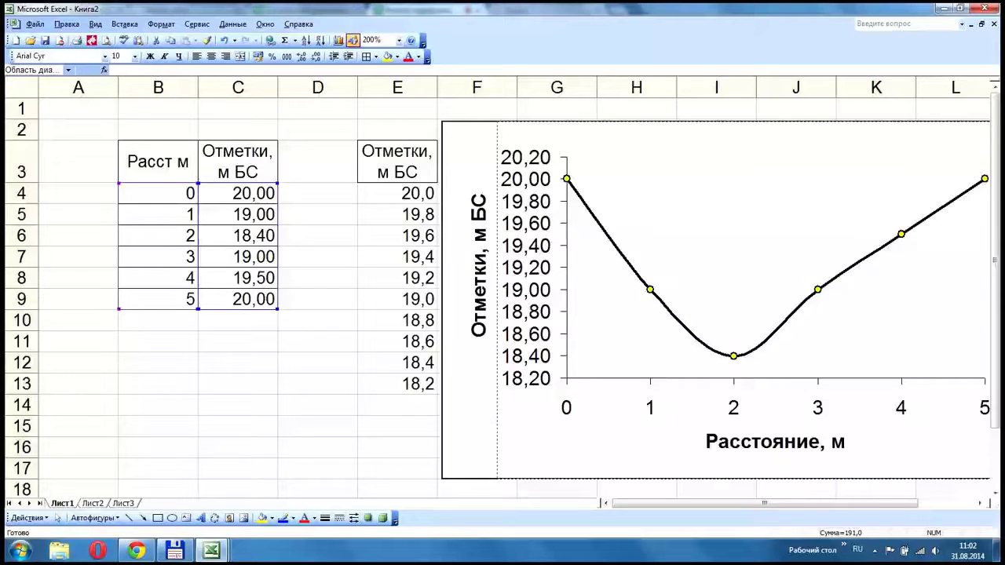
left_click_drag(579, 221, 579, 222)
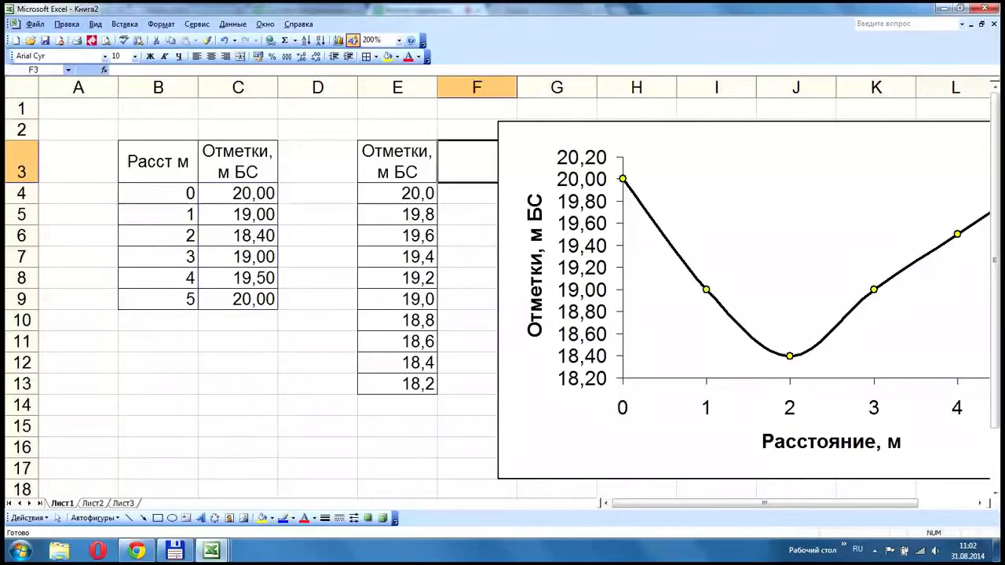
left_click_drag(527, 157, 600, 153)
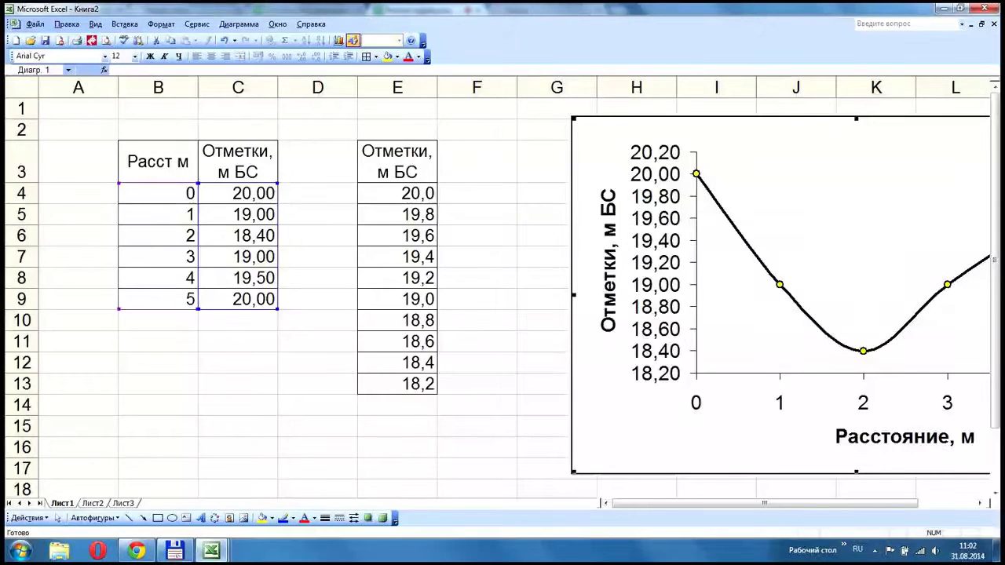
scroll(503, 298, "right", 2)
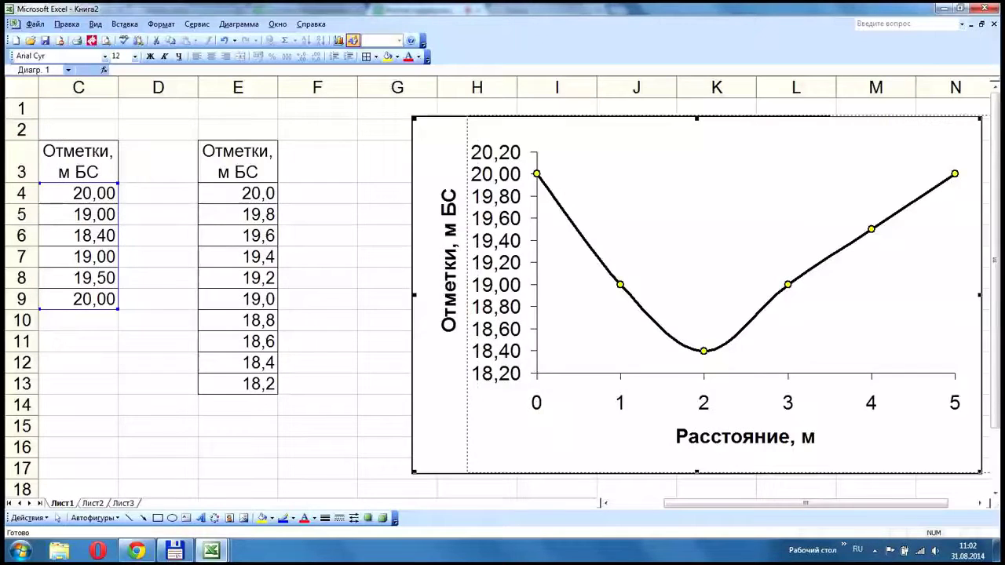
left_click_drag(864, 455, 919, 454)
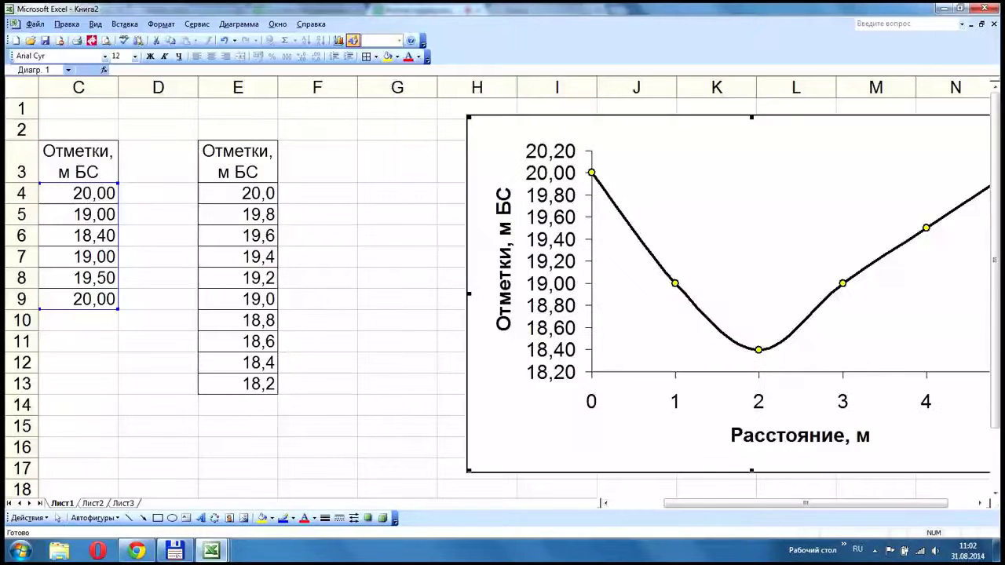
- Narrow the empty column F and reduce the width of column G to about 5,57
left_click_drag(357, 87, 310, 87)
left_click(351, 194)
left_click_drag(390, 87, 364, 87)
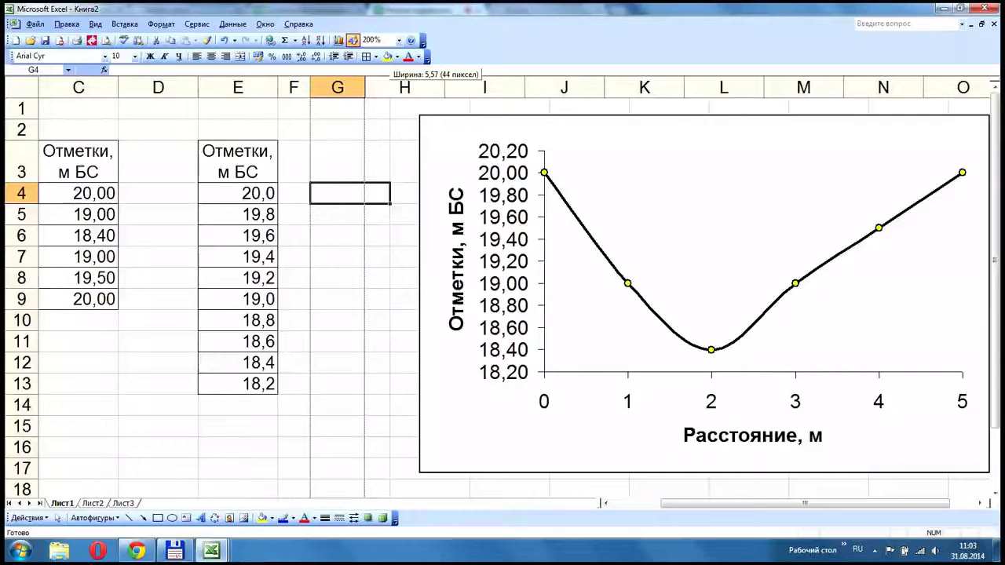
- Finish narrowing column G to about 5,57 and enter the header "Расст, м" in cell G3
left_click_drag(364, 87, 364, 87)
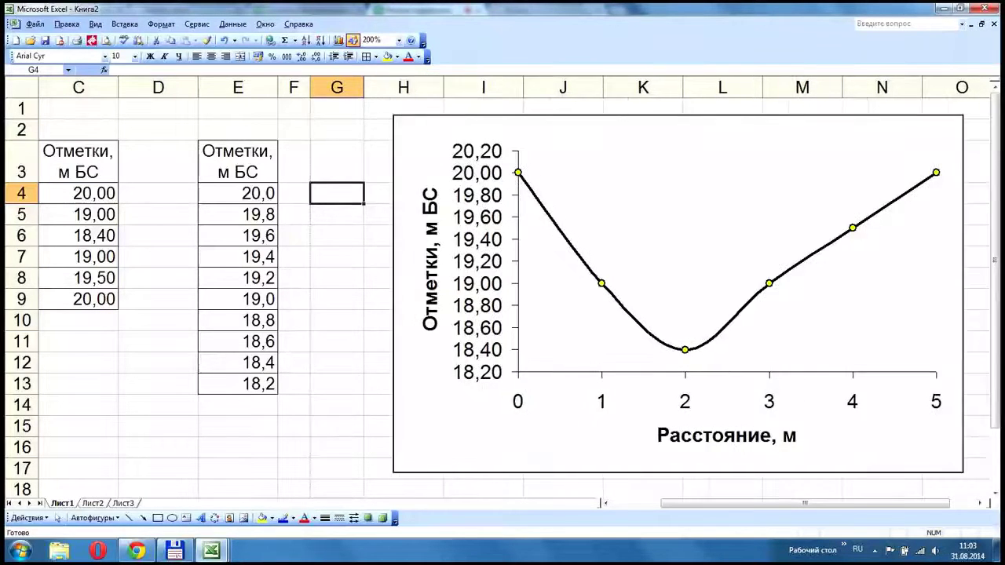
left_click(338, 162)
type("Отм")
key("BackSpace")
key("BackSpace")
key("BackSpace")
type("Рассто")
key("BackSpace")
type(", м")
- Enter the header "Отметки, м БС" in cell H3
key("Tab")
type("Отметки")
key("BackSpace")
key("BackSpace")
key("BackSpace")
type("тк")
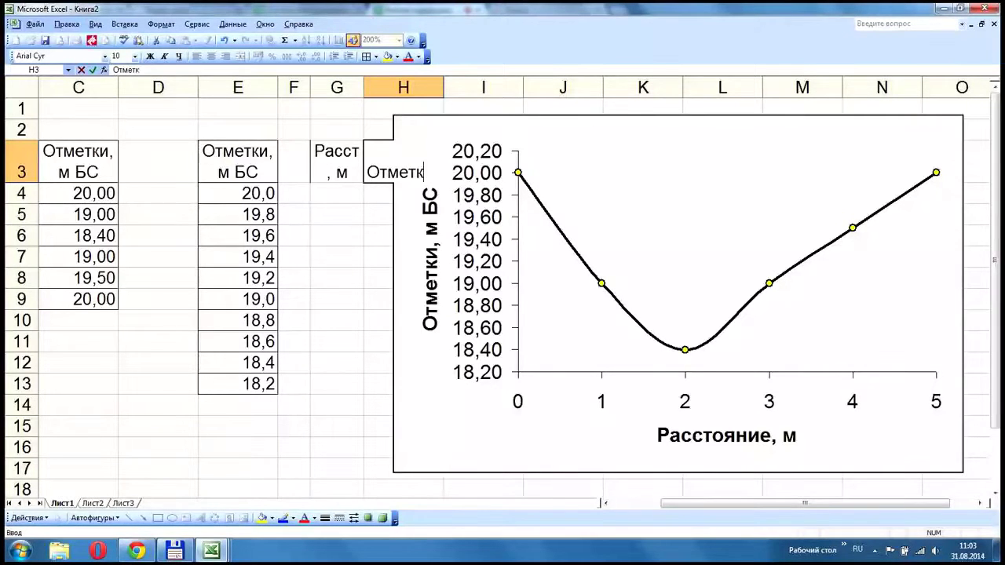
type("и, м Б")
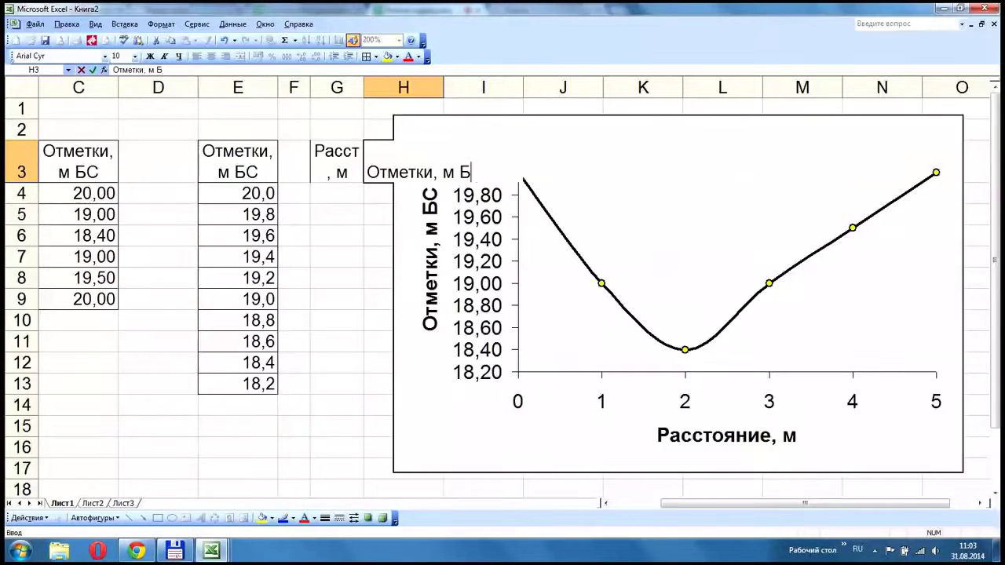
- Move the chart clear of column H and apply the formatting of header G3 to header H3
left_click_drag(628, 130, 733, 127)
left_click(337, 162)
left_click(207, 40)
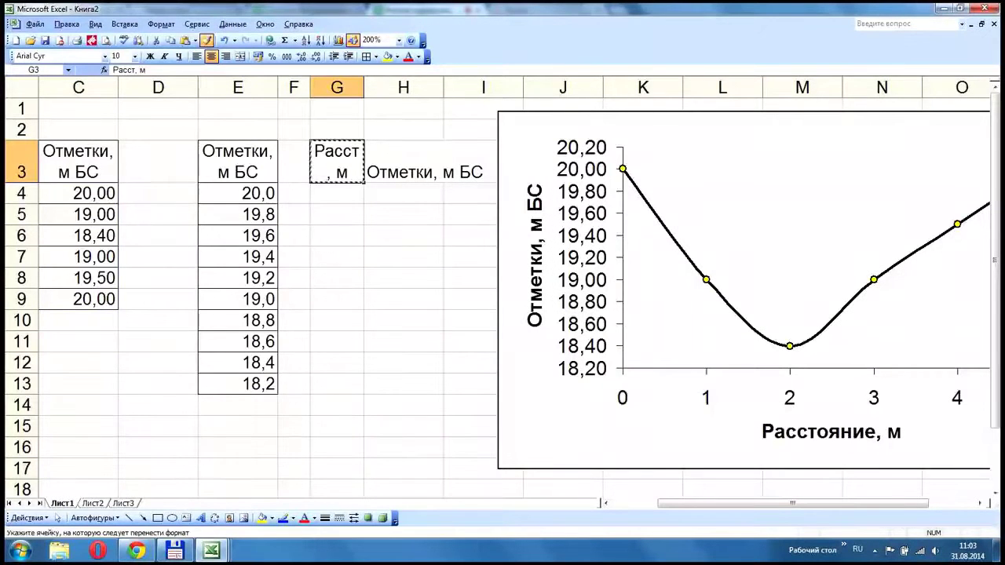
left_click(404, 162)
- Enter the distances 1 and 3 in cells G4 and G5
left_click(337, 193)
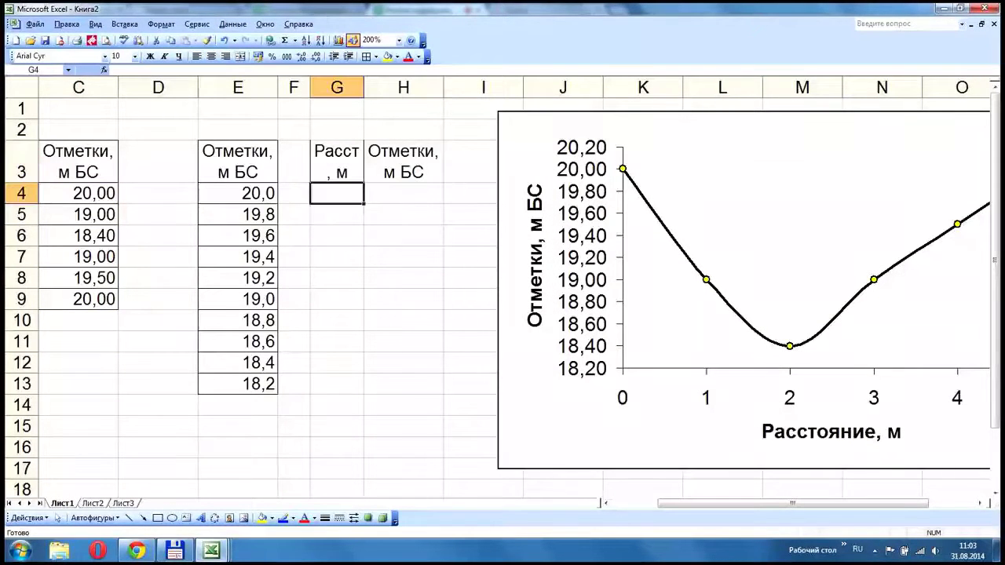
type("1")
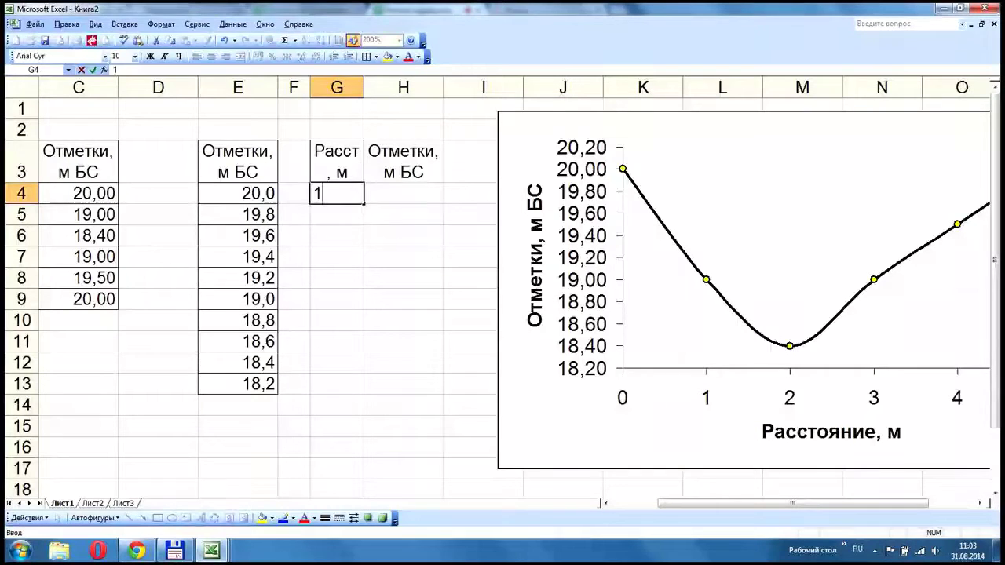
key("Return")
type("3")
key("Return")
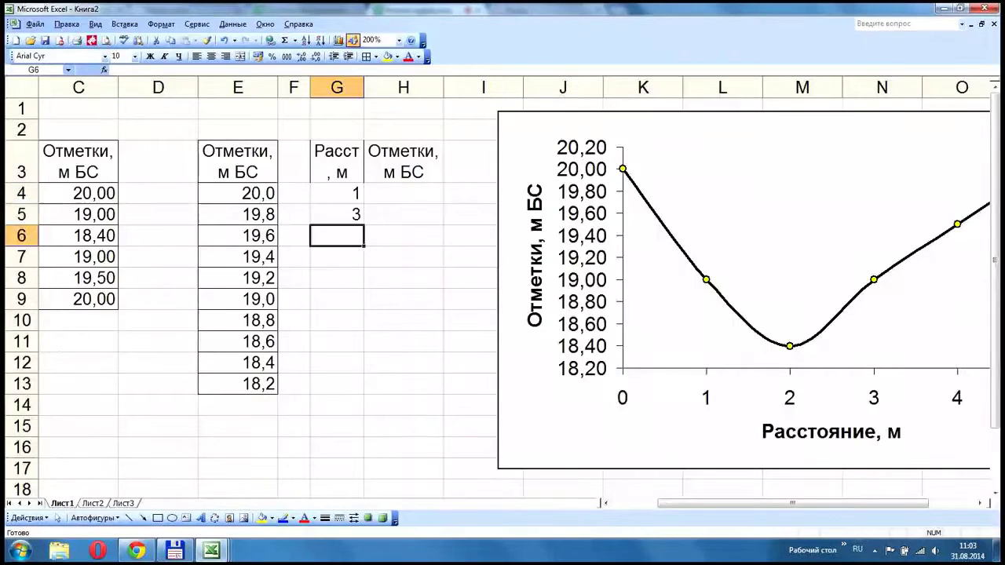
- Enter the elevation 20 in both cells H4 and H5
key("Up")
key("Up")
key("Right")
type("20")
key("Return")
type("20")
key("Return")
- Copy the block G4:H5 and paste it at G7, G10, G13 and G16, leaving one blank row between blocks
left_click_drag(337, 193, 403, 215)
key("ctrl+c")
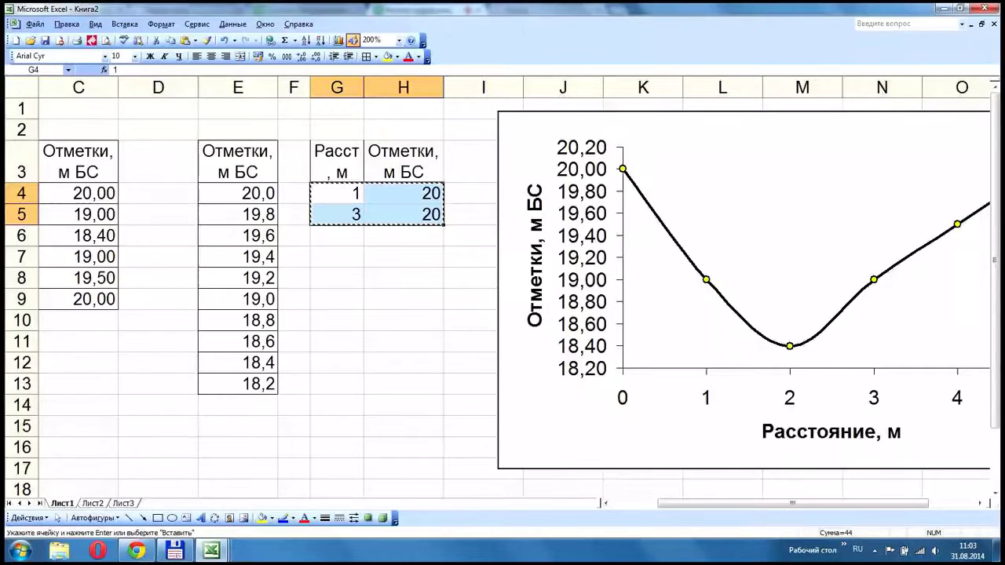
left_click(337, 257)
key("ctrl+v")
left_click(337, 321)
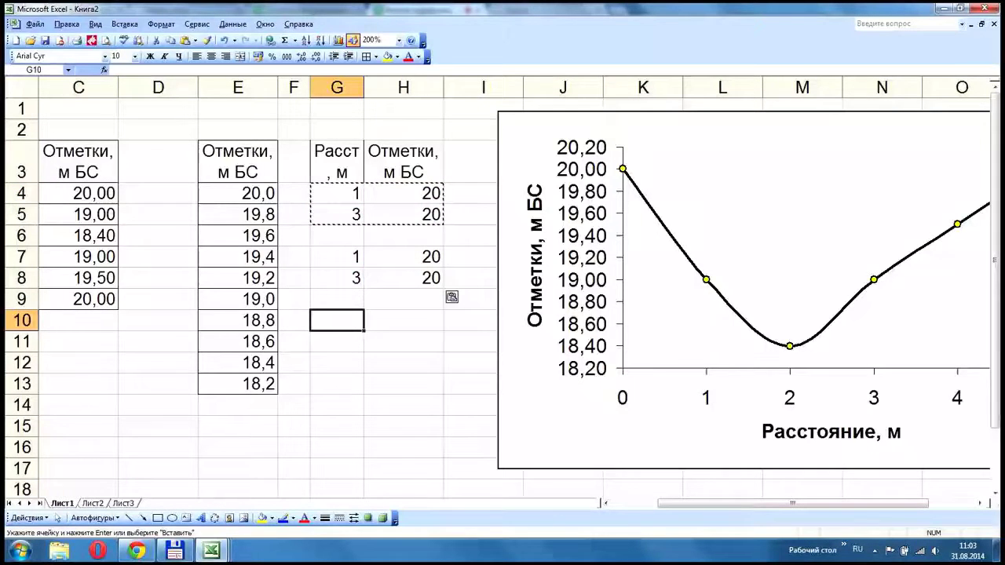
key("ctrl+v")
scroll(337, 314, "down", 1)
left_click(337, 299)
key("ctrl+v")
left_click(337, 363)
key("ctrl+v")
scroll(503, 299, "up", 1)
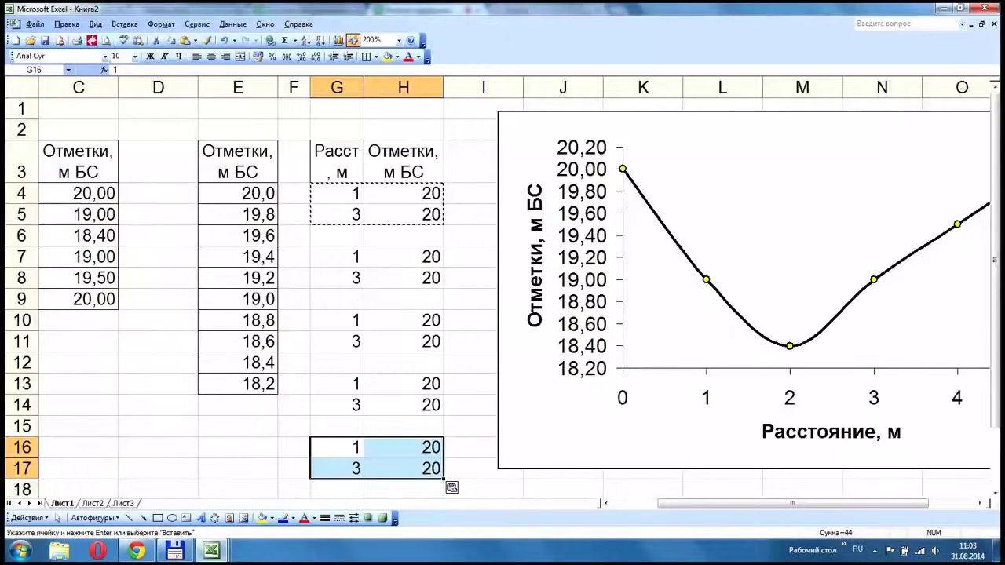
- Paste the copied two-row block at G19, G22, G25 and G28, keeping one blank row between blocks
scroll(337, 363, "down", 2)
left_click(337, 363)
key("ctrl+v")
scroll(337, 363, "down", 3)
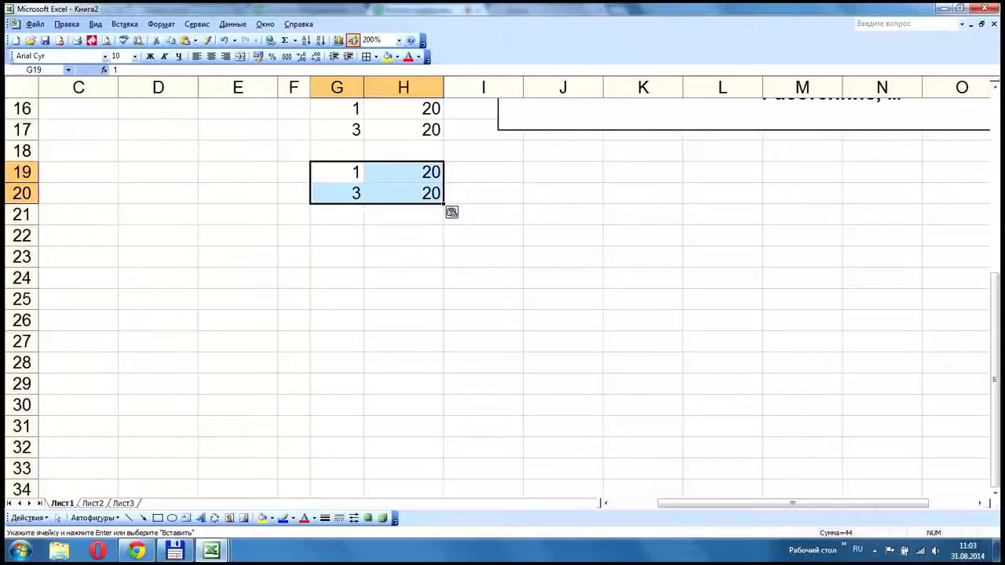
left_click(337, 235)
key("ctrl+v")
left_click(337, 299)
key("ctrl+v")
left_click(337, 363)
key("ctrl+v")
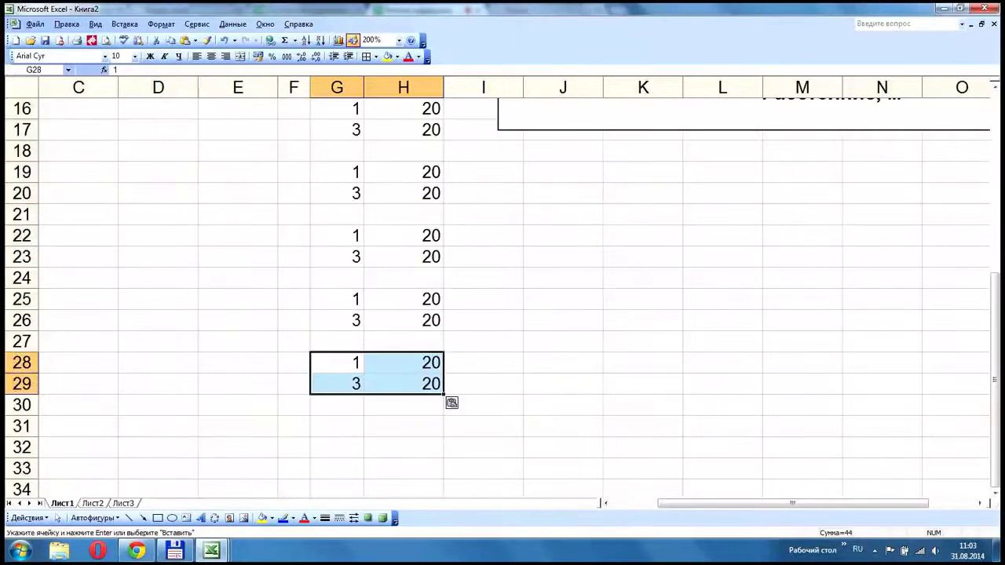
- Set the elevations in H7:H8 to 19,8 and in H10:H11 to 19,6
scroll(337, 362, "up", 5)
left_click(403, 257)
type("19,8")
key("Return")
type("19,8")
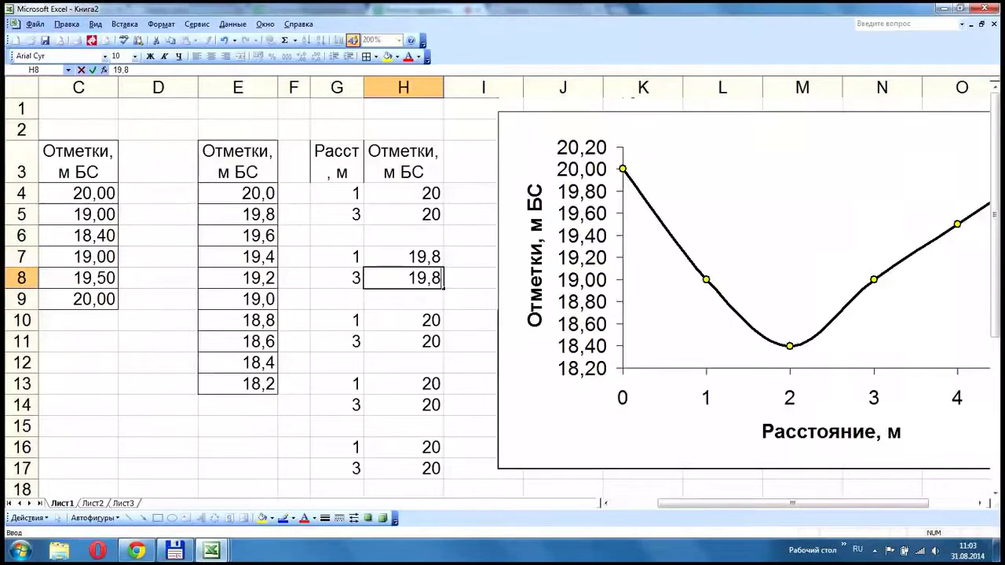
key("Return")
key("Return")
type("19,6")
key("Return")
type("19,6")
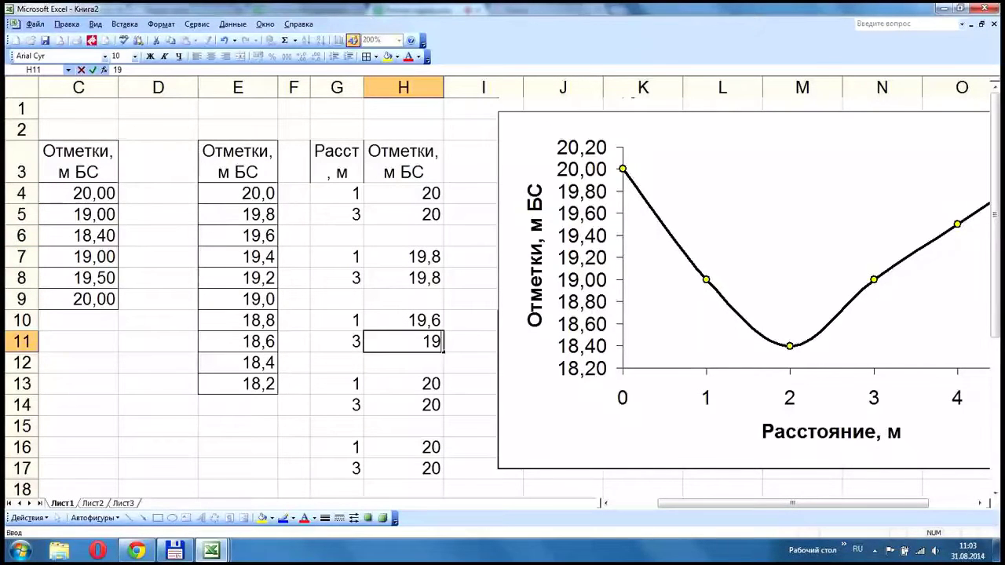
key("Return")
- Set the elevations in H13:H14 to 19,4
key("Return")
type("1,4")
key("Return")
key("Up")
type("19,4")
key("Return")
type("19,4")
key("Return")
- Set the elevations in H16:H17 to 19,2
key("Return")
type("19,2")
key("Return")
type("19,")
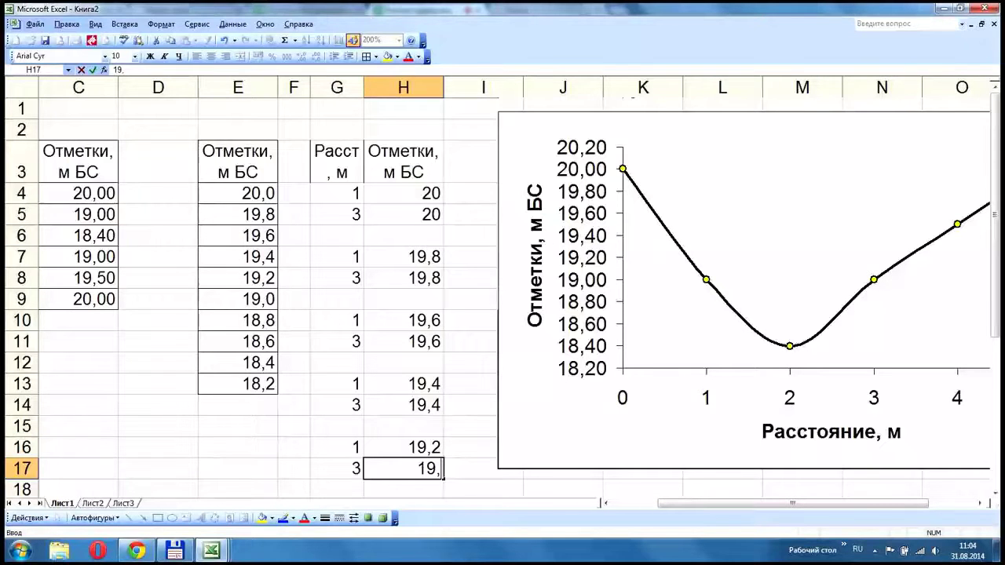
type("2")
key("Return")
- Set the elevations in H19:H20 to 19
scroll(503, 299, "down", 1)
scroll(503, 299, "down", 1)
key("Return")
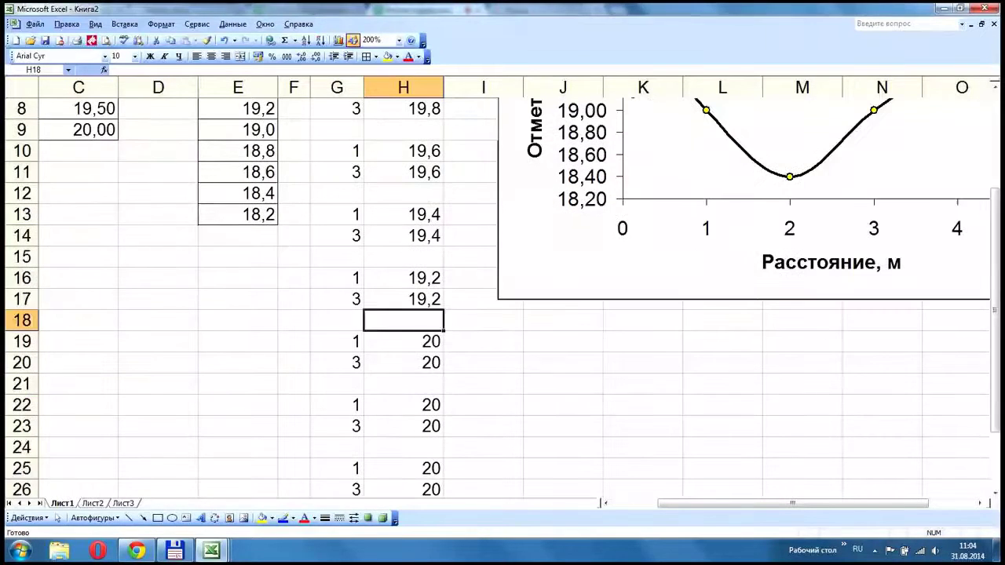
type("19")
key("Return")
type("19")
key("Return")
- Set the elevations in H22:H23 to 18,8
key("Return")
type("18,8")
key("Return")
type("18,8")
key("Return")
- Set the elevations in H25:H26 to 18,6 and the elevation in H32 to 18,2
type("18")
key("BackSpace")
key("BackSpace")
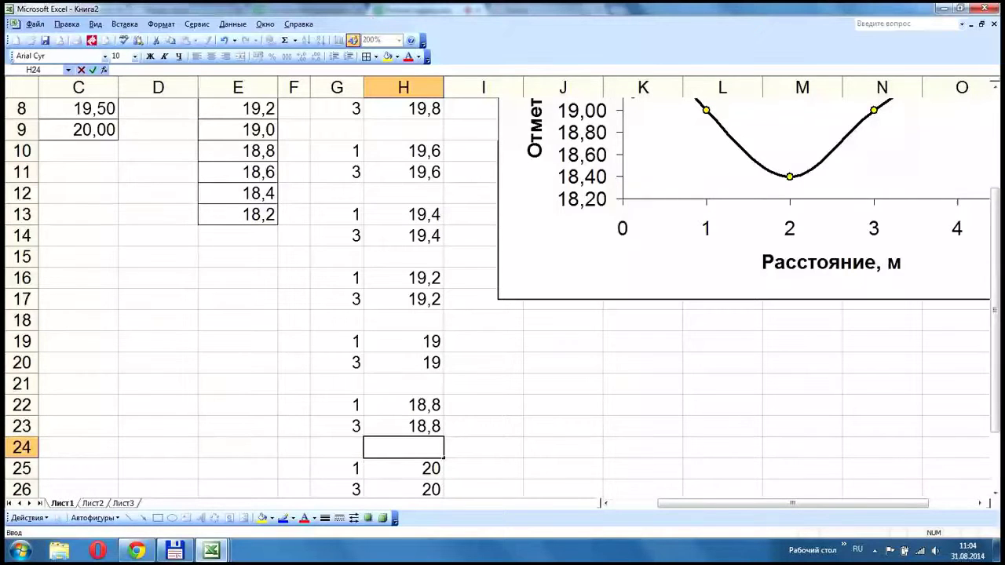
key("Return")
type("18,6")
key("Return")
type("8,6")
key("Return")
scroll(503, 298, "down", 1)
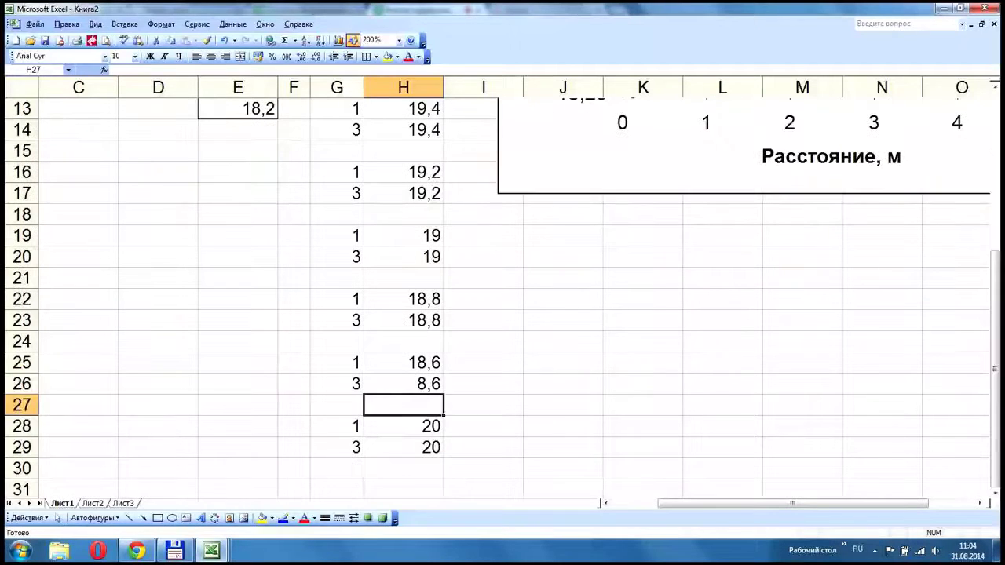
key("Up")
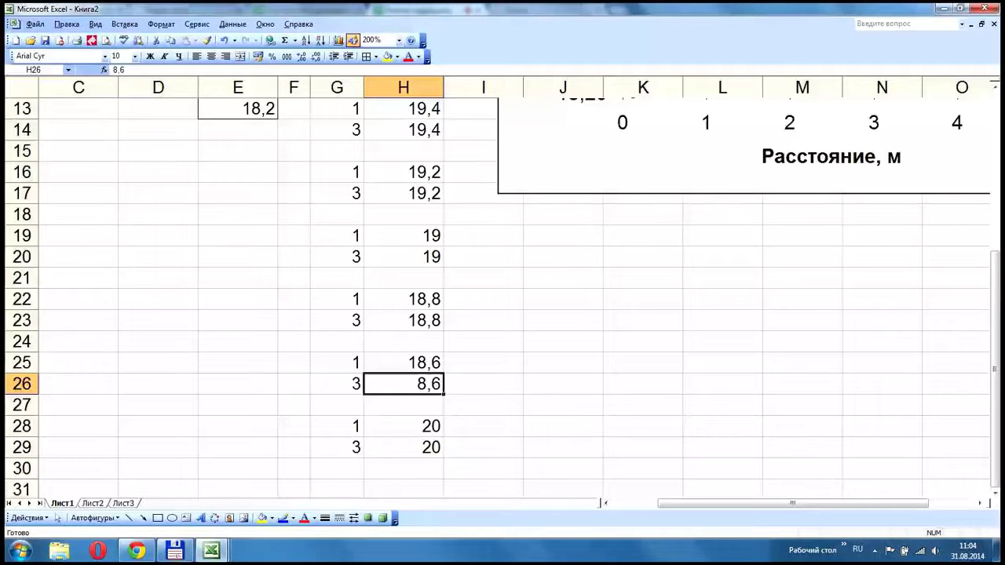
type("18,6")
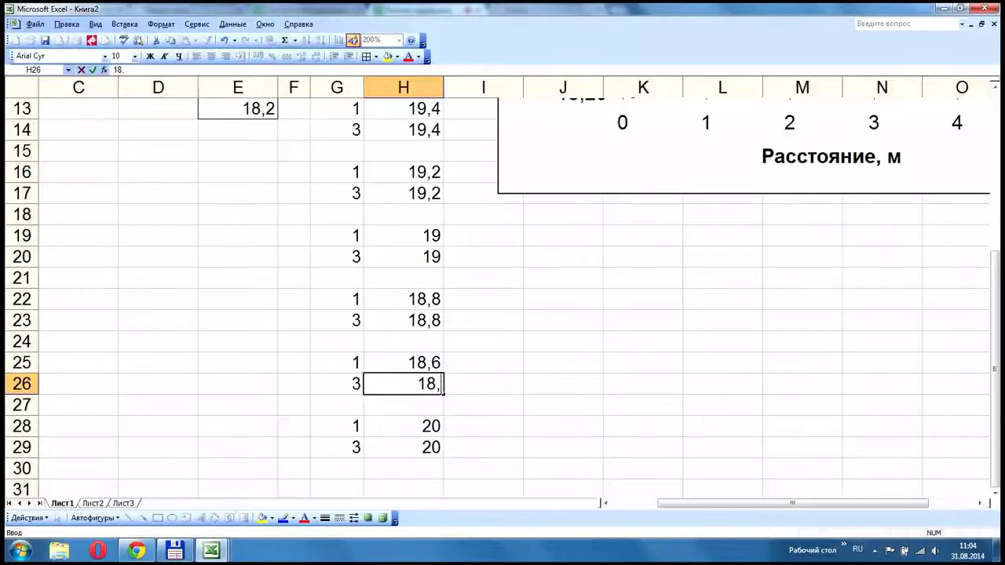
key("Return")
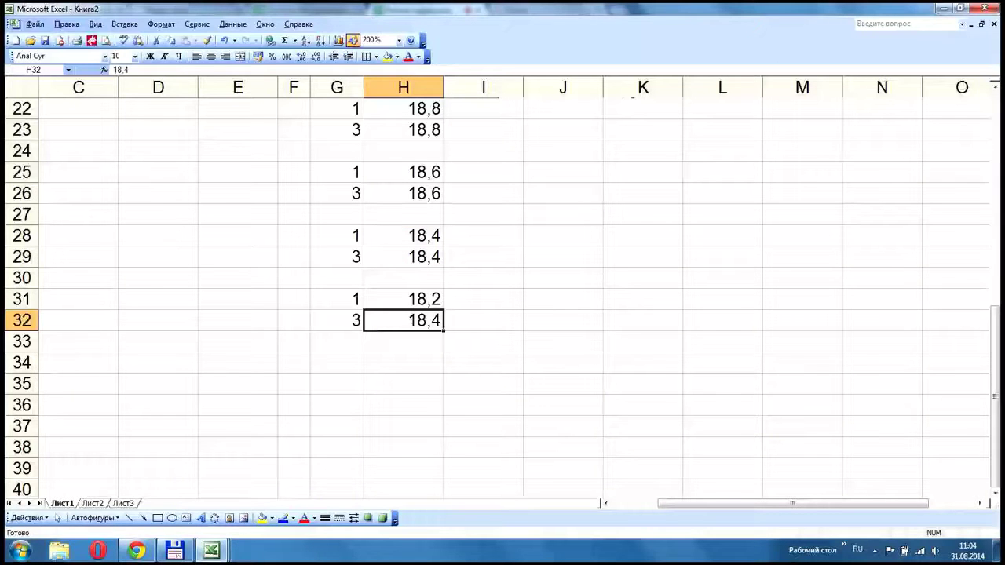
type("18,2")
key("Return")
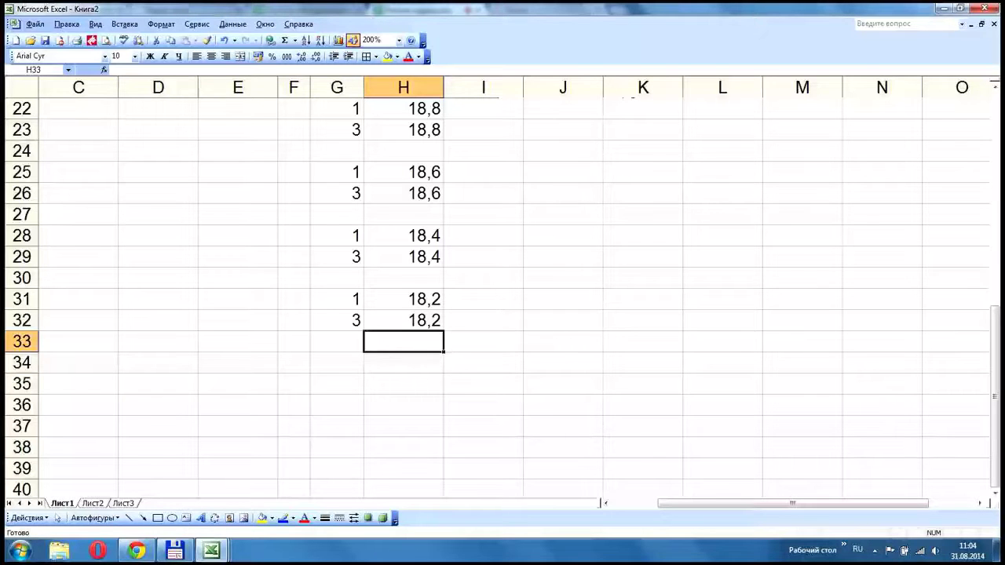
- Copy the distance and elevation range G4:H32 and paste it into the chart as a new series of horizontal level lines
left_click(404, 320)
scroll(404, 320, "up", 7)
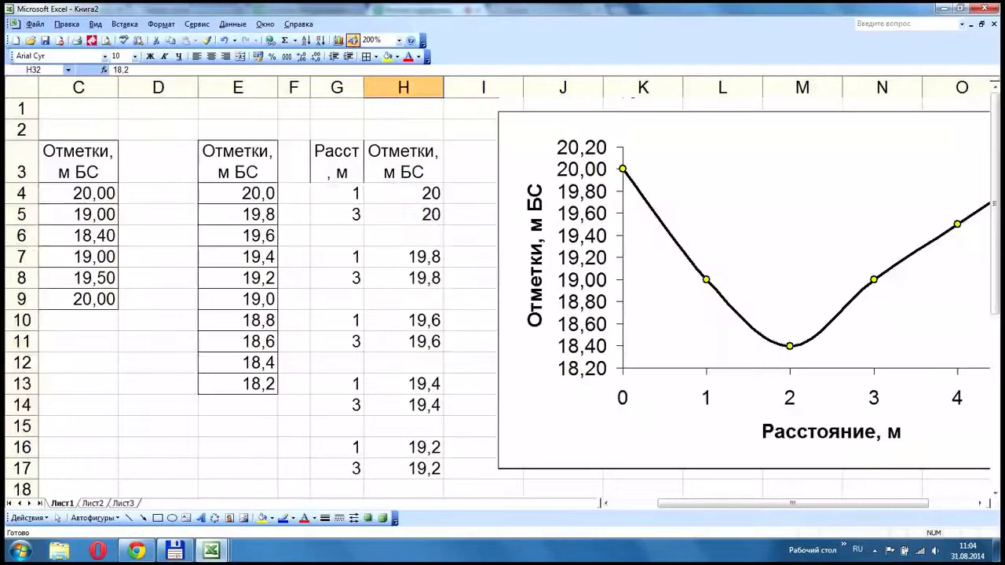
left_click(337, 194, "shift")
key("ctrl+c")
left_click_drag(707, 129, 650, 137)
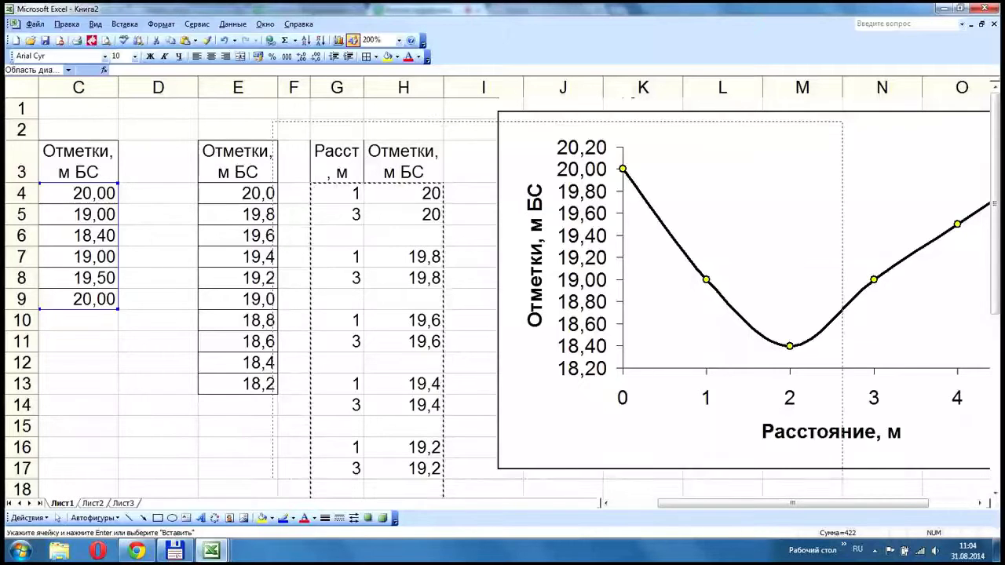
key("ctrl+v")
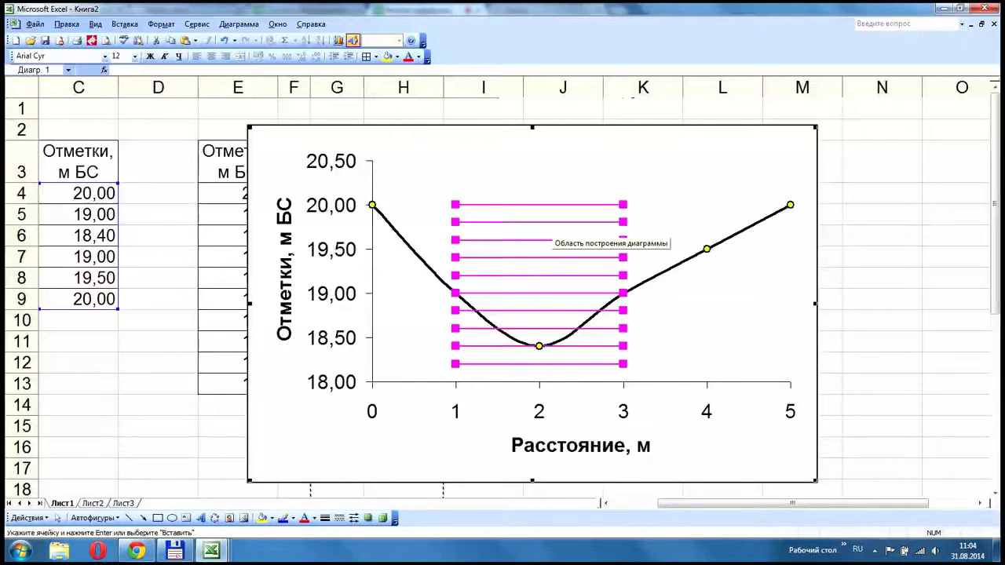
- Remove the 18,2 level by clearing cell E13 and the last distance-elevation pair in G31:H32
left_click(223, 363)
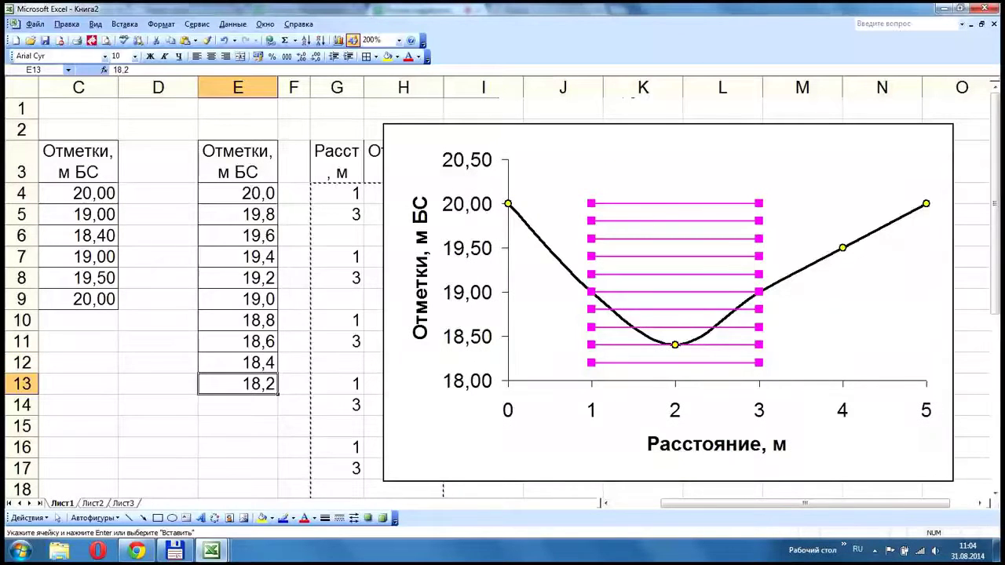
key("Delete")
scroll(503, 315, "down", 3)
scroll(404, 383, "down", 3)
left_click_drag(404, 383, 337, 341)
key("Delete")
scroll(336, 341, "up", 4)
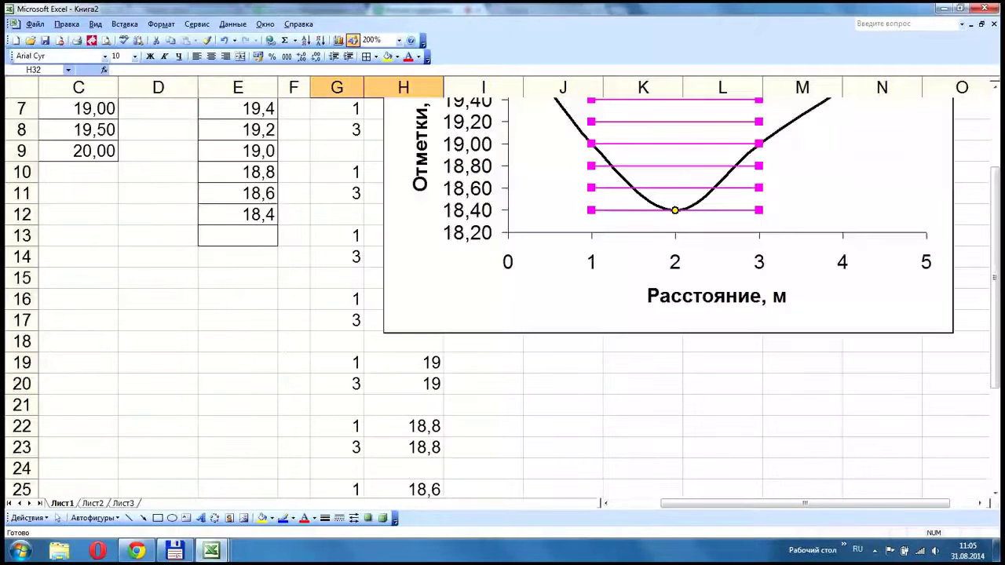
scroll(503, 314, "up", 2)
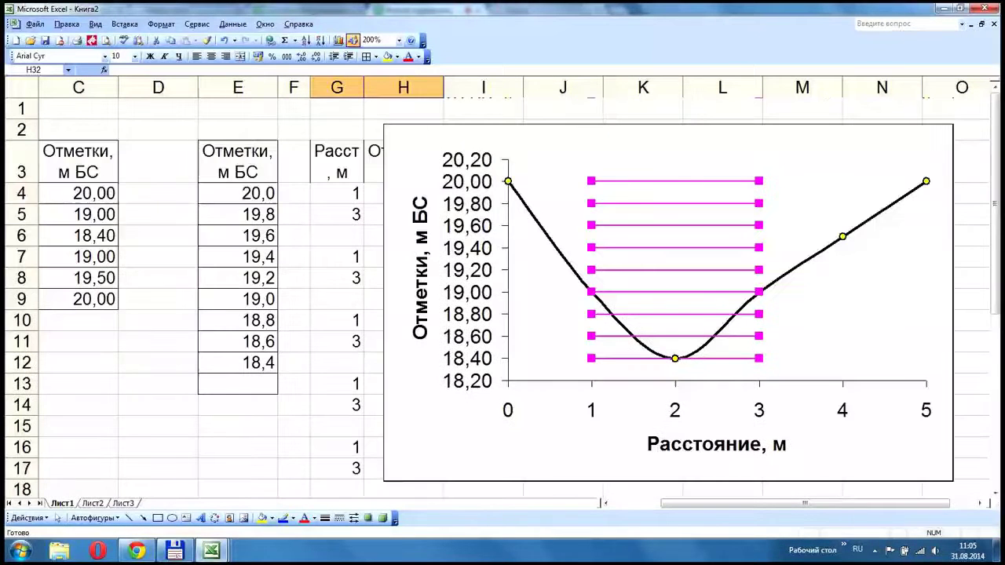
- Stretch the 20,00 level line on the chart to meet the profile at distances of about 0,022 and 4,955 m
left_click(621, 181)
left_click(620, 181)
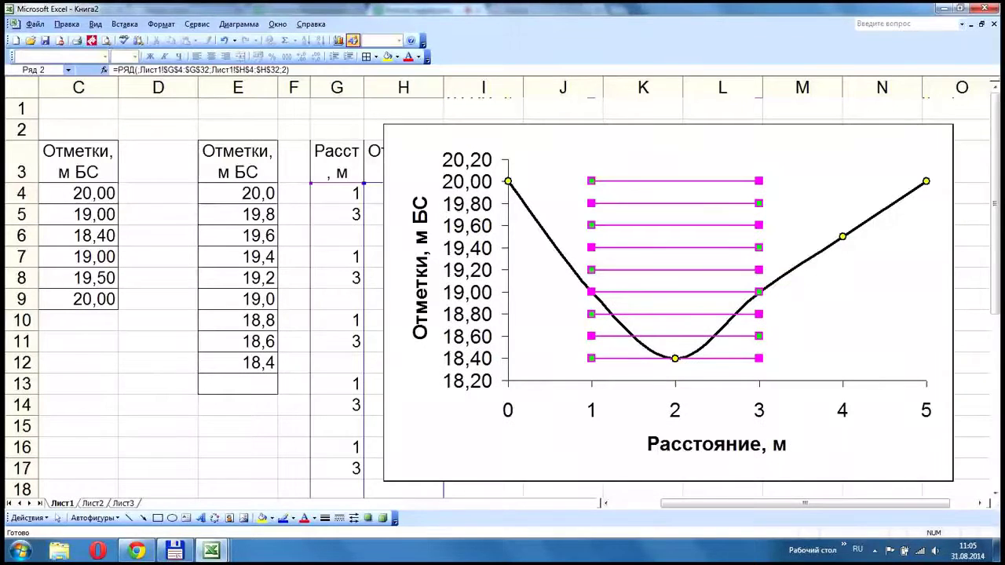
left_click_drag(759, 181, 923, 180)
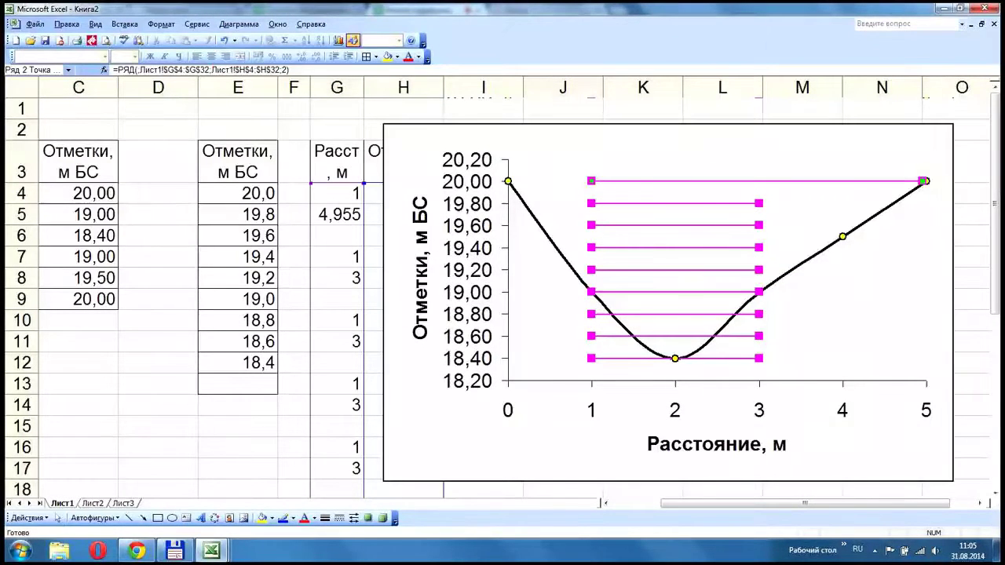
left_click_drag(592, 181, 510, 181)
- Stretch the 19,80 level line on the chart to meet the profile at about 0,2 and 4,583 m
left_click(759, 204)
left_click_drag(760, 204, 892, 203)
left_click_drag(591, 203, 525, 203)
- Stretch the 19,60 level line on the chart to meet the profile at about 0,395 and 4,195 m
left_click(592, 225)
left_click_drag(591, 225, 540, 225)
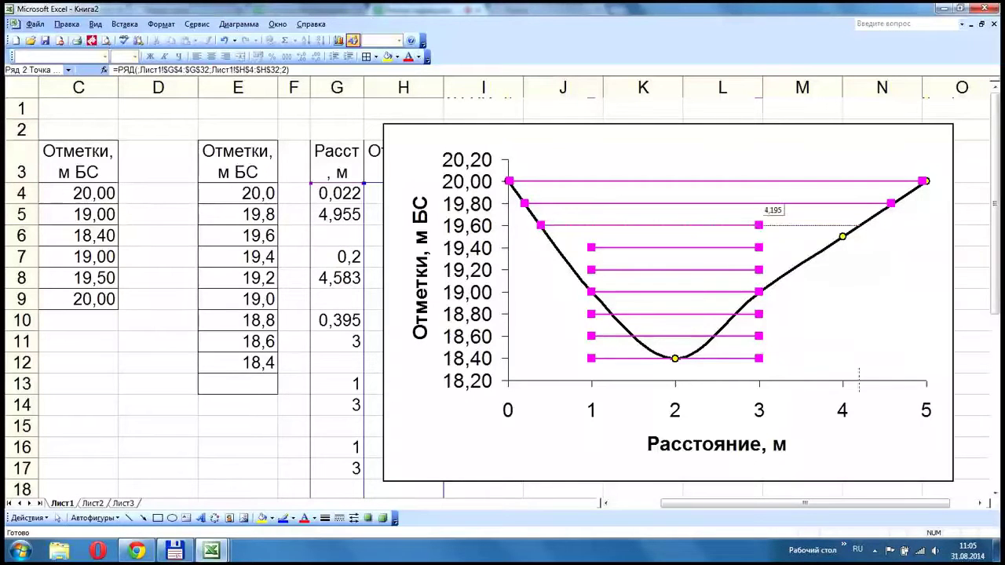
left_click_drag(759, 225, 860, 225)
- Stretch the 19,40 level line on the chart to meet the profile at about 0,596 and 3,785 m
left_click(759, 247)
left_click_drag(758, 247, 825, 247)
left_click(592, 248)
left_click_drag(591, 248, 558, 247)
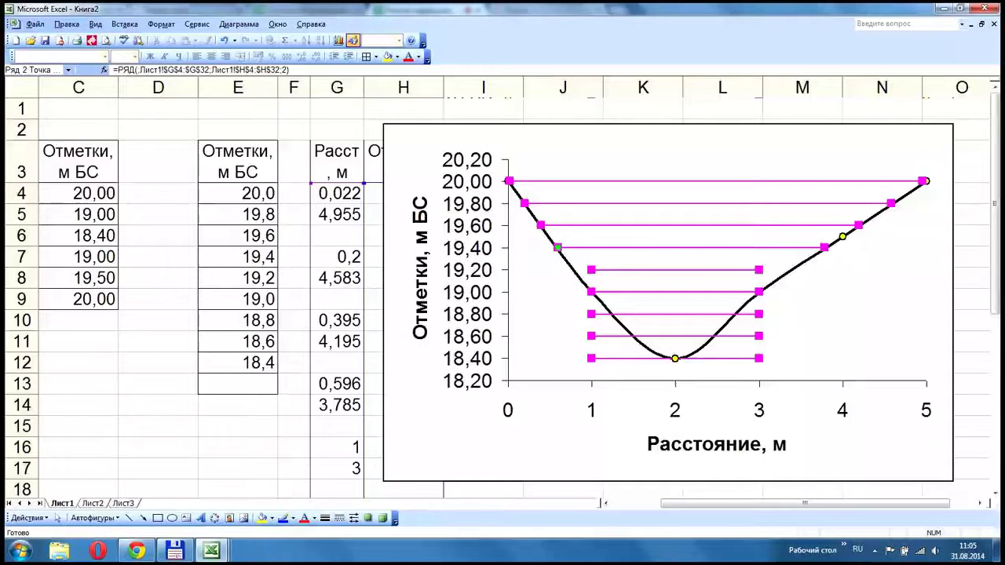
- Move the chart clear of the level table and stretch the near-bank end of the 19,20 line to the profile at about 0,782 m
left_click_drag(471, 440, 541, 442)
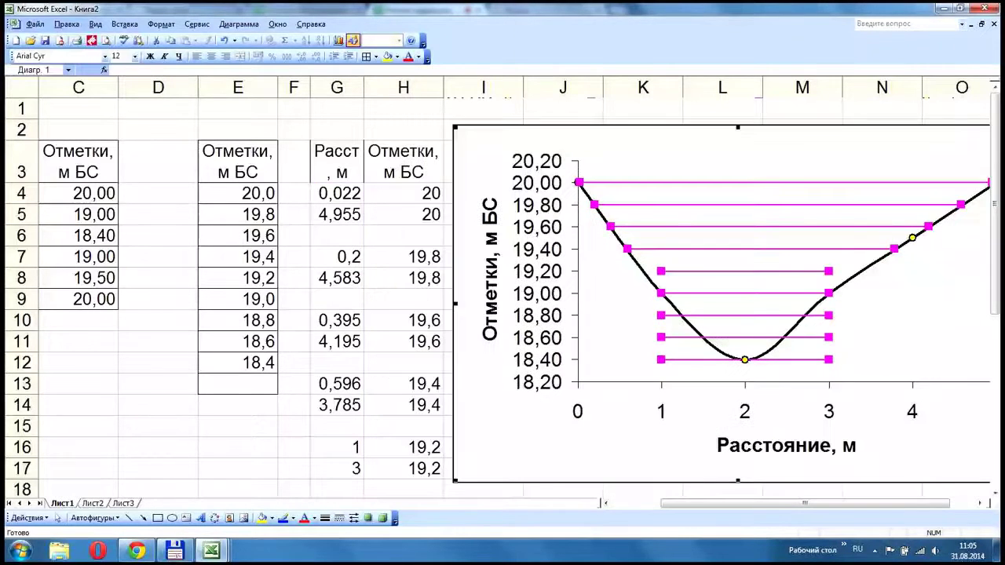
left_click(723, 272)
left_click(661, 271)
left_click_drag(661, 271, 644, 271)
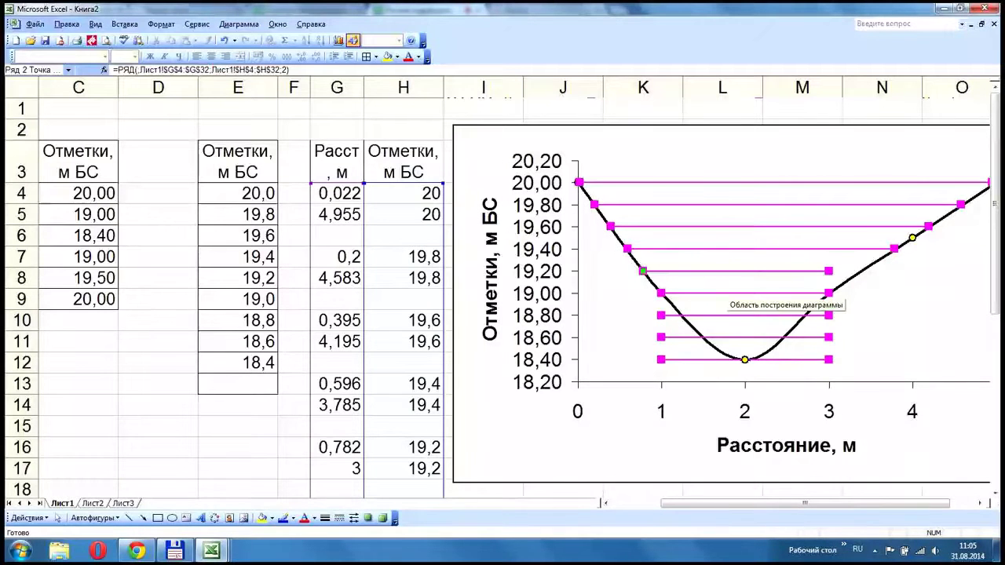
- Highlight G17, the far-bank distance of the 19,2 level, with a yellow fill
left_click(337, 469)
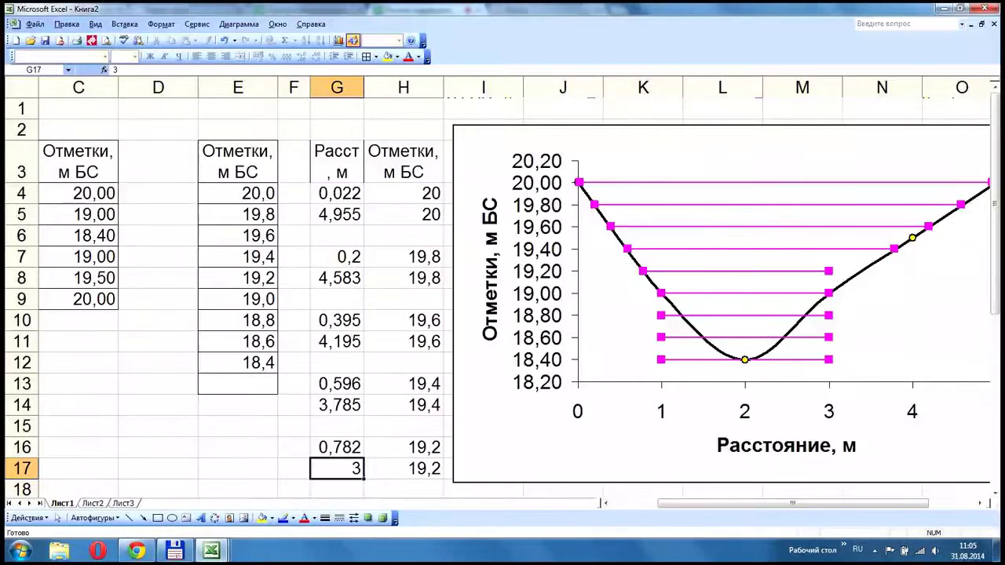
scroll(502, 298, "down", 3)
scroll(503, 299, "up", 1)
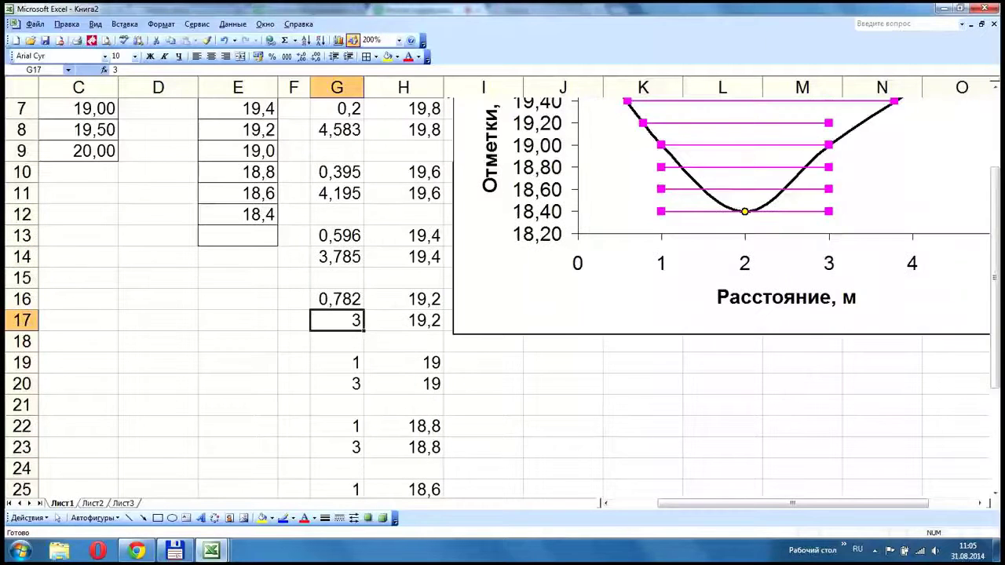
scroll(503, 299, "up", 1)
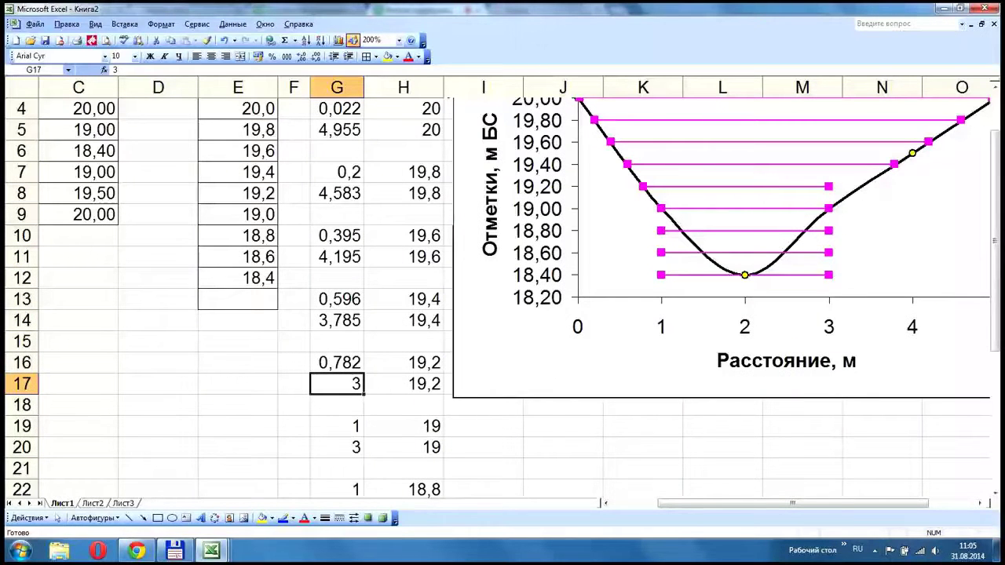
left_click(387, 57)
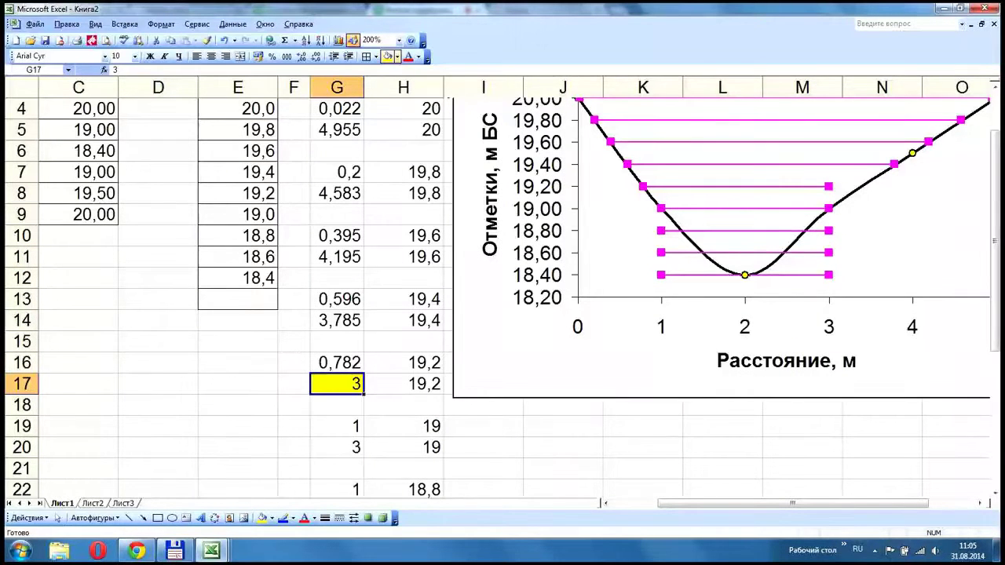
- Stretch the far-bank end of the 19,20 level line on the chart to the profile at about 3,361 m
left_click(829, 187)
left_click(829, 187)
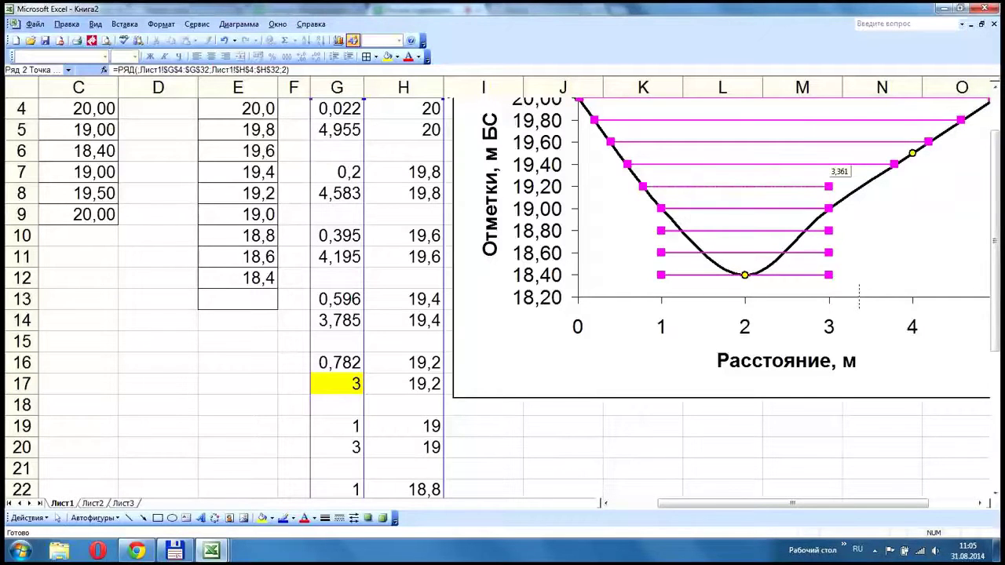
left_click_drag(828, 186, 859, 186)
left_click(337, 384)
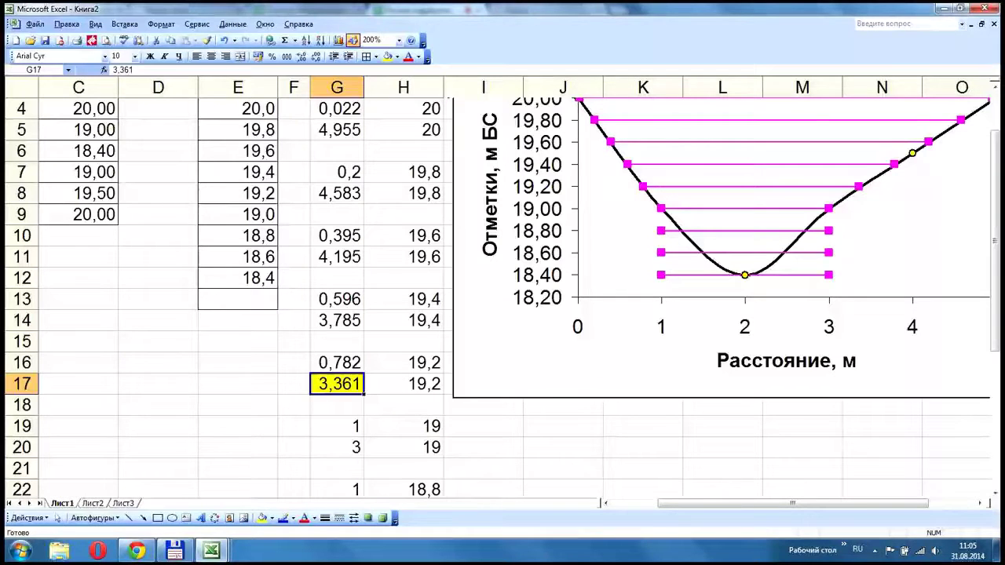
- Shorten the chart's 18,80 and 18,60 level lines to meet the profile at about 1,22 and 2,71 m and about 1,51 and 2,47 m
left_click(662, 231)
left_click_drag(661, 231, 680, 227)
left_click_drag(829, 230, 806, 228)
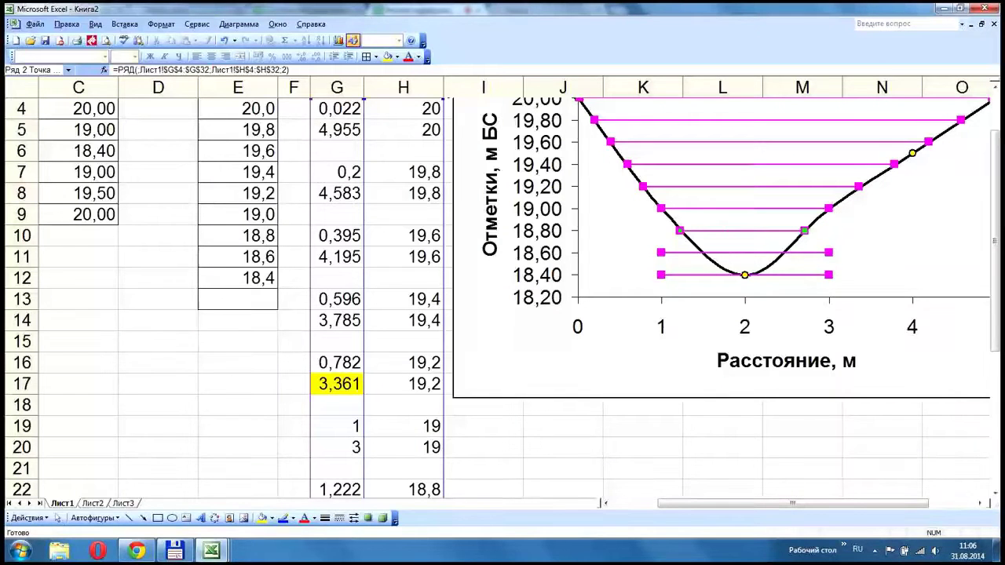
left_click_drag(661, 252, 704, 252)
left_click(829, 253)
left_click_drag(829, 253, 785, 252)
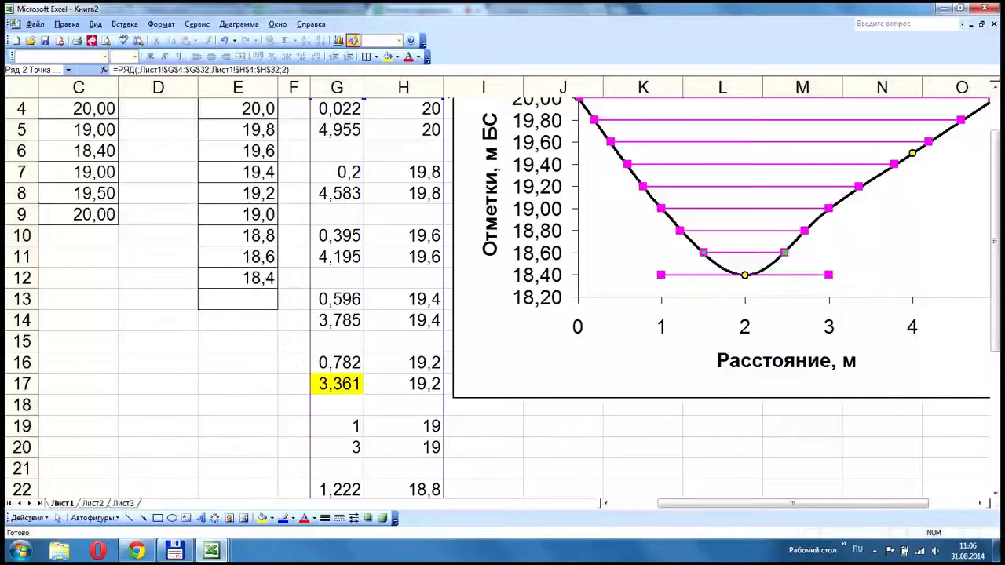
- Move the chart farther from the level table so that column I is free
left_click(829, 275)
scroll(711, 346, "up", 1)
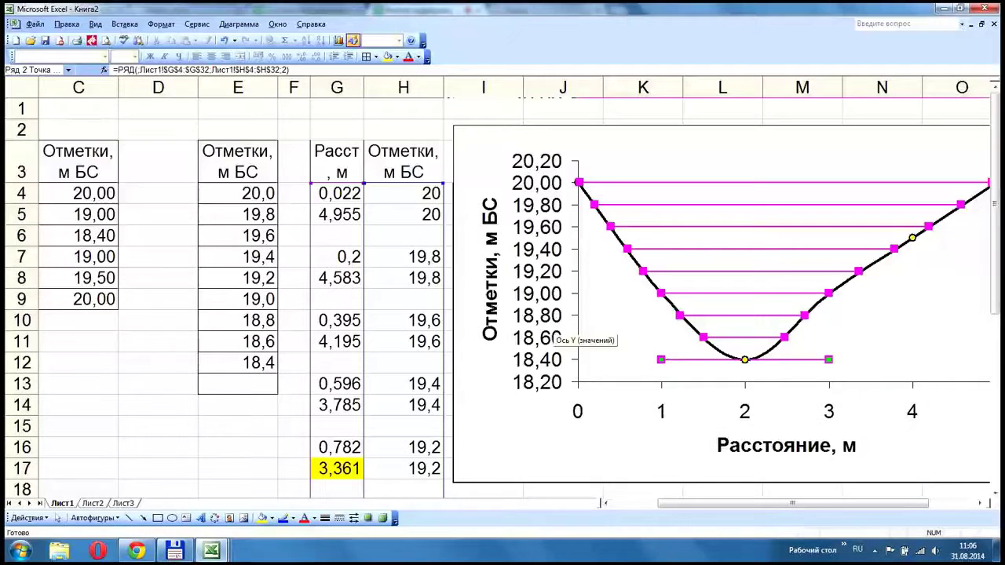
left_click_drag(510, 432, 634, 439)
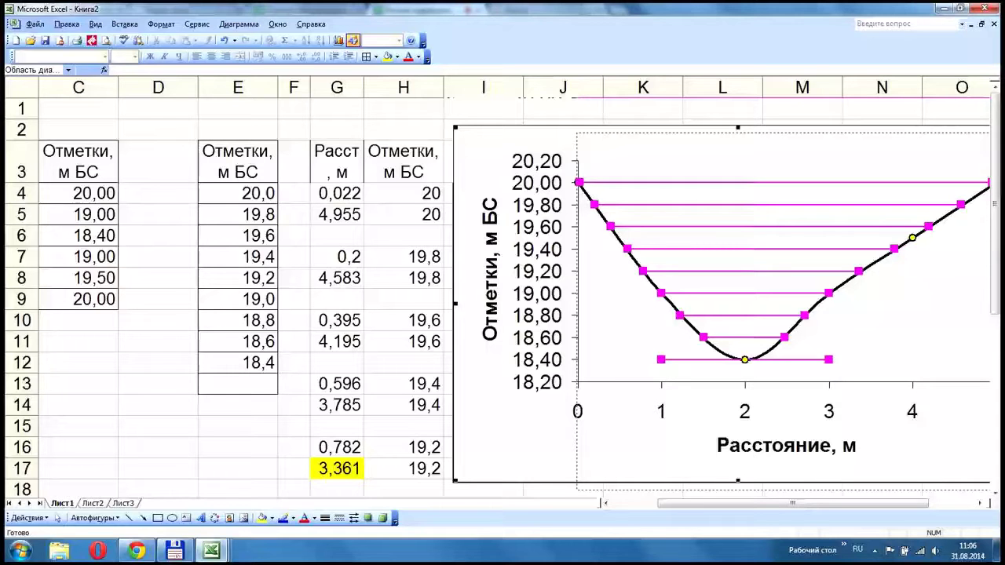
left_click_drag(633, 439, 634, 439)
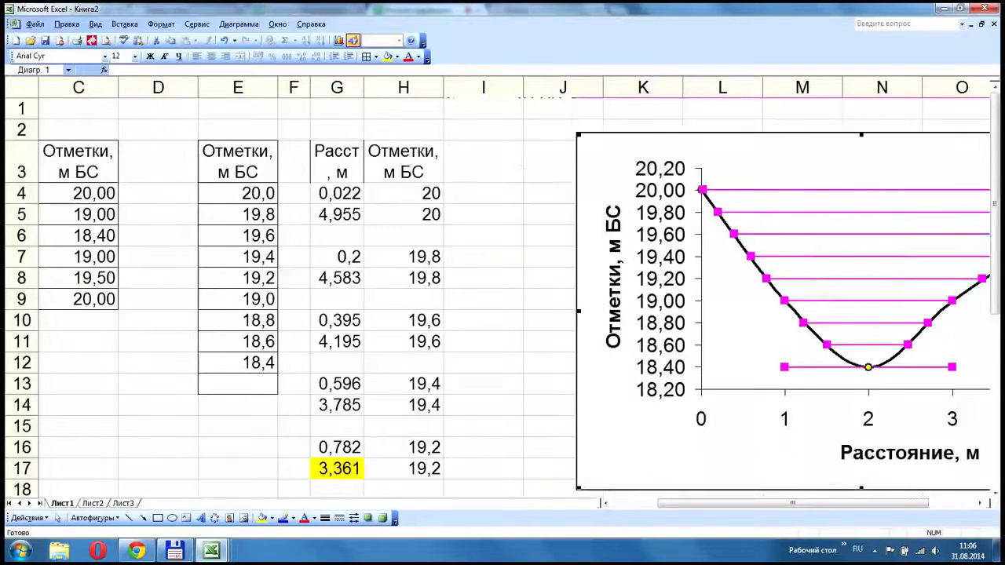
- Format the level distances to two decimals and add a "Ширина, м" column in I with the formula =G5-G4 in I5
left_click(337, 194)
scroll(337, 193, "down", 2)
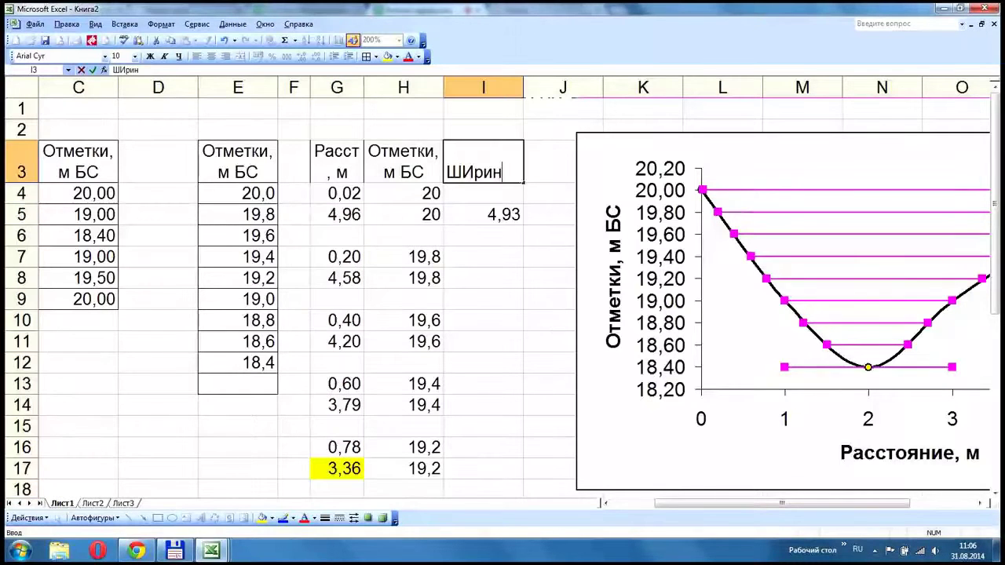
type("а, м")
key("Return")
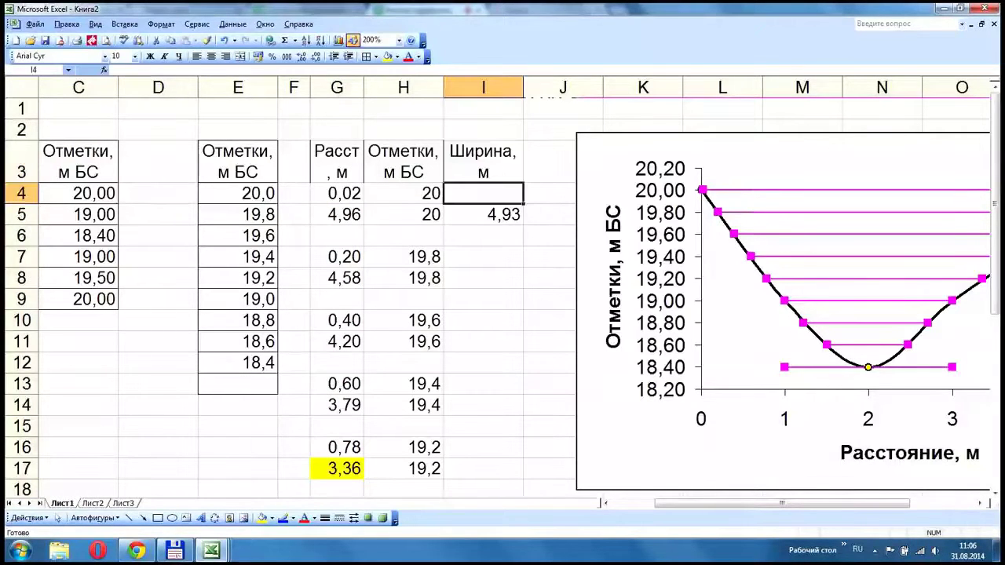
- Copy the width formula from I5 to I8, I11, I14, I17, I20, I23 and I26 for the 19,8 to 18,6 levels
key("Down")
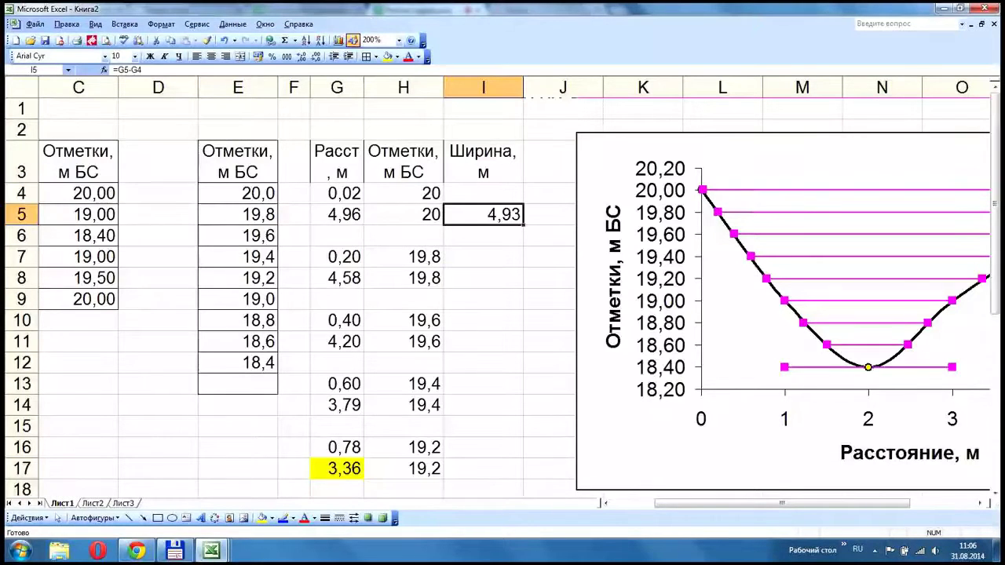
key("ctrl+c")
left_click(483, 278)
key("ctrl+v")
scroll(483, 278, "down", 1)
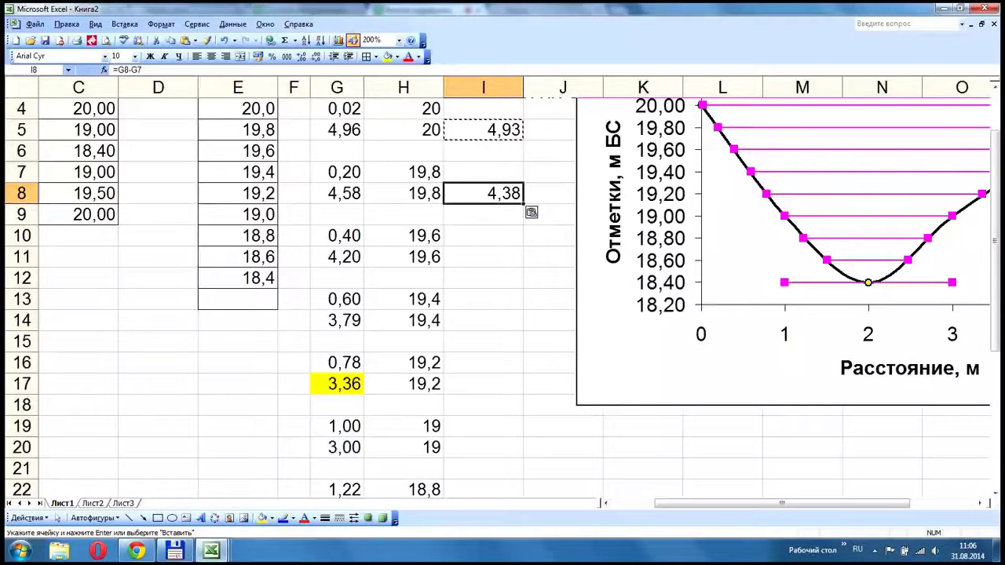
left_click(483, 257)
key("ctrl+v")
left_click(483, 321)
key("ctrl+v")
left_click(483, 384)
key("ctrl+v")
left_click(483, 448)
key("ctrl+v")
scroll(502, 299, "down", 3)
left_click(483, 320)
left_click(483, 384, "ctrl")
key("ctrl+v")
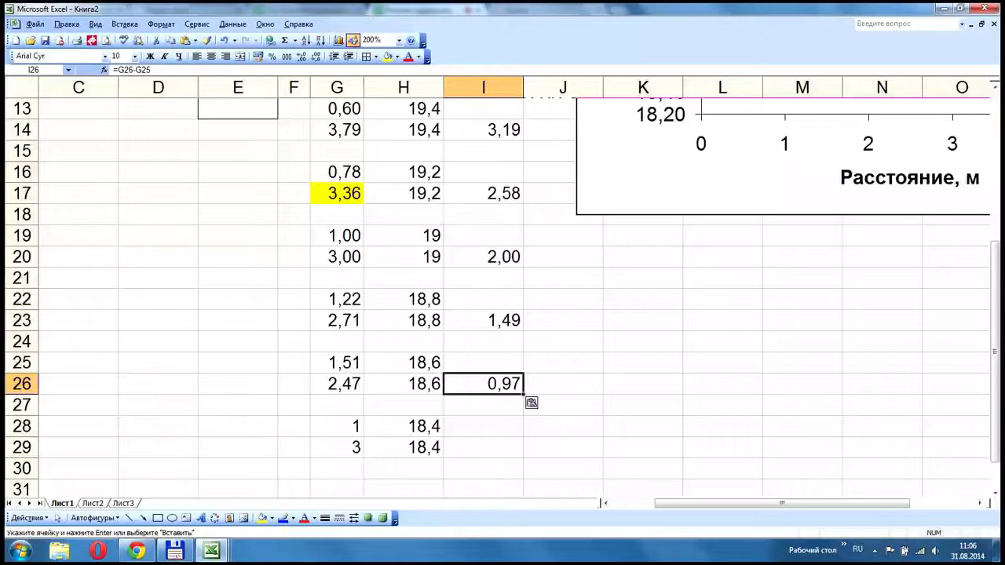
- Enter a width of 0 for the 18,4 level in I29
left_click(483, 447)
type("0")
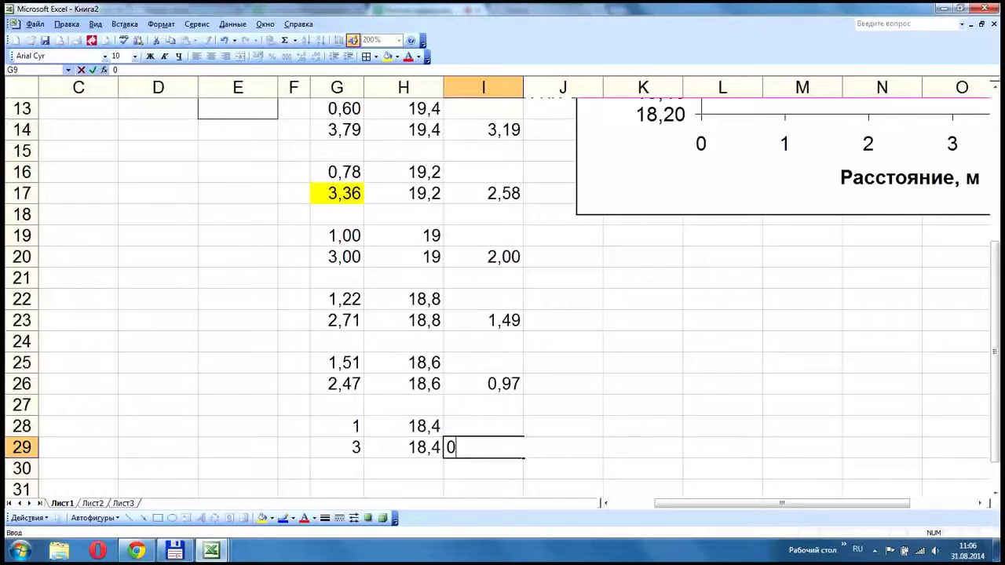
key("Return")
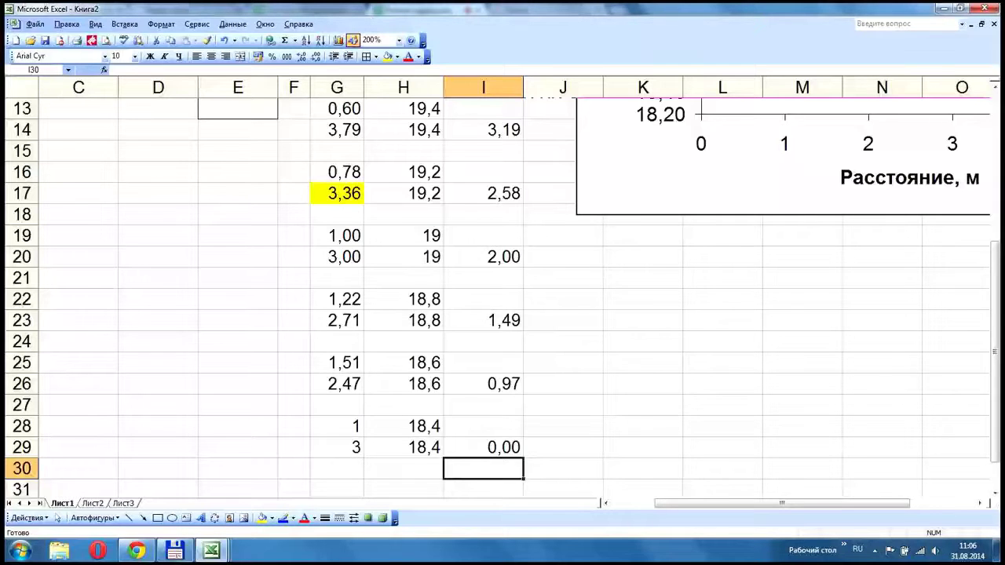
- Insert a new column F beside the elevation list, head it "Ширина, м", and select E3:F13
scroll(483, 299, "up", 4)
right_click(296, 88)
left_click(345, 163)
left_click(318, 162)
type("Ширина, м")
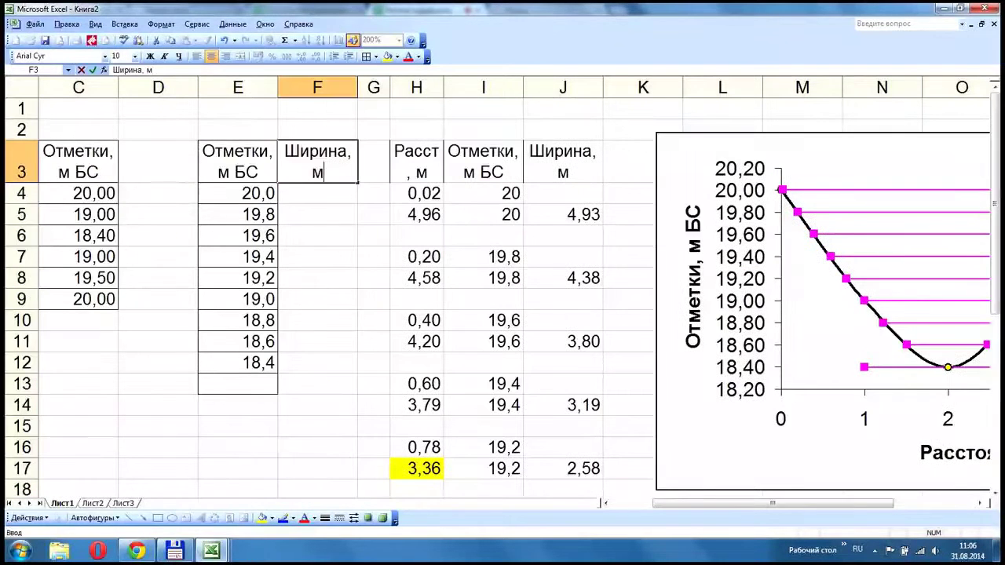
key("Return")
left_click_drag(238, 161, 317, 193)
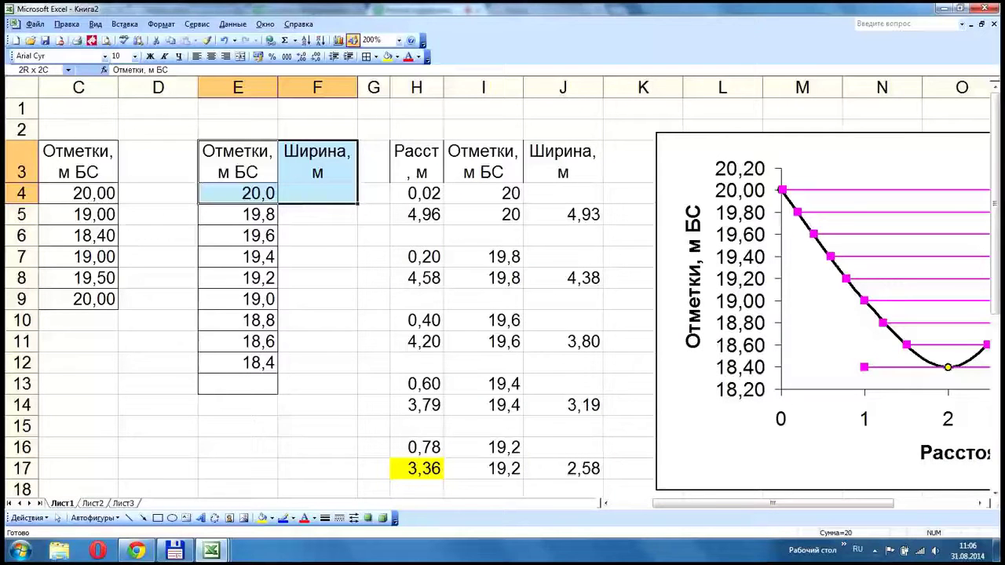
left_click_drag(317, 194, 317, 384)
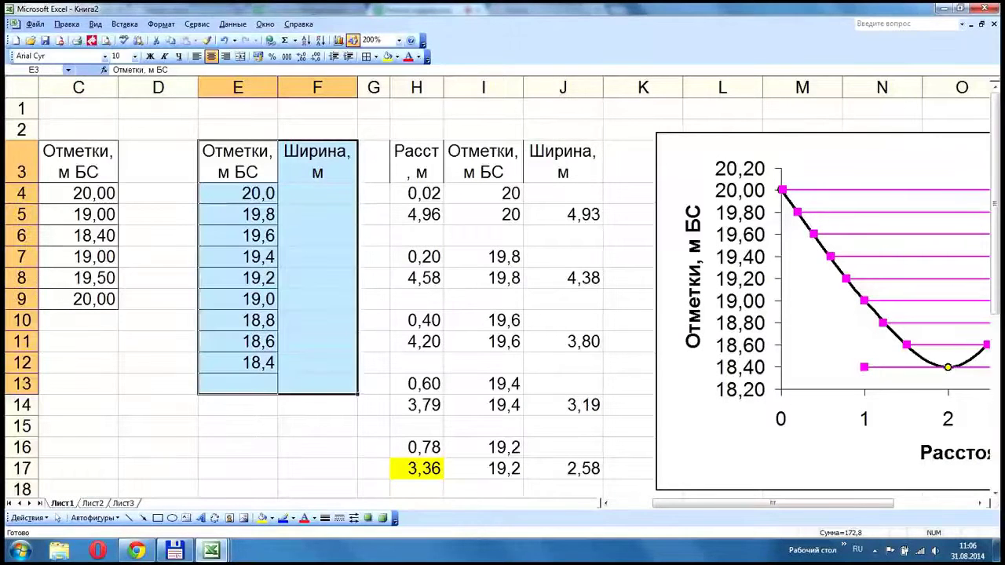
- Go to the desktop and place the Microsoft Office Excel 2003 shortcut beside the Microsoft Excel 2010 one
left_click(136, 551)
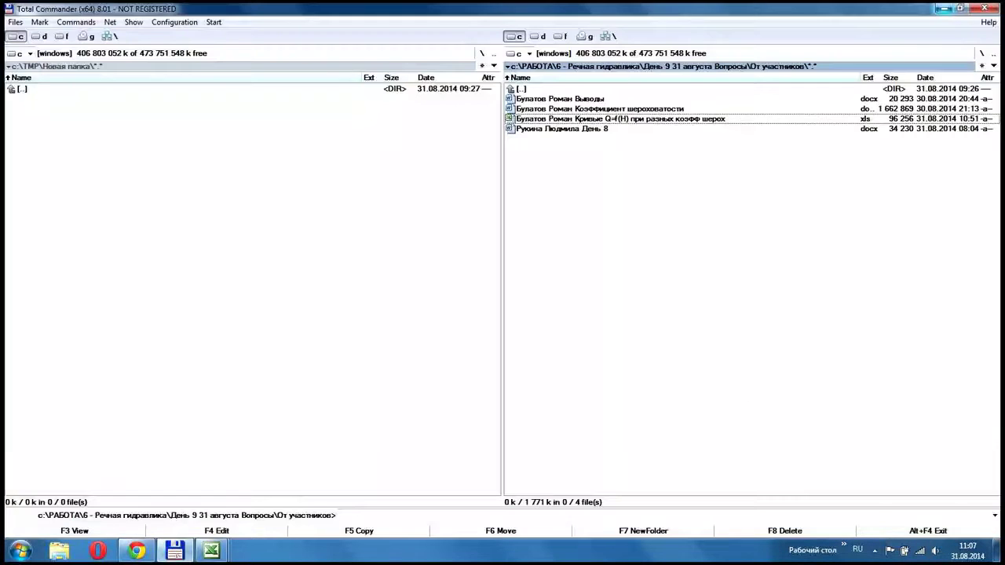
left_click(945, 8)
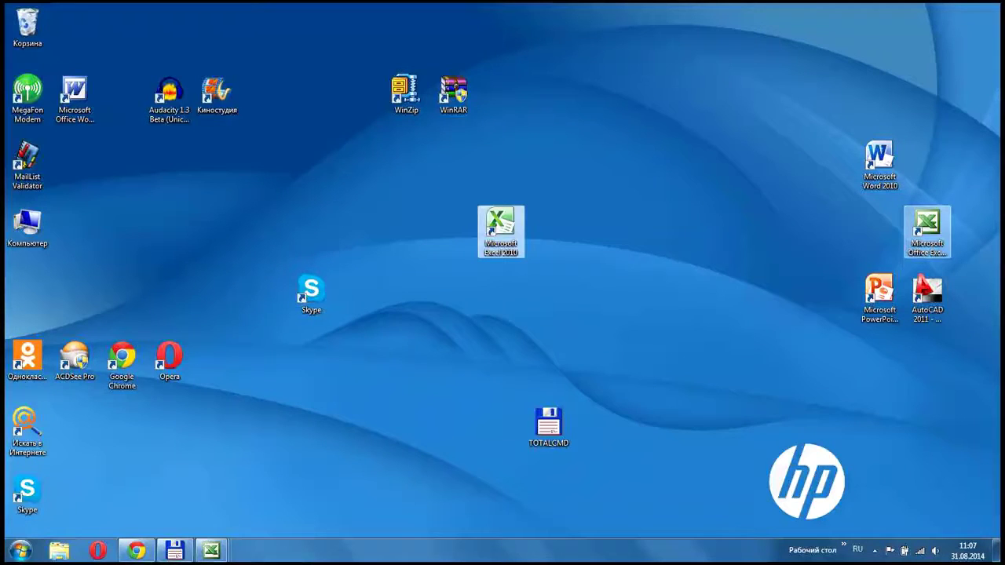
left_click_drag(927, 226, 548, 225)
mouse_move(464, 183)
left_mouse_down()
mouse_move(547, 260)
mouse_move(606, 287)
mouse_move(597, 272)
left_mouse_up()
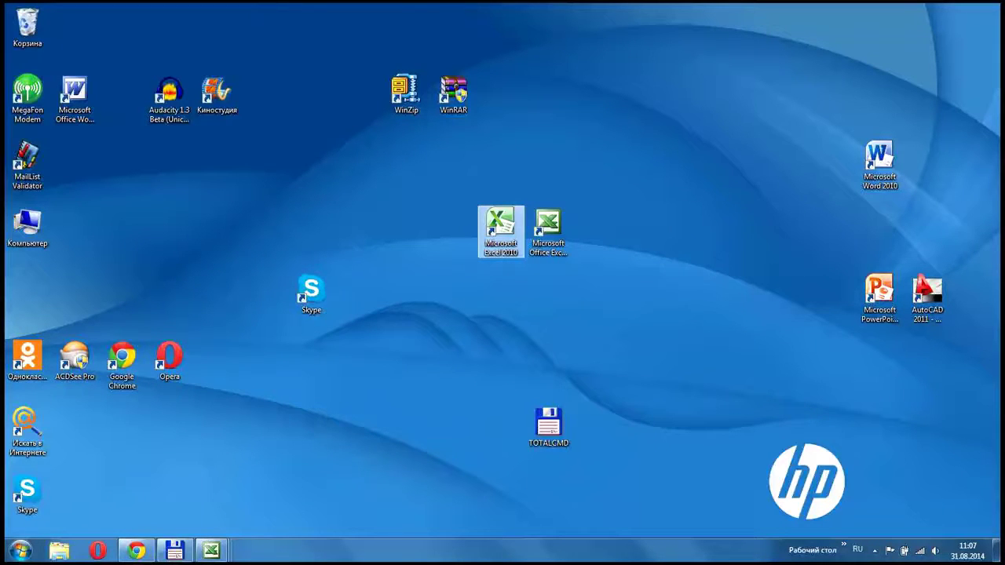
left_click(549, 232)
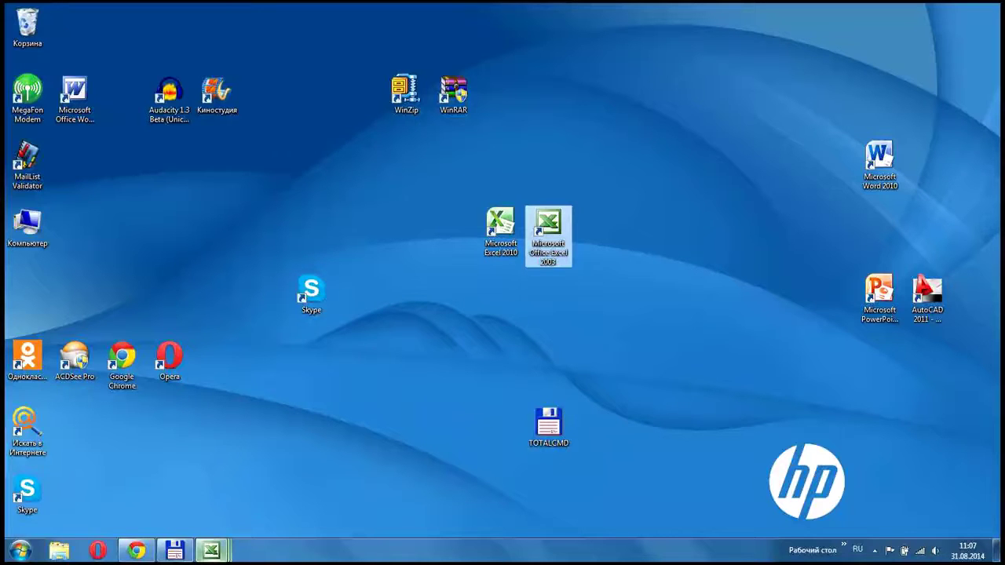
- Read the webinar chat messages in Chrome and return to the Книга2 workbook in Excel
mouse_move(212, 550)
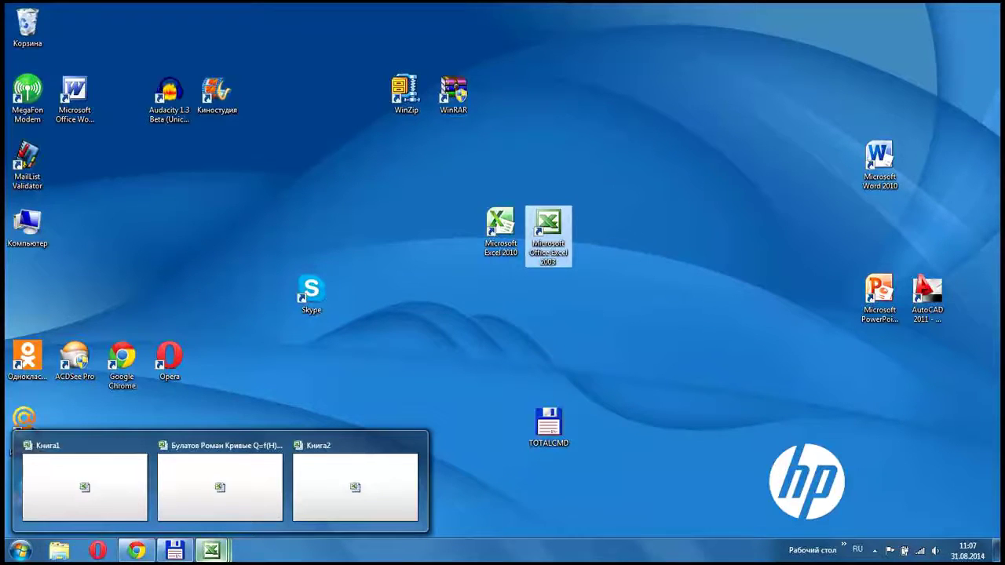
left_click(136, 550)
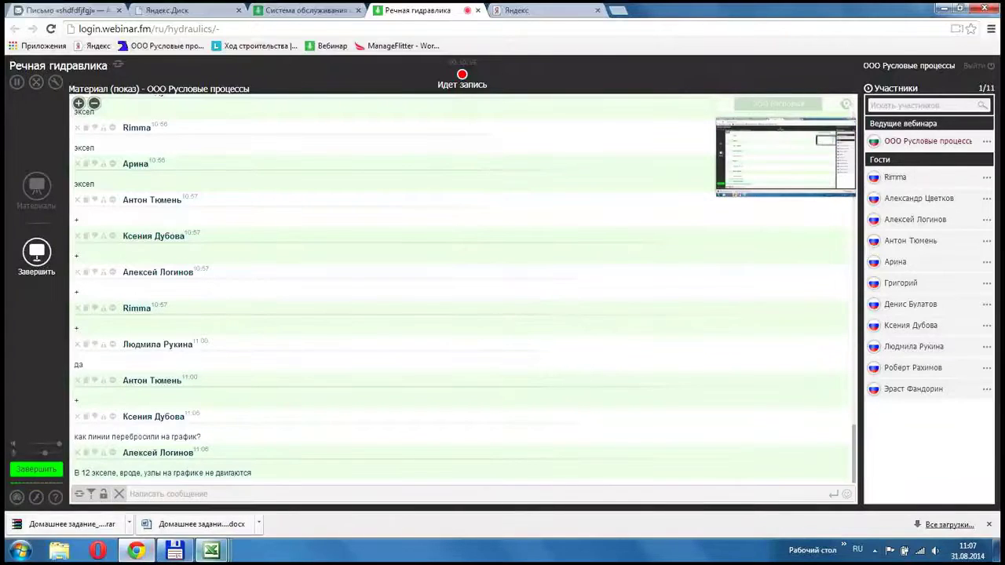
left_click(211, 551)
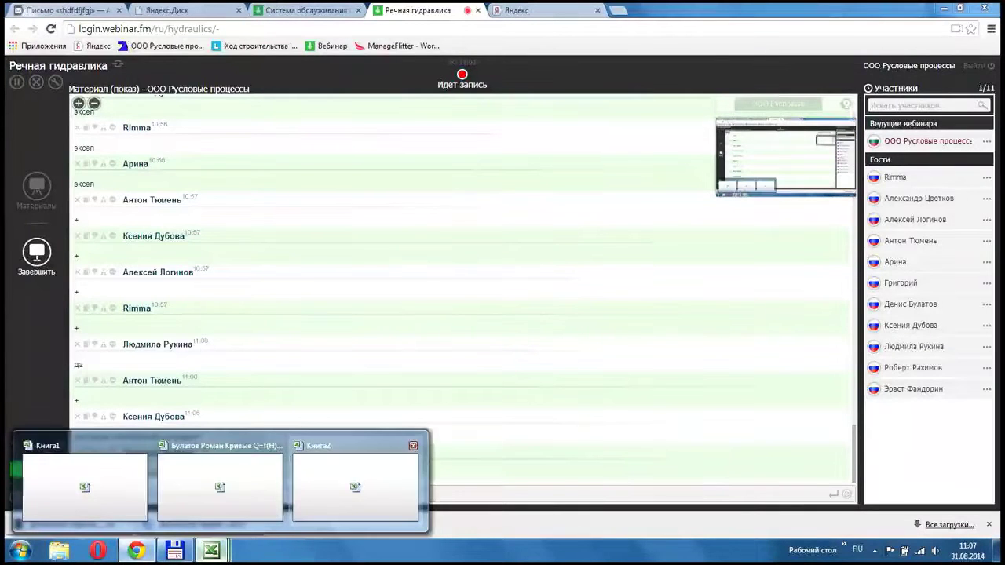
left_click(355, 487)
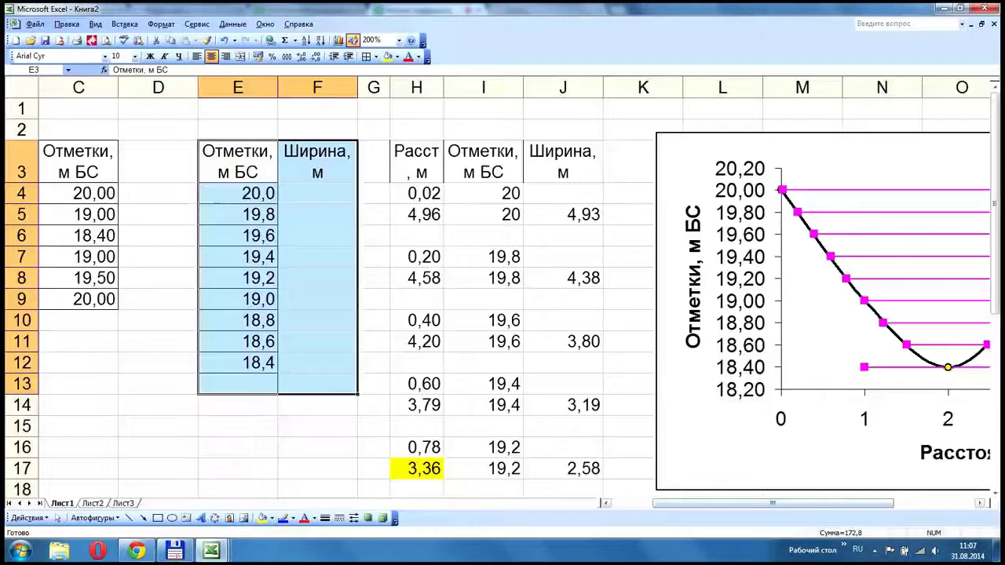
- Create a scatter chart with smoothed lines and markers from the distance and elevation data in B4:C9
left_click_drag(774, 503, 733, 503)
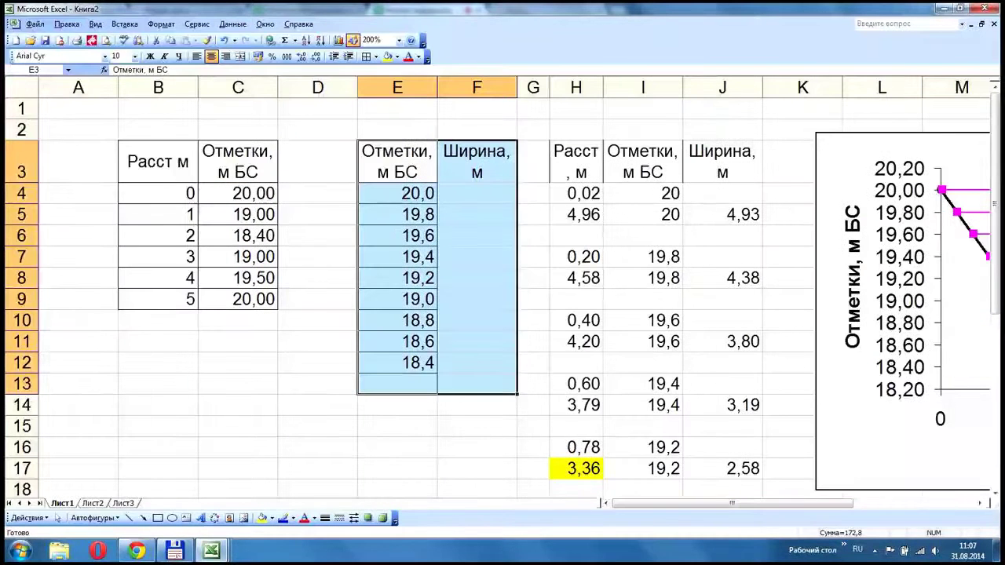
left_click_drag(158, 194, 158, 299)
left_click_drag(238, 193, 238, 300)
left_click_drag(157, 193, 238, 299)
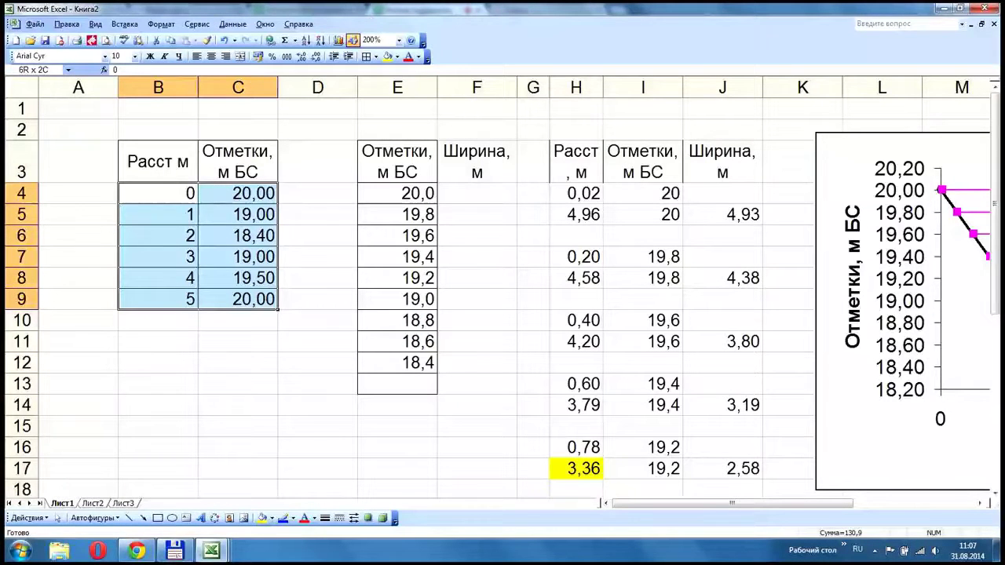
left_click_drag(238, 299, 238, 300)
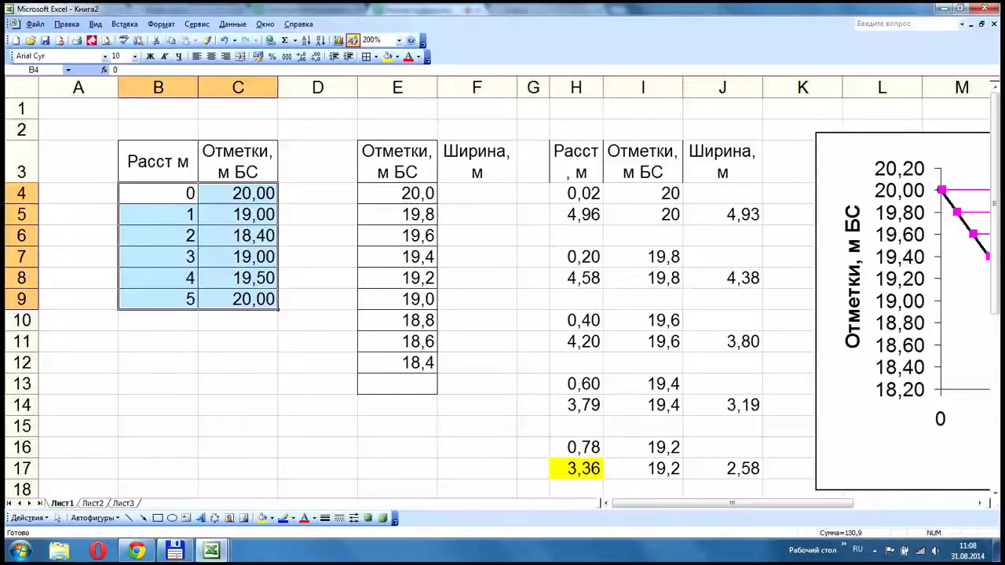
left_click(338, 40)
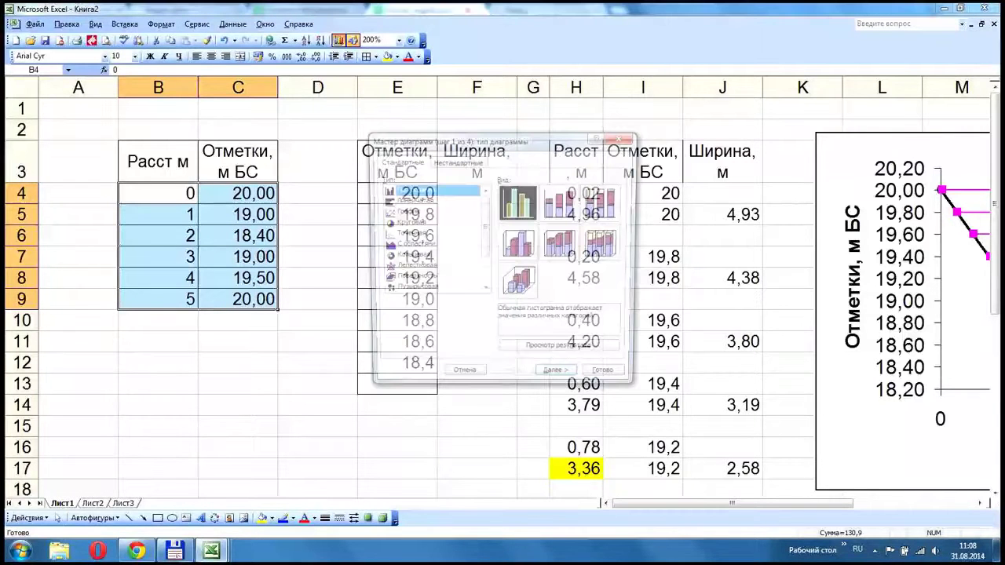
left_click(408, 235)
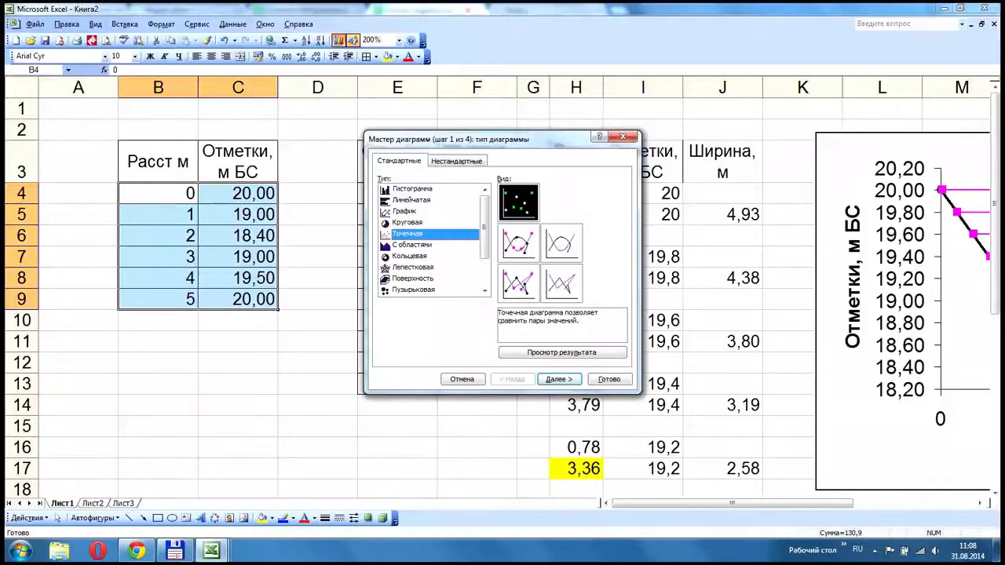
left_click(518, 244)
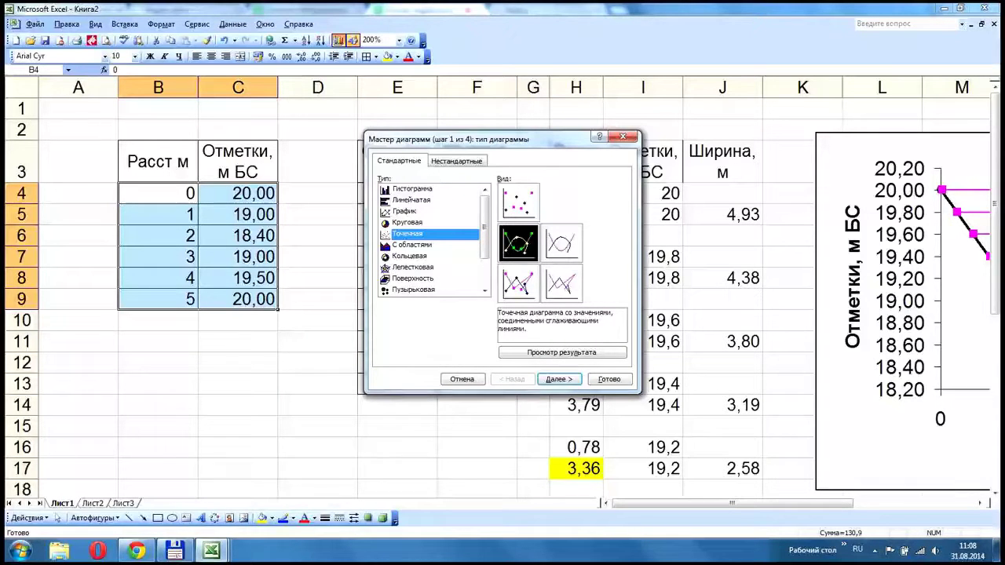
left_click(610, 380)
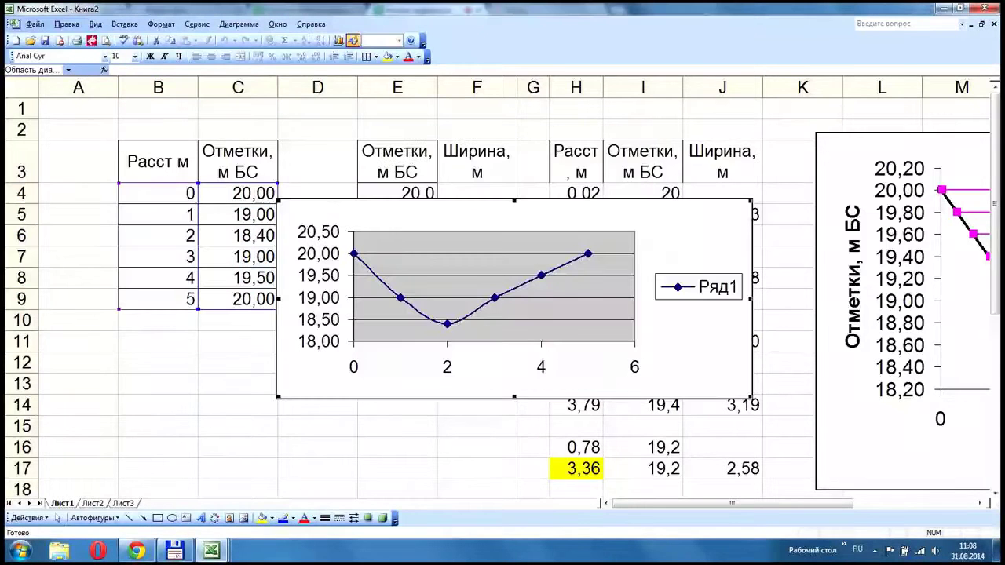
- Make the new chart taller, spanning about rows 2 to 17, and delete its legend
left_click_drag(514, 399, 515, 476)
left_click_drag(514, 201, 515, 119)
left_click(699, 286)
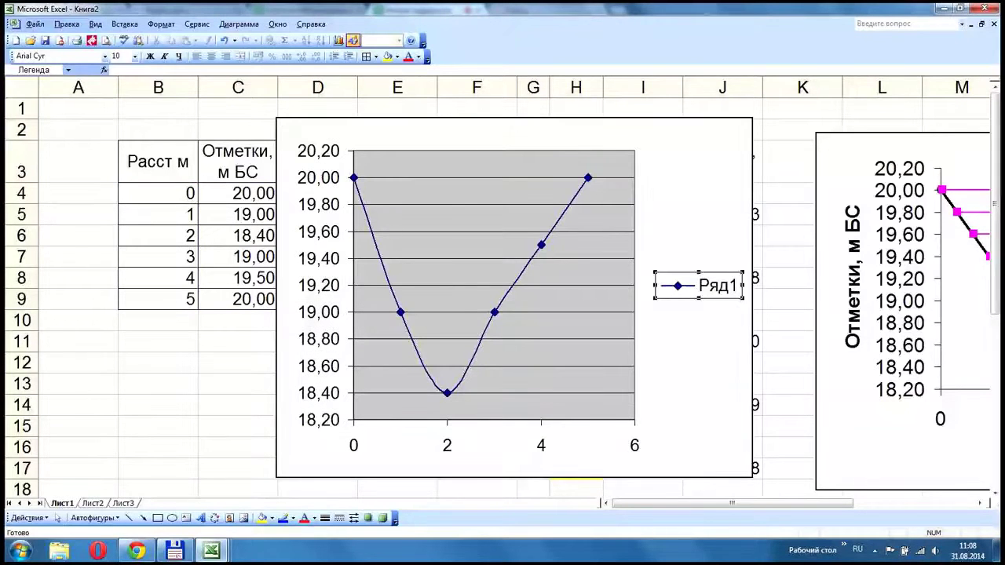
key("Delete")
- Remove the grey plot-area fill from the new chart and move the chart over columns A to F
left_click(621, 283)
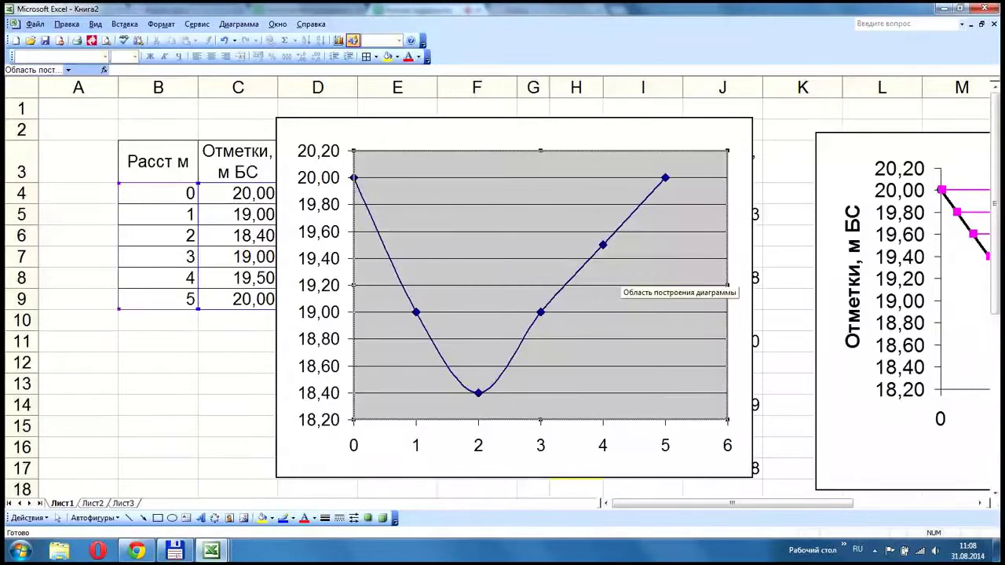
key("Delete")
left_click_drag(622, 273, 448, 323)
left_click_drag(548, 218, 498, 172)
- Copy H4:I8 and paste it into the new chart as a new series in columns, with X values in the first column
left_click_drag(576, 193, 644, 279)
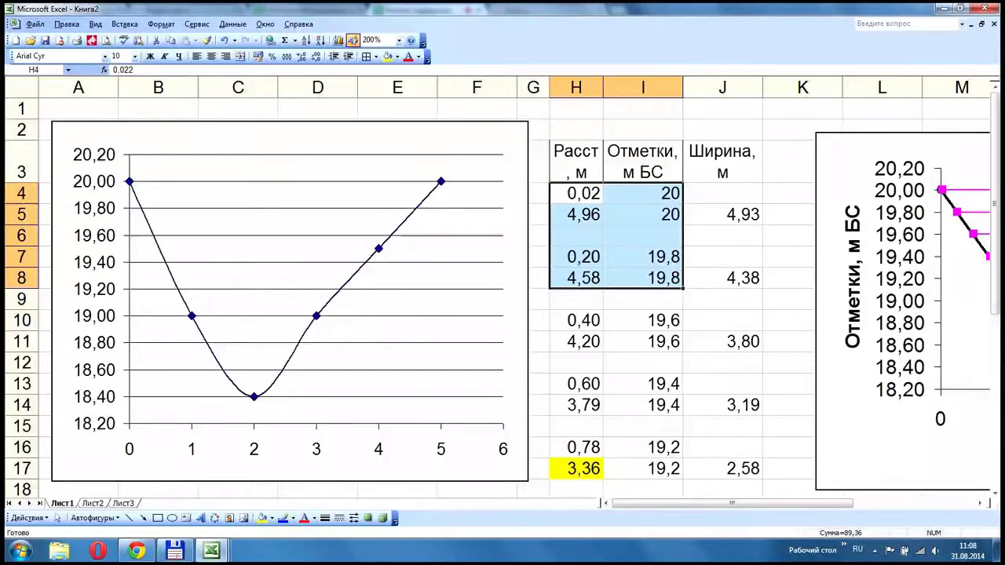
left_click(171, 41)
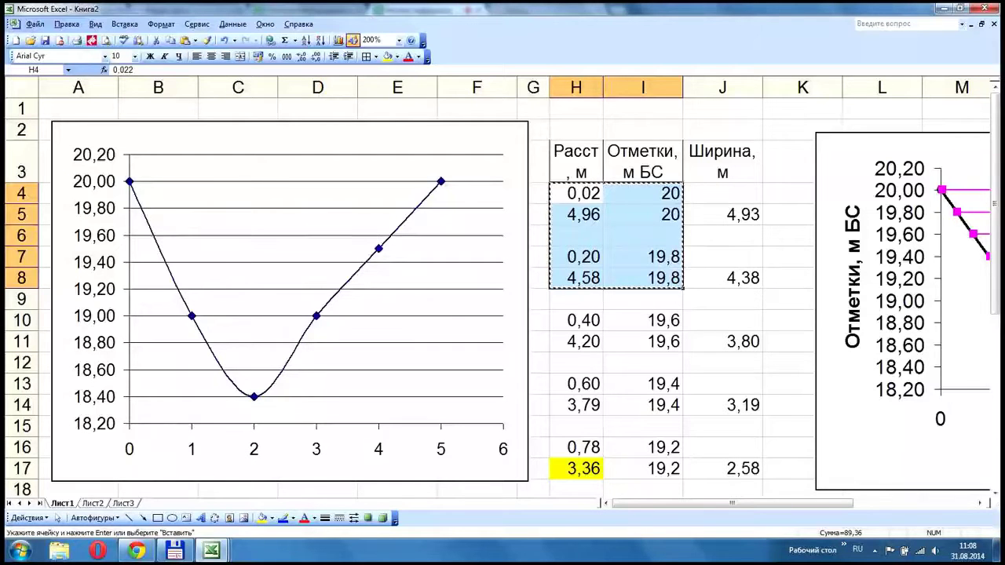
left_click(314, 139)
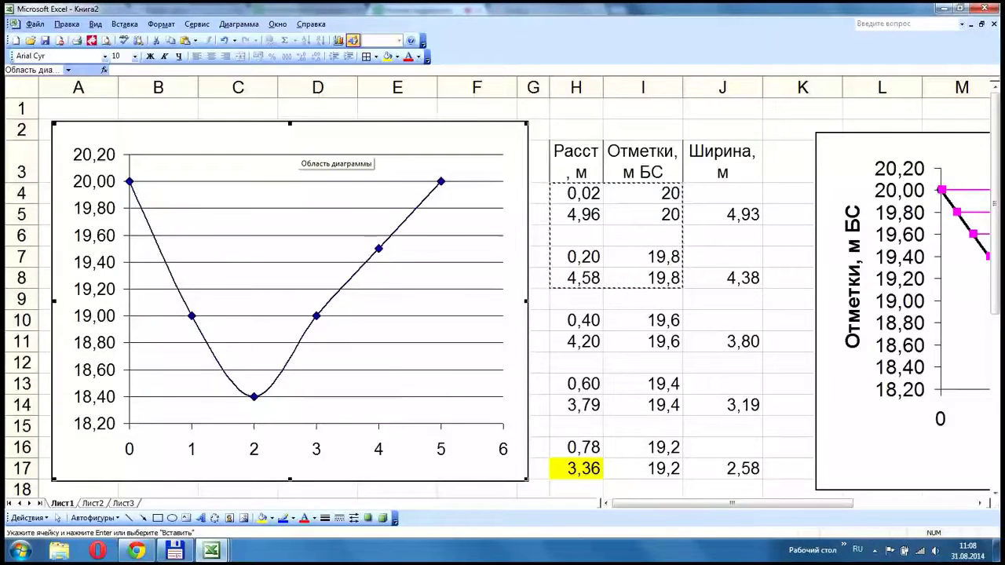
left_click(67, 24)
left_click(67, 23)
left_click(67, 23)
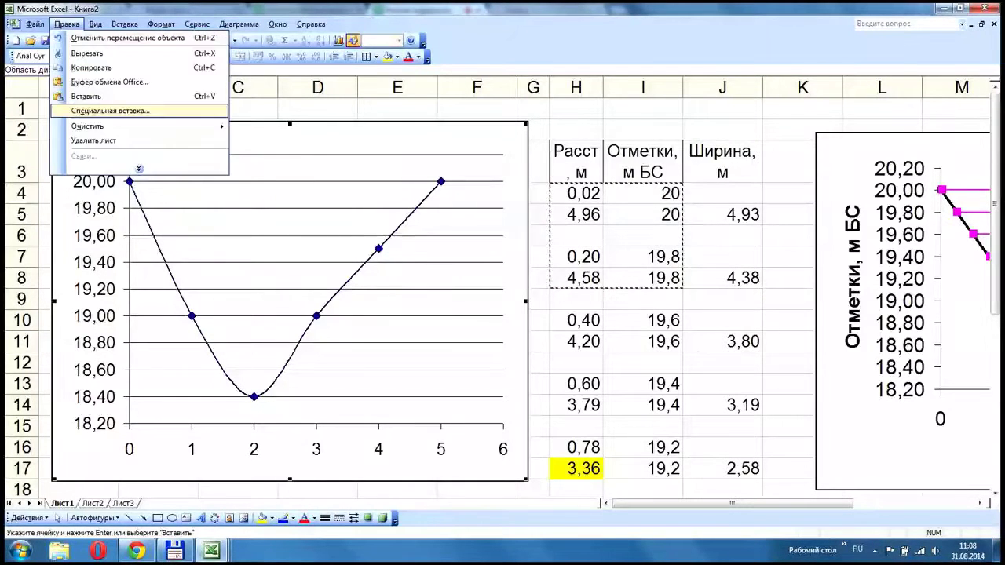
left_click(110, 111)
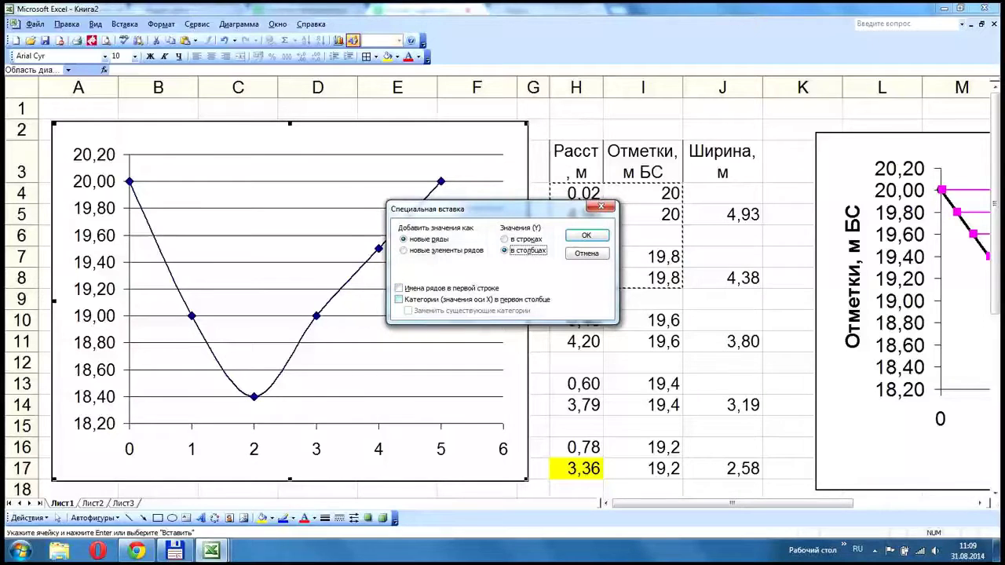
left_click(400, 300)
left_click(586, 236)
key("Return")
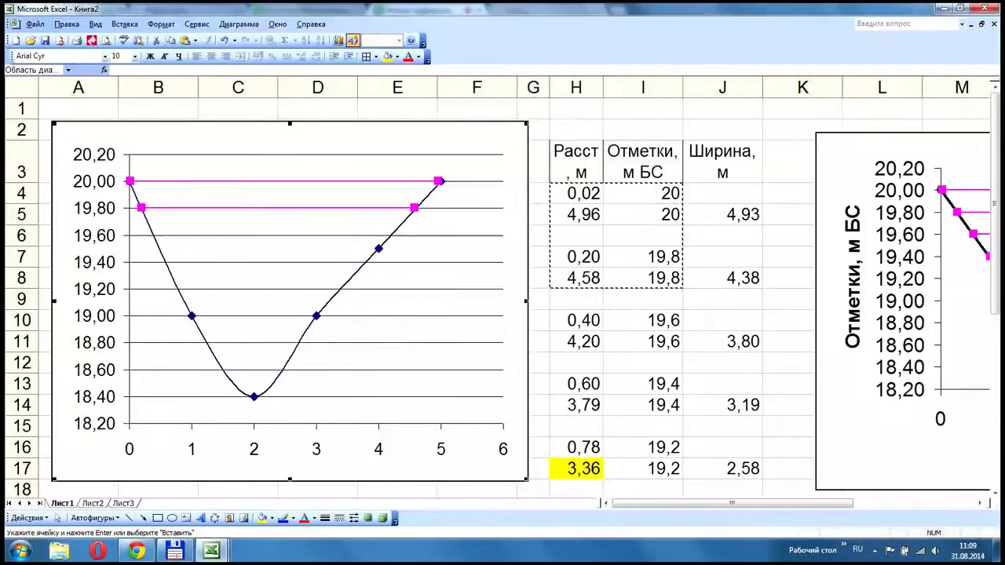
- Delete the horizontal gridlines from the new chart
left_click(437, 181)
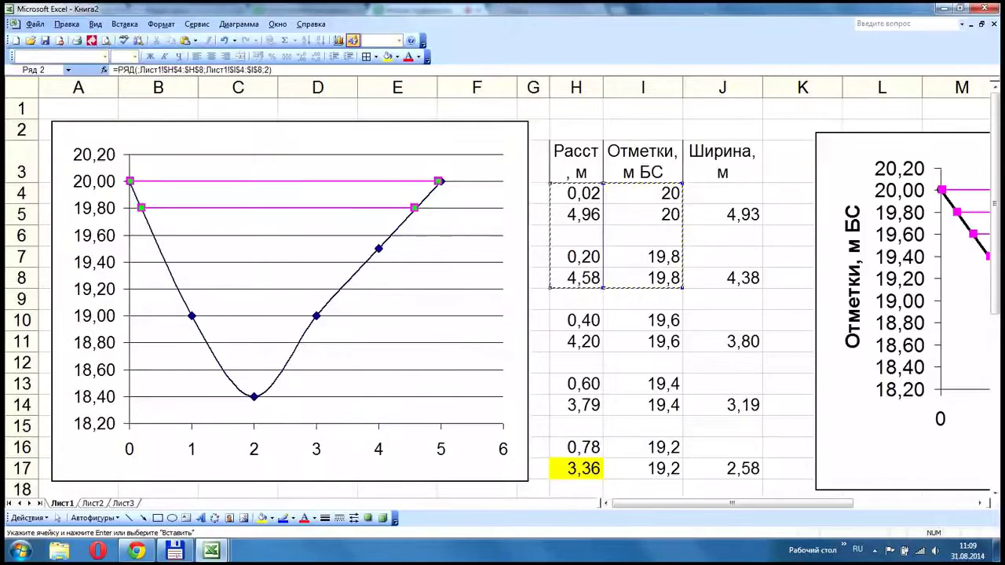
left_click(458, 181)
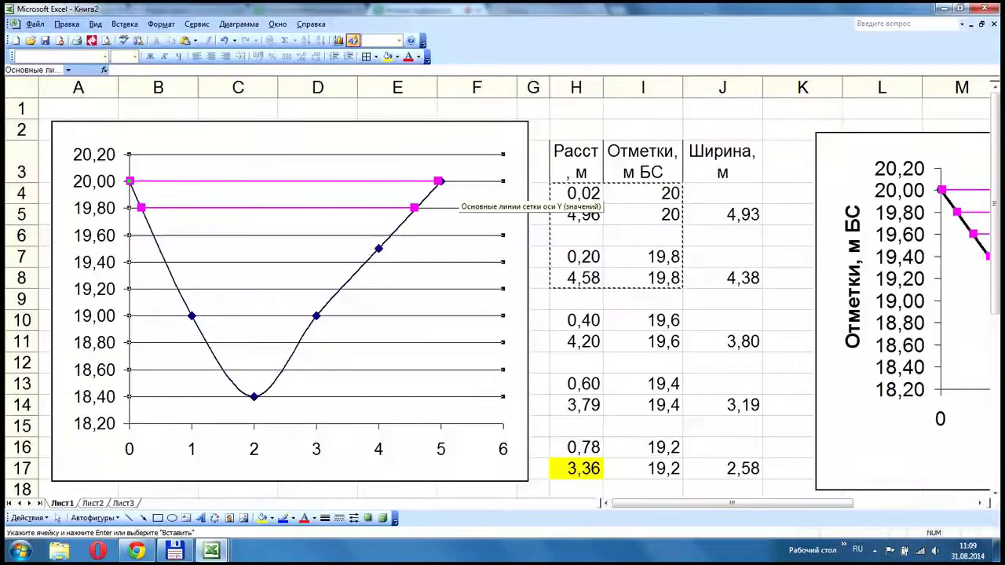
key("Escape")
- Copy H10:I14 and add it to the new chart with Paste Special as a new series with X values in the first column
left_click_drag(581, 320, 644, 405)
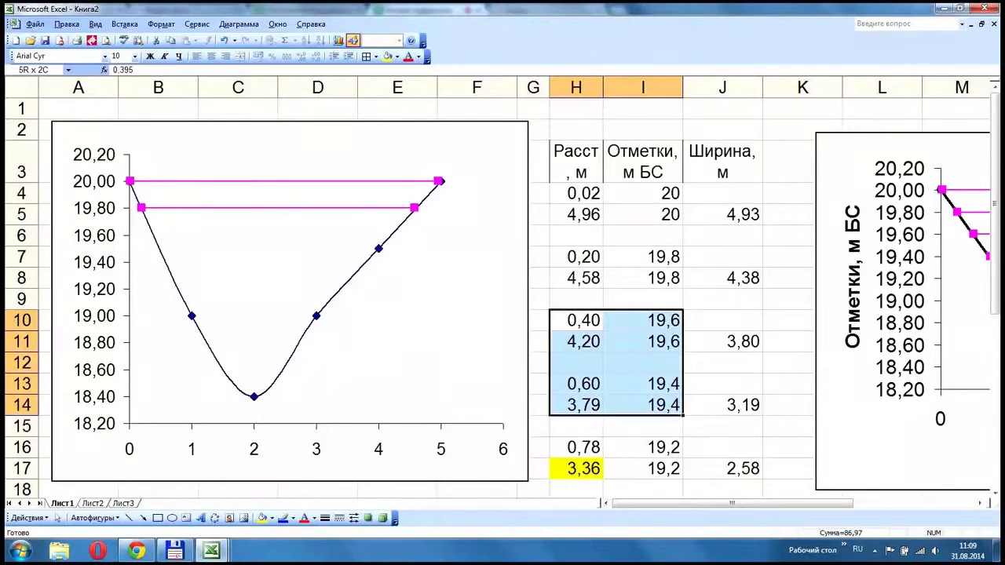
key("ctrl+c")
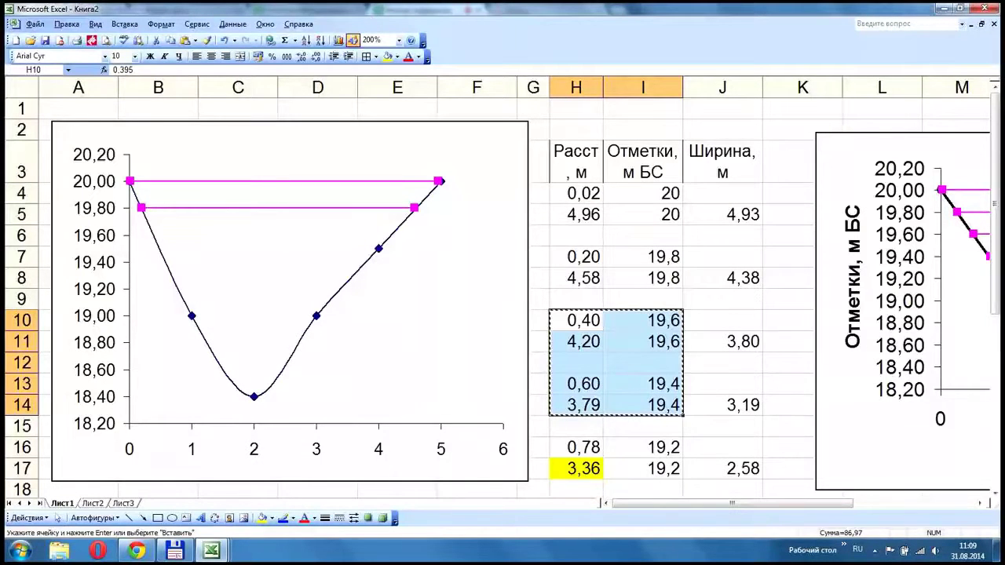
left_click(452, 262)
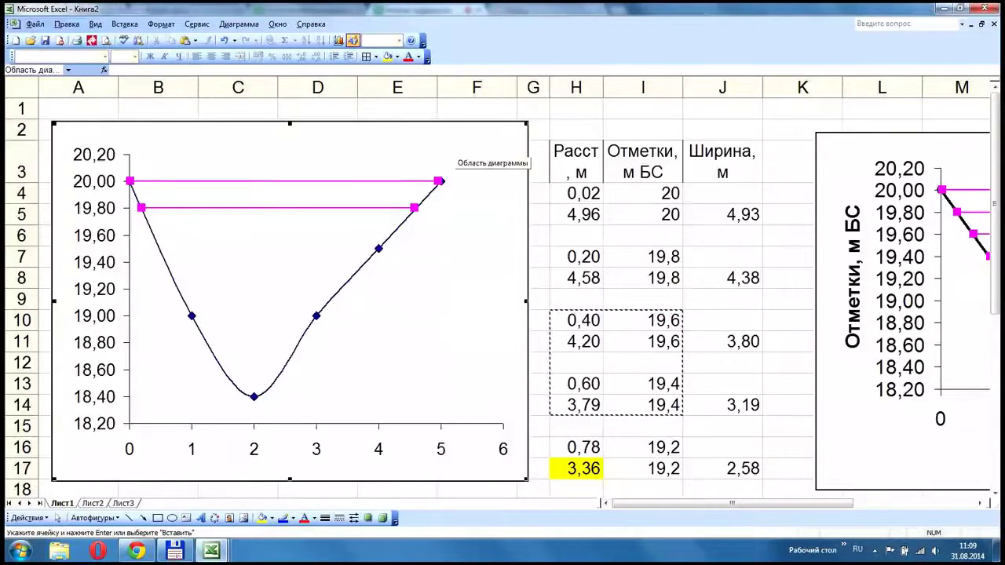
left_click(65, 24)
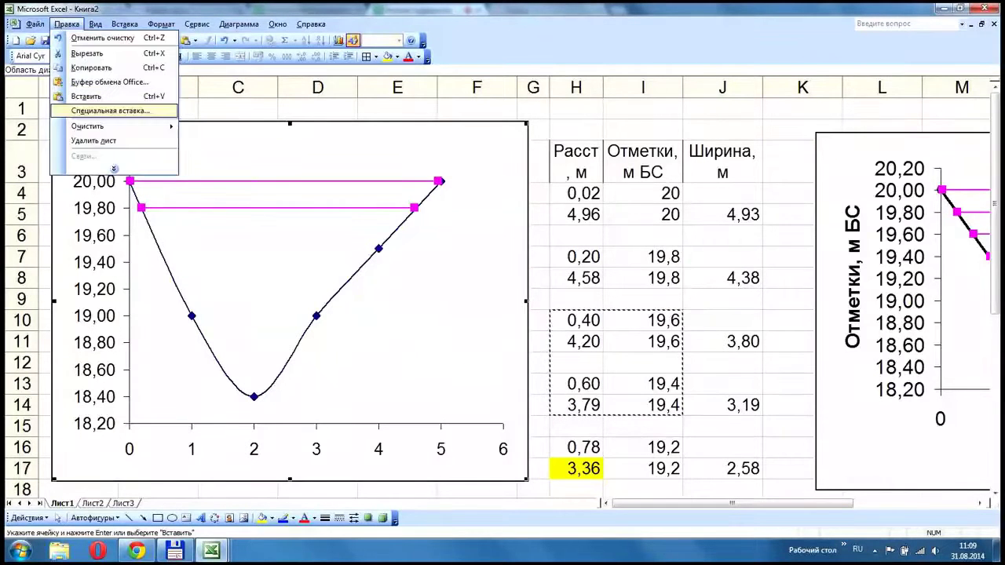
left_click(110, 111)
left_click(404, 239)
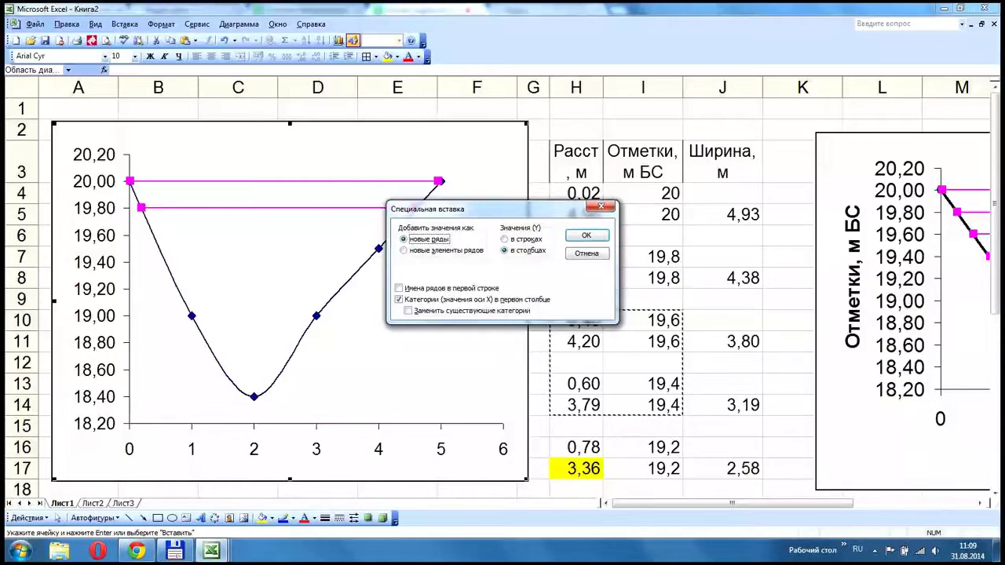
key("Return")
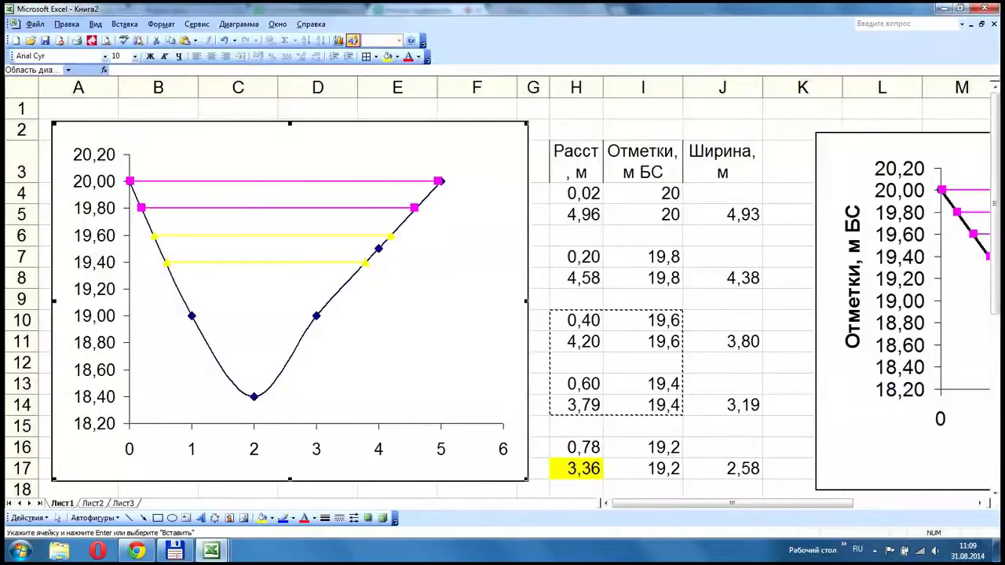
- Change the line colour of the 19,6 and 19,4 level series to red
key("ctrl+1")
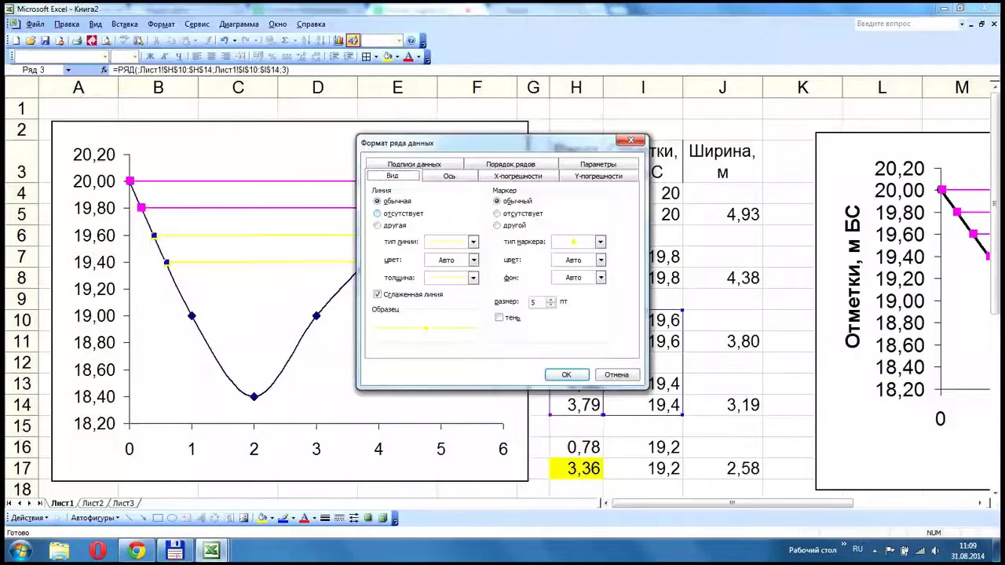
left_click(474, 260)
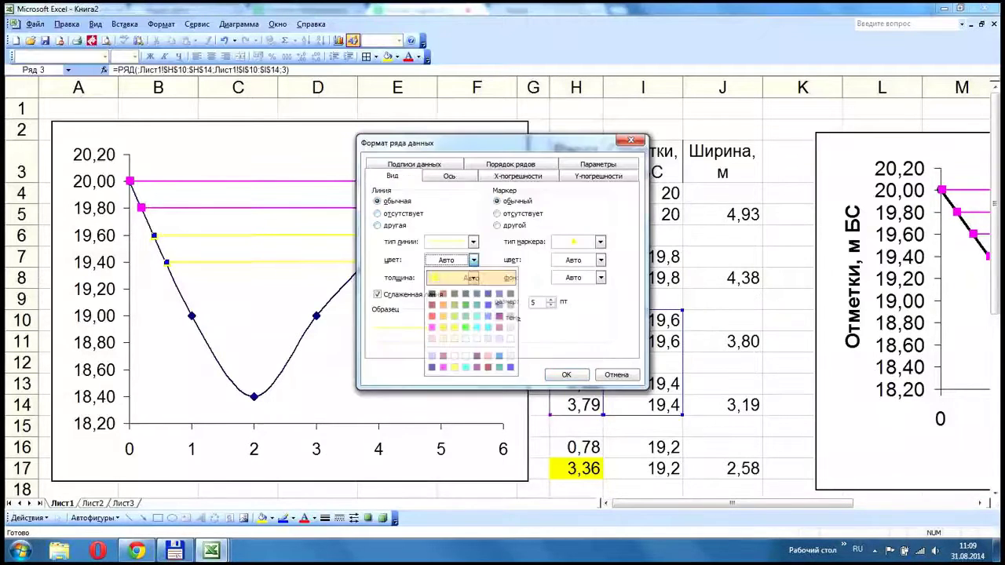
left_click(431, 316)
left_click(567, 374)
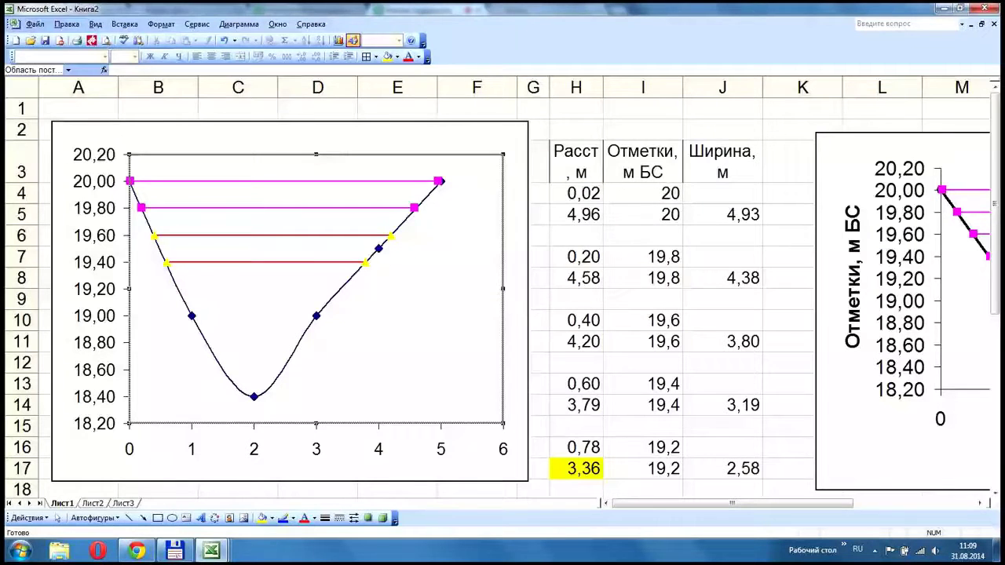
- Check the webinar chat in Chrome, return to the Книга2 workbook in Excel and delete the demonstration chart over columns A to F
left_click_drag(581, 256, 648, 342)
left_click(137, 551)
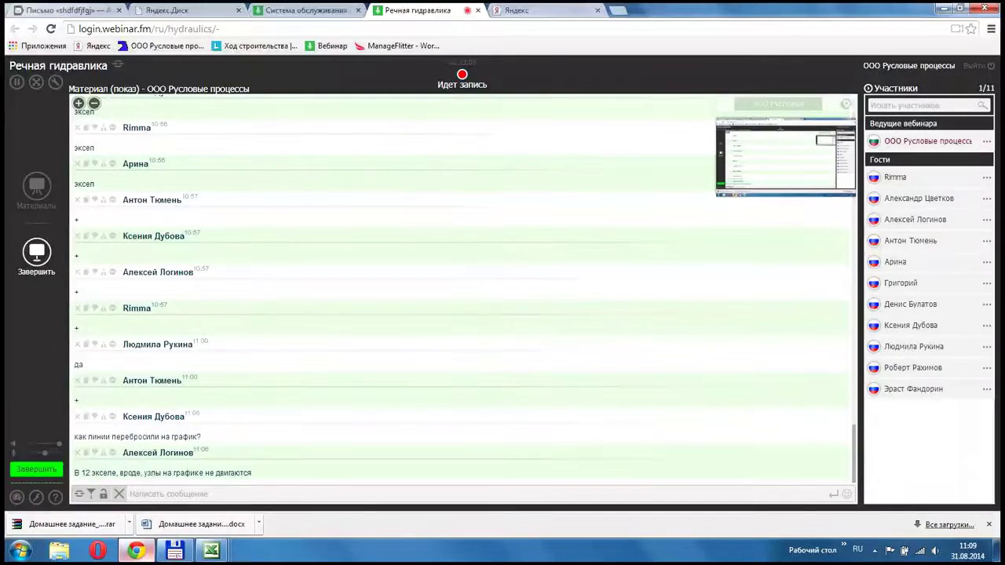
mouse_move(210, 550)
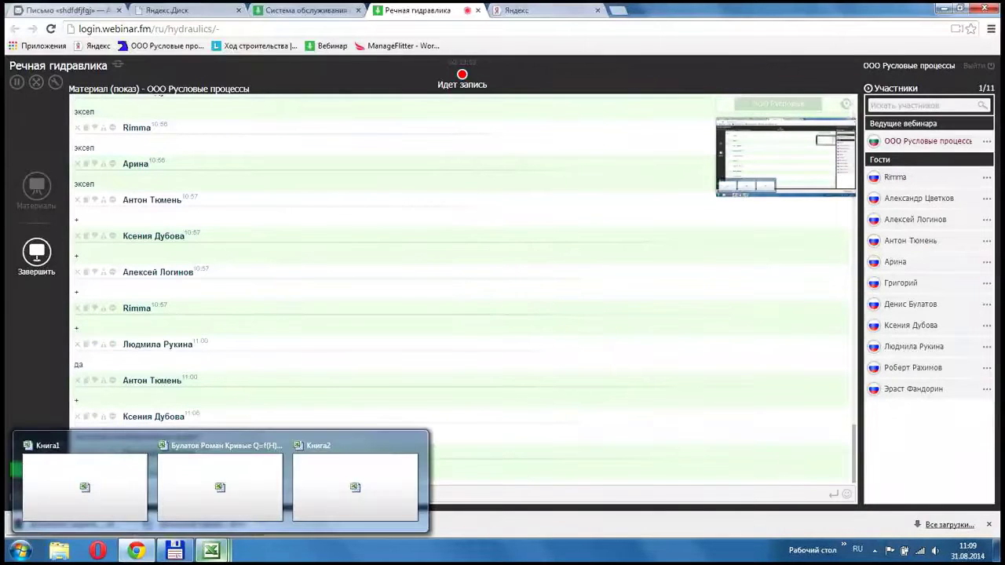
left_click(355, 483)
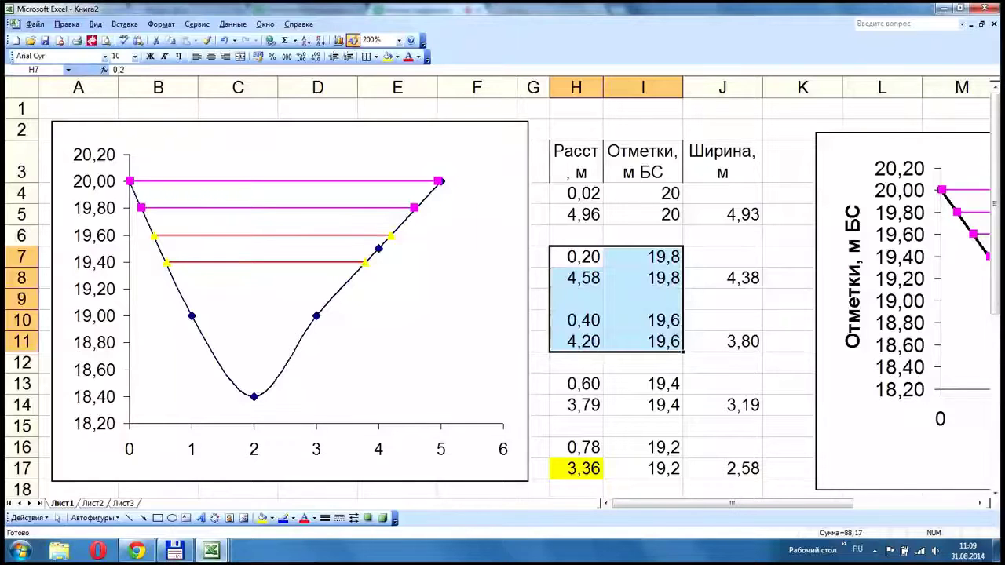
left_click(470, 151)
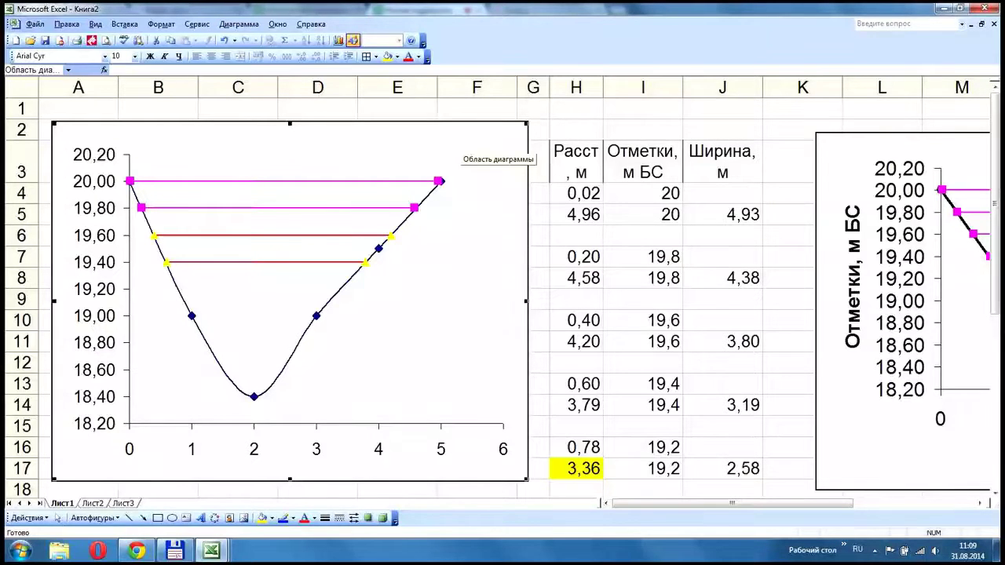
key("Delete")
- Enter the widths 4,93, 4,38 and 3,8 in F4:F6 and format F4:F12 to two decimal places
left_click(477, 193)
type("4,93")
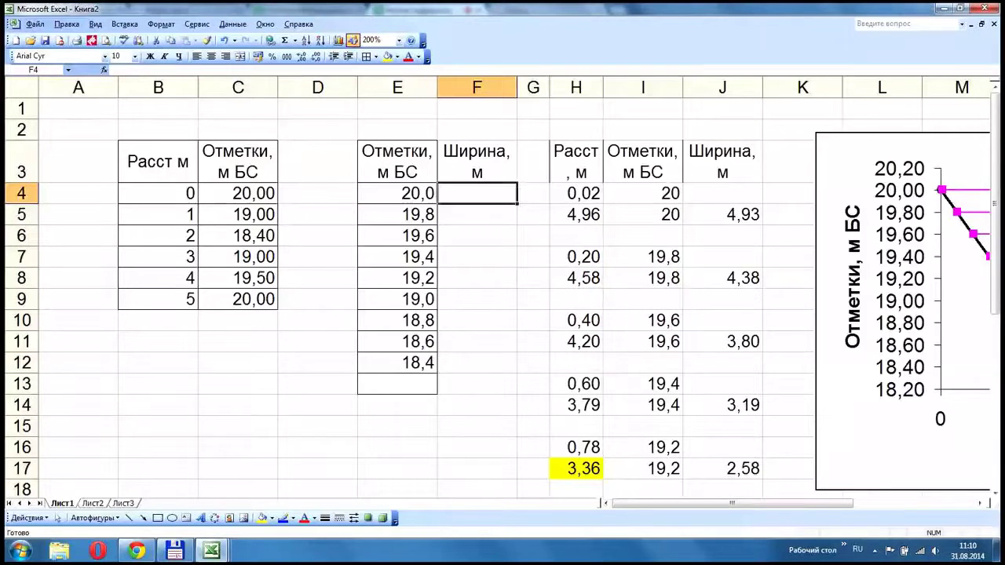
key("Return")
type("4,38")
key("Return")
type("3,8")
key("Return")
left_click_drag(477, 193, 476, 363)
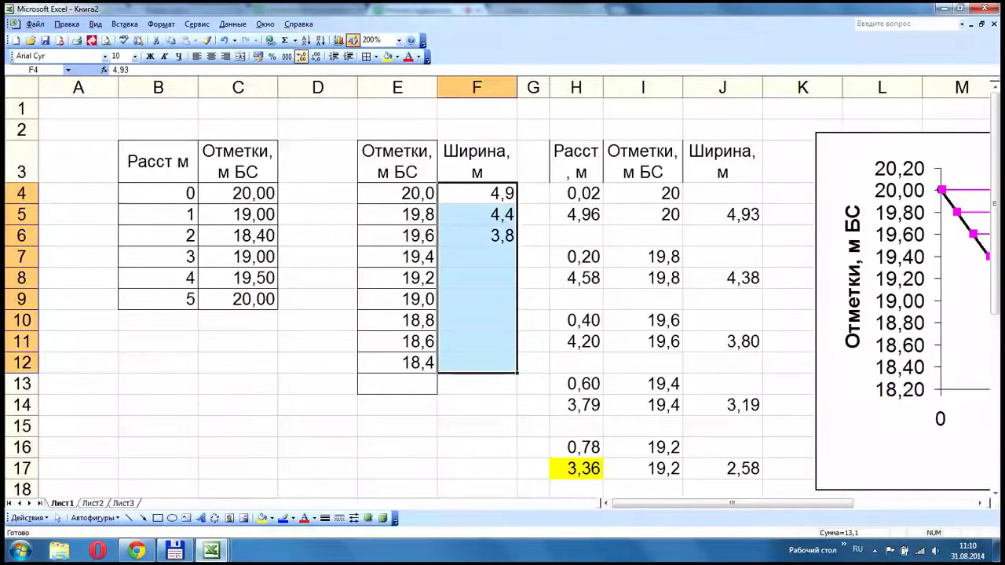
left_click(301, 57)
- Enter the widths 3,19, 2,58 and 2 in F7:F9 for the 19,4, 19,2 and 19,0 levels
left_click(477, 257)
type("3,19")
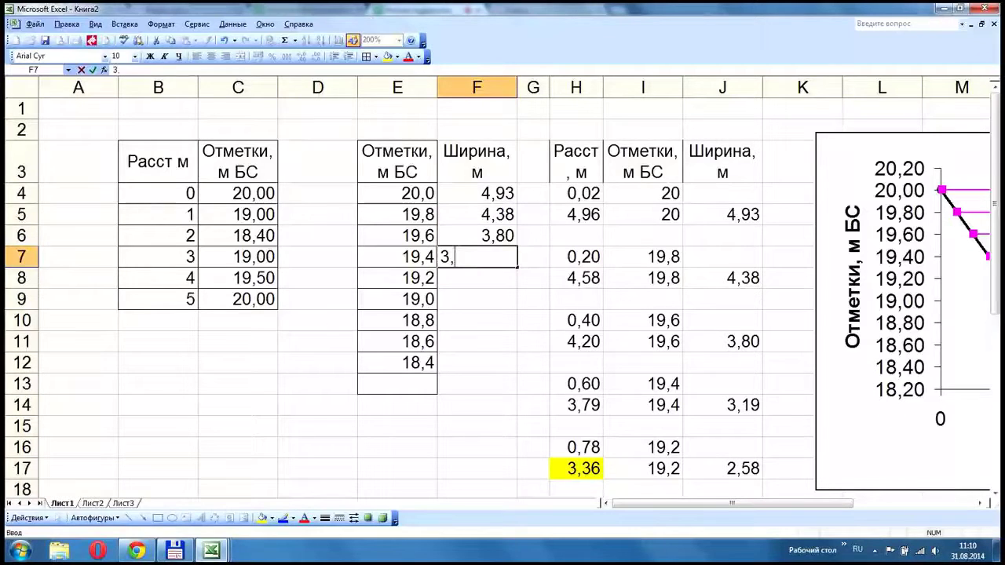
key("Return")
scroll(502, 299, "down", 1)
type("2,")
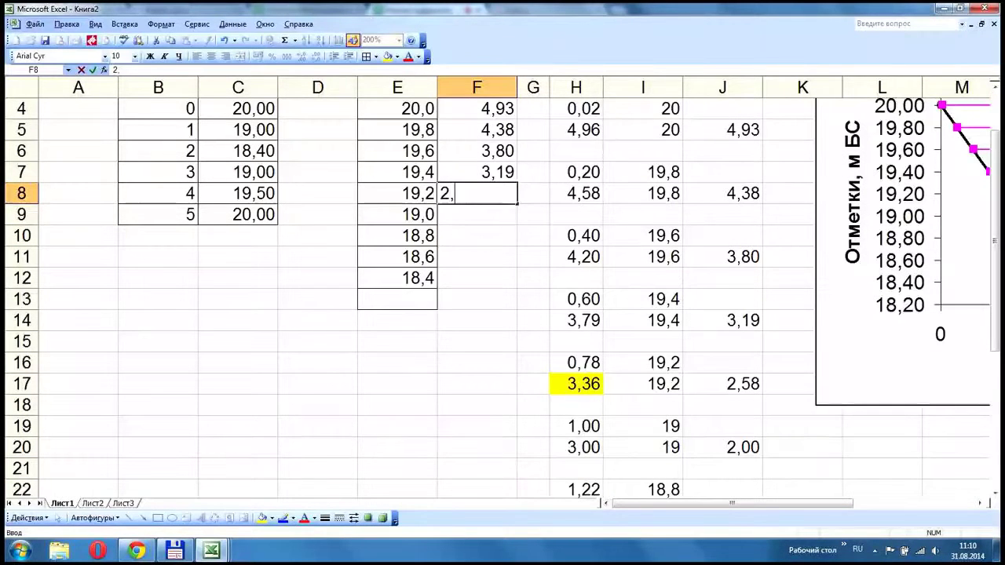
type("58")
key("Return")
type("2")
key("Return")
scroll(503, 298, "down", 1)
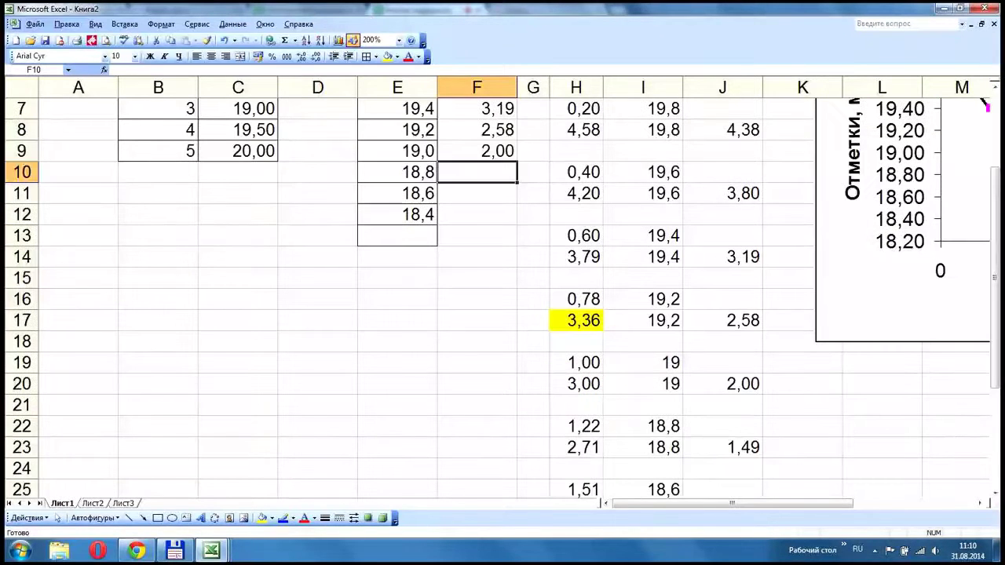
- Enter the widths 1,49, 0,97 and 0 in F10:F12 for the 18,8, 18,6 and 18,4 levels
type("1,49")
key("Return")
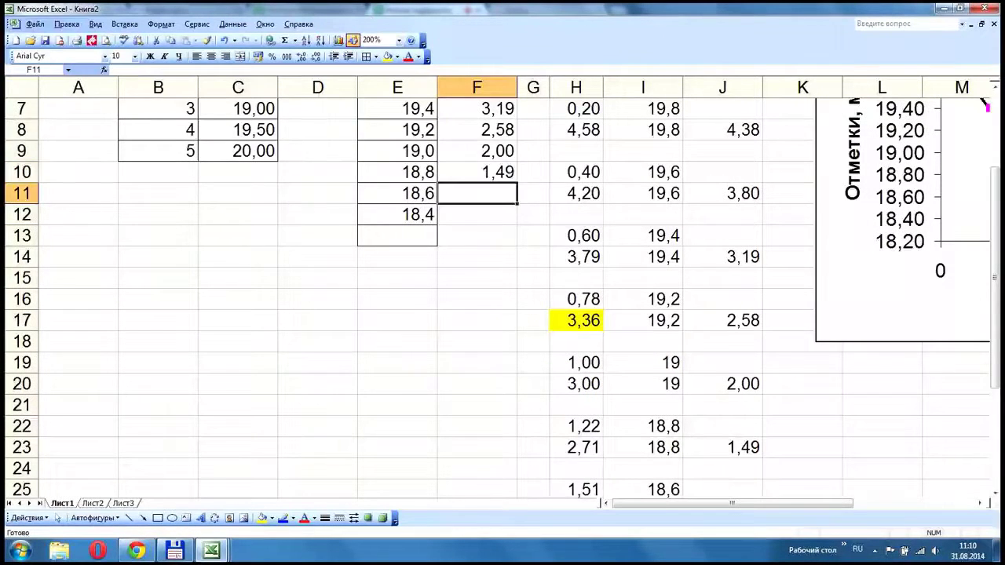
scroll(503, 298, "down", 3)
type("0,97")
key("Return")
type("0")
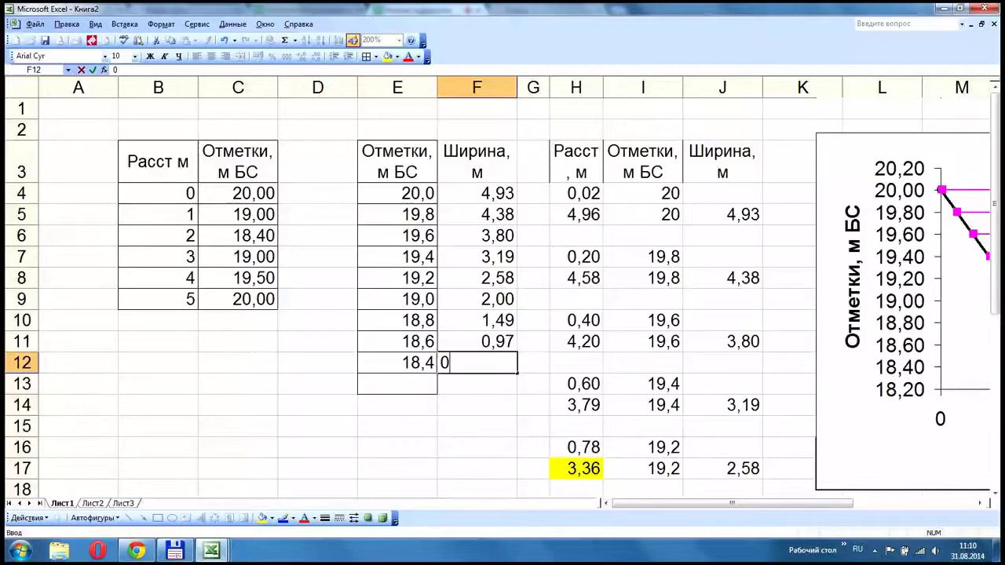
key("Return")
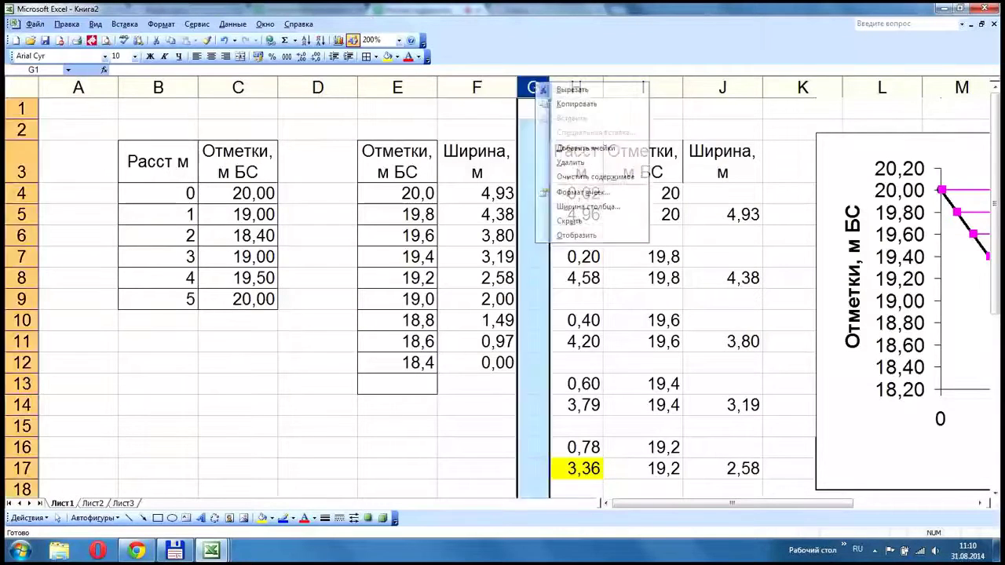
- Insert a new column G beside the widths and head it "Площадь, м2" in G3
left_click(533, 87)
key("ctrl+plus")
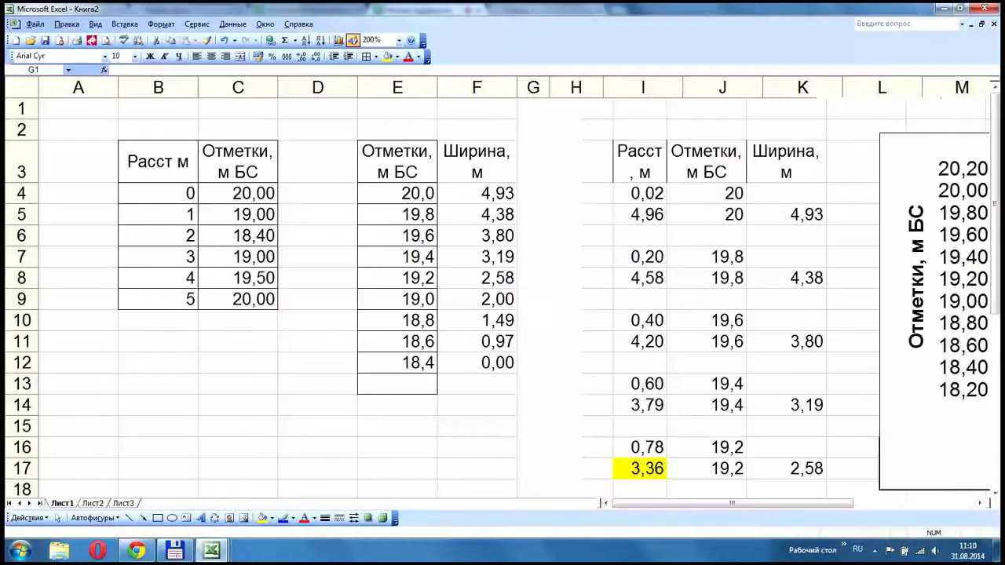
left_click(557, 162)
type("Пл")
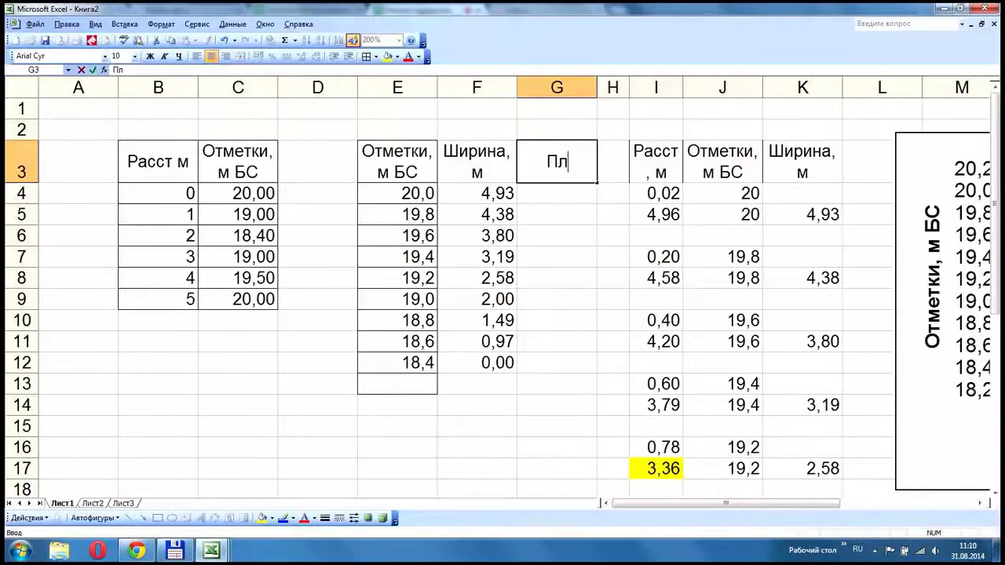
type("ощадь")
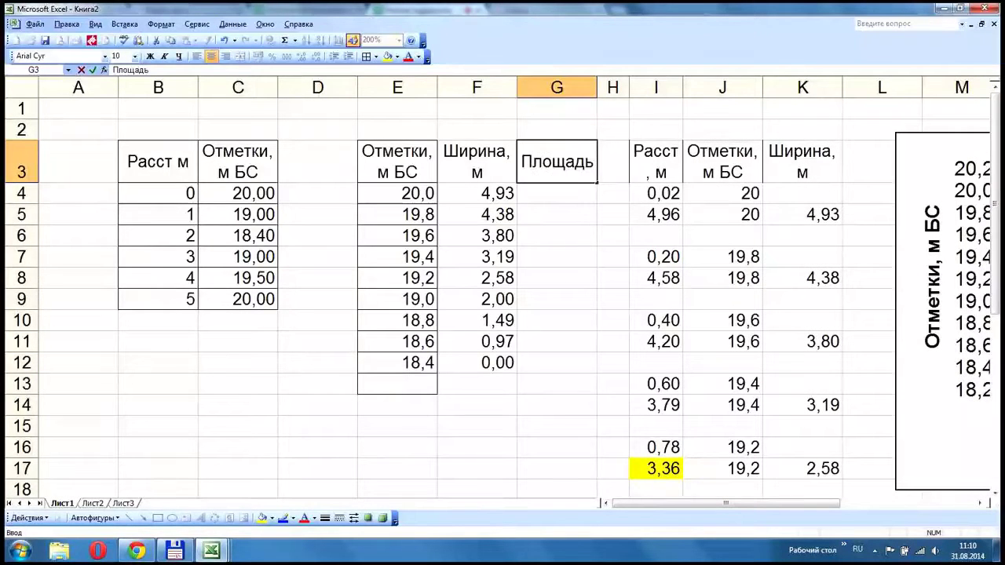
type(", м2")
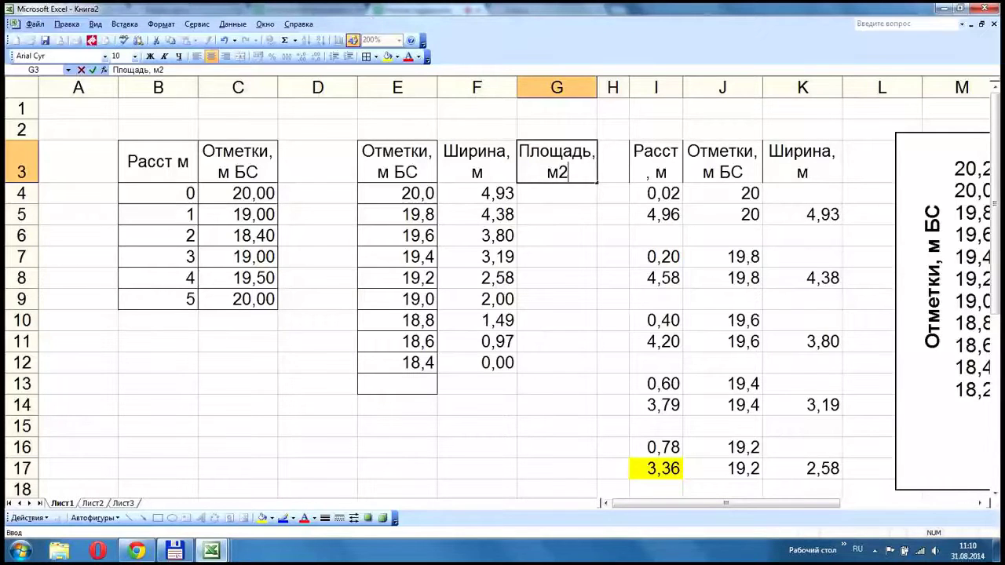
key("Return")
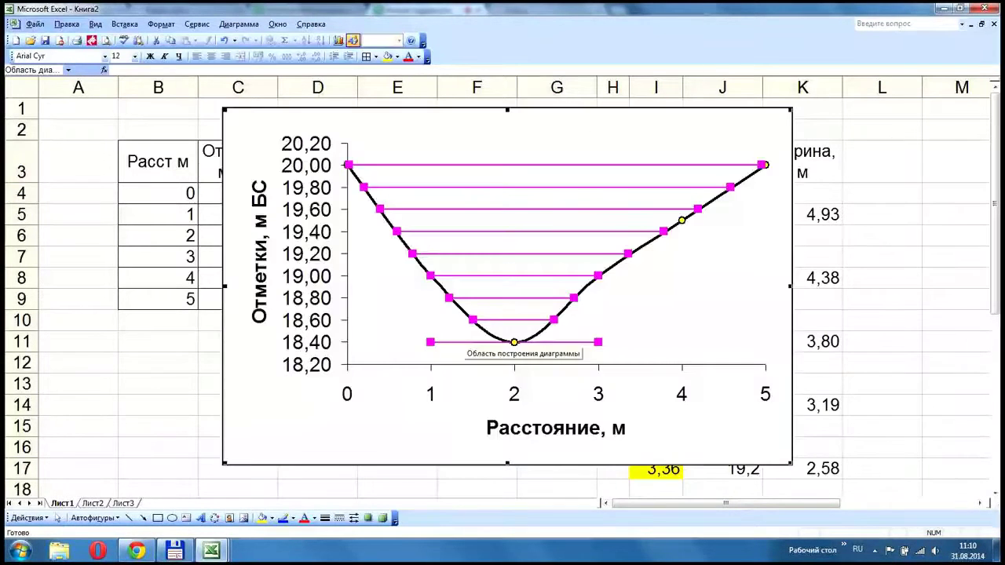
- Move the cross-section chart off the elevation and width table, check the webinar chat in Chrome and return to the Книга2 workbook in Excel
mouse_move(554, 321)
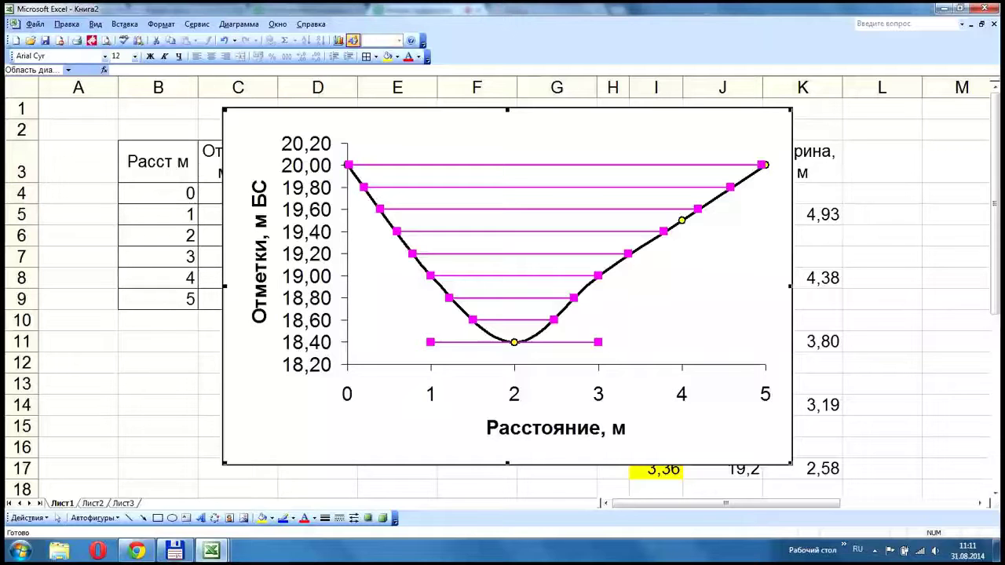
left_click_drag(542, 307, 936, 299)
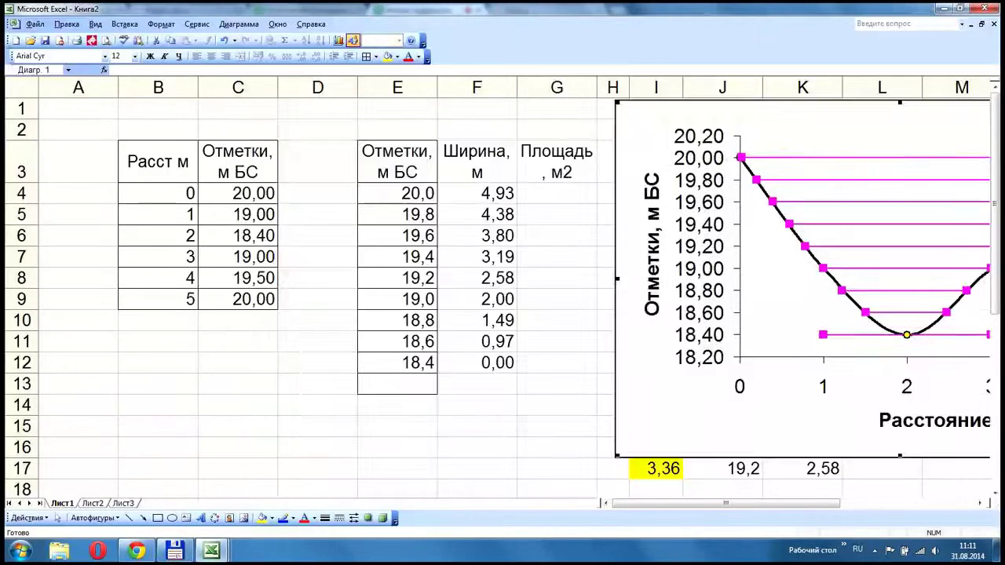
left_click(138, 551)
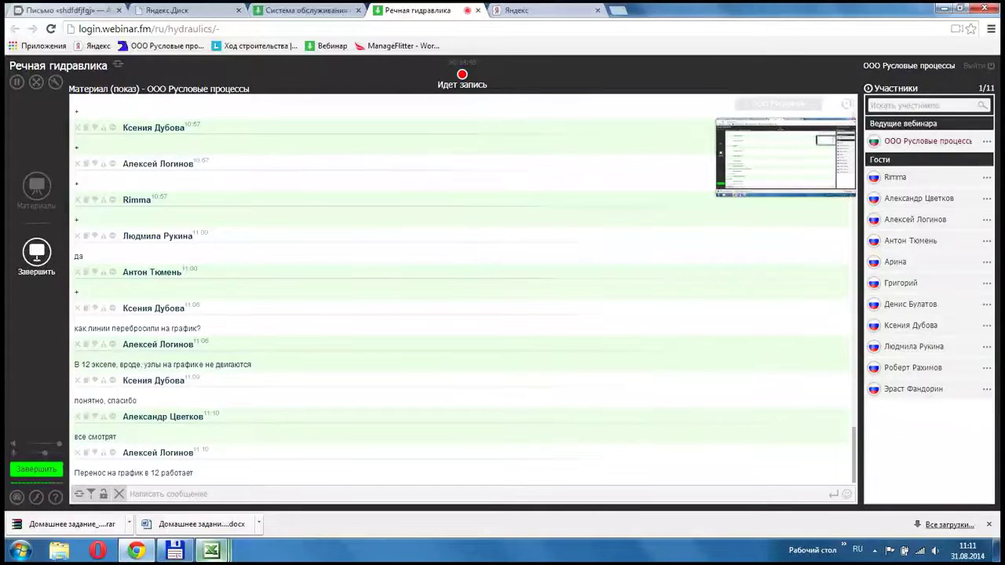
left_click(212, 551)
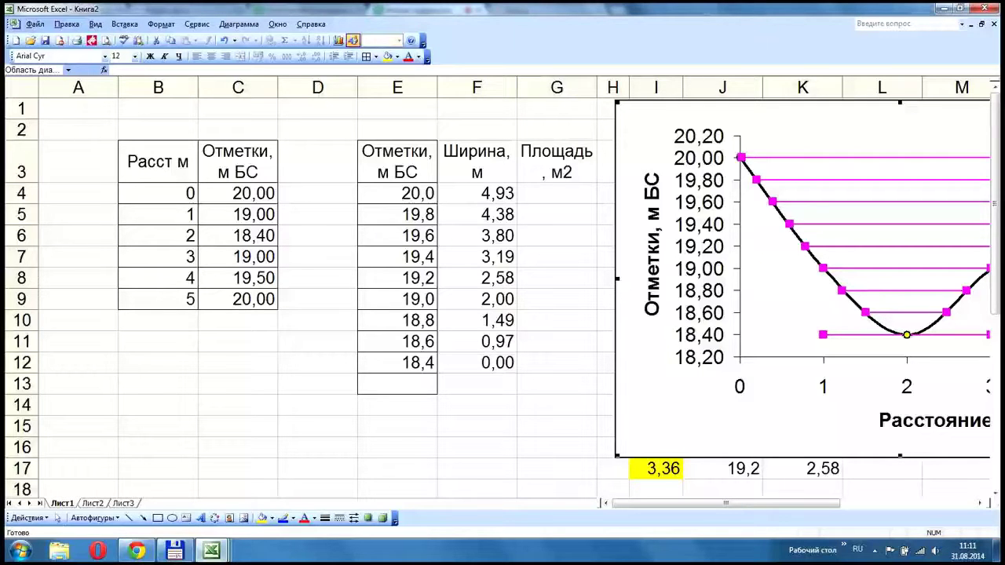
- Narrow columns A to D and move the cross-section chart away from the distance and elevation columns I and J
left_click_drag(117, 87, 77, 88)
left_click_drag(143, 87, 120, 87)
left_click_drag(198, 87, 174, 88)
left_click_drag(253, 88, 200, 87)
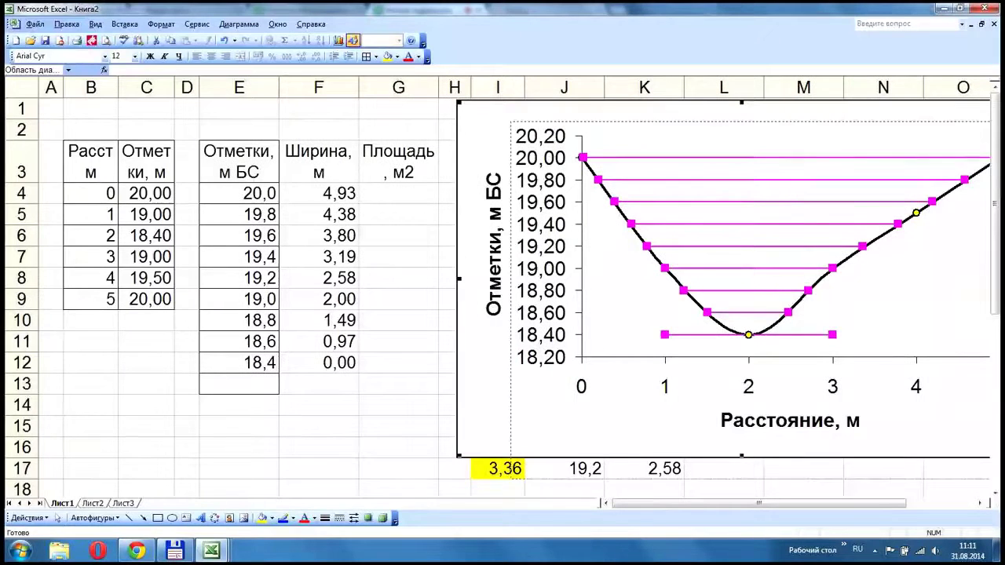
left_click_drag(629, 424, 776, 448)
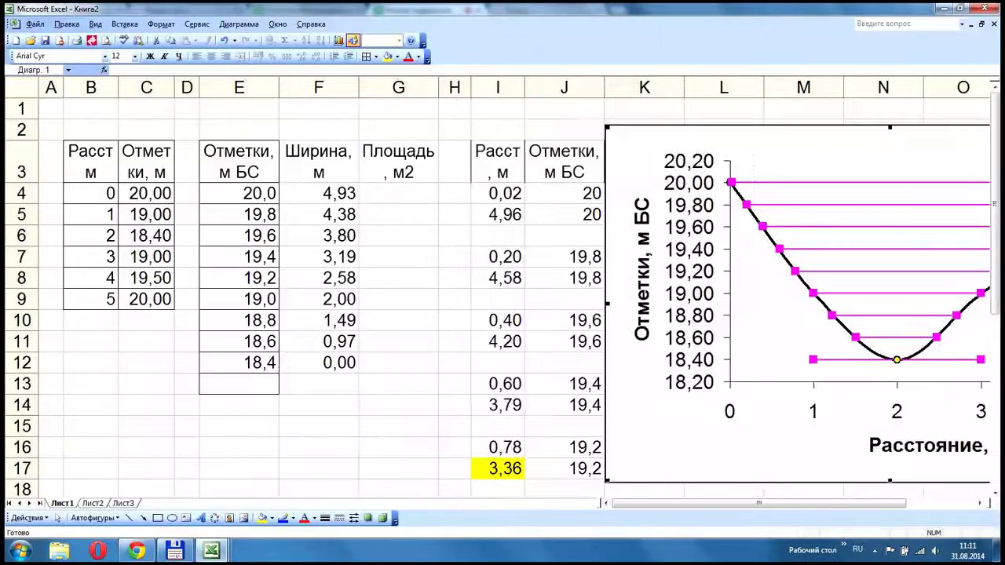
- Insert a column before "Площадь, м2" and head it "Промежуточная площадь, м2" in G3
right_click(393, 88)
left_click(426, 159)
type("Промежуточная ")
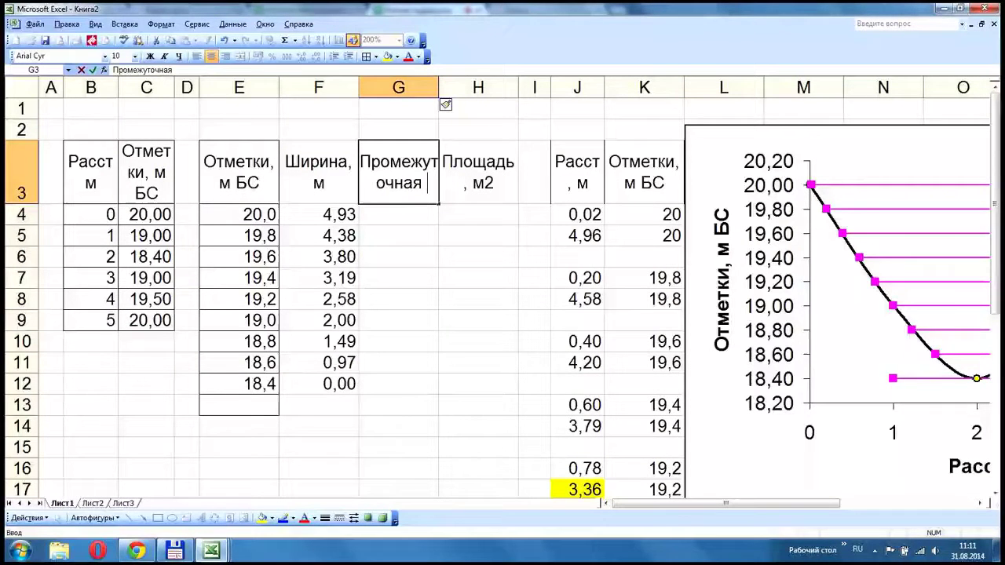
type("площадь")
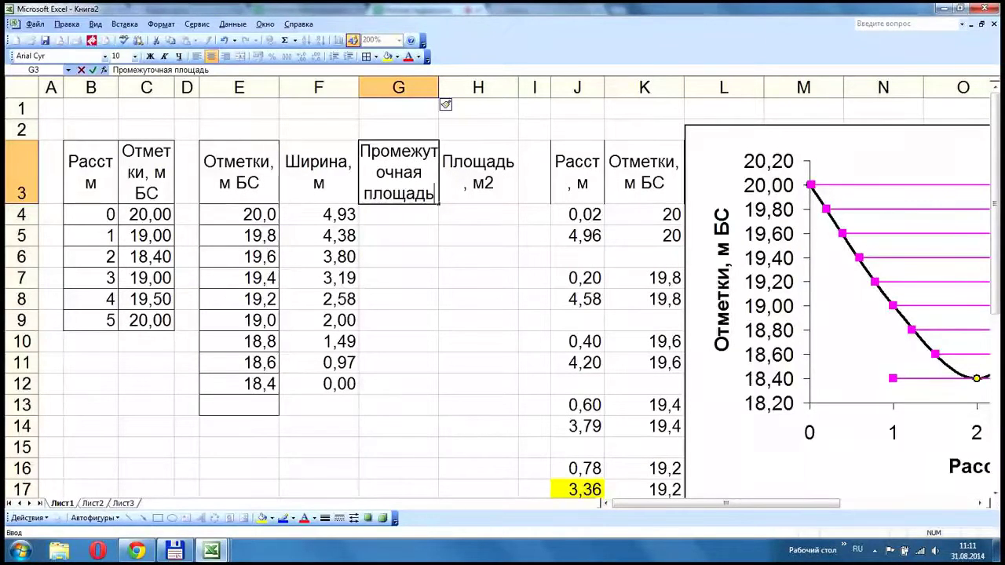
type(", м2")
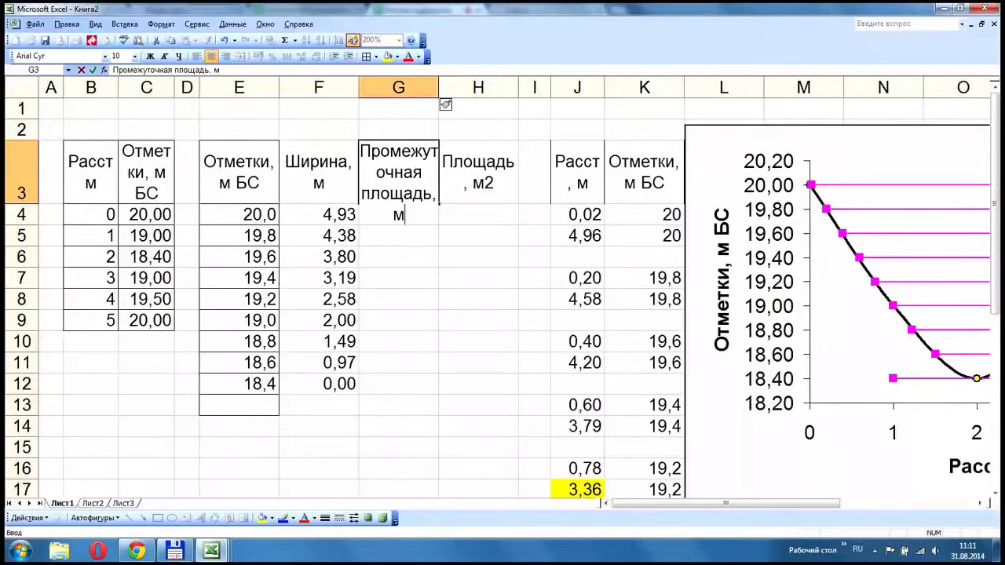
key("Return")
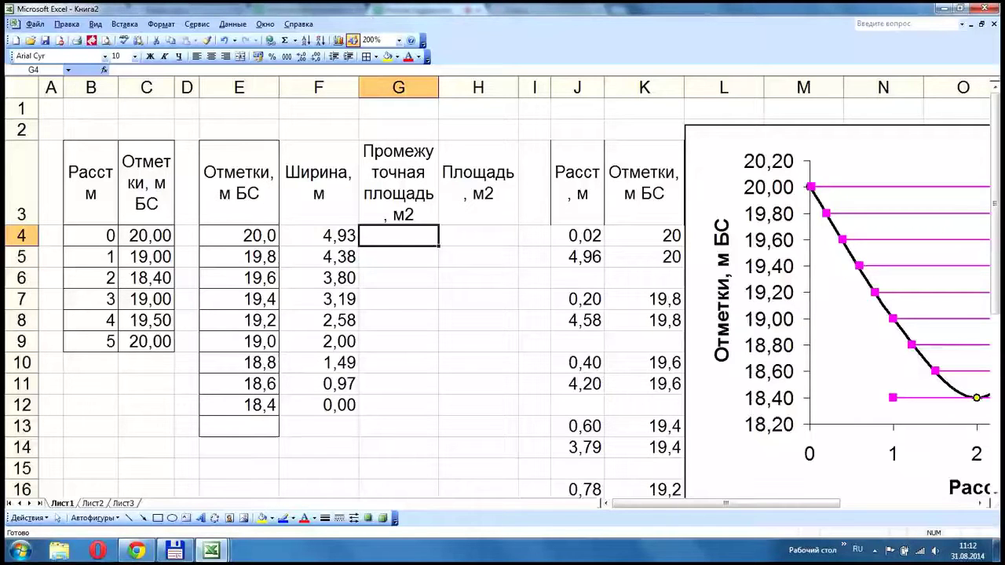
- Bring the whole cross-section chart into view over the tables to examine the strips between levels, and move it back clear of column H
left_click(399, 183)
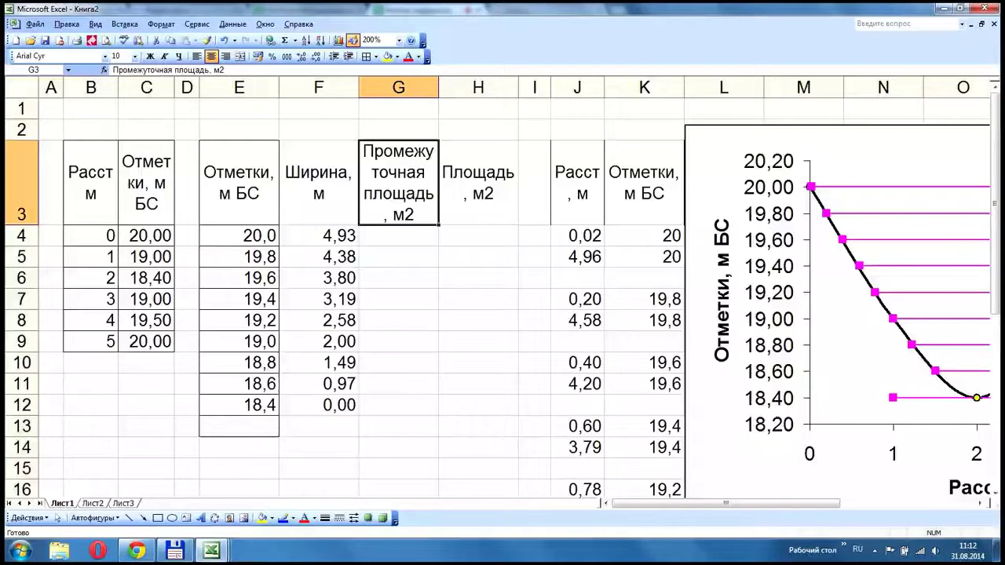
scroll(503, 299, "down", 1)
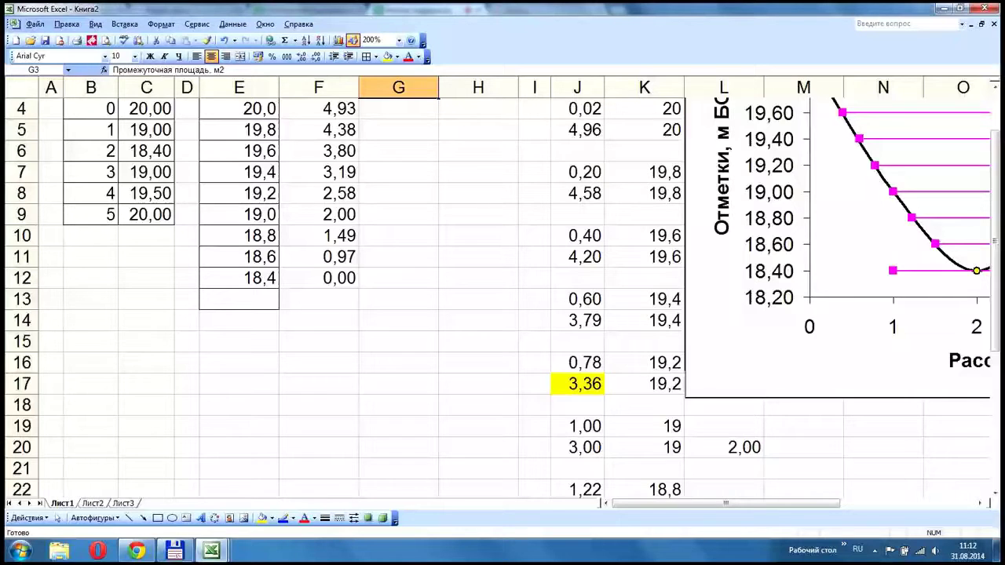
scroll(503, 298, "up", 1)
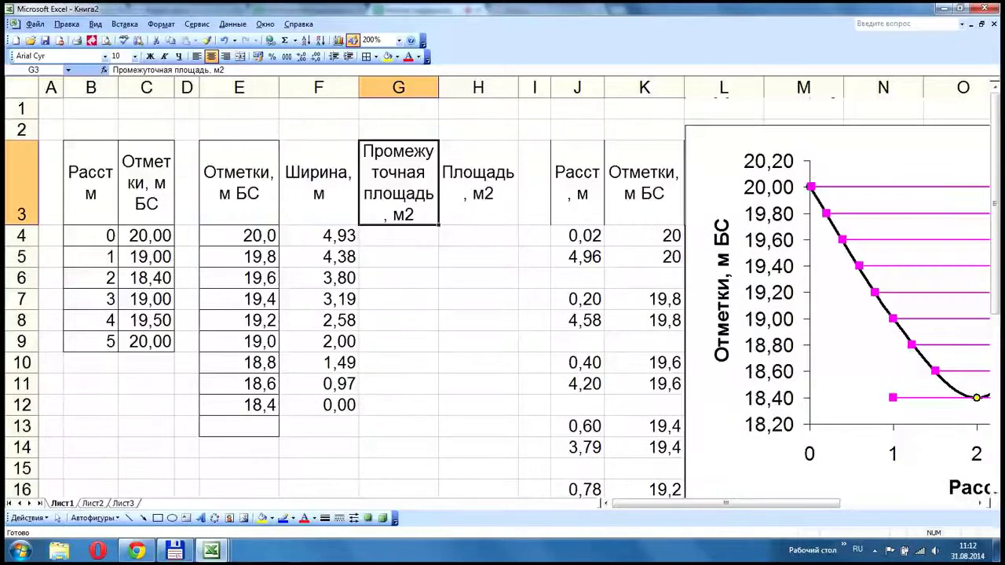
left_click_drag(888, 145, 542, 120)
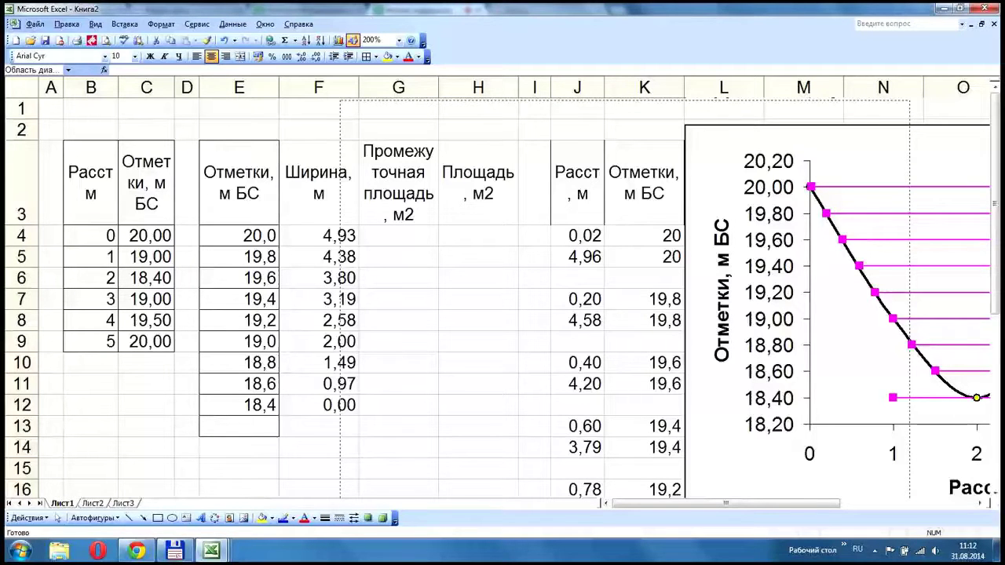
left_click_drag(555, 108, 555, 109)
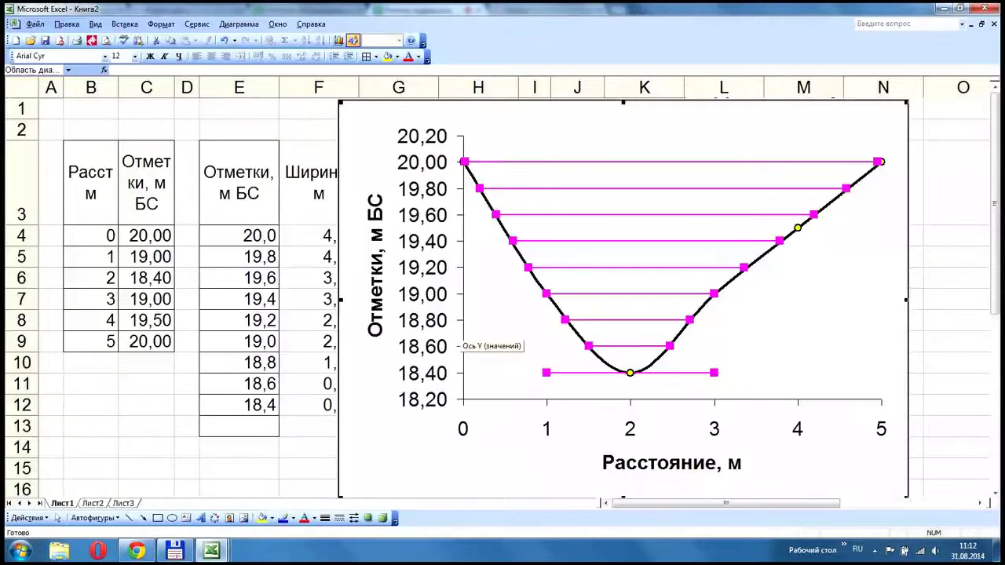
left_click_drag(428, 440, 617, 444)
left_click_drag(643, 338, 718, 338)
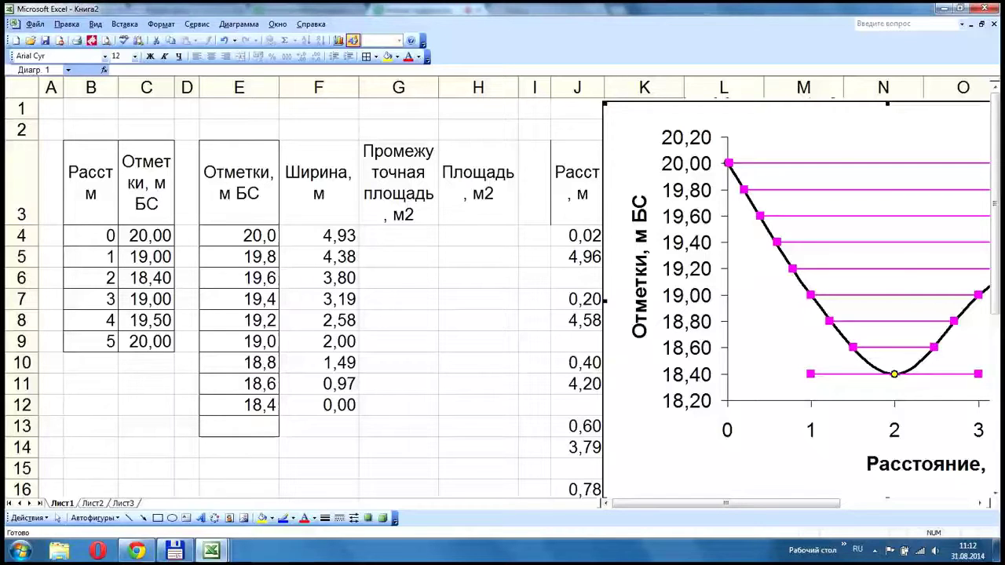
- Calculate the mean of the 18,6 and 18,4 level widths in G12 with the formula =(F11+F12)/2
left_click(399, 183)
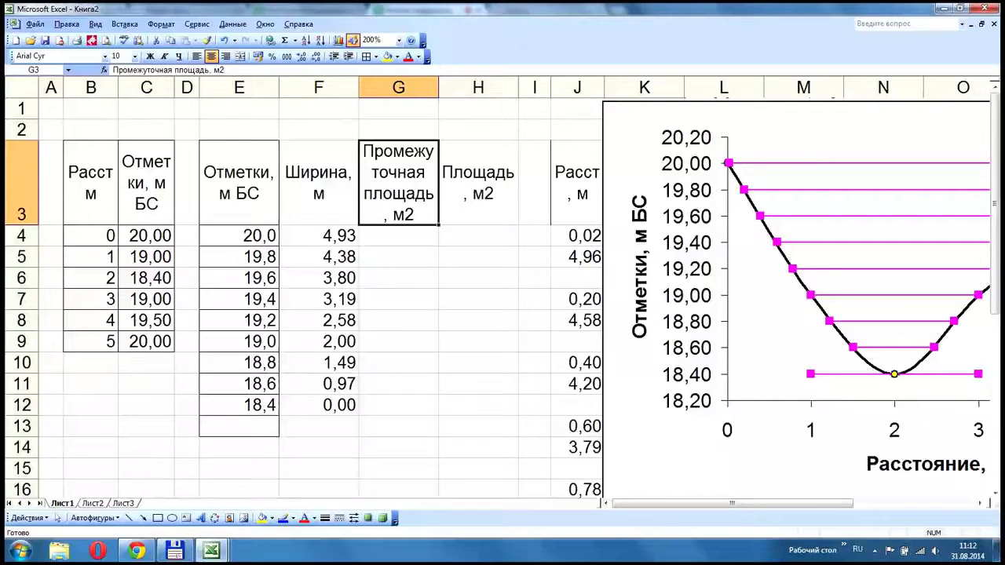
left_click(399, 405)
type("=")
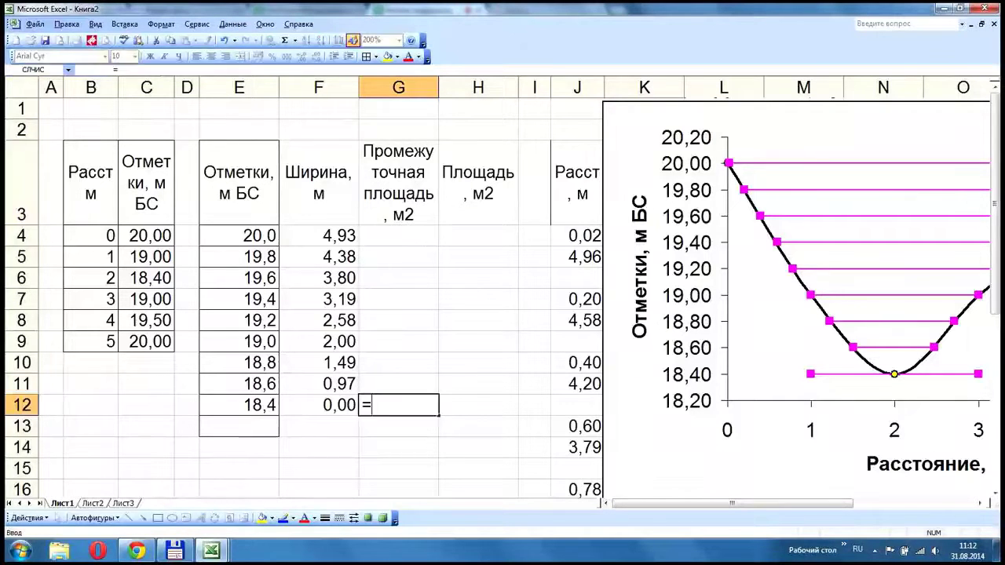
left_click(319, 384)
type("+")
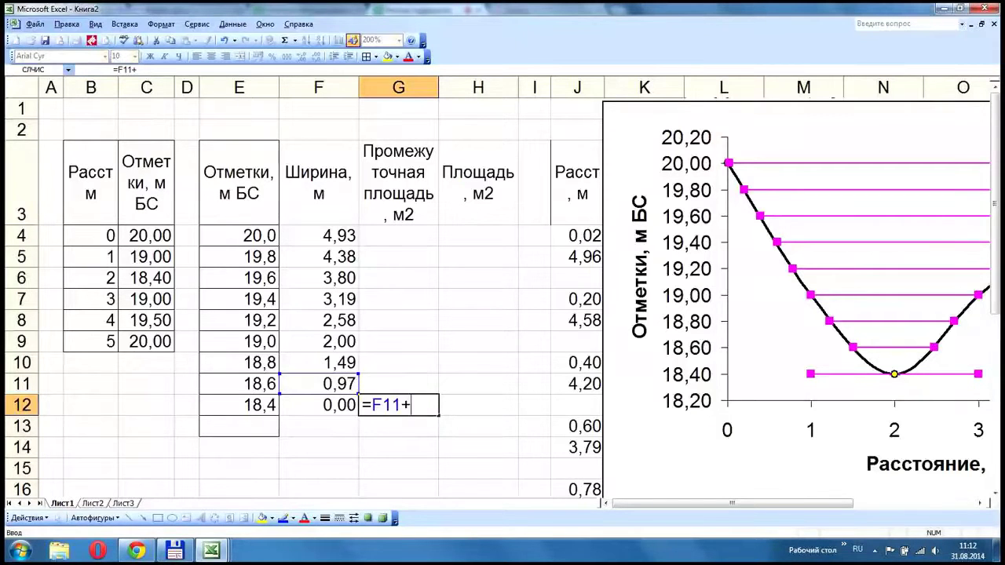
left_click(319, 406)
type(")")
key("F2")
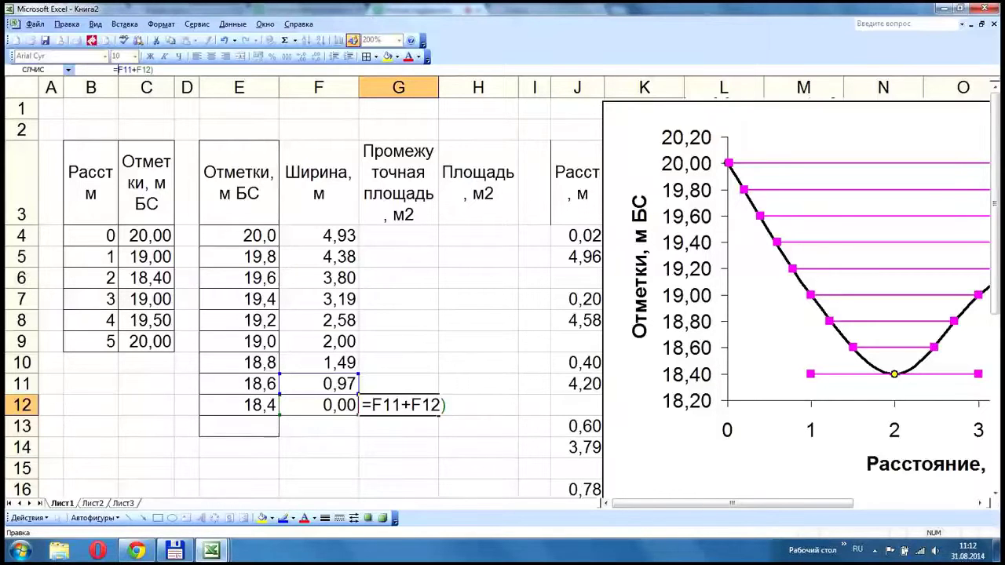
type("(")
type("/2")
key("ctrl+Return")
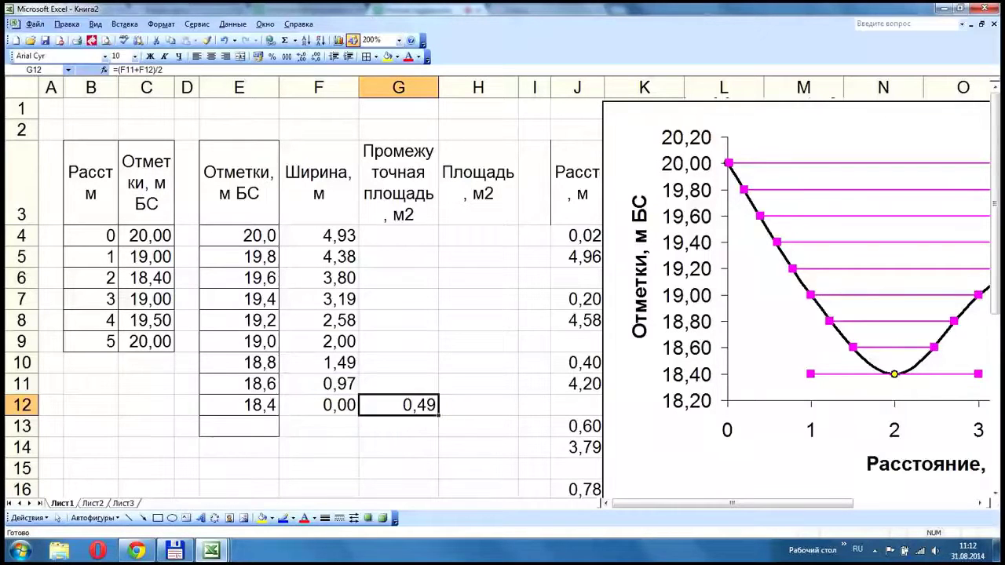
- Replace the G12 formula with the average width times the level difference, =СРЗНАЧ(F11:F12)*(E11-E12)
left_click(295, 40)
left_click(312, 63)
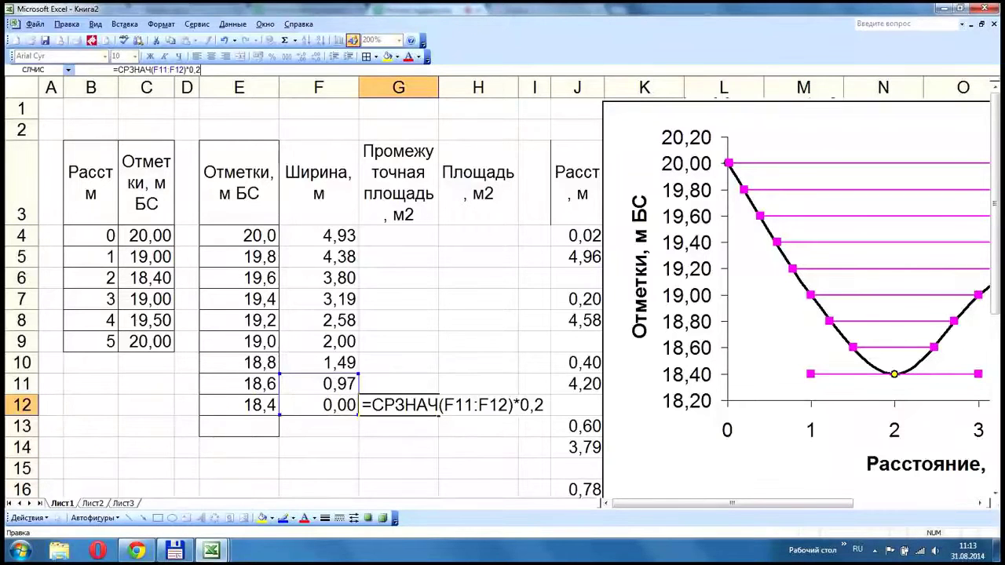
key("BackSpace")
key("BackSpace")
key("BackSpace")
type("(")
left_click(238, 384)
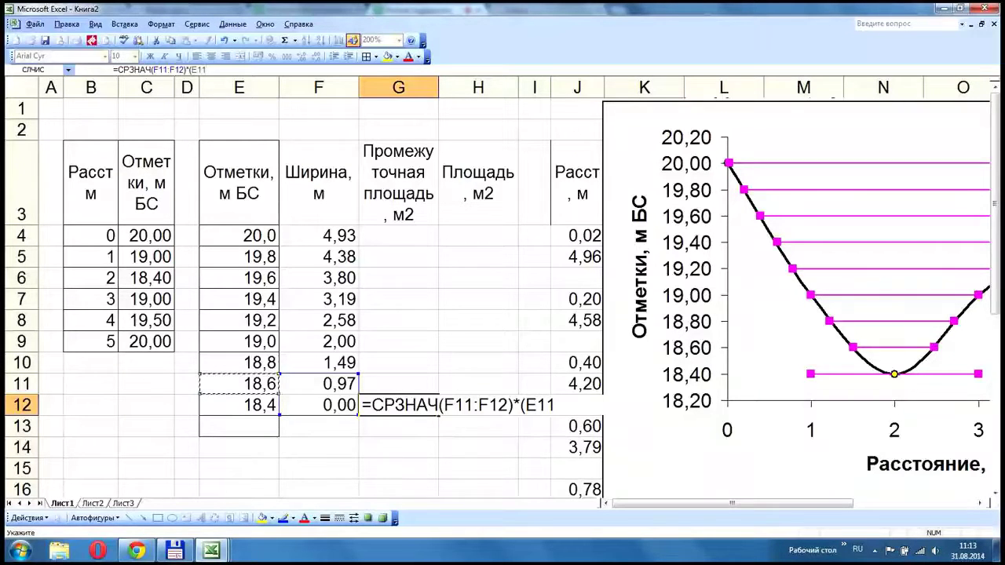
type("-")
left_click(239, 405)
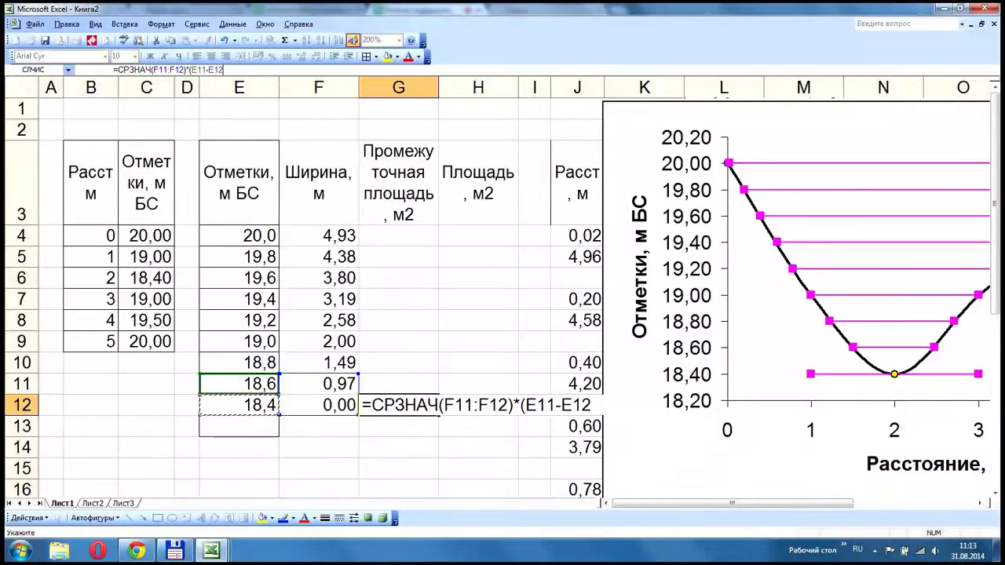
type(")")
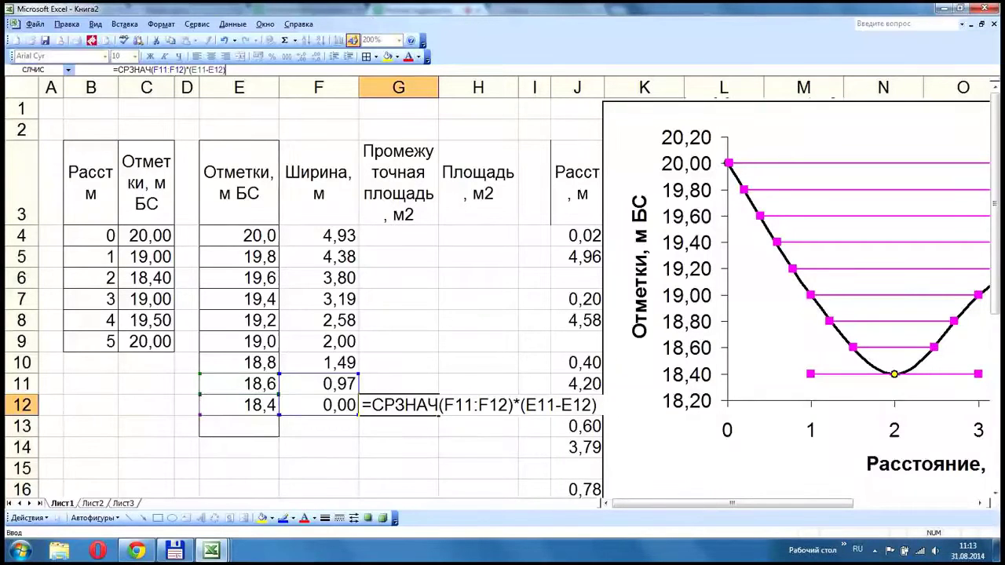
key("Return")
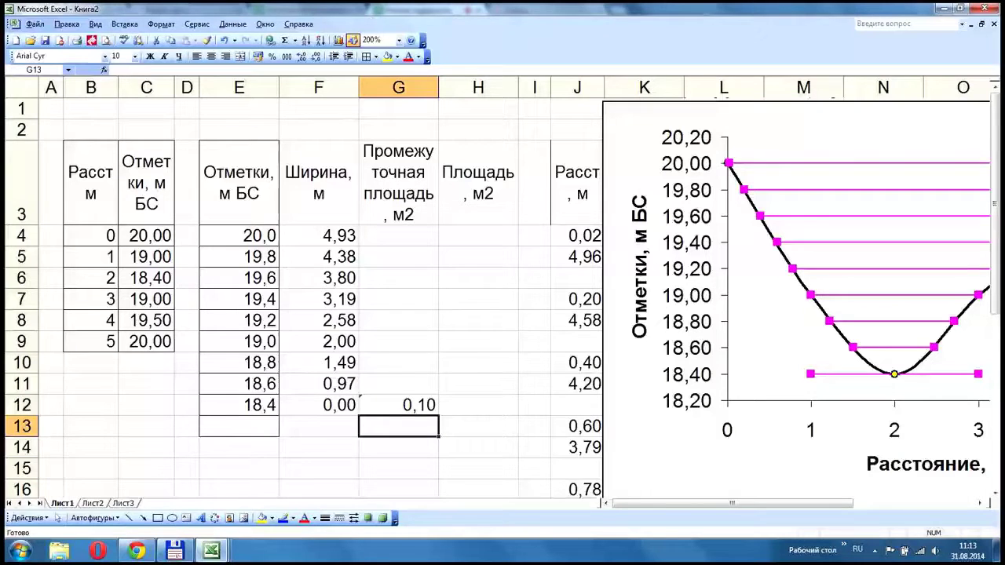
- Replace the level difference in the G12 formula with the constant 0,2, giving =СРЗНАЧ(F11:F12)*0,2
left_click(399, 405)
left_click_drag(361, 70, 190, 70)
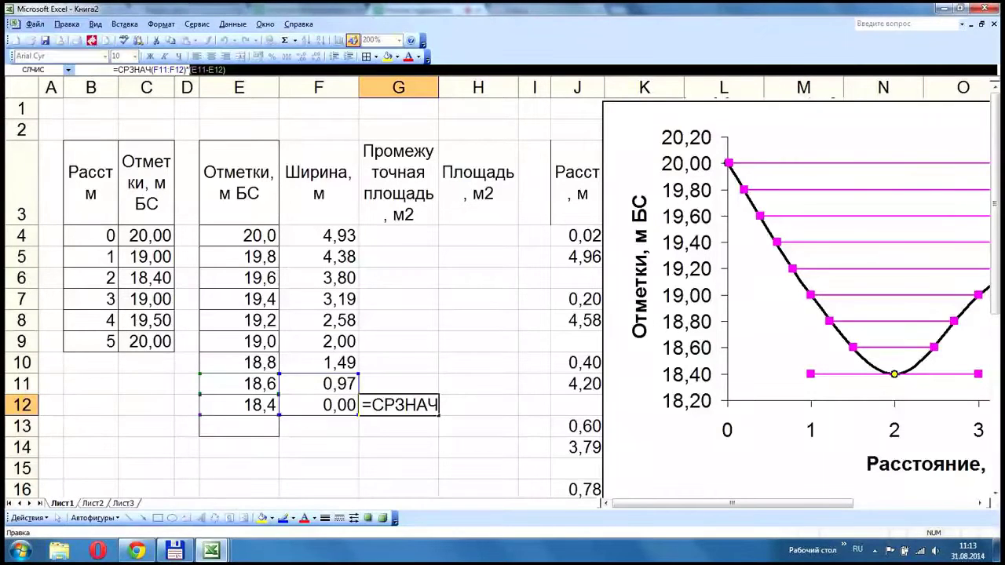
type("0,")
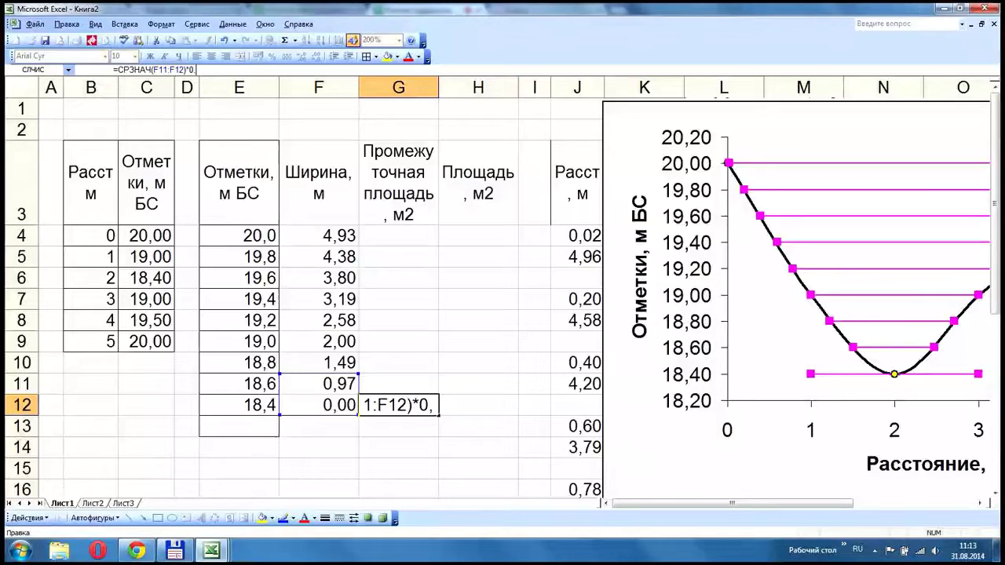
type("2")
key("Return")
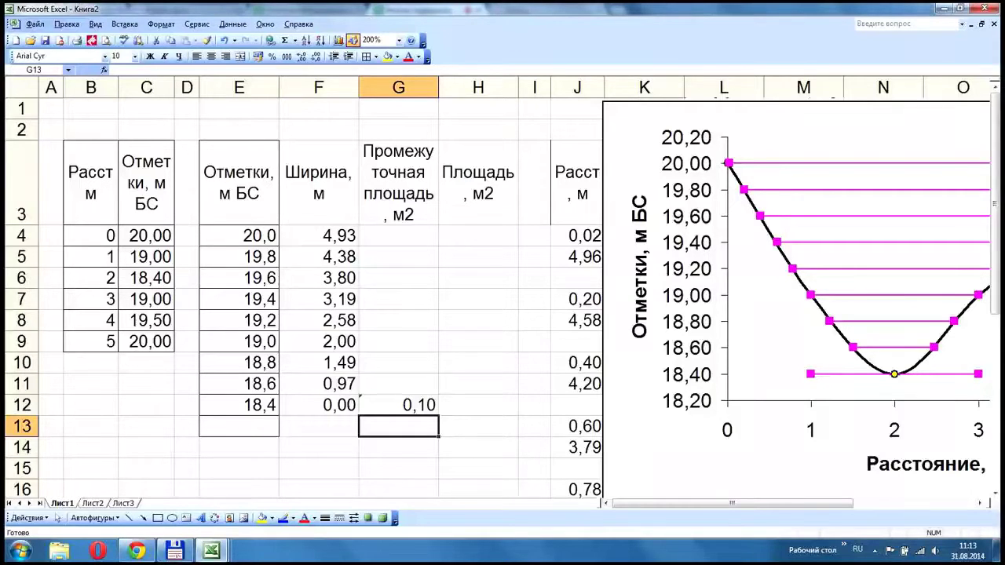
- Fill the G12 intermediate area formula up to G4, and clear G4
key("Up")
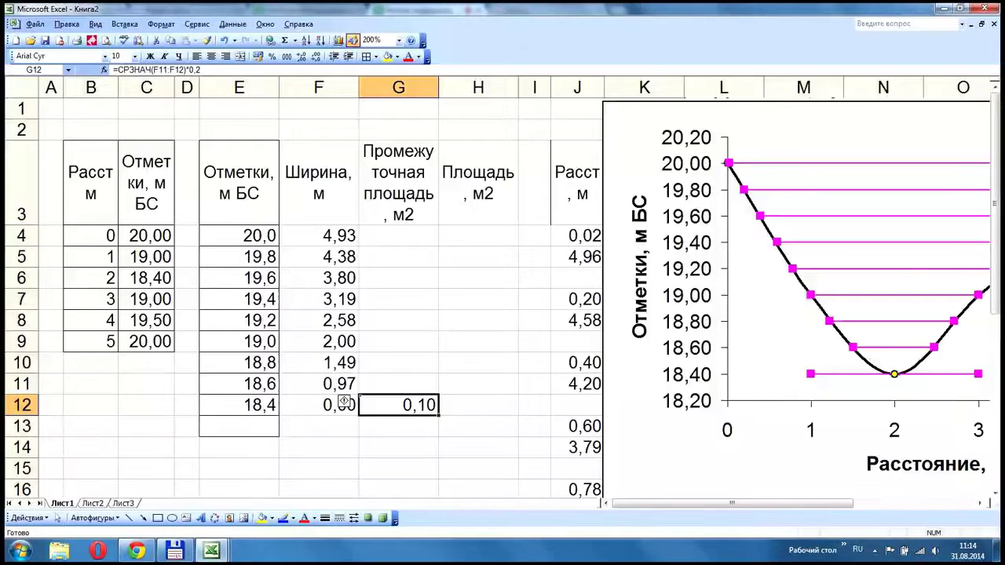
left_click_drag(438, 416, 435, 278)
left_click_drag(344, 402, 344, 232)
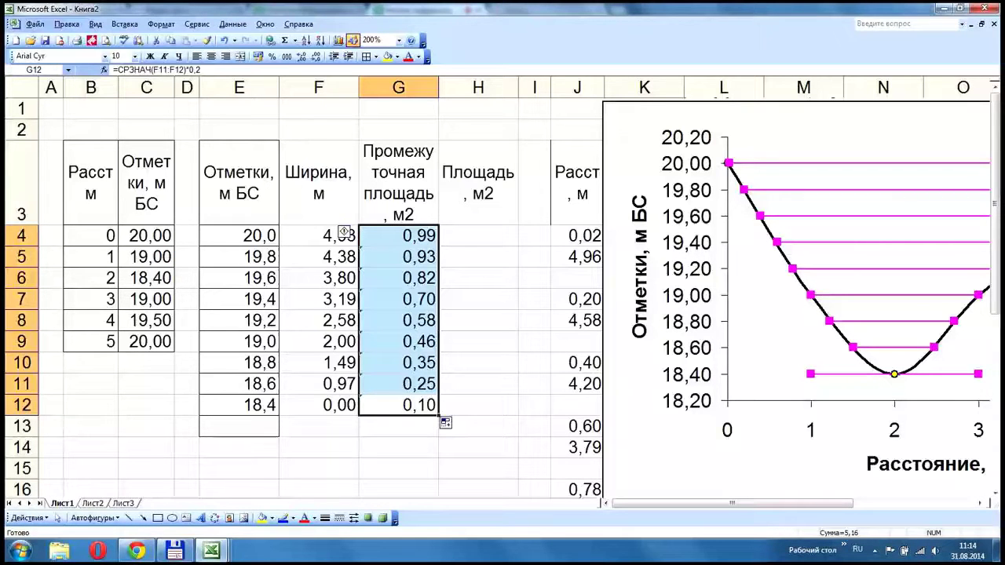
left_click(399, 235)
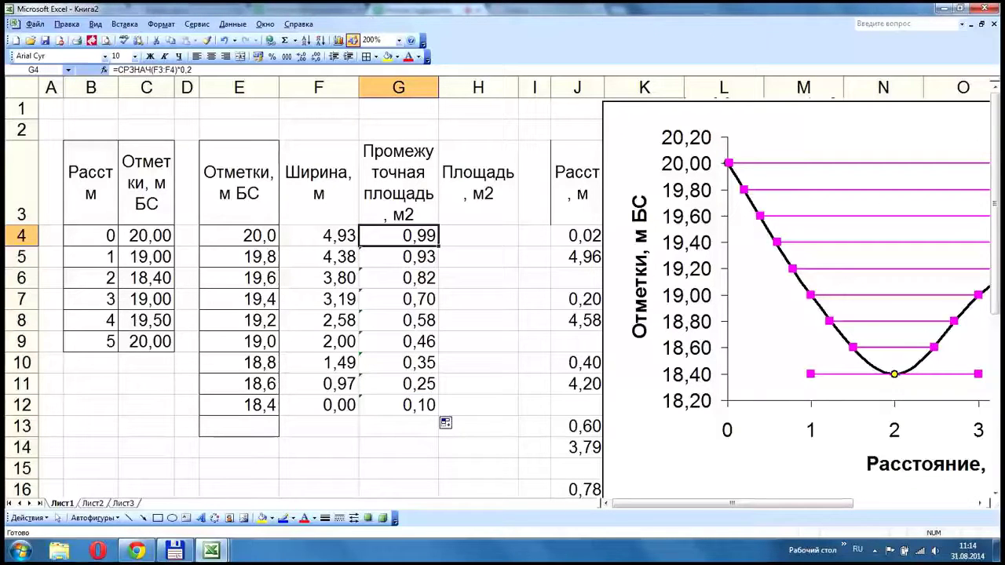
key("Delete")
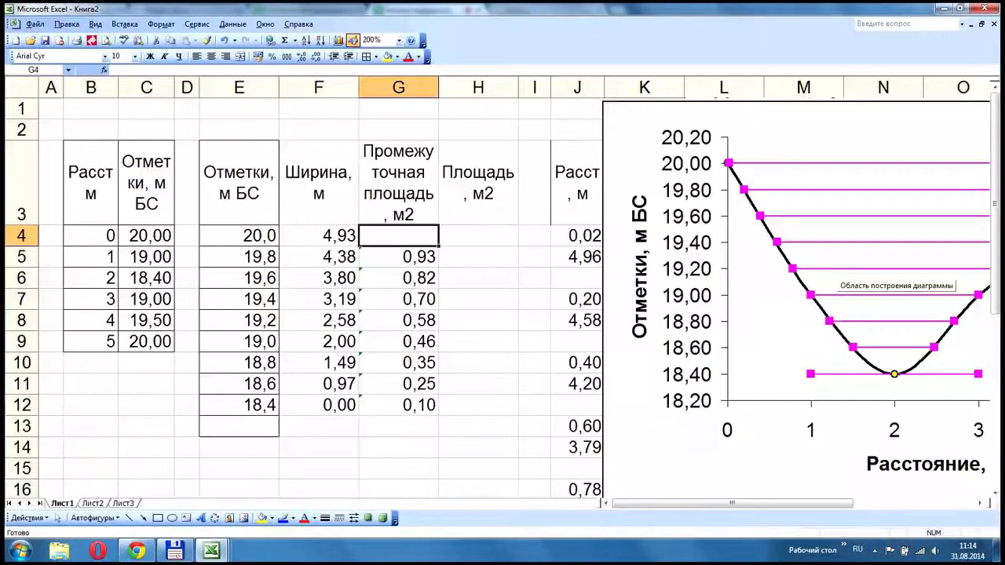
- Enter 0 in H13 and accumulate the area in H12 with the formula =H13+G12
left_click(479, 426)
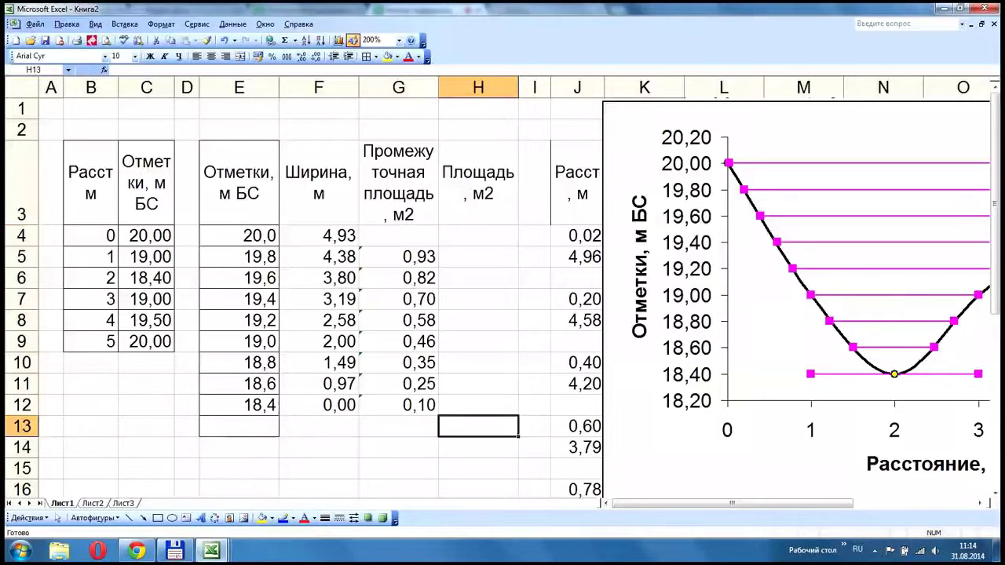
type("0")
key("Return")
key("Up")
key("Up")
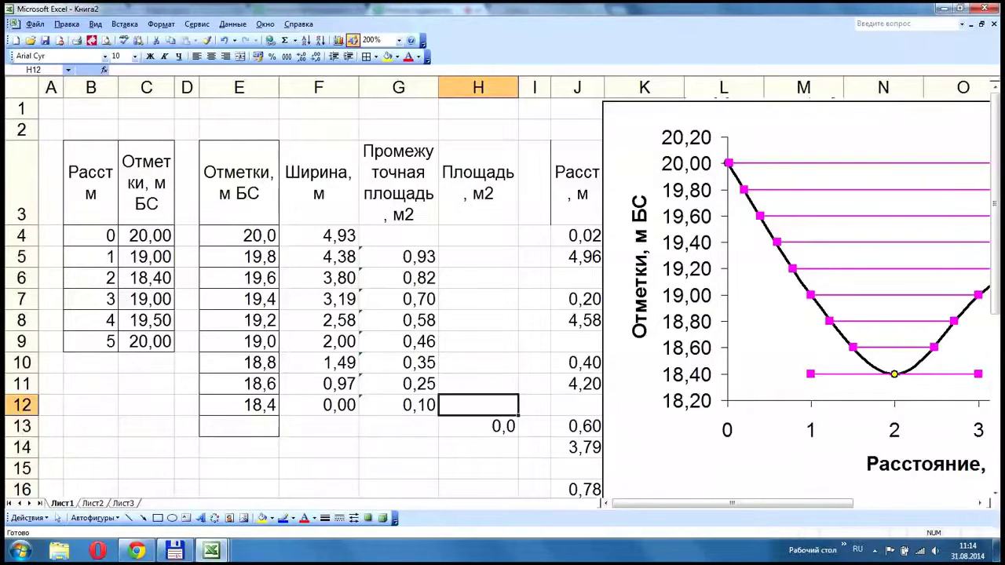
type("=H13+")
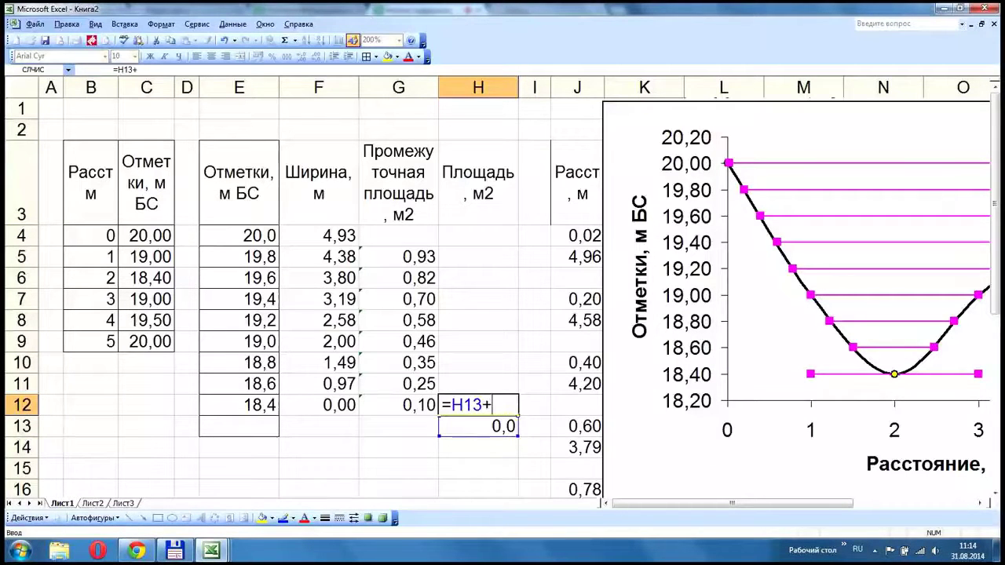
key("Left")
key("Return")
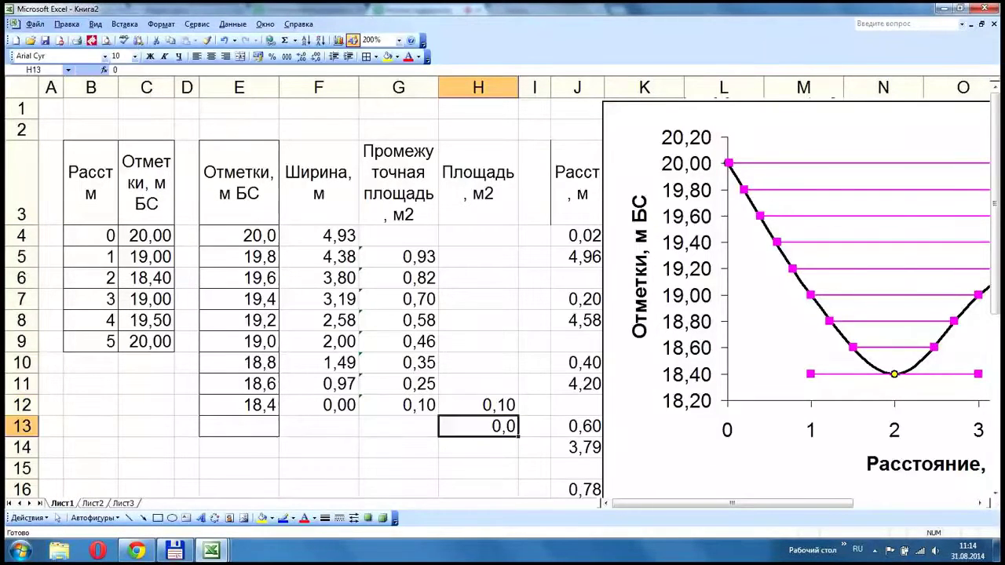
- Fill the cumulative area formula from H12 up to H4, and clear H4
left_click(479, 405)
left_click_drag(519, 415, 516, 386)
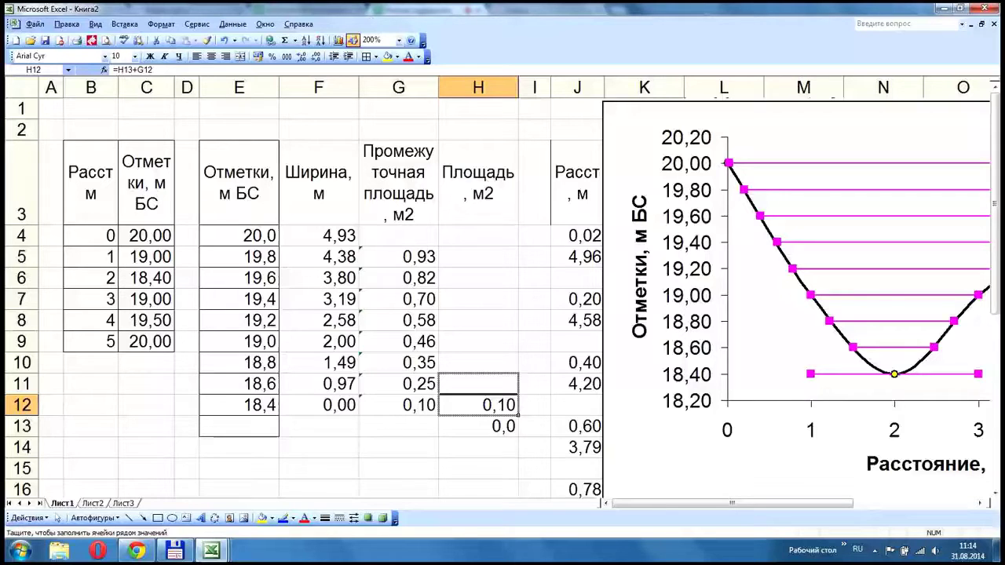
left_click_drag(503, 383, 503, 383)
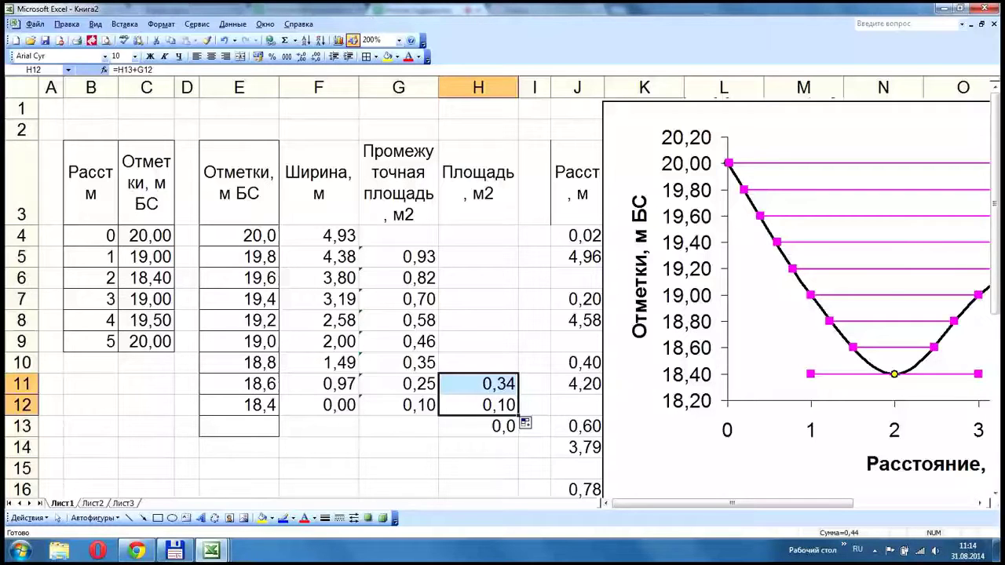
left_click_drag(518, 415, 510, 236)
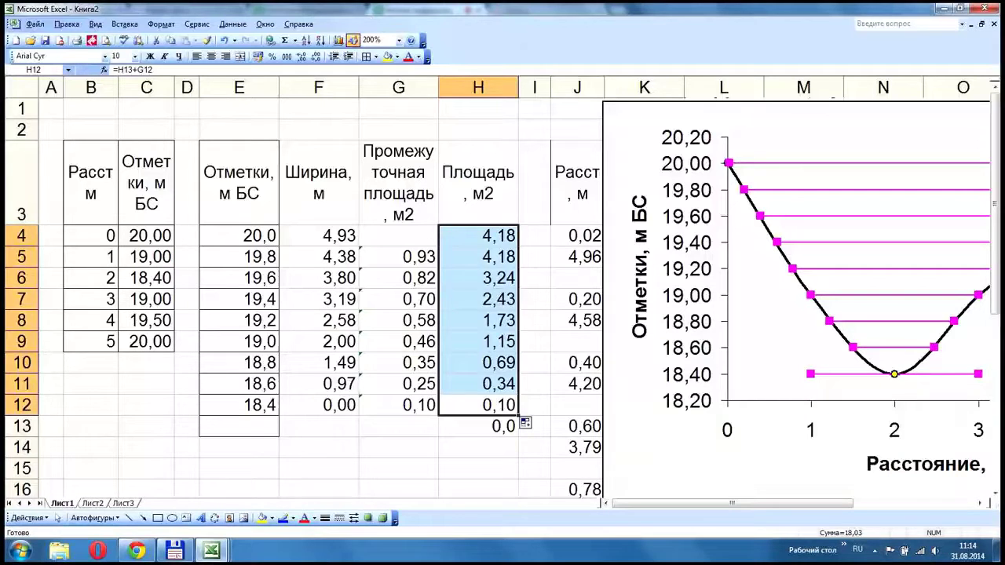
left_click(479, 235)
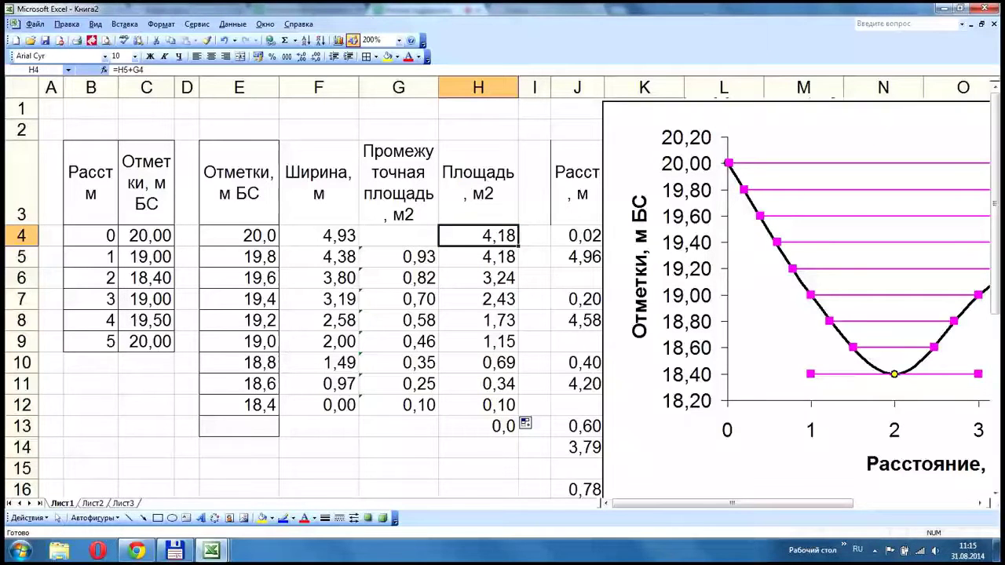
- Insert an empty row above row 4, directly under the table headers
left_click(21, 236)
right_click(24, 236)
left_click(76, 301)
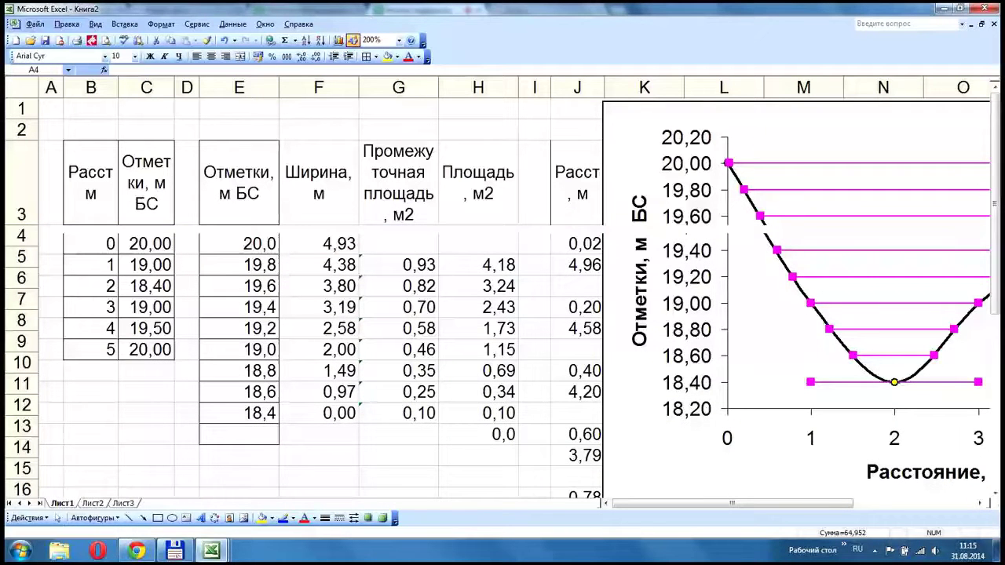
key("ctrl+plus")
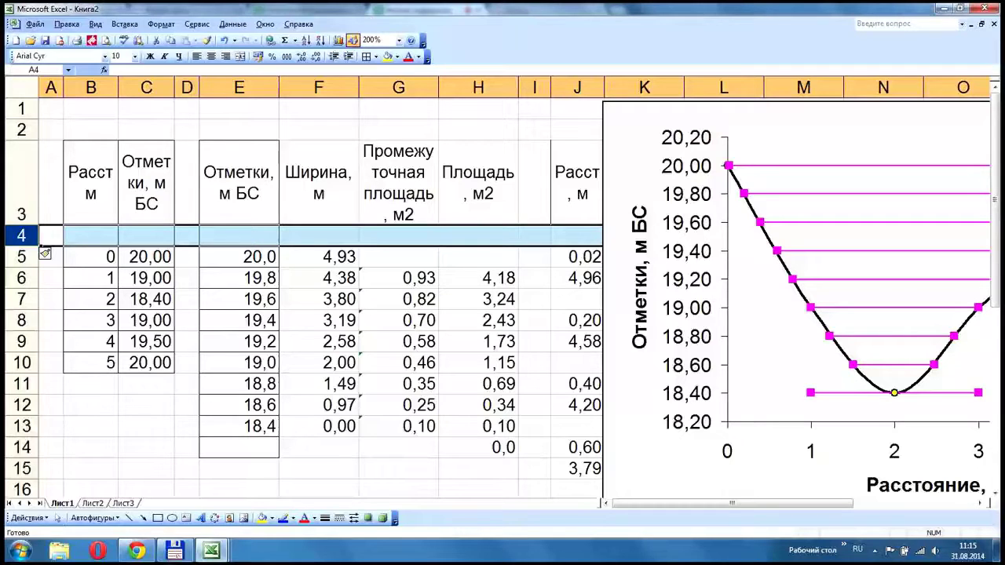
- Move the intermediate areas up one row to G5:G12 and the total areas to H5:H13, aligning them with the levels
left_click_drag(399, 426, 344, 252)
left_click_drag(479, 447, 440, 252)
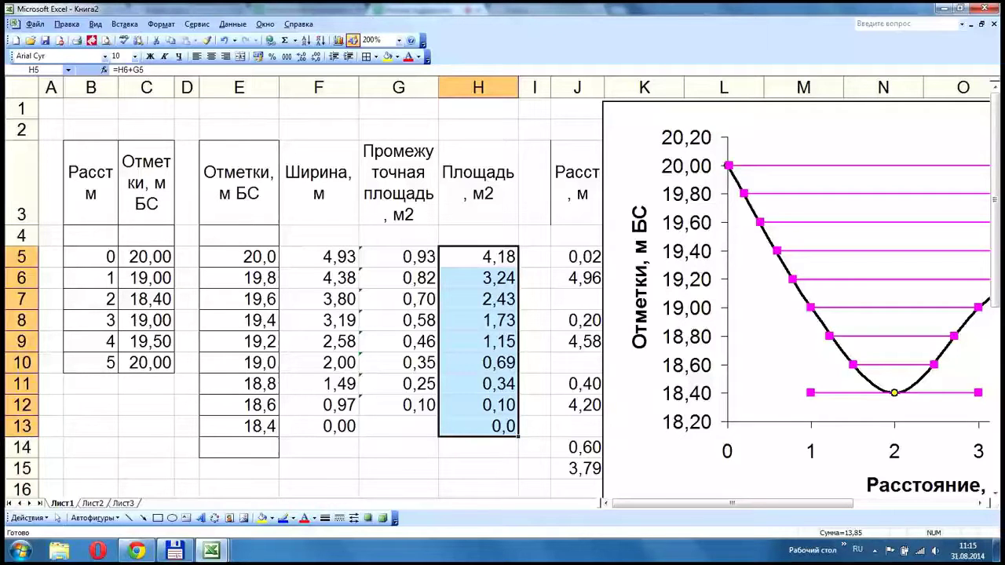
left_click(478, 427)
left_click_drag(478, 257, 479, 426)
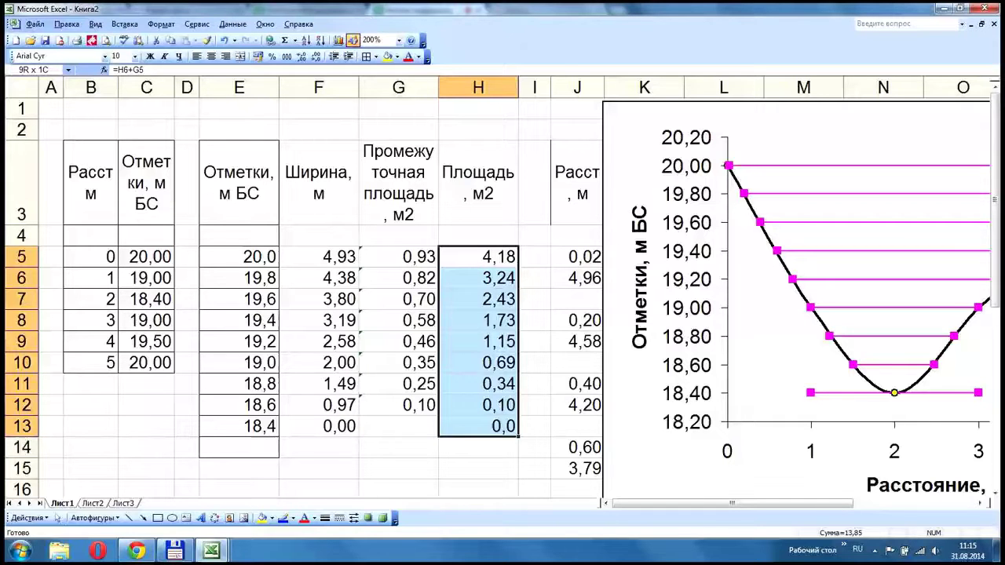
left_click_drag(477, 427, 477, 427)
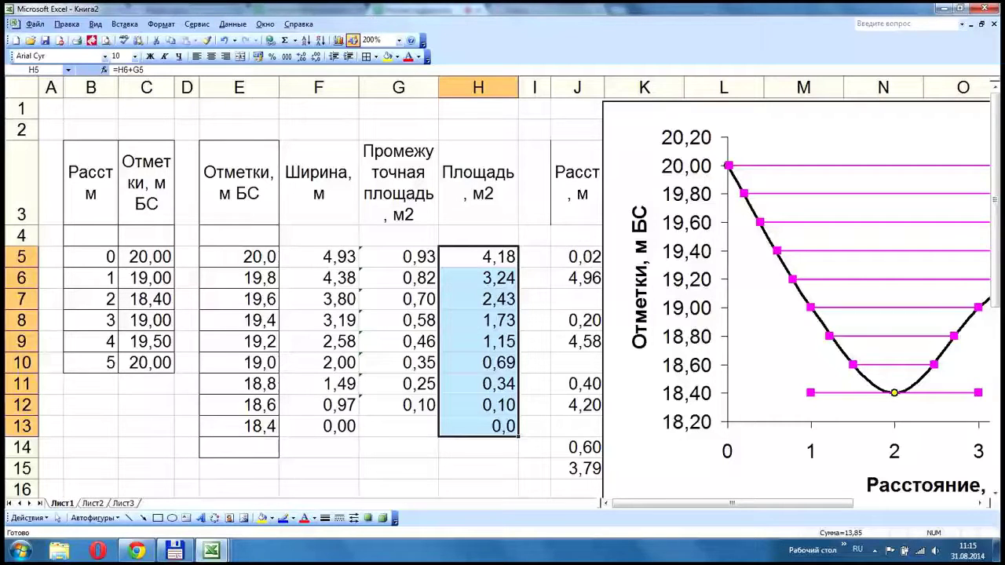
left_click_drag(319, 256, 319, 426)
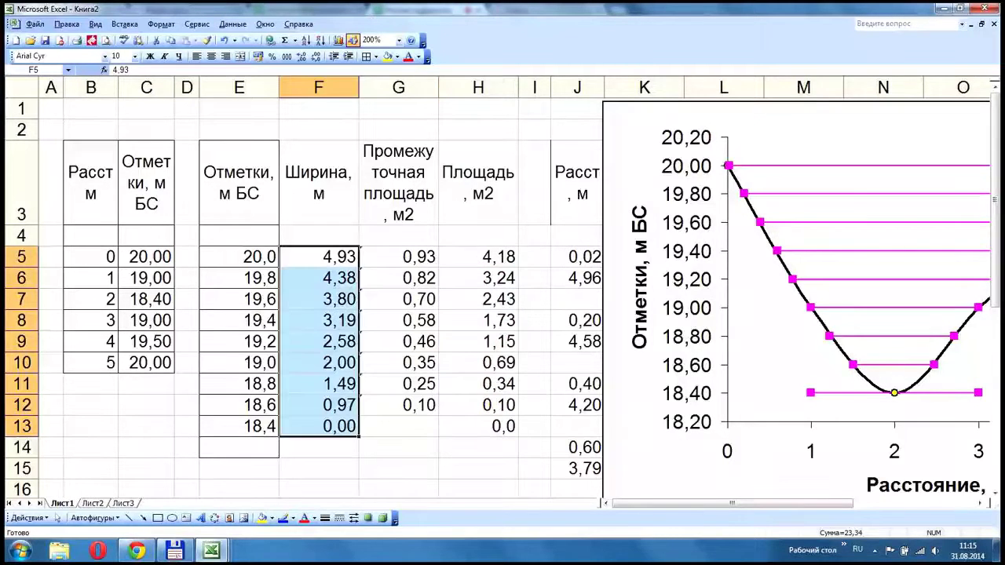
left_click_drag(477, 257, 477, 427)
- Narrow the intermediate area column G to a thin strip and slightly reduce the width of column H
left_click(399, 87)
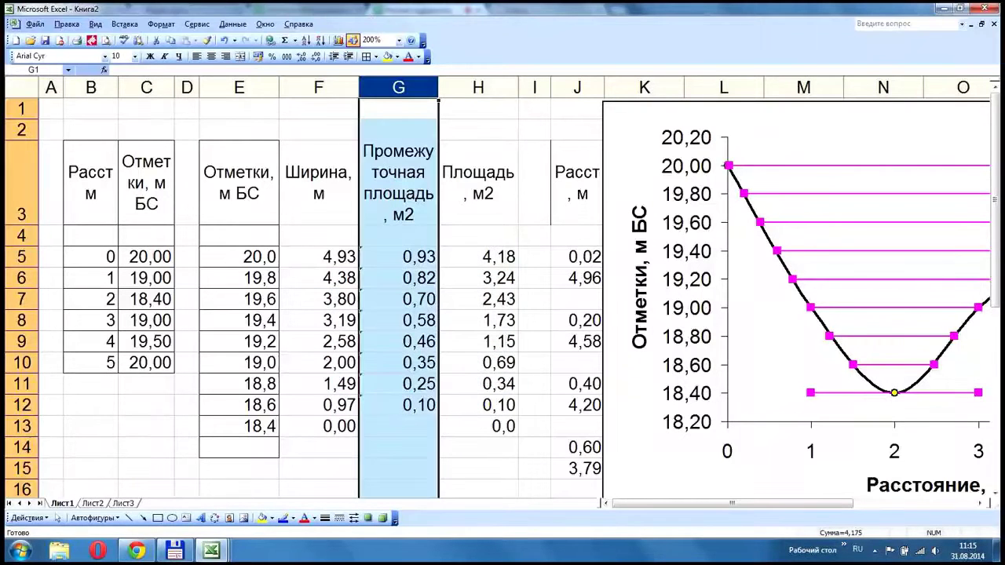
mouse_move(439, 87)
left_mouse_down()
mouse_move(373, 87)
mouse_move(452, 87)
left_mouse_up()
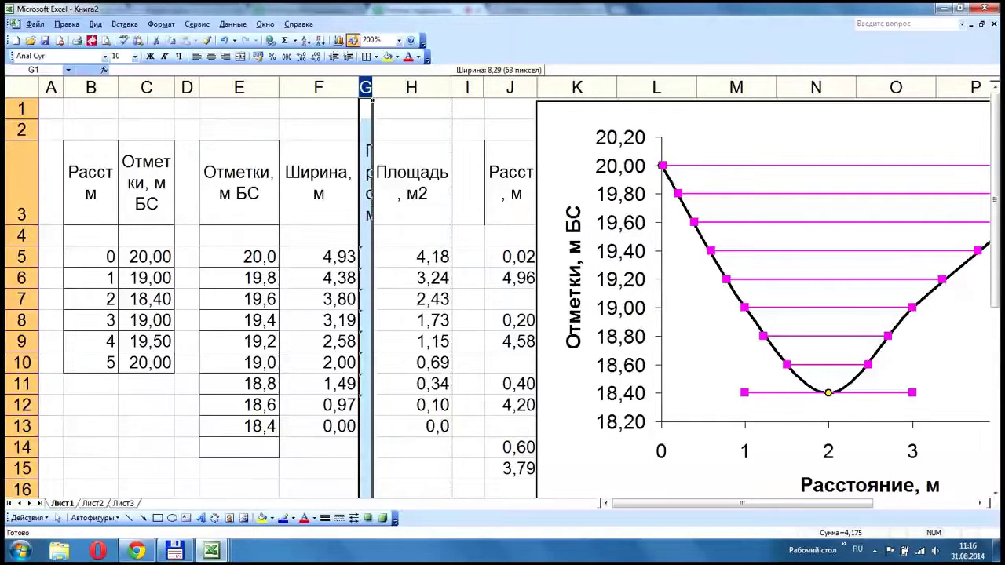
left_click_drag(452, 88, 451, 87)
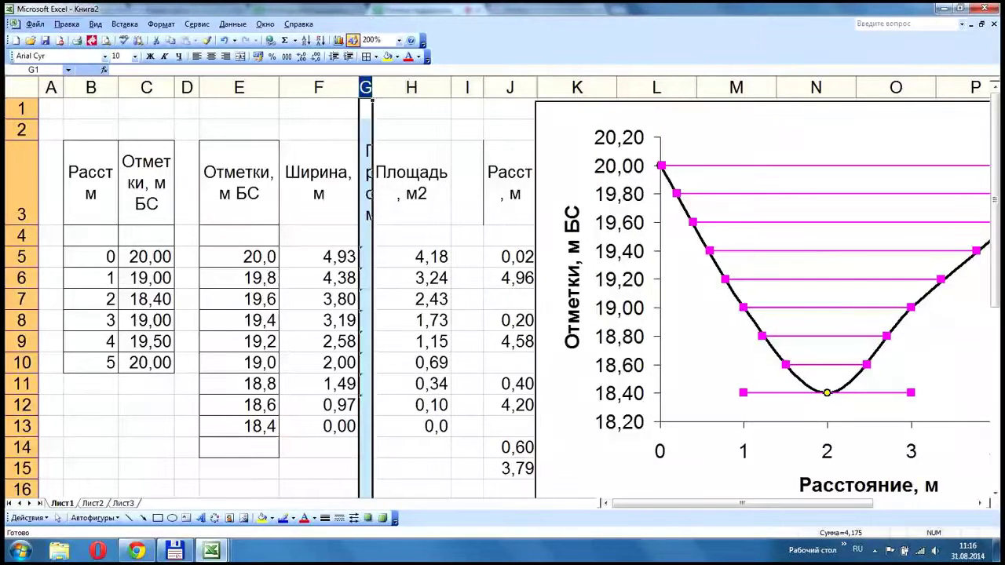
left_click(577, 133)
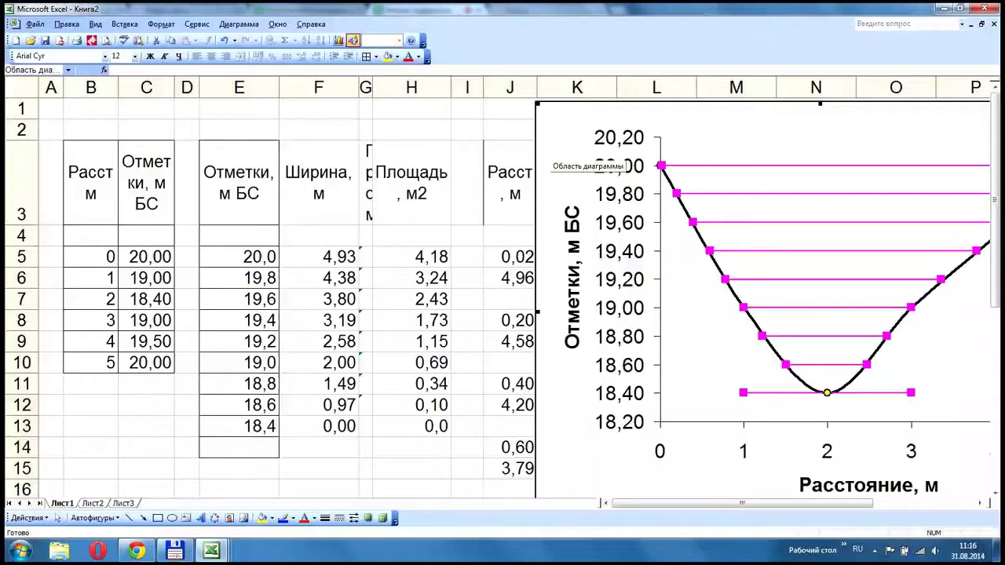
left_click(468, 108)
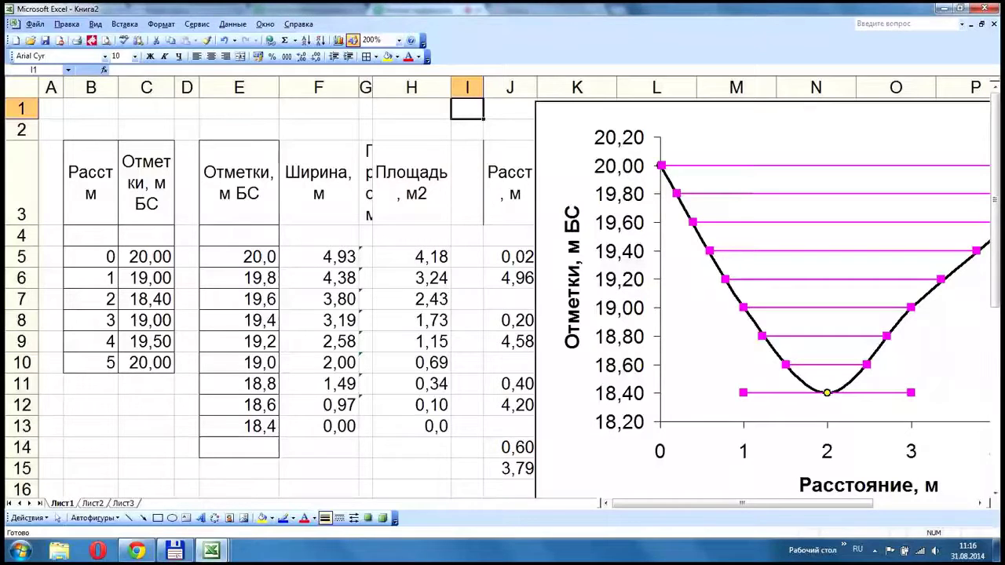
- Check the webinar chat in the browser and return to the Книга2 workbook in Excel
key("alt+Tab")
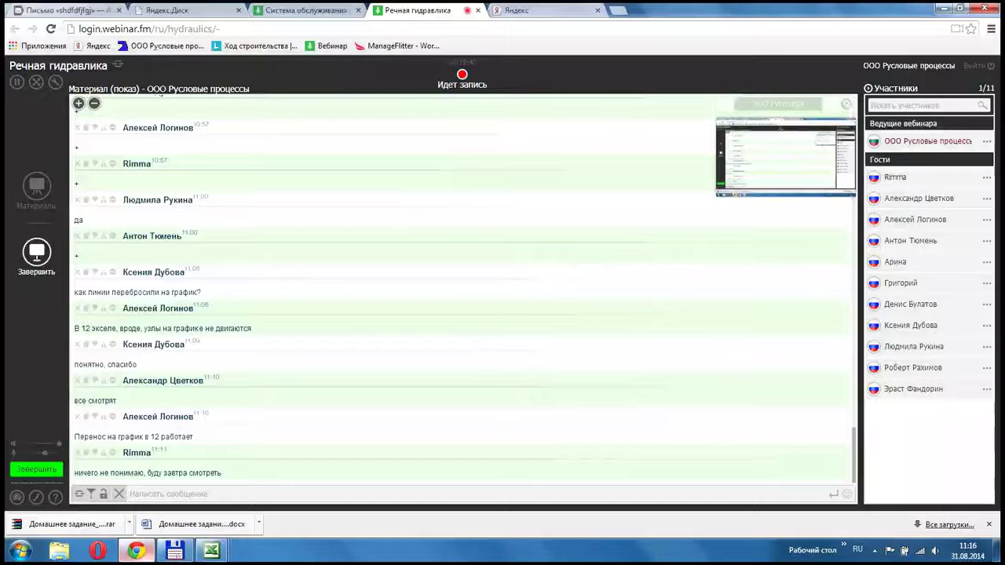
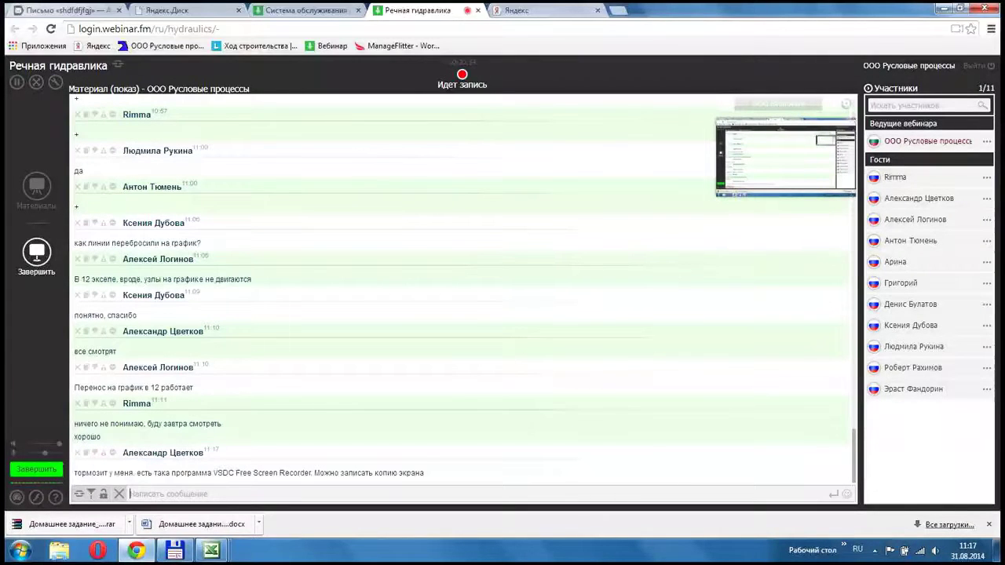
left_click(211, 551)
left_click(355, 487)
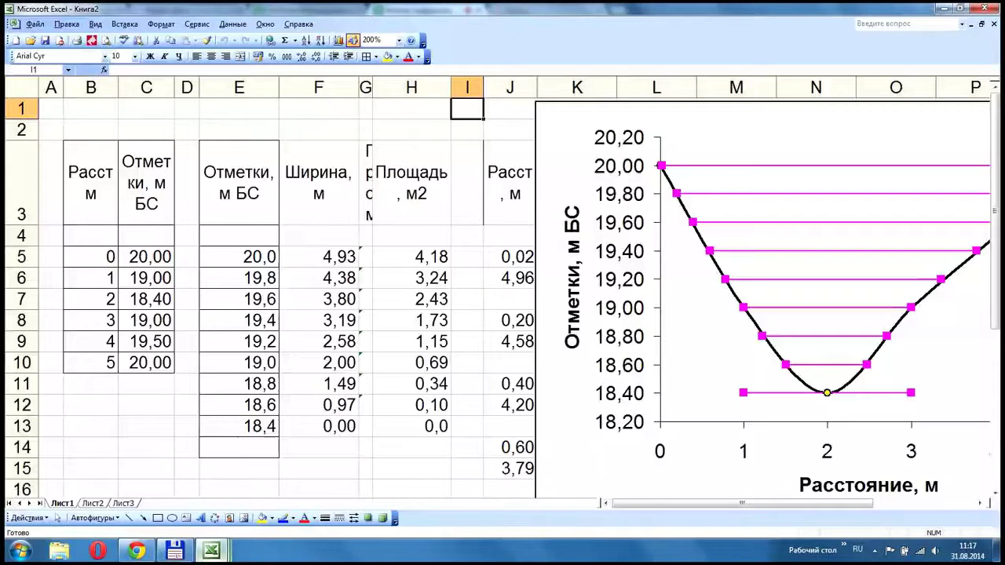
- Copy the table E3:H13 to C5 on Лист2 and set that sheet's zoom to 200%
left_click_drag(239, 189, 416, 426)
key("ctrl+c")
key("ctrl+Page_Down")
left_click(121, 134)
key("ctrl+v")
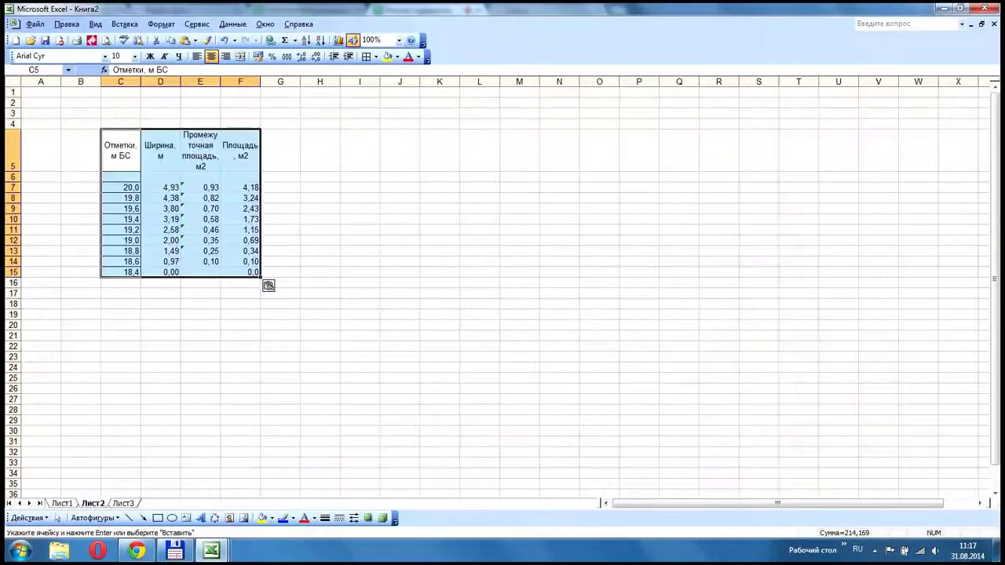
left_click(399, 40)
left_click(373, 51)
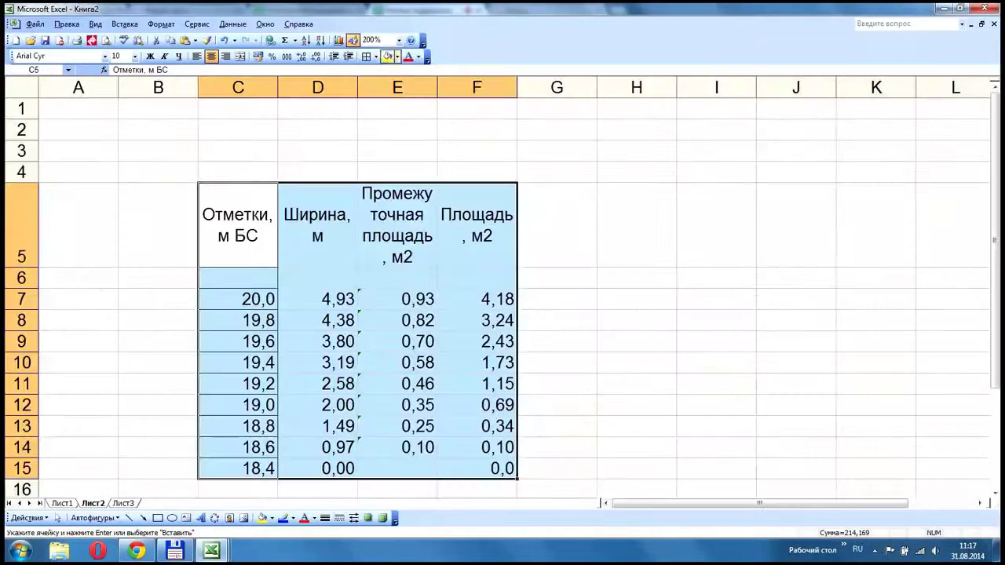
- Replace the total area formulas in F7:F15 with their plain values
left_click(398, 87)
left_click_drag(477, 299, 476, 469)
key("ctrl+c")
left_click(196, 40)
left_click(236, 71)
- Delete the intermediate area column E and the empty row 6 beneath the headers
right_click(392, 87)
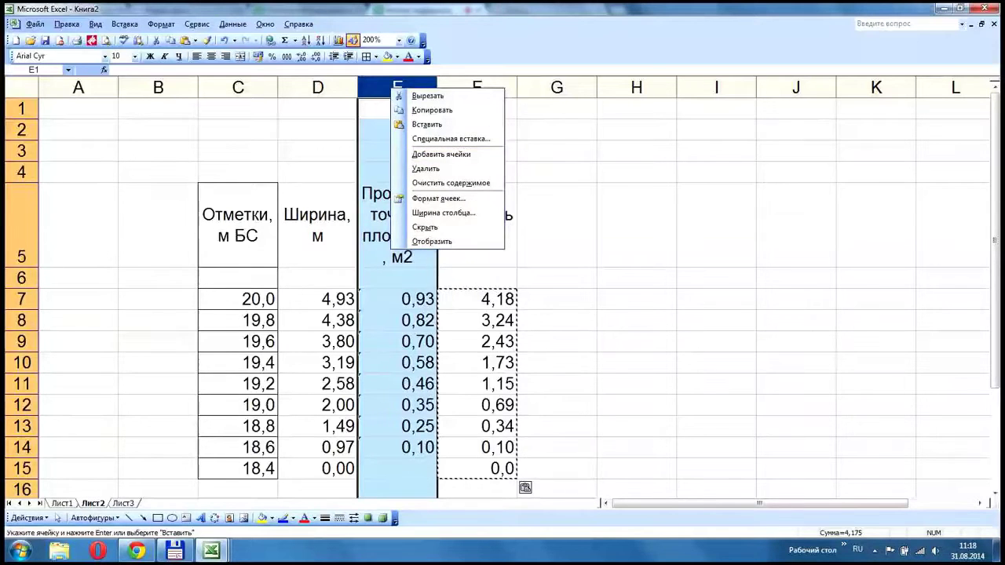
left_click(426, 168)
left_click(238, 204)
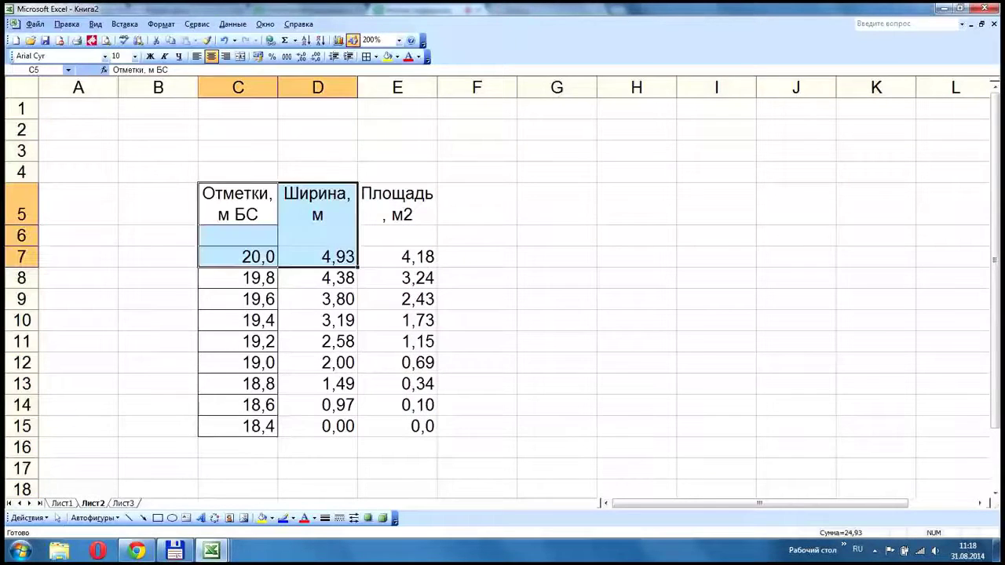
left_click_drag(238, 204, 318, 257)
right_click(21, 238)
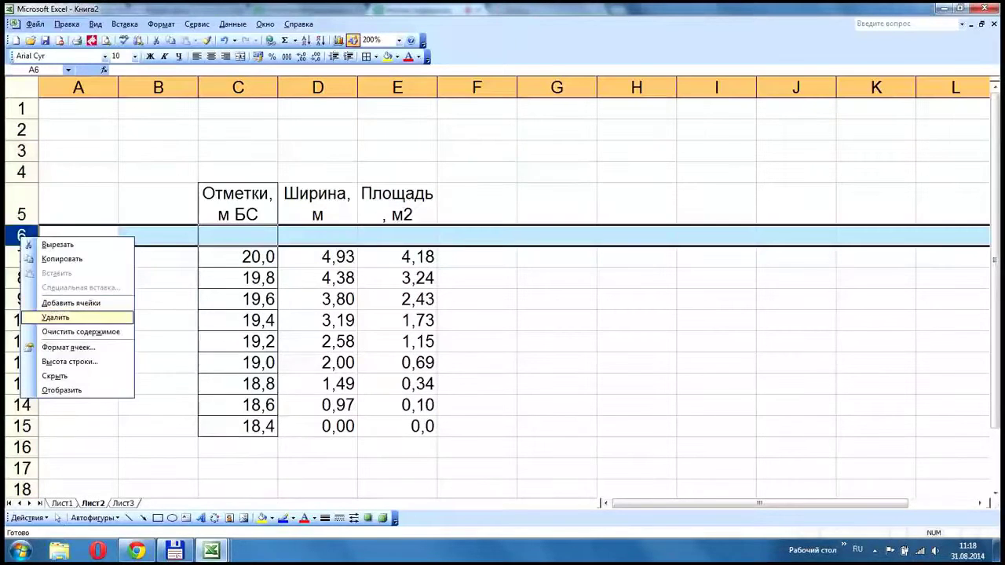
left_click(55, 318)
- Copy the bordered, centred format of header C5 across the range C5:K14 on Лист2
left_click_drag(238, 204, 416, 405)
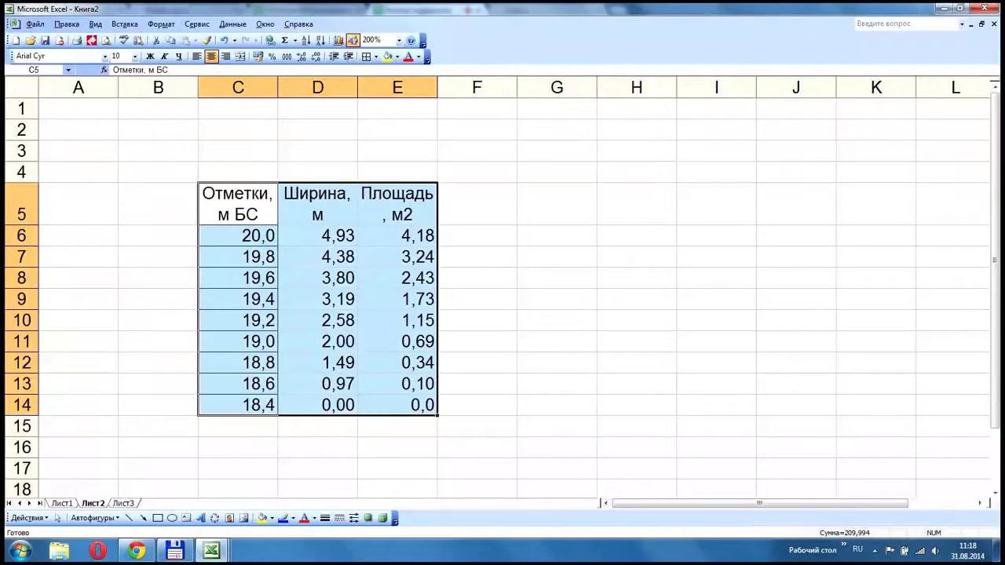
left_click(238, 204)
left_click(207, 40)
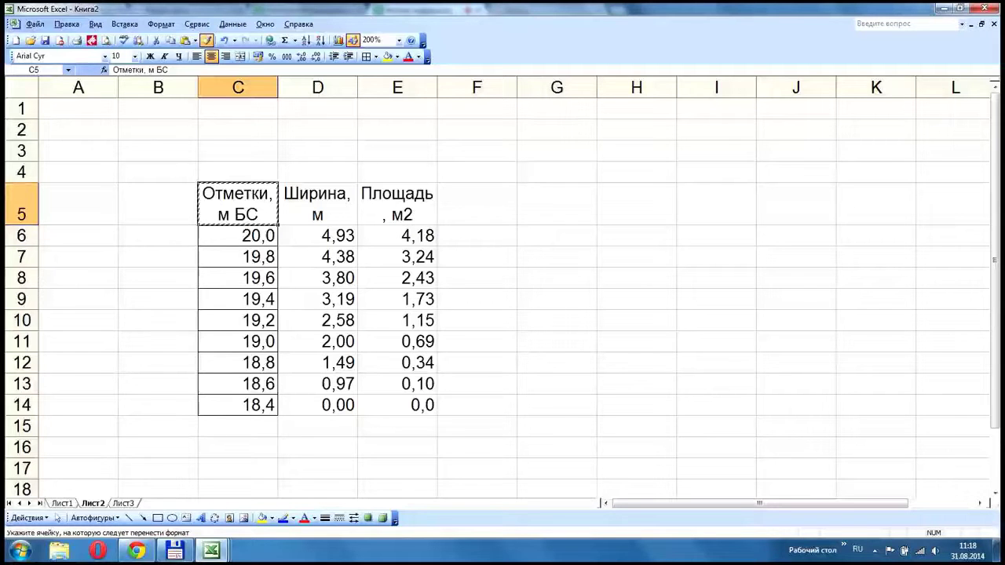
mouse_move(235, 204)
left_mouse_down()
mouse_move(636, 320)
mouse_move(876, 404)
left_mouse_up()
- Display the elevations in C6:C14 with one decimal and give the width and area values in D6:E14 a uniform number of decimals
left_click_drag(238, 236, 238, 404)
left_click(301, 57)
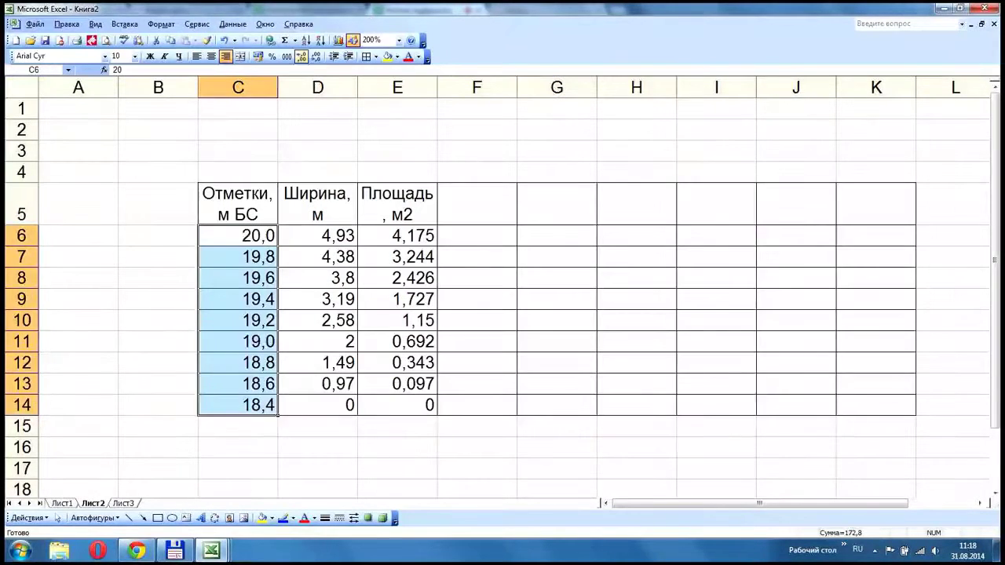
left_click_drag(317, 236, 397, 404)
left_click(315, 56)
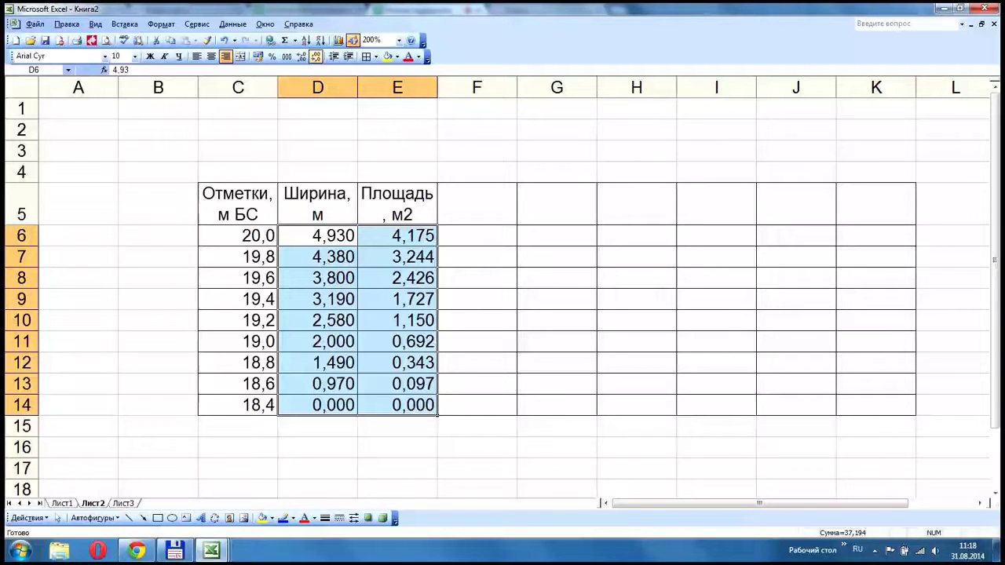
left_click(316, 57)
- Read the new webinar chat messages in the browser and return to the Книга2 workbook in Excel
left_click(136, 552)
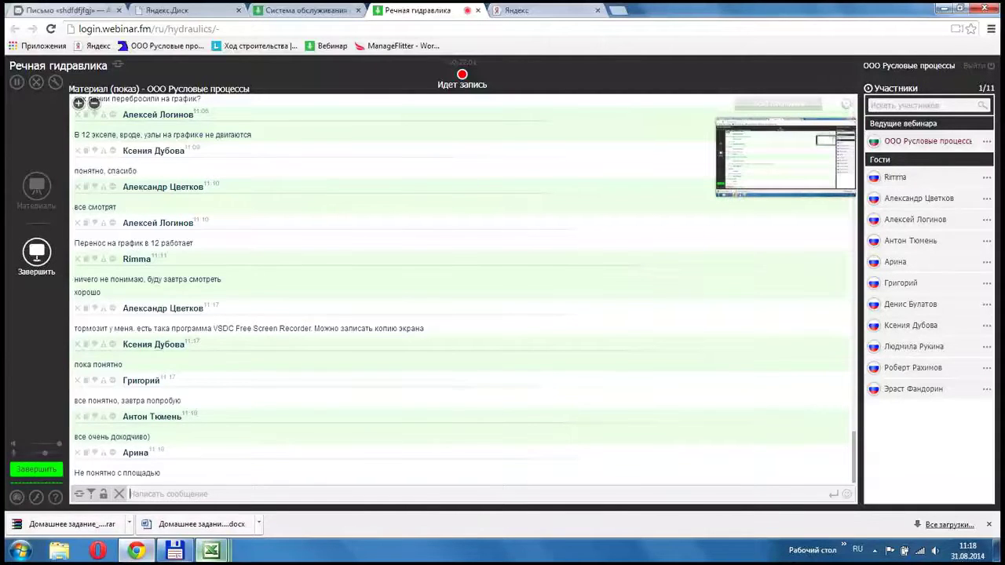
mouse_move(211, 550)
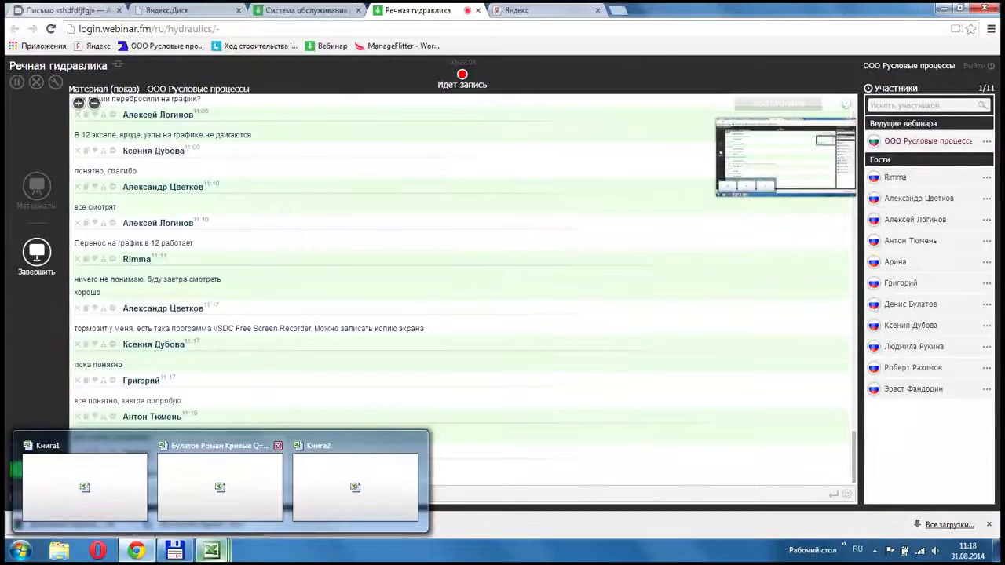
left_click(355, 487)
- On Лист1, replace the elevations in C5:C9 with 15, 14, 13, 14 and 15
left_click(62, 503)
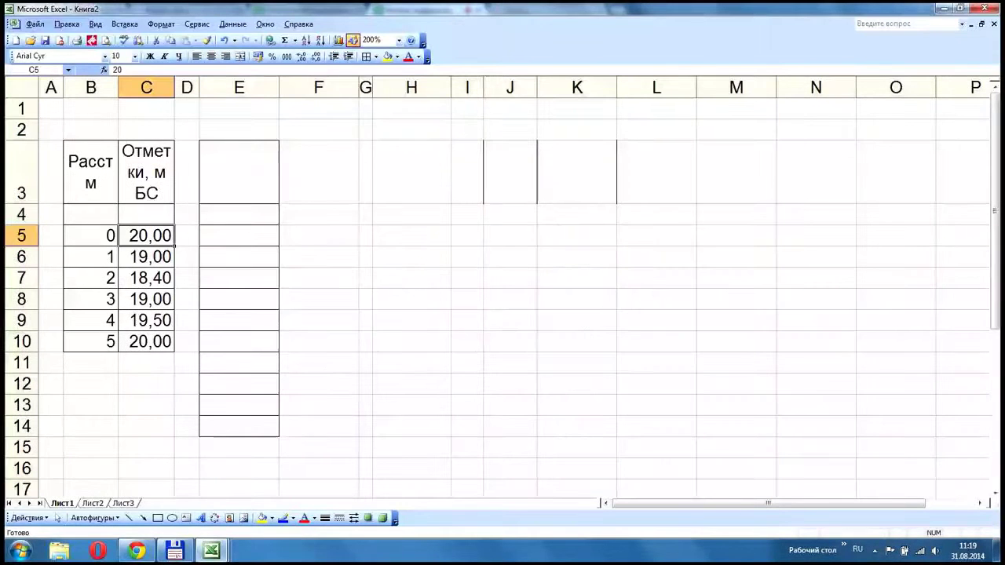
type("15")
key("Return")
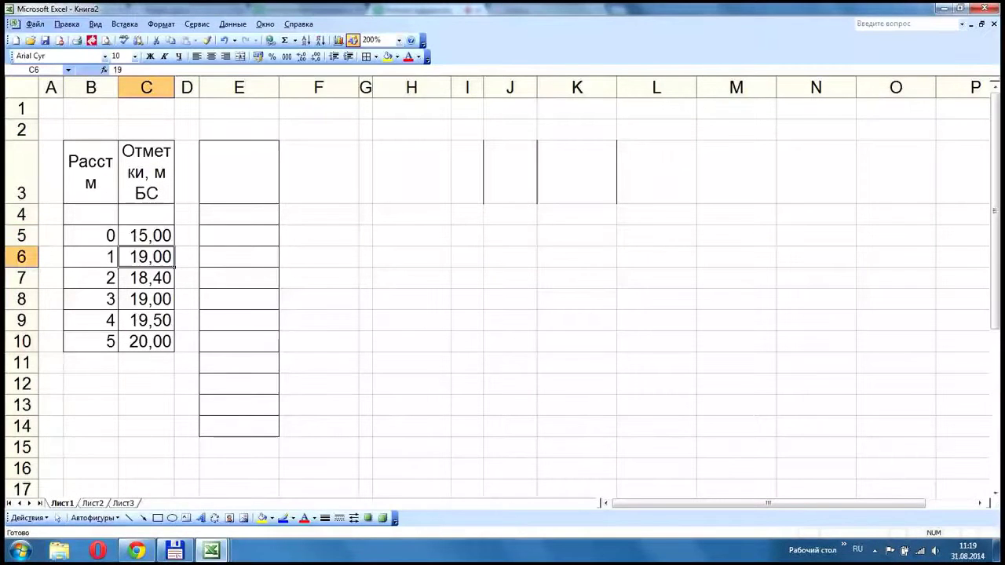
type("14")
key("Return")
type("13")
key("Return")
type("14")
key("Return")
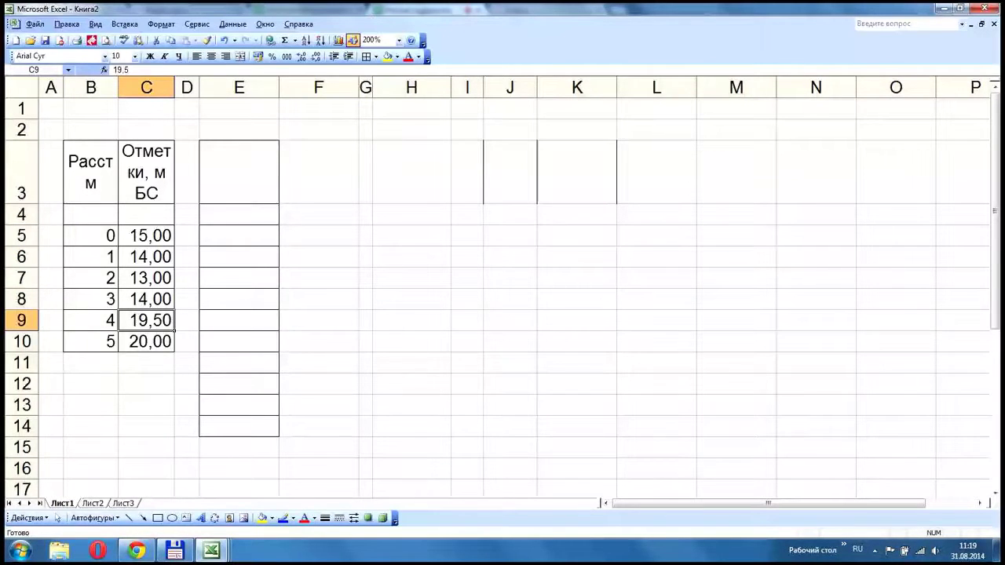
type("15")
key("Return")
- Delete the surplus row 10 and columns D through K, leaving only the distance and elevation table
left_click(21, 341)
right_click(21, 341)
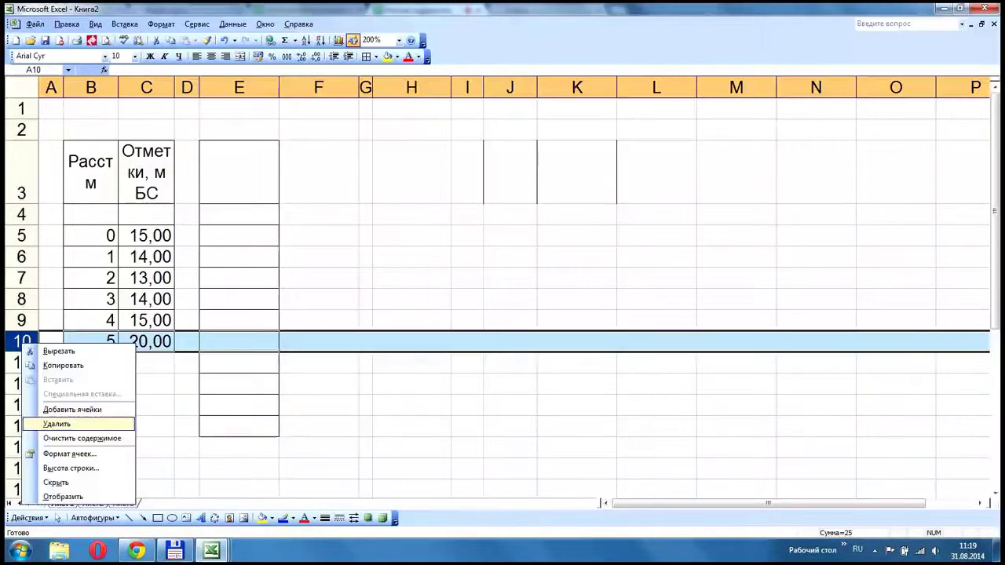
left_click(57, 424)
left_click_drag(200, 87, 521, 87)
left_click_drag(348, 87, 899, 87)
right_click(899, 87)
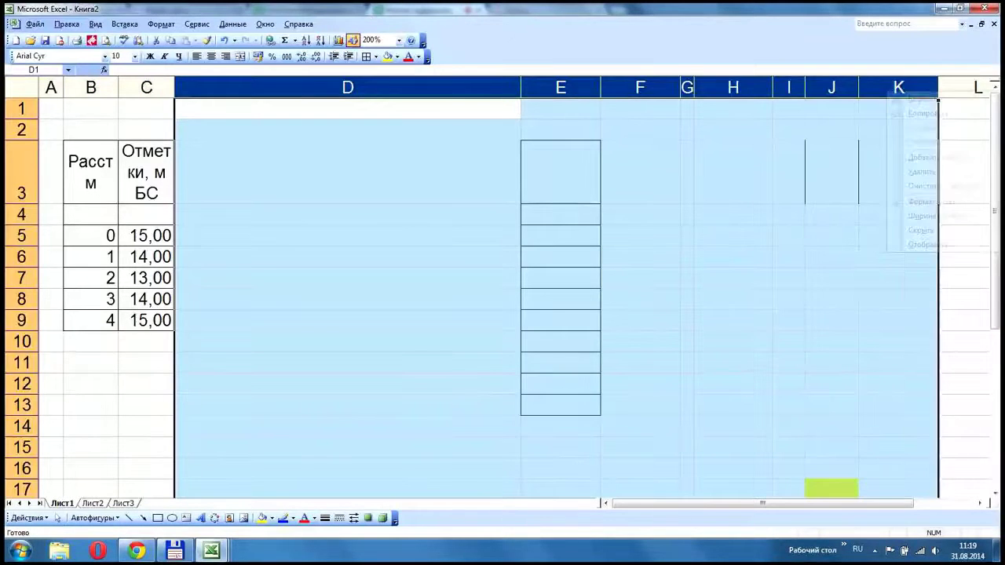
left_click(919, 171)
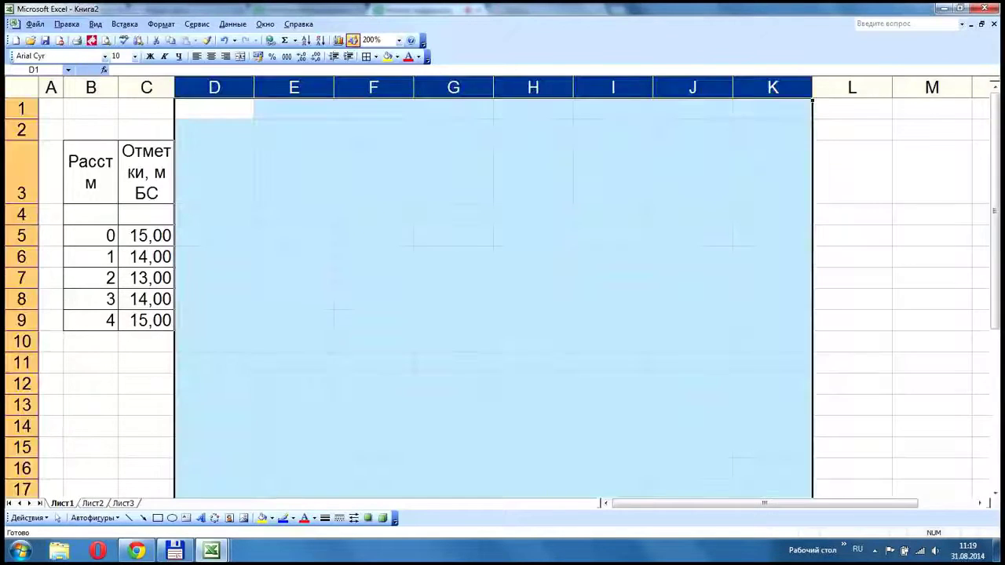
- Delete the empty row 4 between the headers and the first distance value
left_click(91, 236)
left_click(21, 215)
right_click(31, 216)
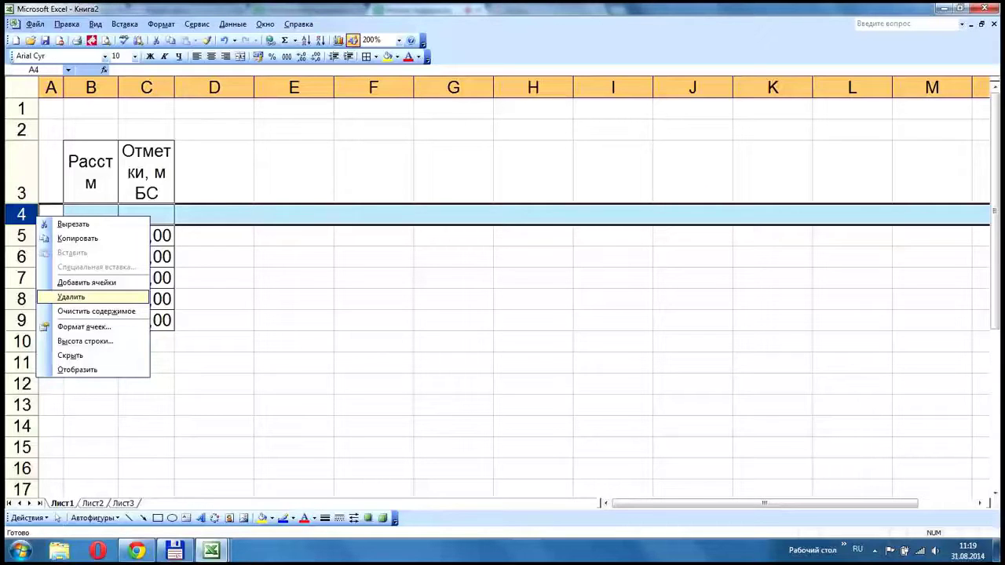
left_click(71, 298)
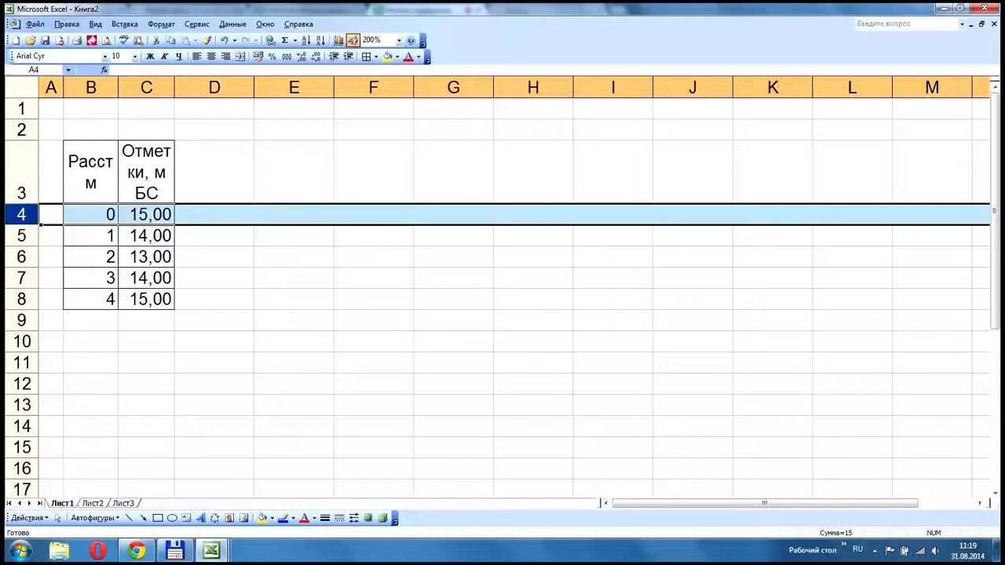
- Insert a scatter chart with smoothed lines from B4:C8 and remove its horizontal gridlines
left_click_drag(91, 214, 117, 308)
left_click(146, 215)
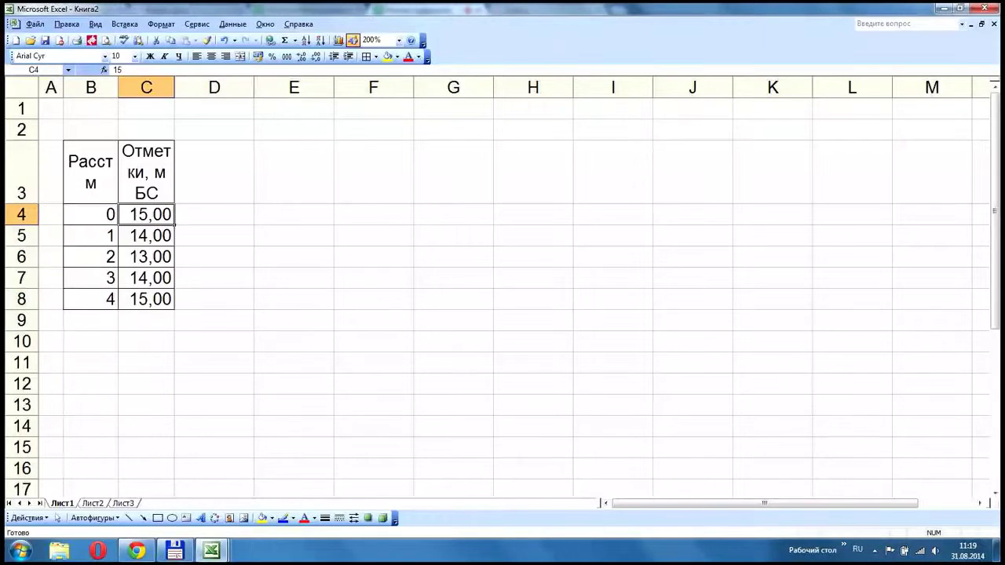
left_click_drag(146, 214, 148, 301)
left_click_drag(91, 215, 149, 300)
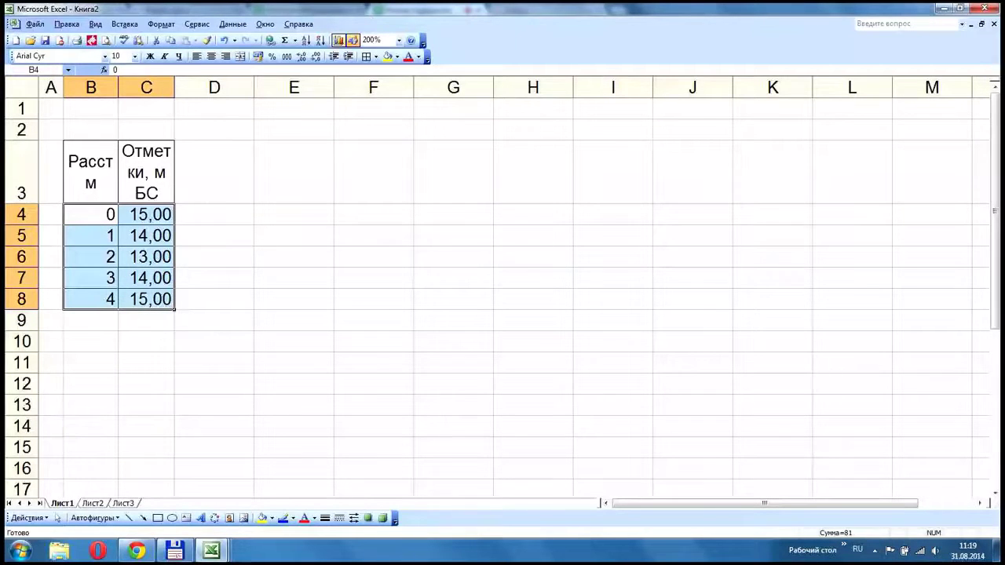
left_click(339, 40)
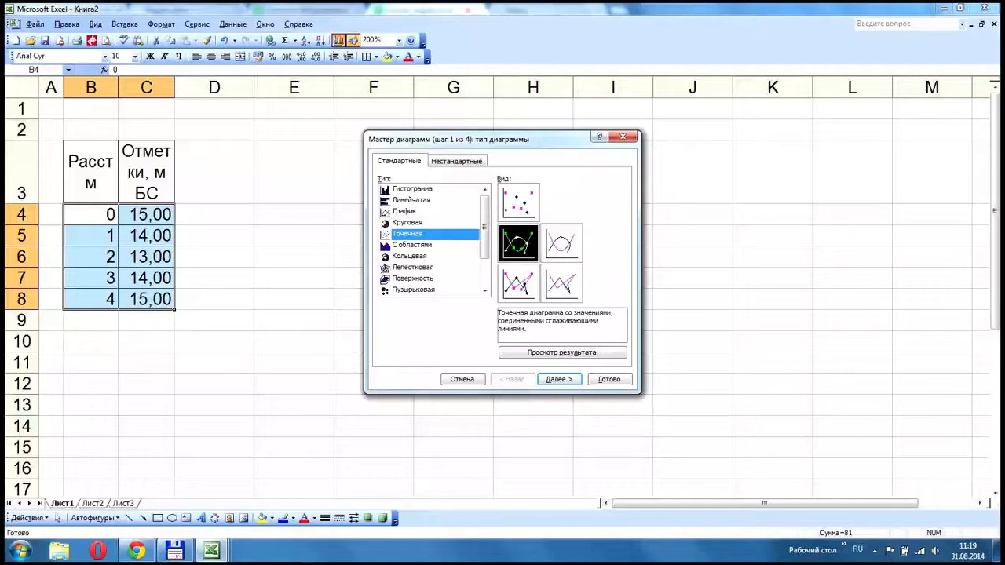
left_click(609, 379)
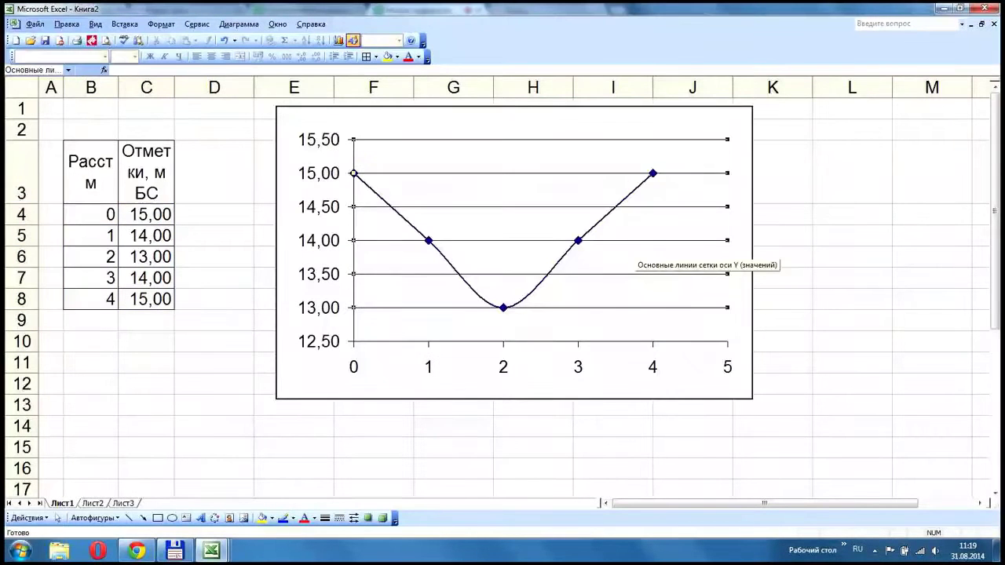
key("Delete")
- Format the data series with a thicker black line and round markers with a black outline and yellow fill
double_click(536, 290)
left_click(600, 242)
left_click(573, 337)
left_click(601, 260)
left_click(559, 294)
left_click(600, 278)
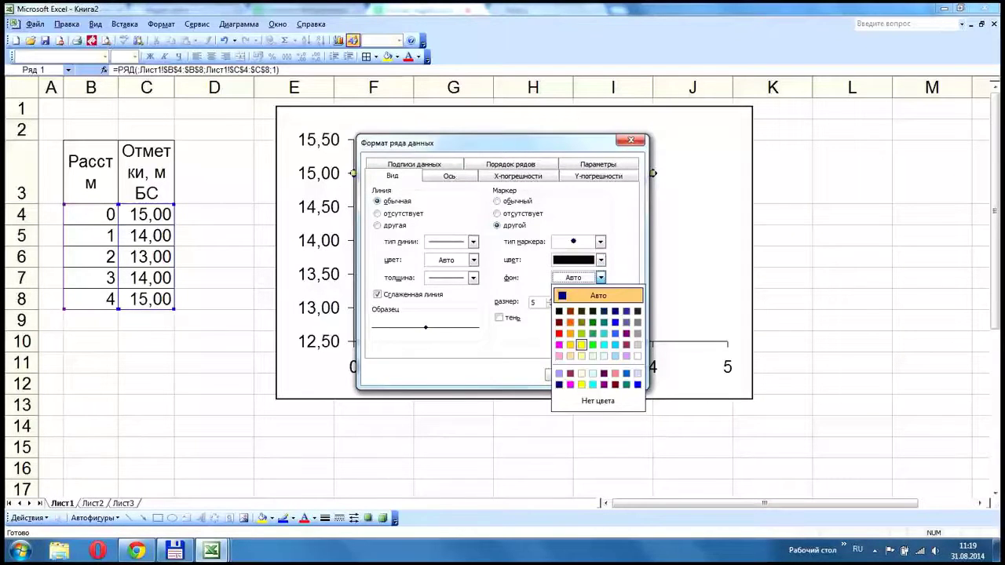
left_click(581, 345)
left_click(473, 260)
left_click(433, 294)
left_click(474, 278)
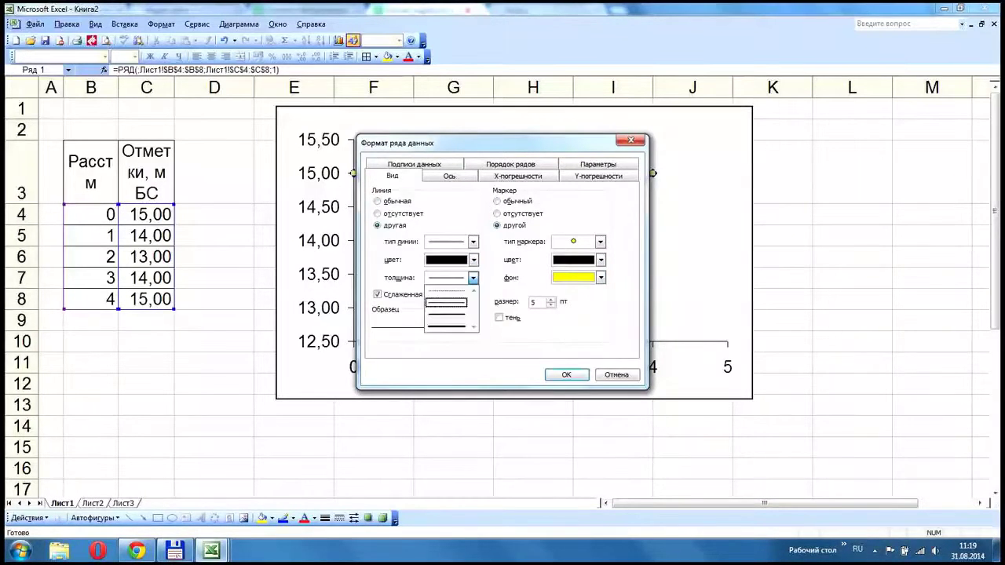
left_click(446, 303)
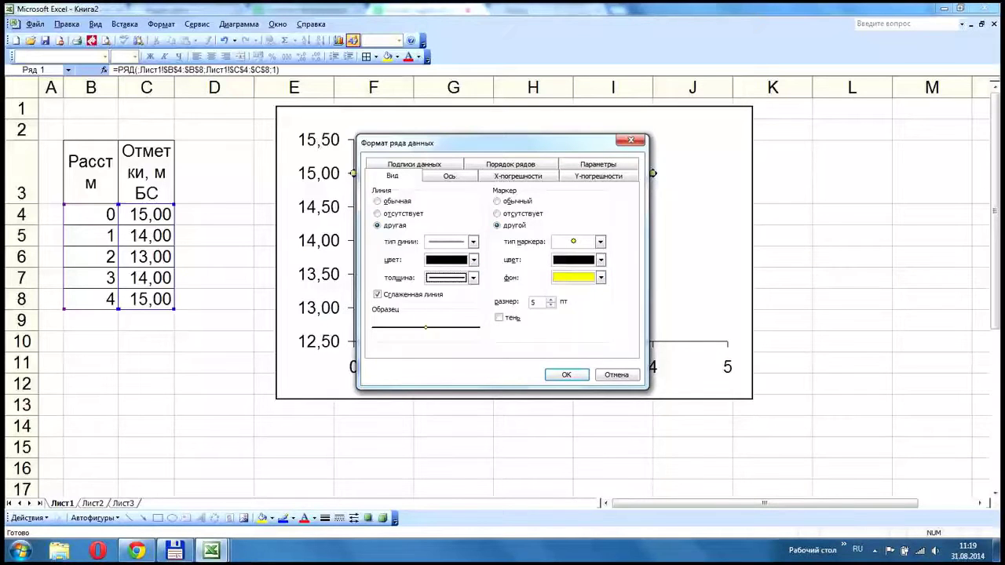
key("Return")
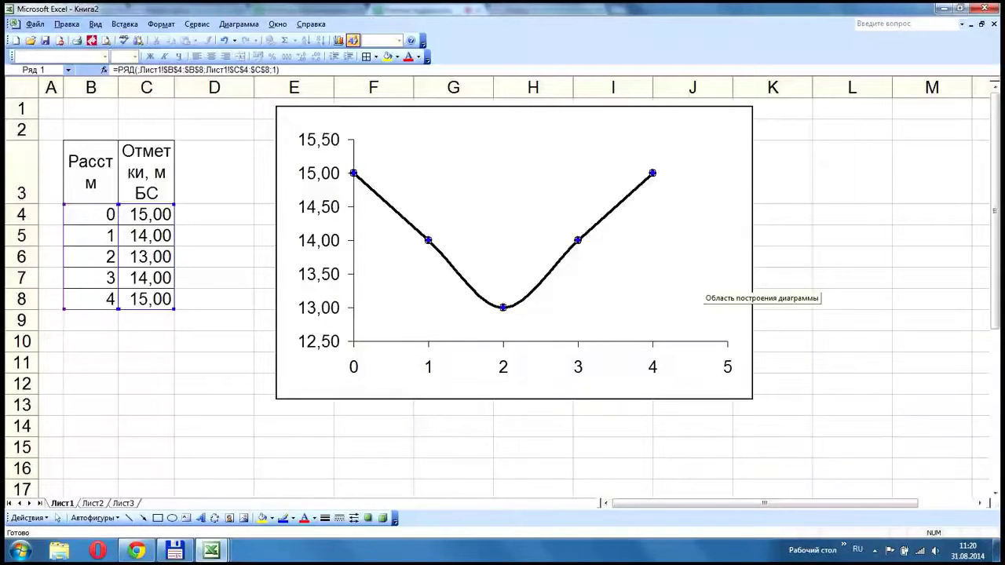
- Move the chart farther from the table and title its axes "Расстояние, м" for X and "Отметки, м БС" for Y
left_click_drag(740, 271, 844, 293)
left_click(239, 24)
left_click(267, 52)
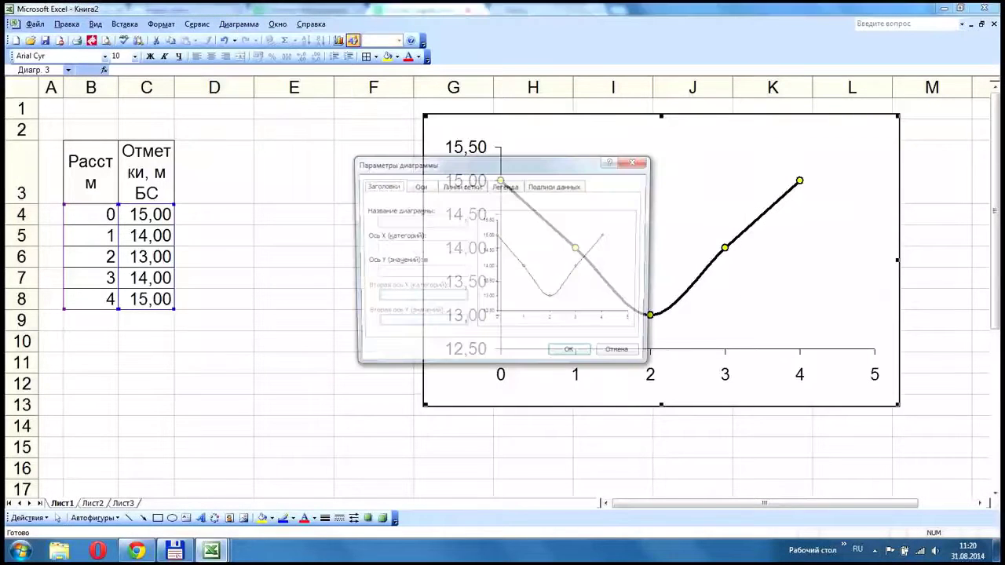
left_click(419, 248)
type("Расстояние,")
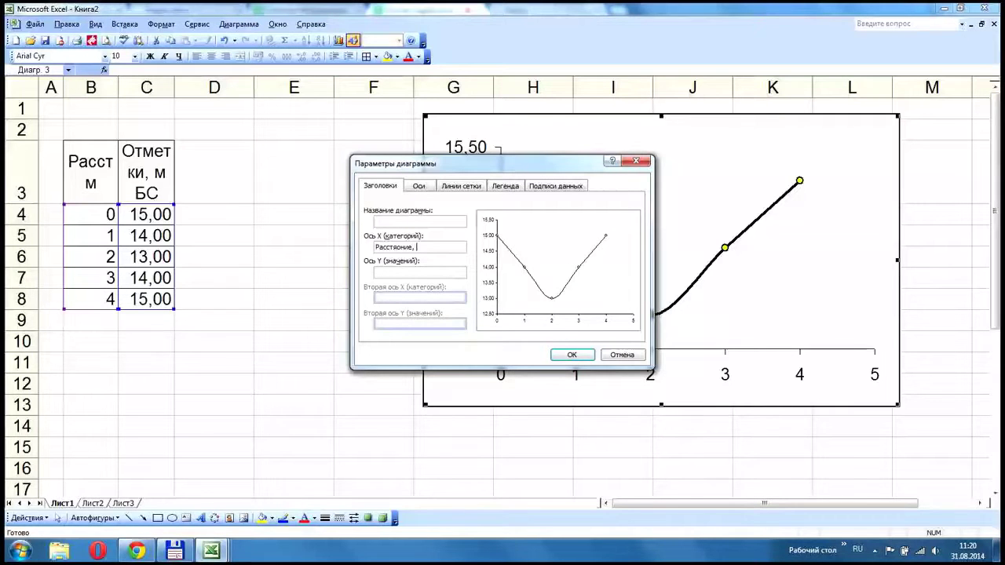
key("BackSpace")
key("BackSpace")
key("BackSpace")
key("BackSpace")
key("BackSpace")
type("ояние, м")
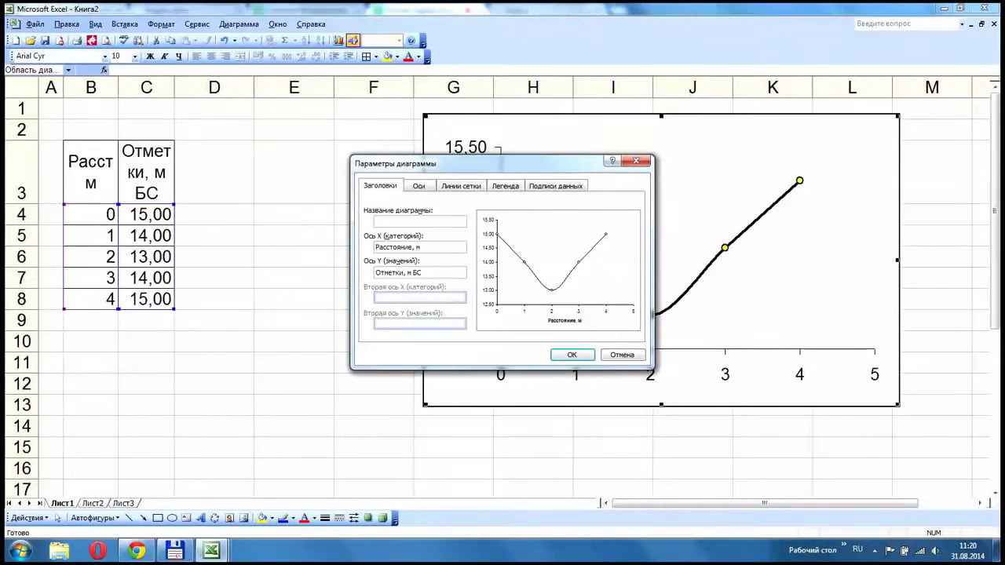
key("Return")
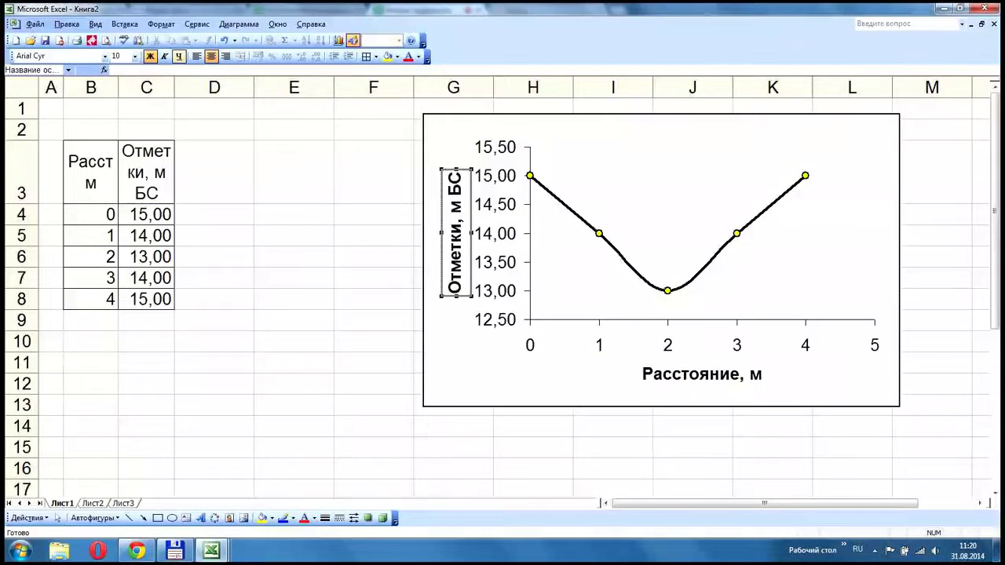
- Remove the bold formatting from both chart axis titles
left_click(149, 56)
left_click(647, 370)
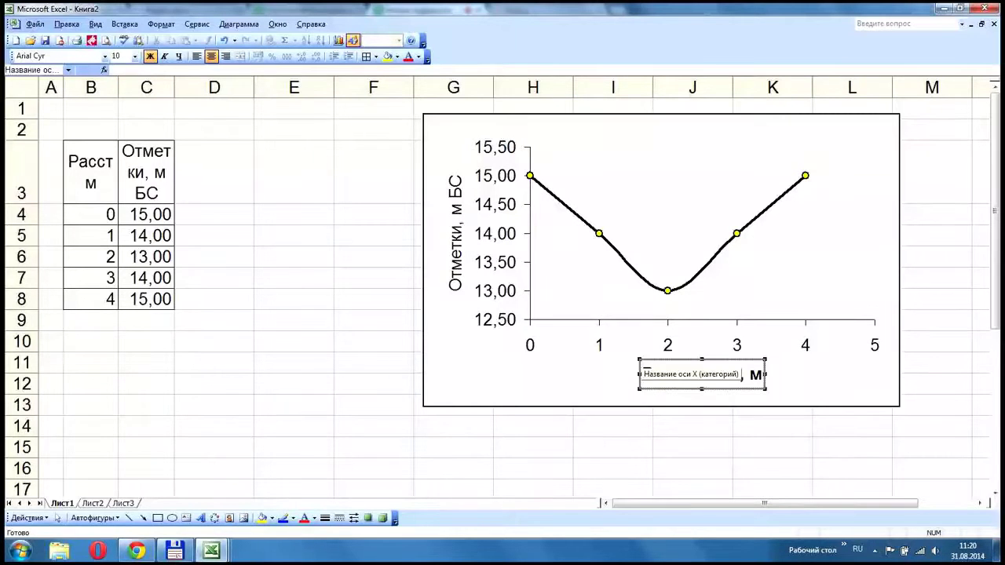
key("ctrl+b")
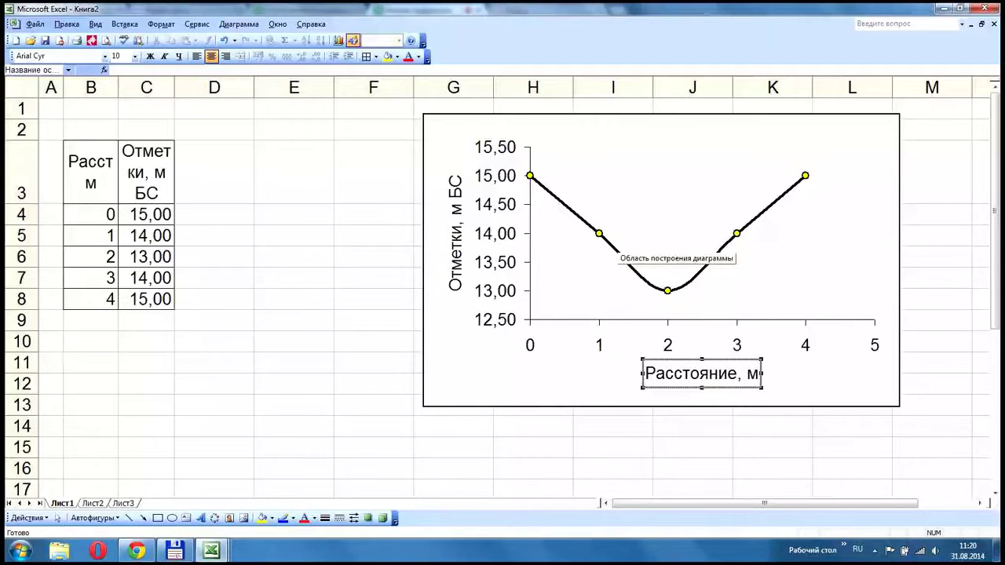
- Copy the distance and elevation headers from B3:C3 to E3:F3
left_click_drag(91, 172, 146, 172)
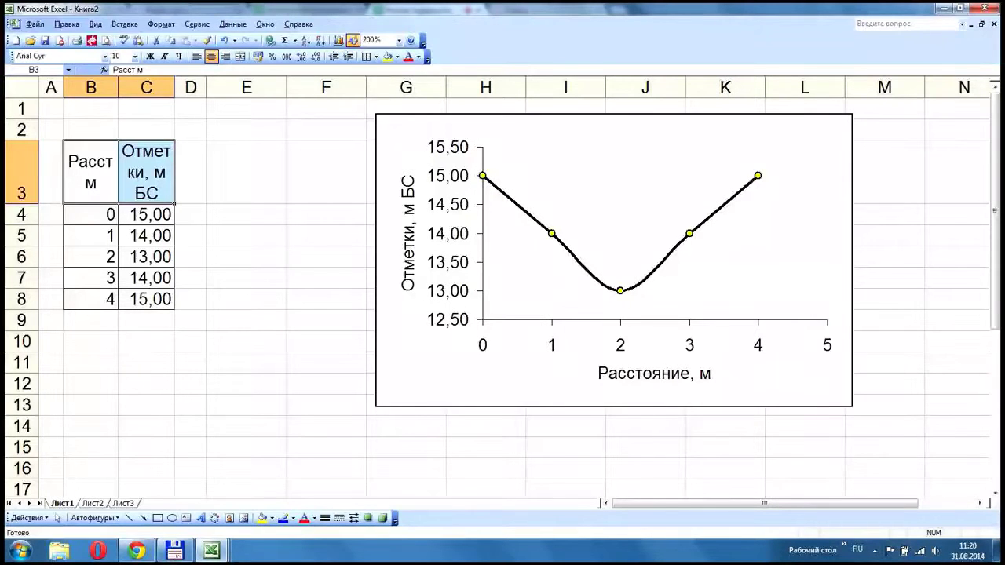
key("ctrl+c")
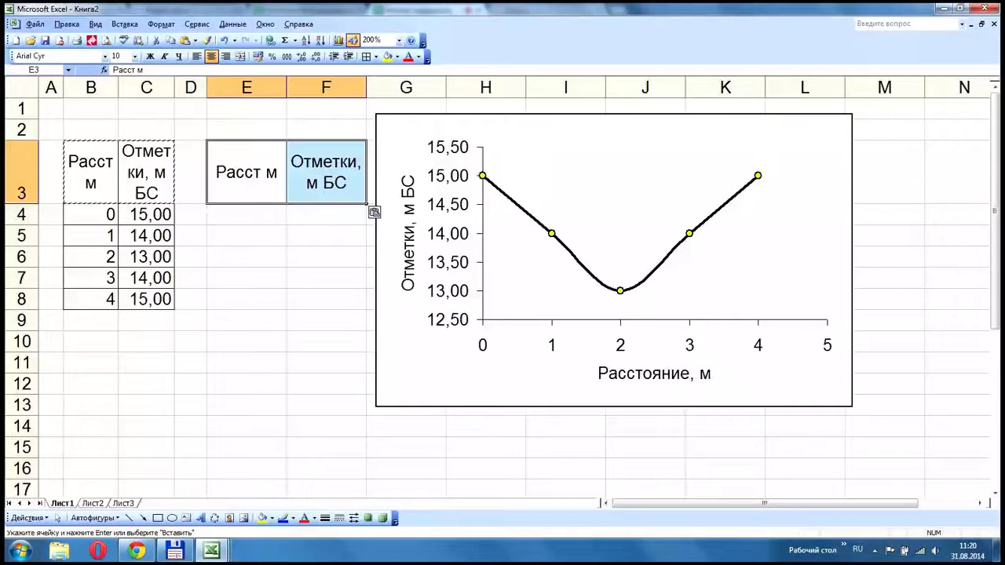
key("Down")
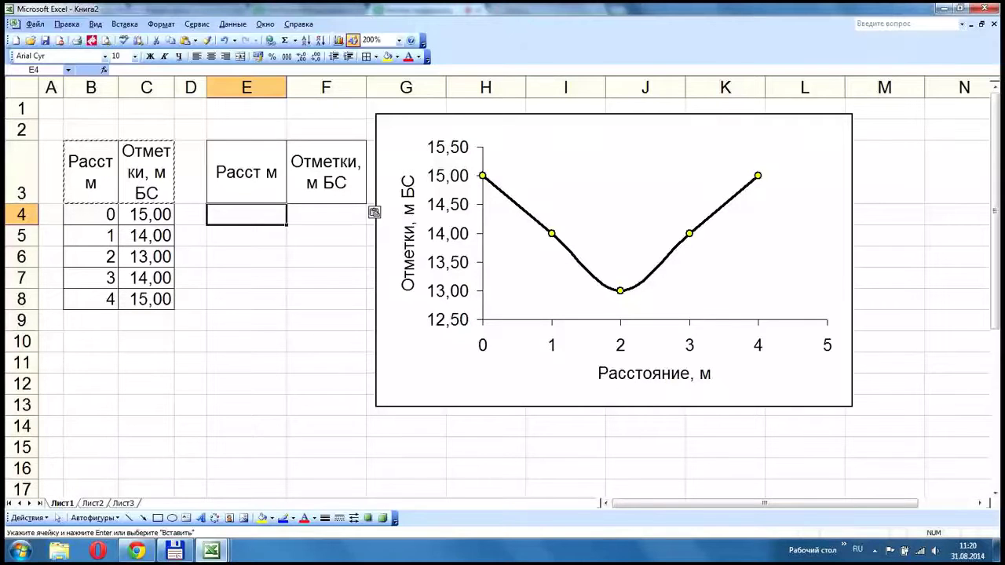
- Fill E4:F5 with distances 1 and 3, each with an elevation of 15
type("1")
key("Return")
type("3")
key("Return")
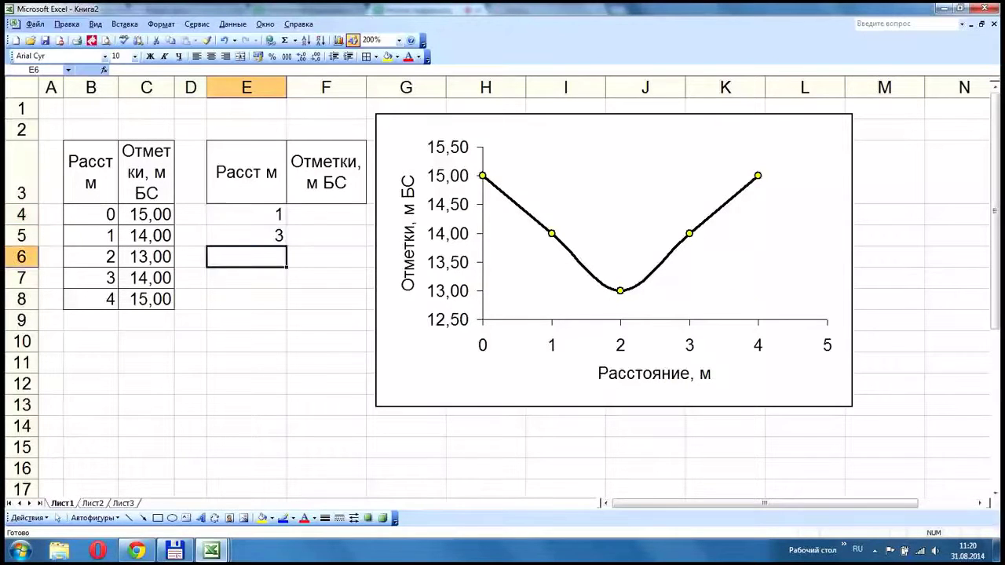
left_click_drag(246, 215, 247, 236)
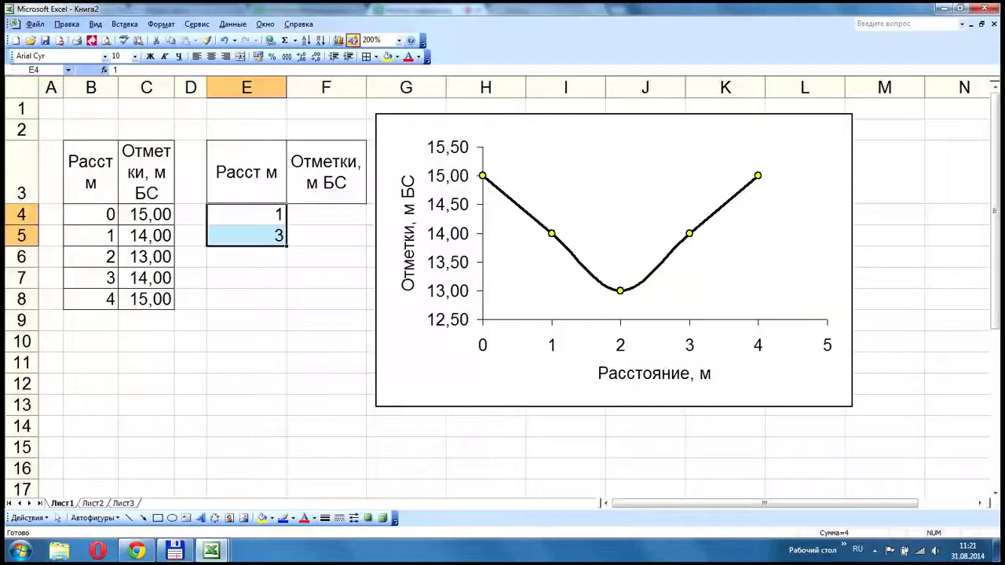
left_click(326, 214)
type("15")
key("Return")
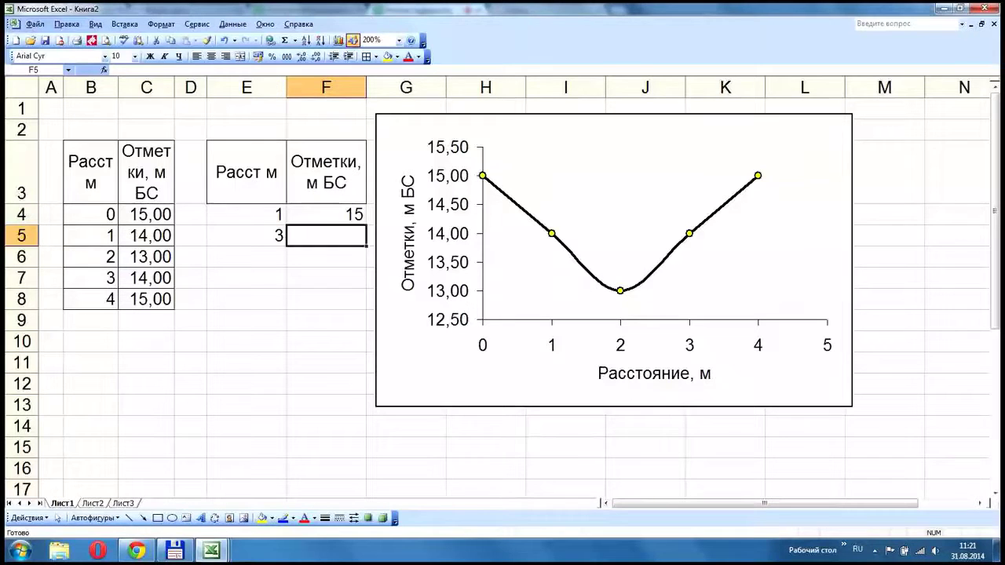
type("15")
key("Return")
- Copy the coordinate pairs in E4:F5 to the block starting at E7
left_click_drag(246, 214, 326, 236)
key("ctrl+c")
left_click(247, 278)
key("ctrl+v")
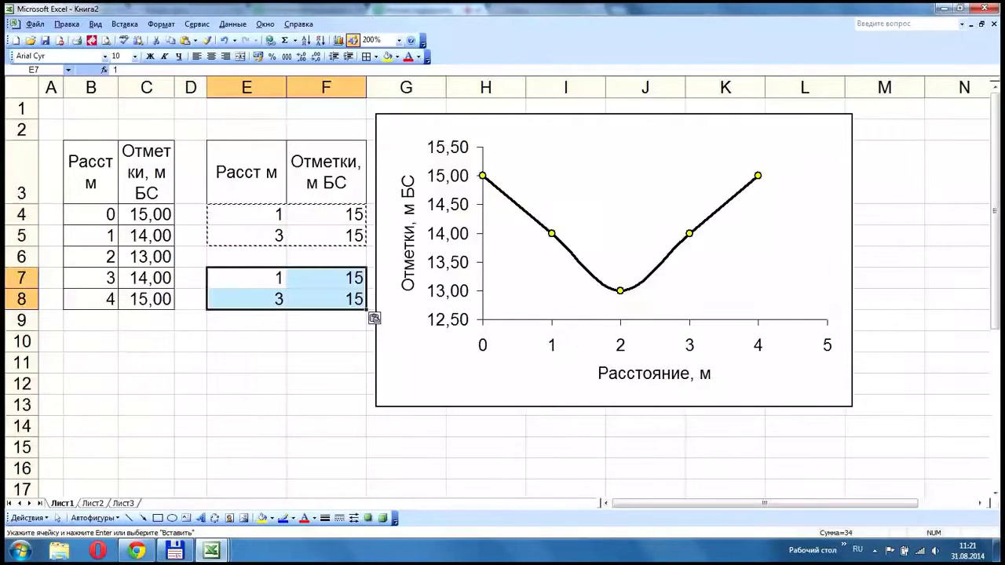
- Paste the copied coordinate pairs into the blocks starting at E10, E13 and E16
scroll(246, 278, "down", 1)
left_click(247, 236)
key("ctrl+v")
left_click(246, 299)
key("ctrl+v")
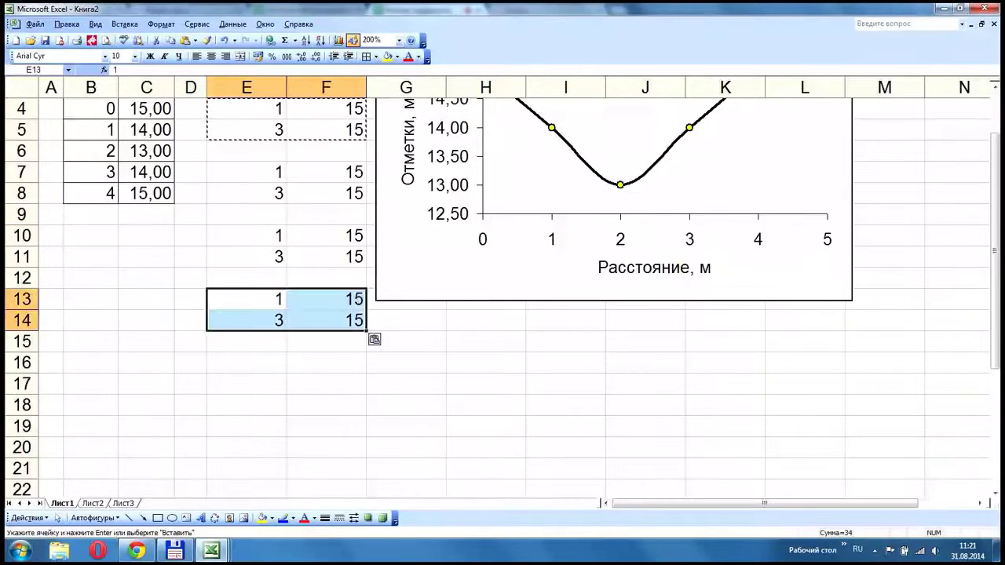
left_click(247, 363)
key("ctrl+v")
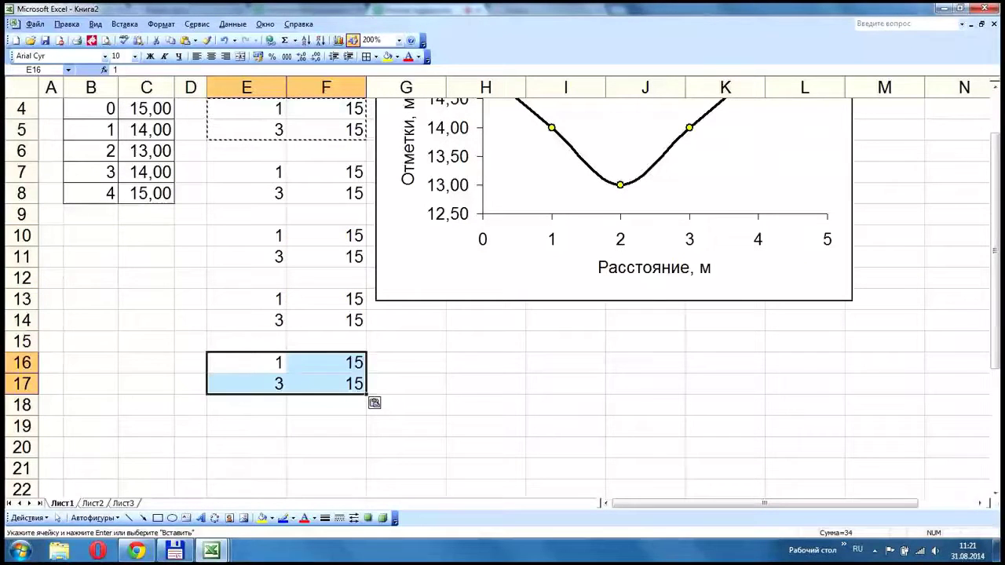
- Set the elevations to 14 in F7:F8 and 13 in F10:F11
scroll(502, 298, "up", 1)
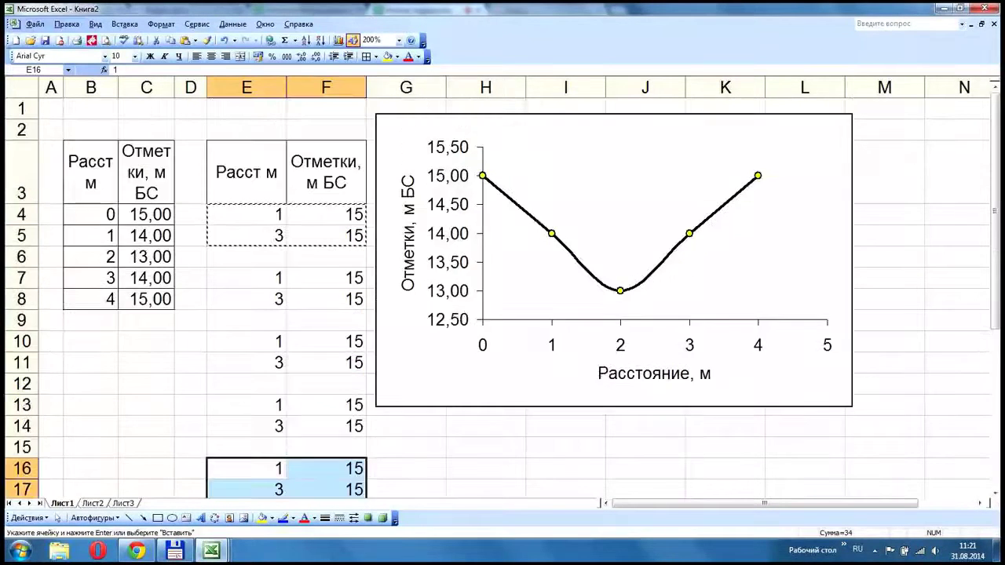
left_click(326, 278)
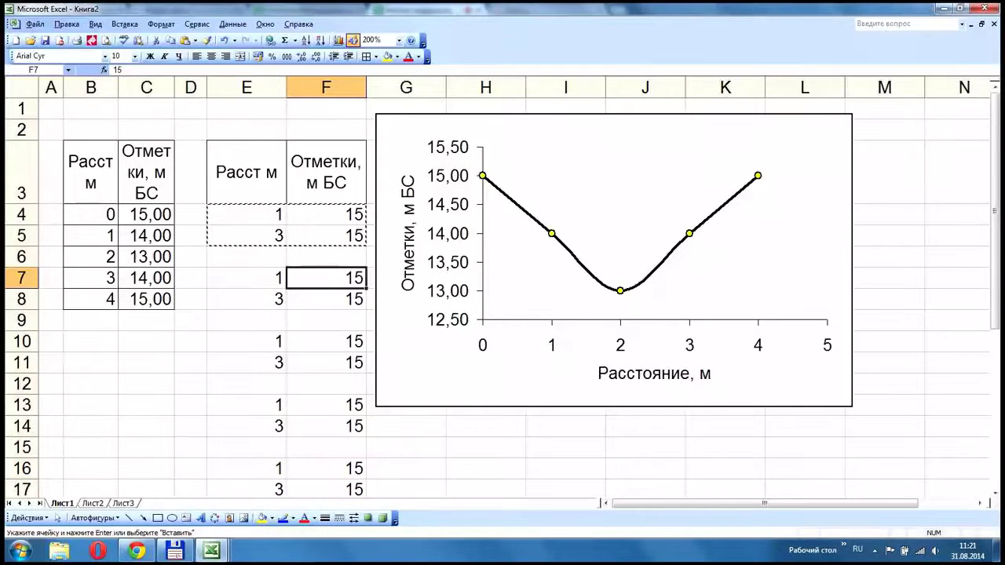
type("14")
key("Return")
type("14")
key("Return")
key("Return")
type("1")
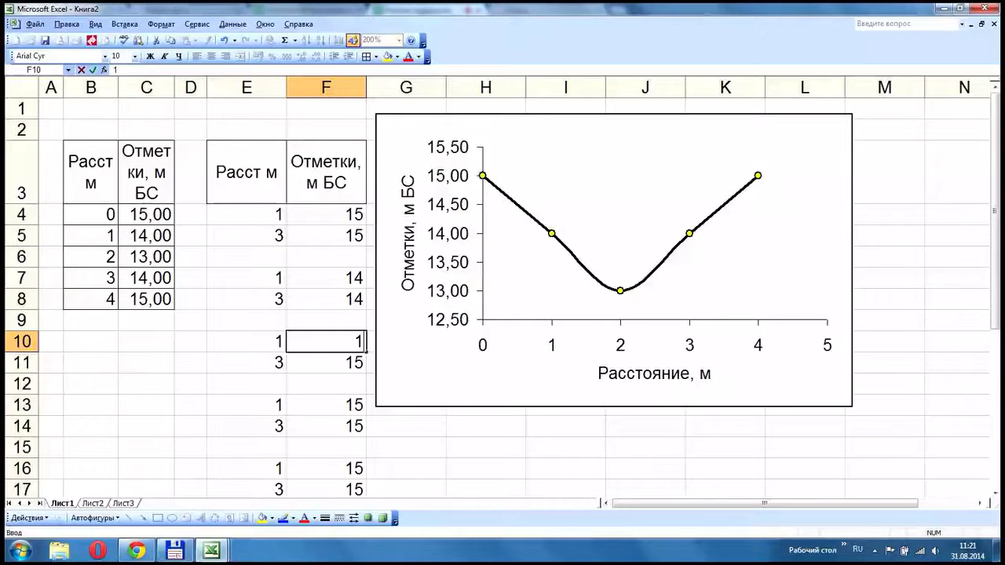
type("3")
key("Return")
type("13")
key("Return")
scroll(503, 298, "down", 1)
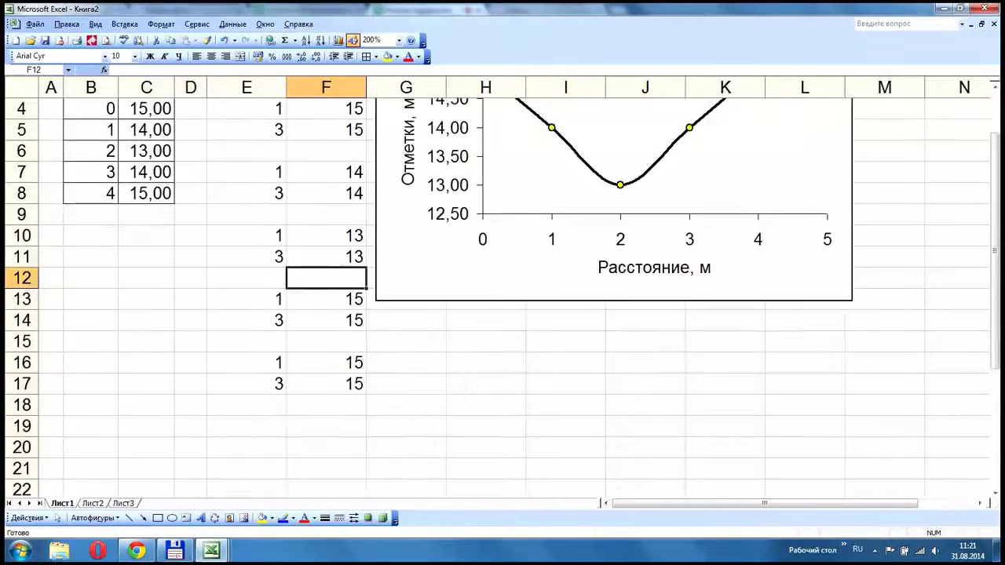
key("Return")
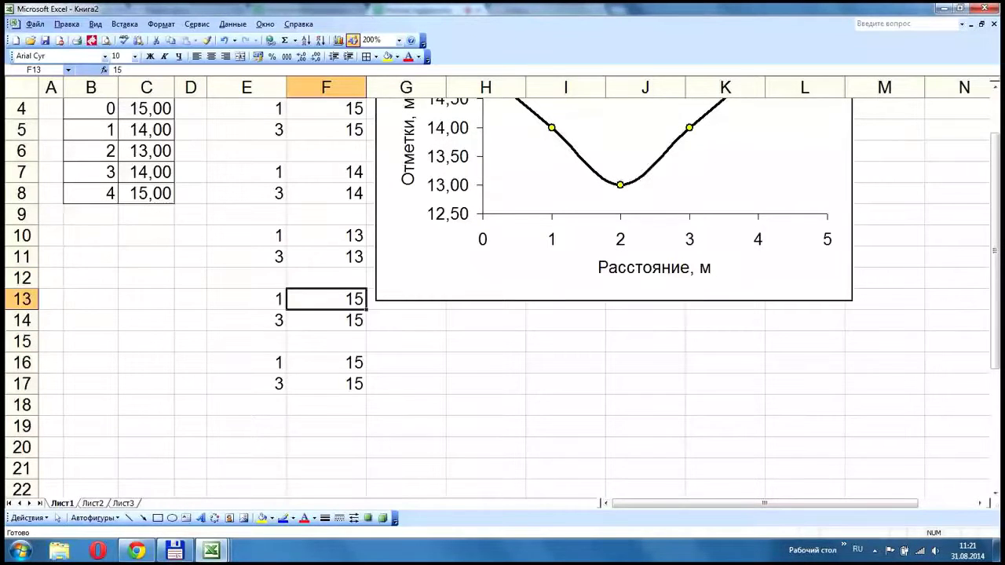
- Set the elevations to 14,5 in F7:F8, 14 in F10:F11, 13,5 in F13:F14 and 13 in F16:F17
scroll(502, 299, "up", 1)
left_click(326, 278)
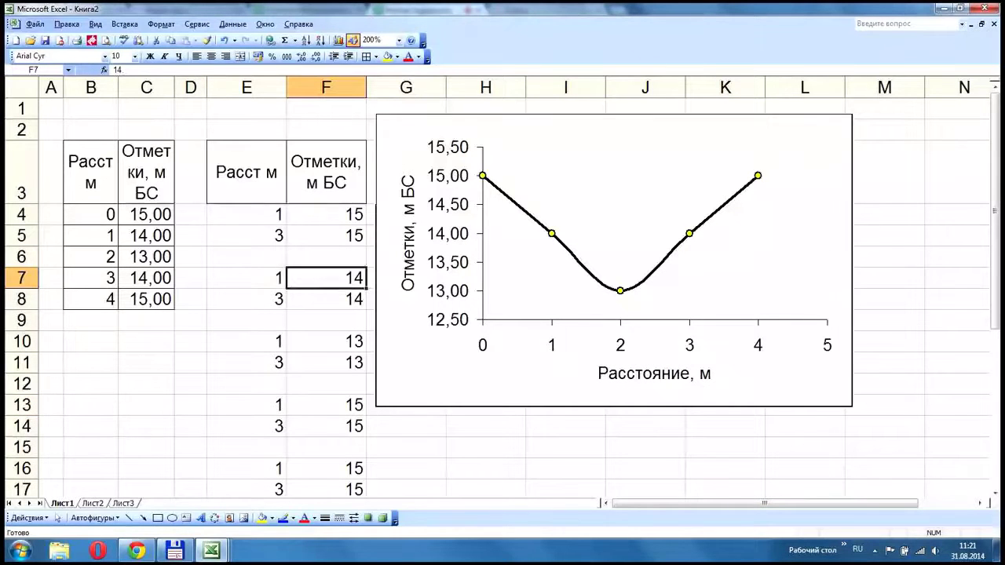
type("14,5")
key("Return")
type("14,5")
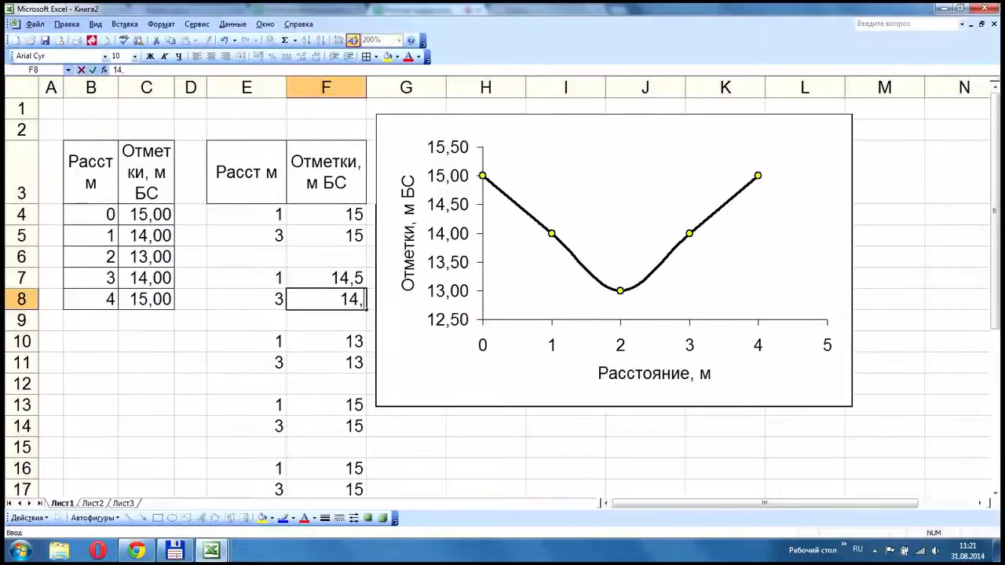
key("Return")
key("Return")
type("14")
key("Return")
type("14")
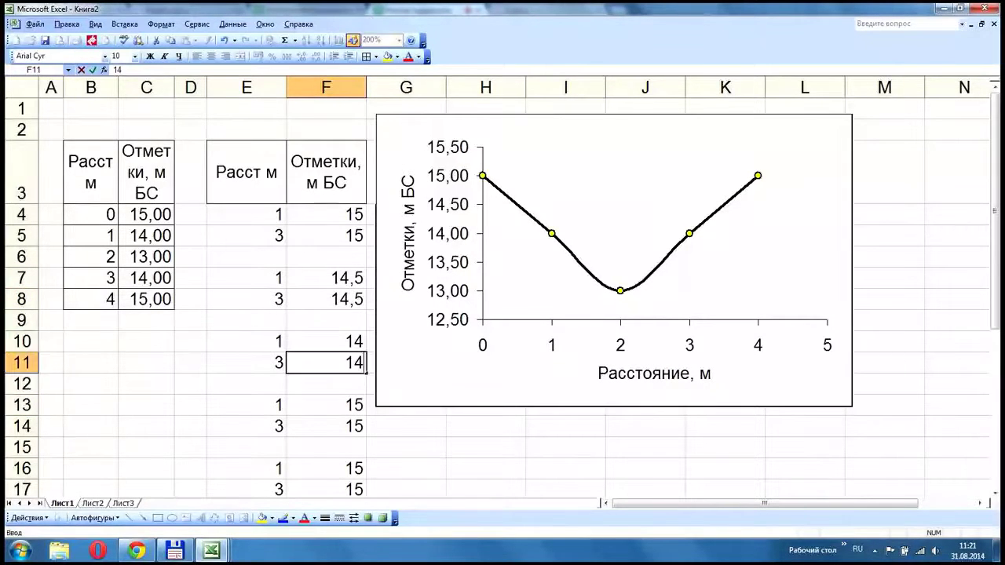
key("Return")
key("Return")
type("13,")
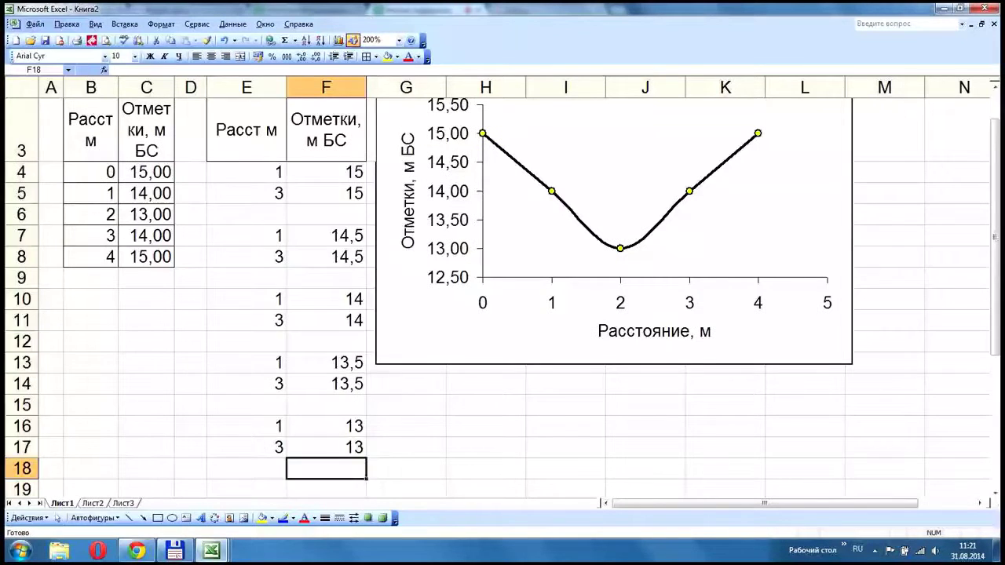
- Copy the level-line coordinates in E4:F17
left_click_drag(247, 173, 327, 448)
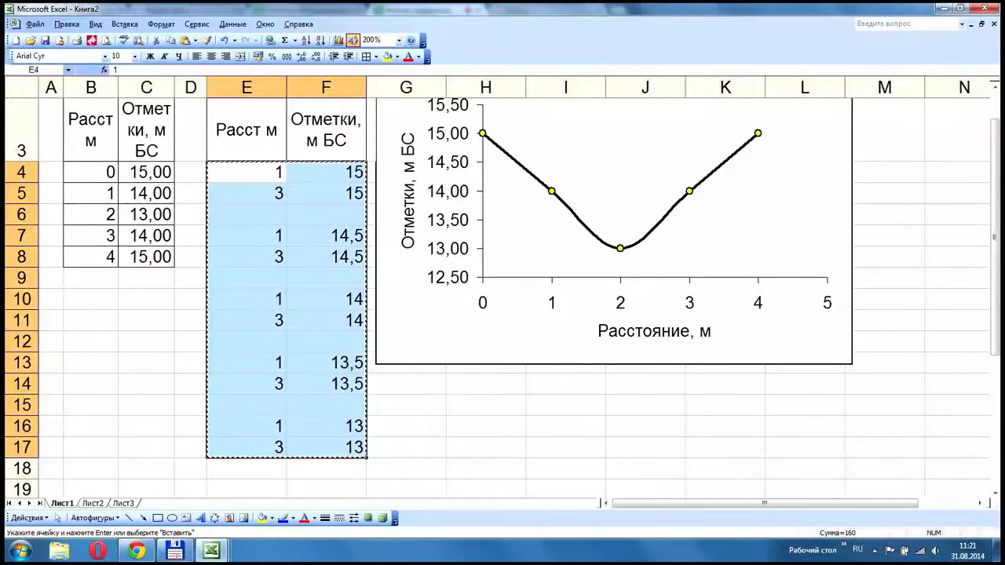
- Copy E4:F17 and paste-special it into the profile chart as a new series with column E as X values
left_click(171, 40)
left_click(428, 326)
scroll(817, 345, "up", 1)
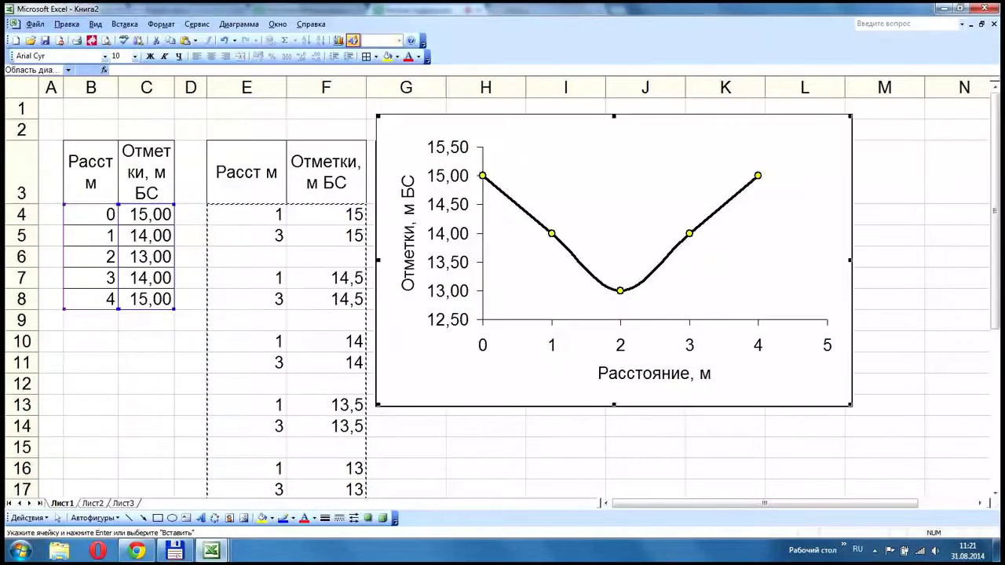
left_click(67, 24)
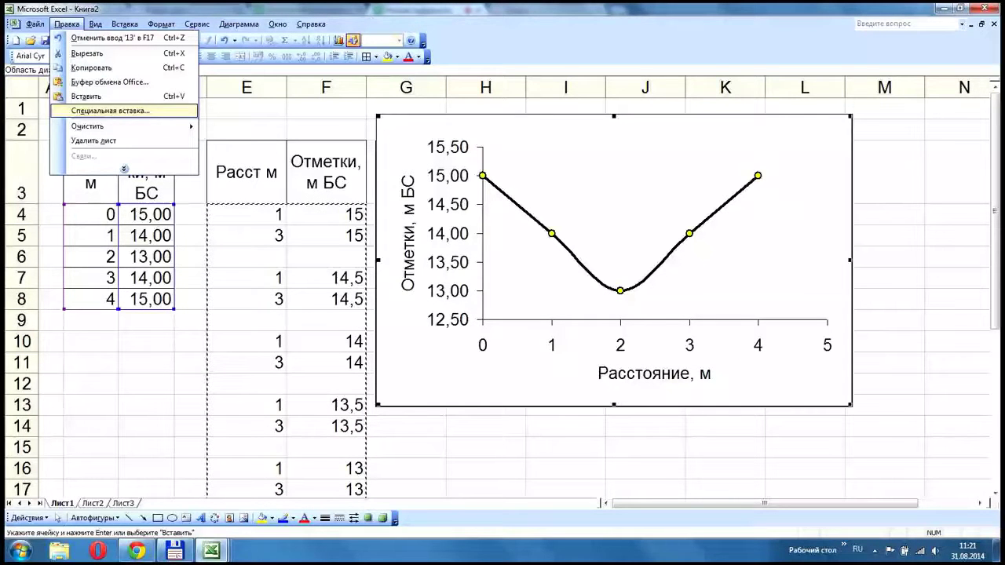
left_click(110, 110)
left_click(584, 235)
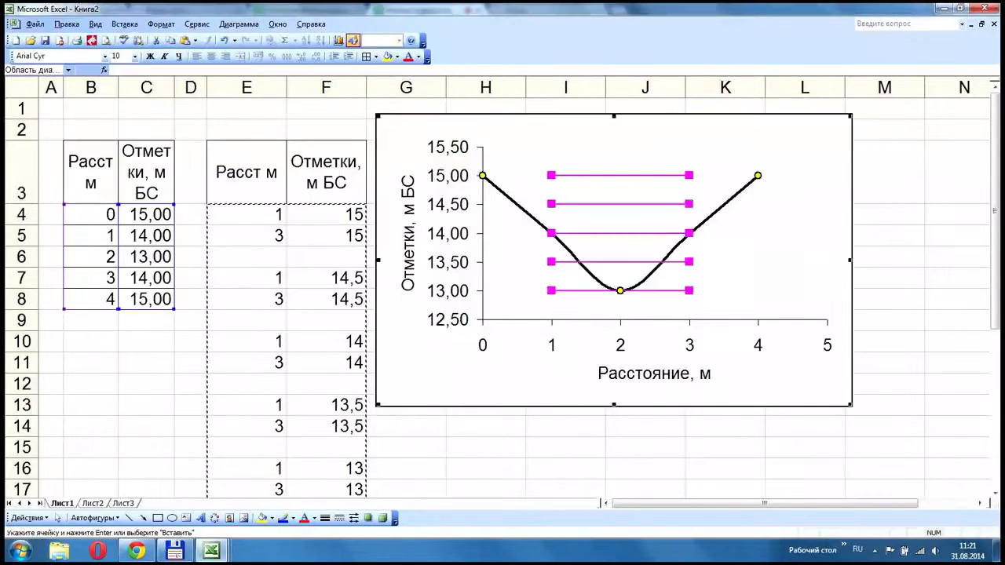
- Stretch both ends of the 15 m level line in the chart to the profile curve, at 0 and about 3.99 m
left_click(686, 204)
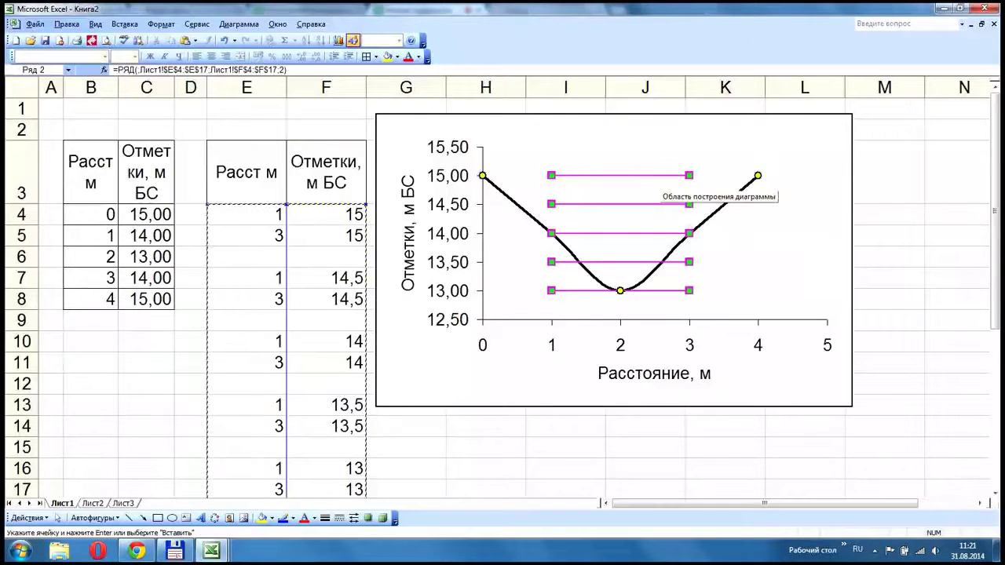
left_click(663, 176)
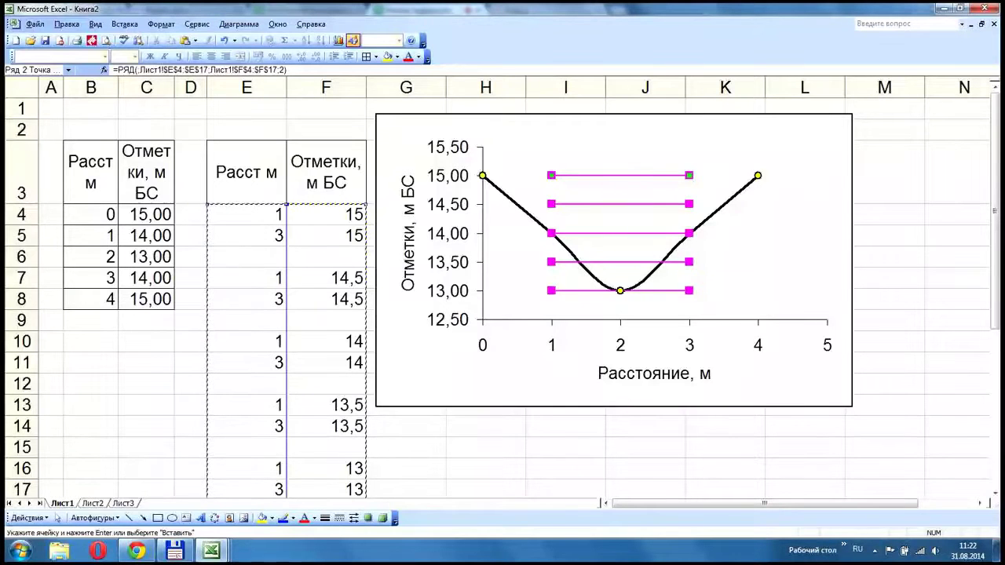
left_click_drag(689, 175, 755, 175)
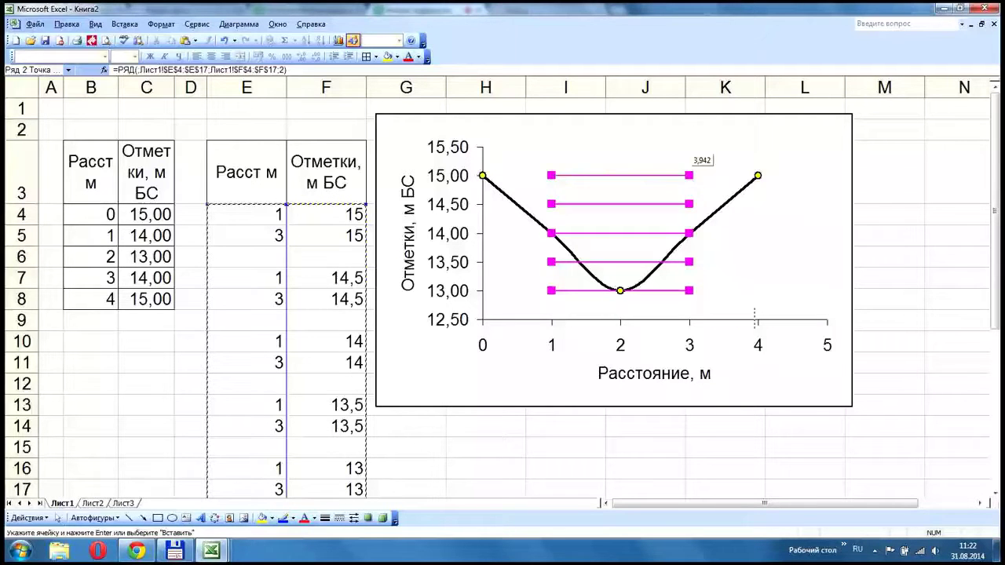
left_click_drag(755, 175, 755, 176)
key("Escape")
left_click_drag(689, 175, 758, 176)
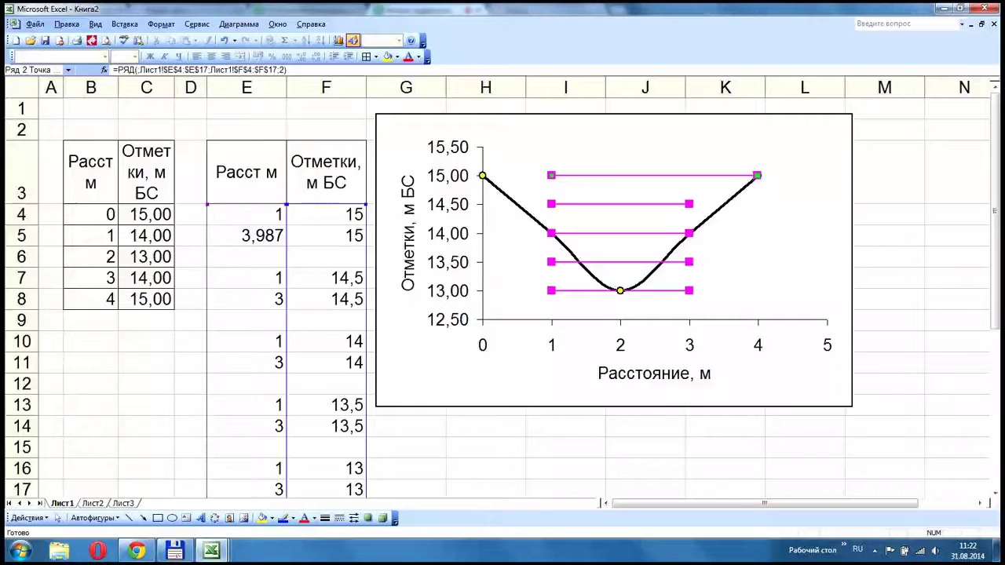
left_click(247, 236)
left_click_drag(551, 175, 482, 175)
- Move both ends of the 14.5 m level line onto the profile curve, at about 0.515 and 3.508 m
left_click(551, 204)
left_click_drag(551, 205, 516, 204)
left_click(690, 204)
left_click_drag(690, 204, 724, 204)
- Move both ends of the 13.5 m level line onto the profile curve, at about 1.41 and 2.613 m
left_click(551, 262)
double_click(552, 262)
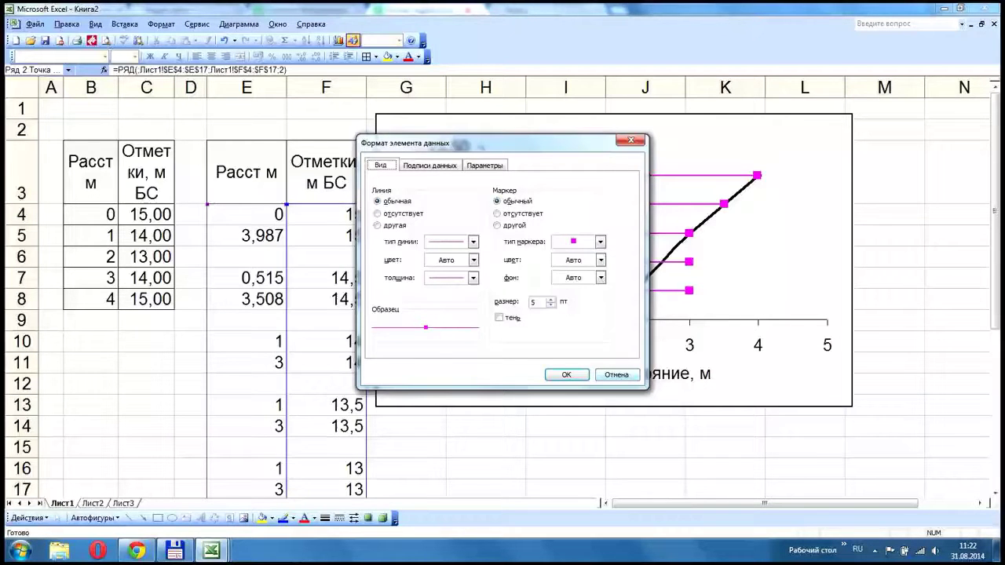
left_click(617, 375)
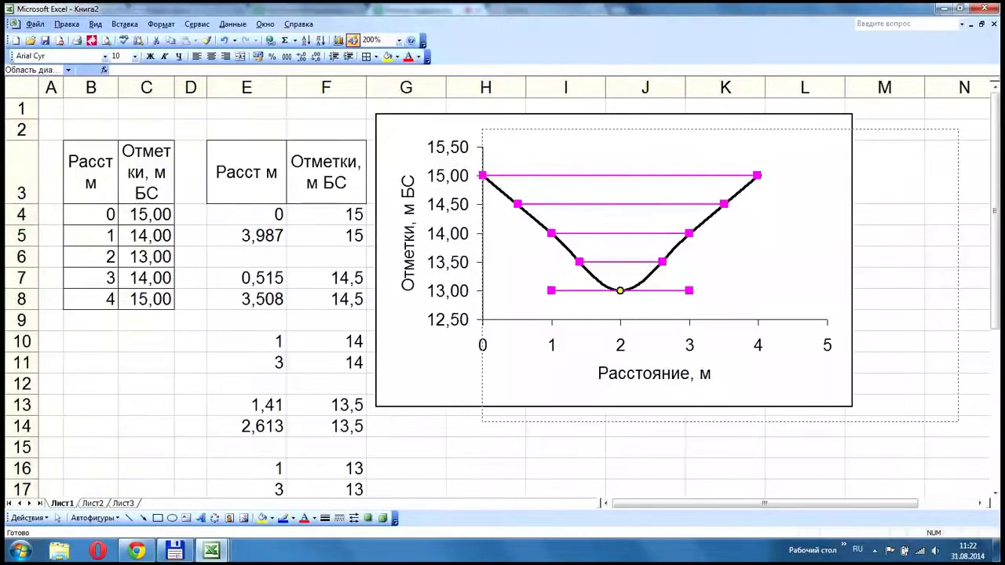
- Move the chart aside to free column G and enter the heading "Ширина, м" in G3
left_click_drag(786, 377, 891, 392)
scroll(892, 392, "down", 1)
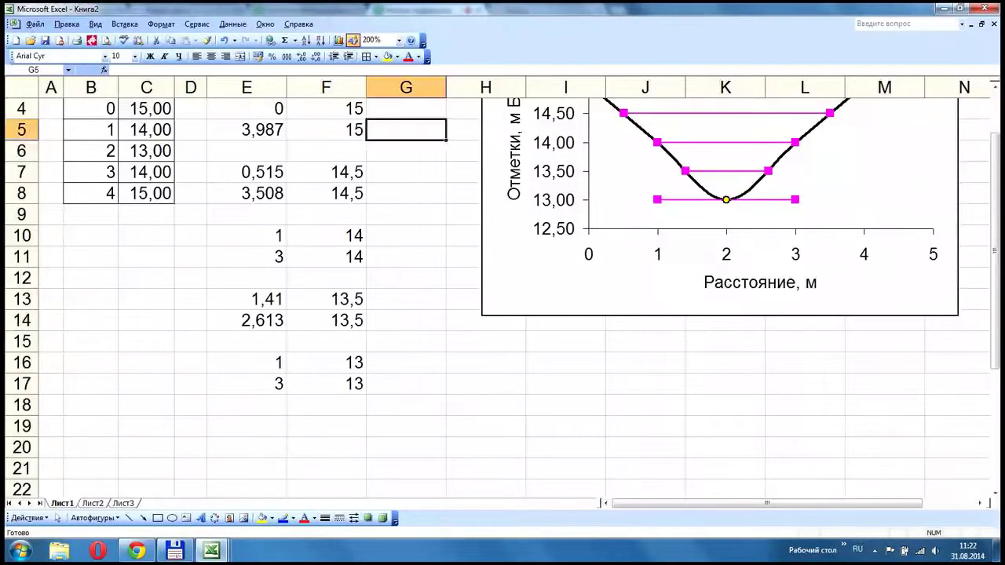
- Calculate the width at the 15 m level in G5 as E5-E4 and show it with two decimals
left_click(406, 130)
scroll(503, 299, "up", 1)
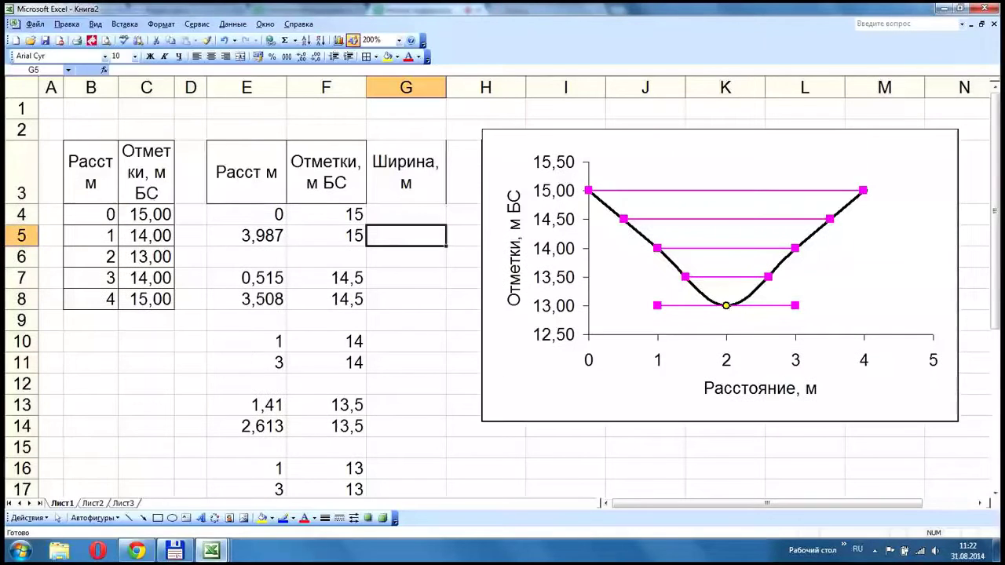
type("=")
left_click(246, 236)
type("-")
left_click(246, 214)
key("Return")
left_click(406, 236)
left_click(316, 56)
- Copy the width formula from G5 to G8, dock the formula auditing toolbar and trace the precedents of G8
key("ctrl+c")
left_click(406, 299)
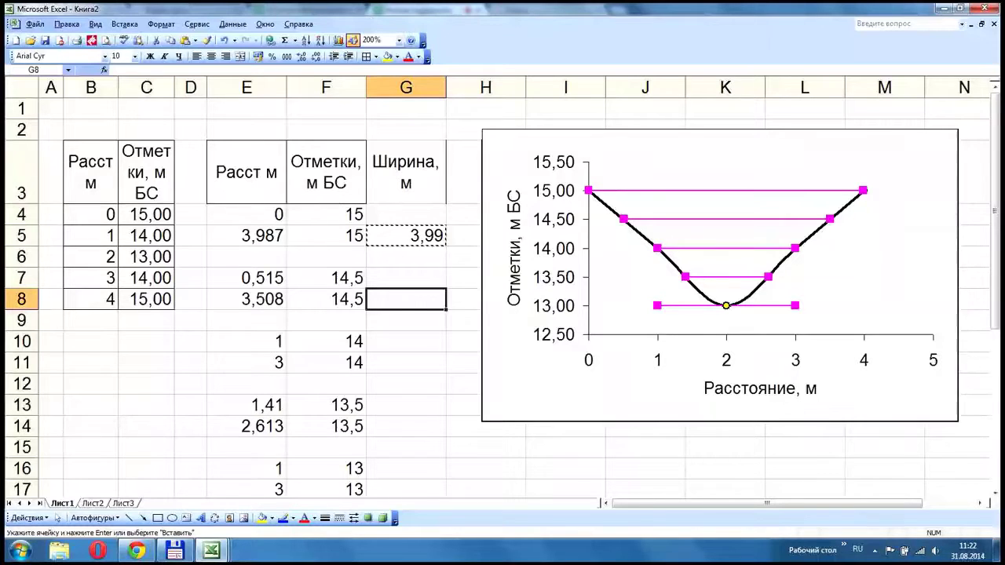
key("ctrl+v")
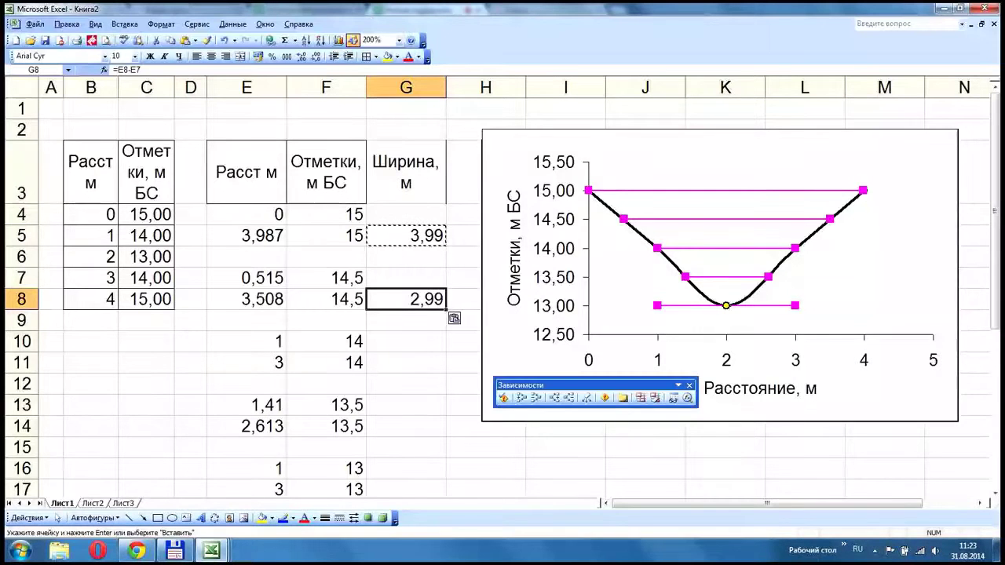
left_click_drag(522, 385, 459, 56)
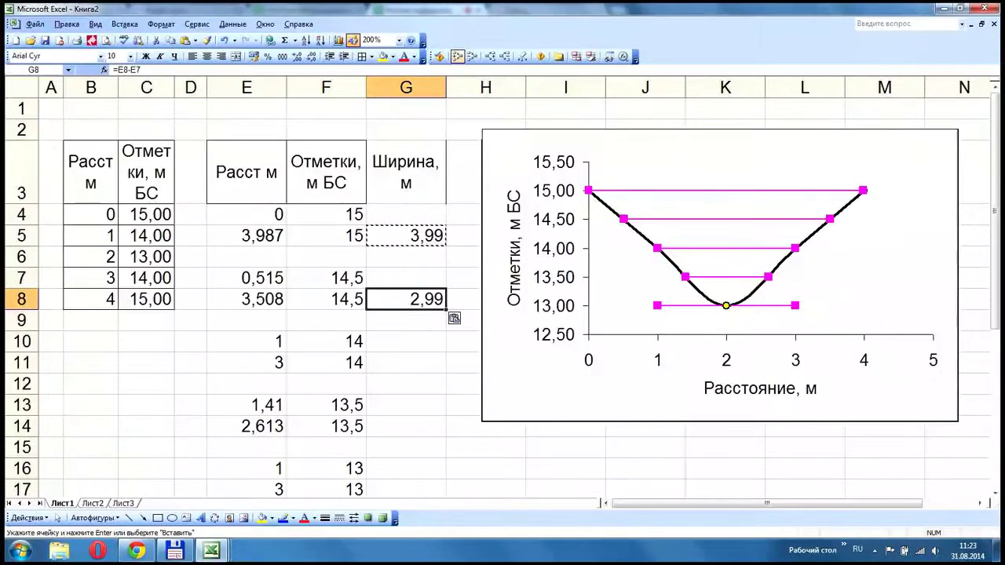
left_click(457, 57)
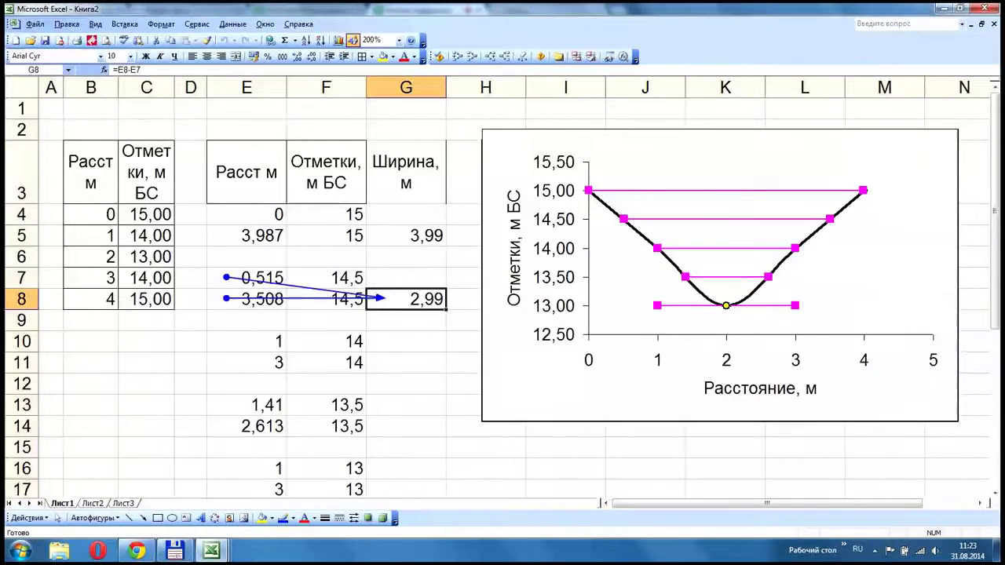
- Format the distances in E4:E17 with two decimal places
scroll(502, 314, "down", 1)
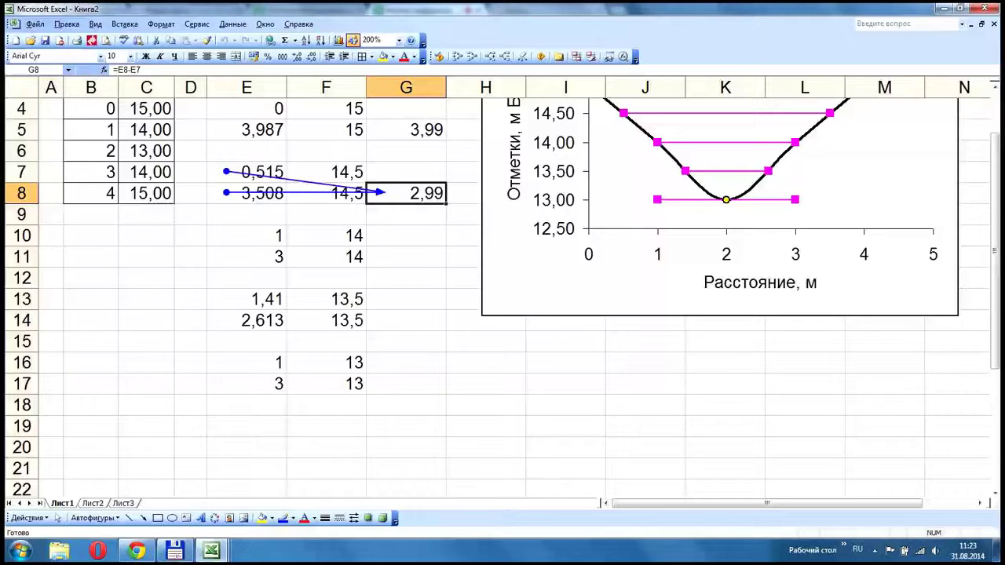
scroll(326, 298, "up", 1)
left_click(246, 214)
scroll(247, 298, "down", 3)
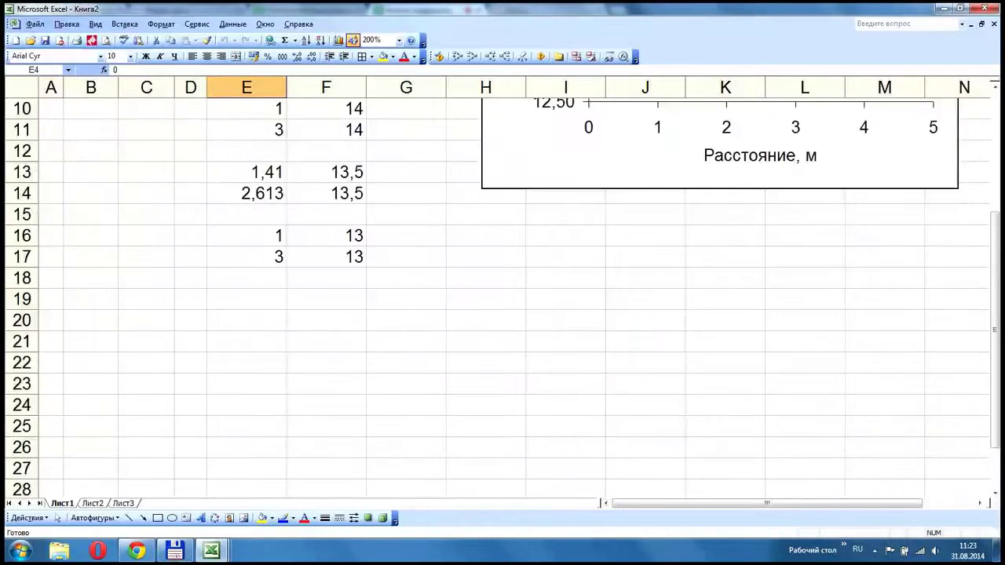
left_click(247, 256, "shift")
scroll(247, 256, "up", 3)
left_click(297, 56)
left_click(296, 57)
left_click(312, 56)
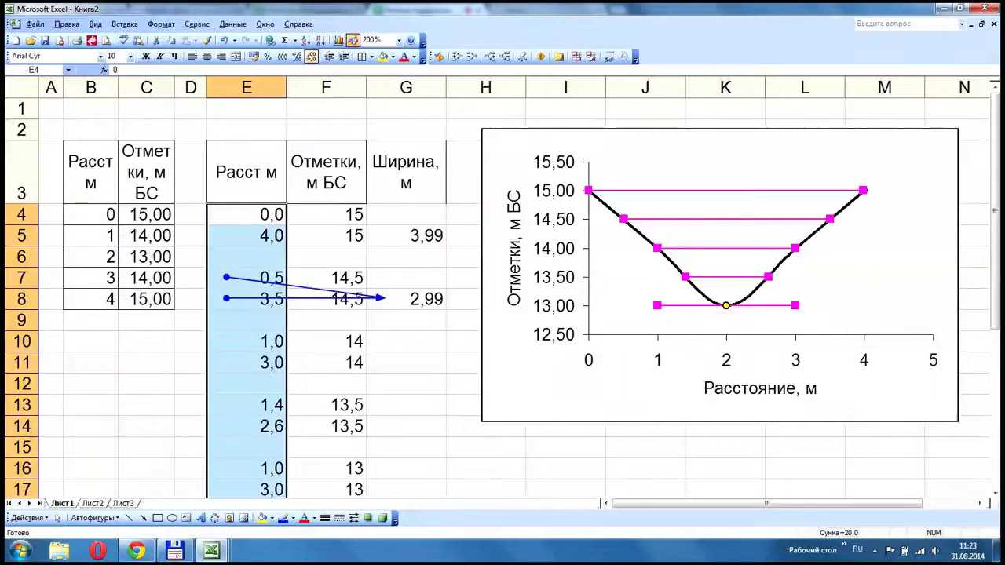
left_click(297, 56)
- Copy the width formula from G8 to G11 and trace its precedents
left_click(406, 299)
key("ctrl+c")
scroll(406, 299, "down", 1)
left_click(406, 256)
key("ctrl+v")
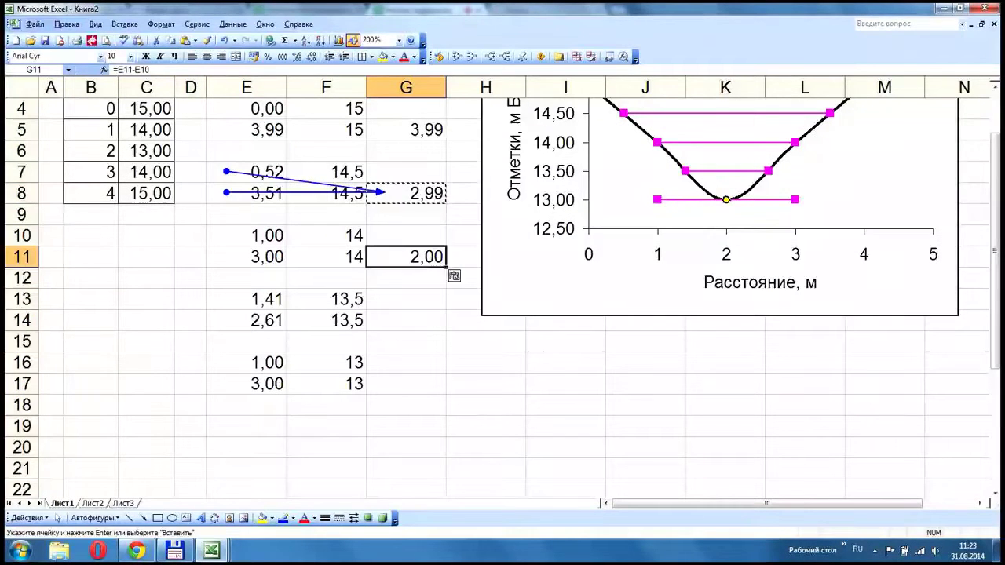
left_click(458, 57)
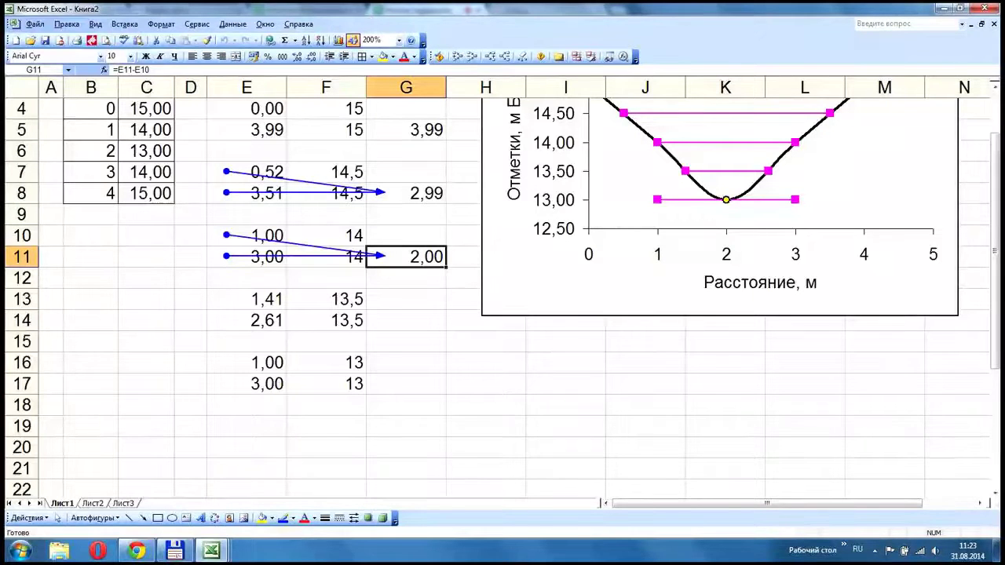
- Copy the width formula from G11 to G14 for the 13.5 m level
left_click(406, 321)
left_click(406, 256)
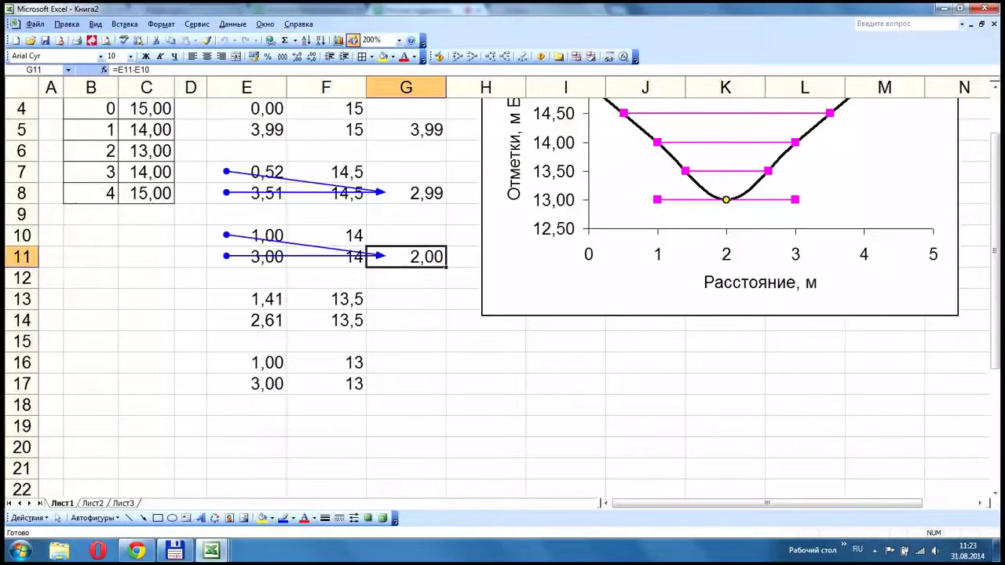
key("ctrl+c")
left_click(406, 321)
key("ctrl+v")
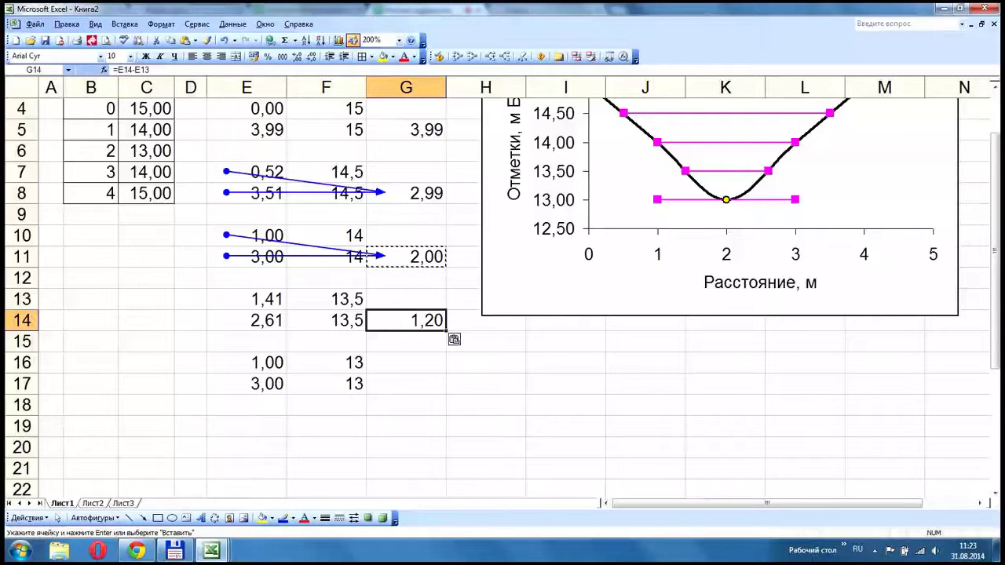
- Enter 0 as the width for the 13 m level in G17 and clear the distances in E16:E17
left_click(406, 384)
type("0")
key("Return")
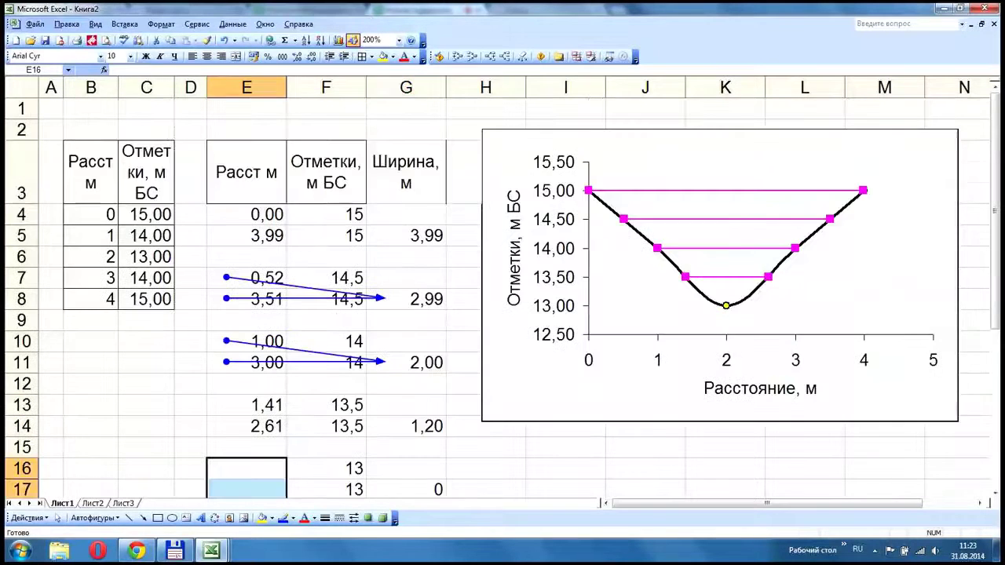
left_click_drag(207, 87, 332, 87)
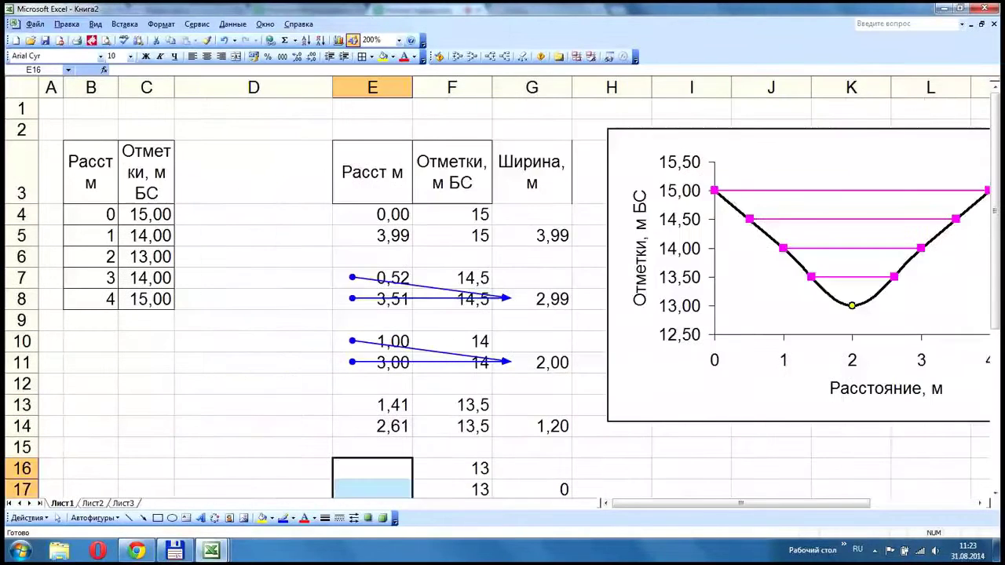
left_click(254, 173)
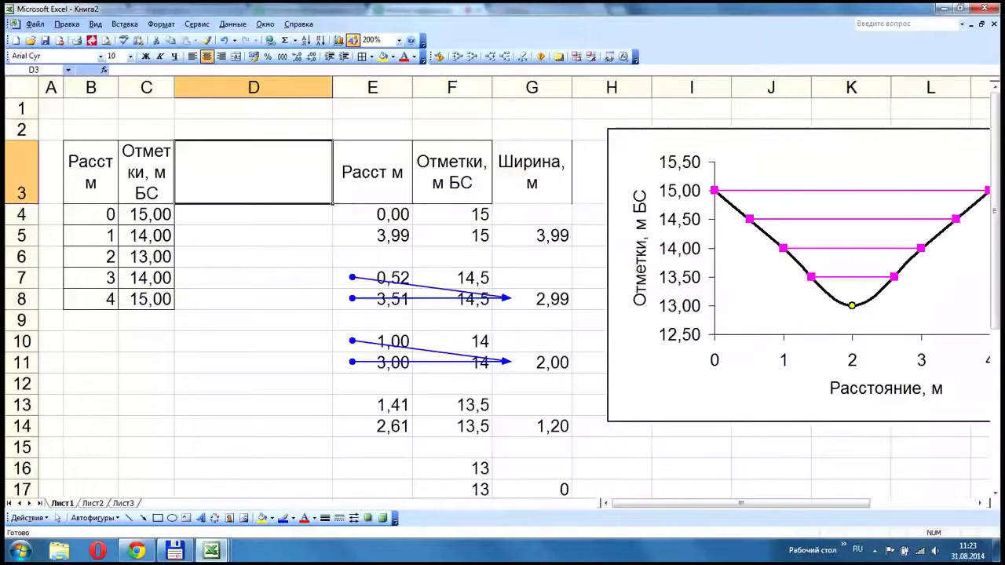
left_click_drag(332, 88, 225, 87)
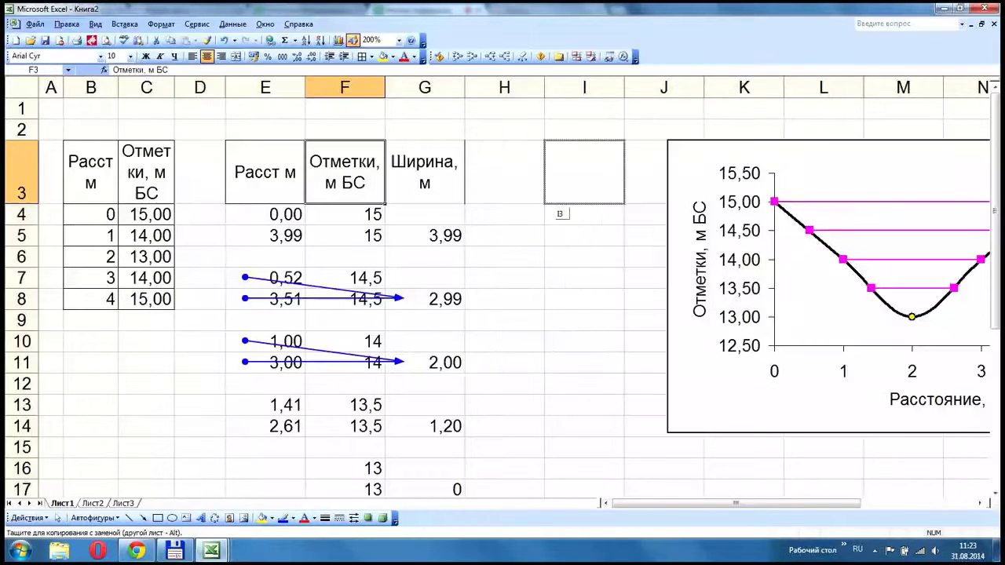
- Copy the headings "Отметки, м БС" and "Ширина, м" into I3 and J3 for a summary table
left_click_drag(584, 172, 584, 172)
left_click(664, 172)
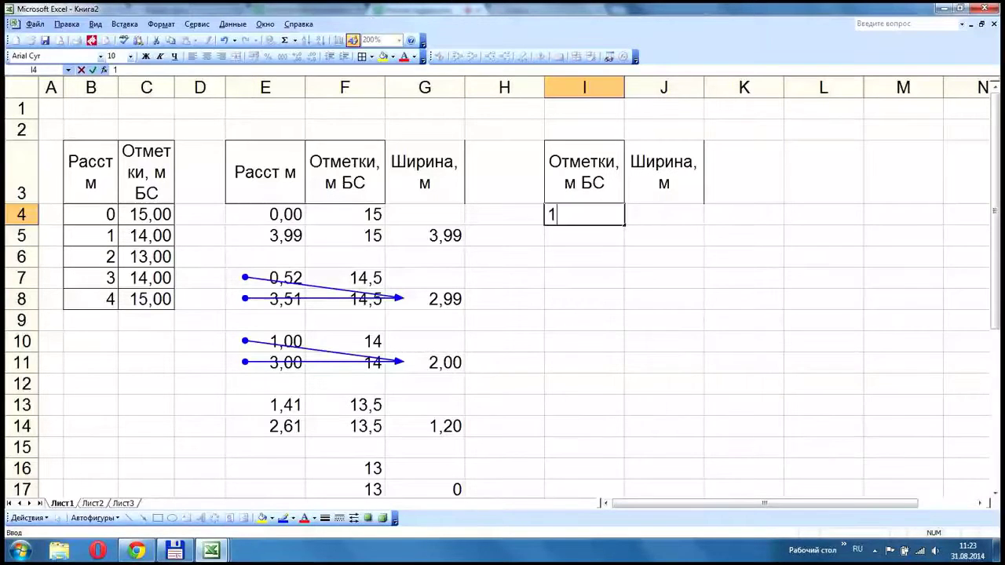
- Fill I4:I8 with elevations from 15 down to 13 in steps of 0,5 and show them with two decimals
type("5")
key("Return")
type("14,5")
key("Return")
left_click_drag(584, 214, 625, 309)
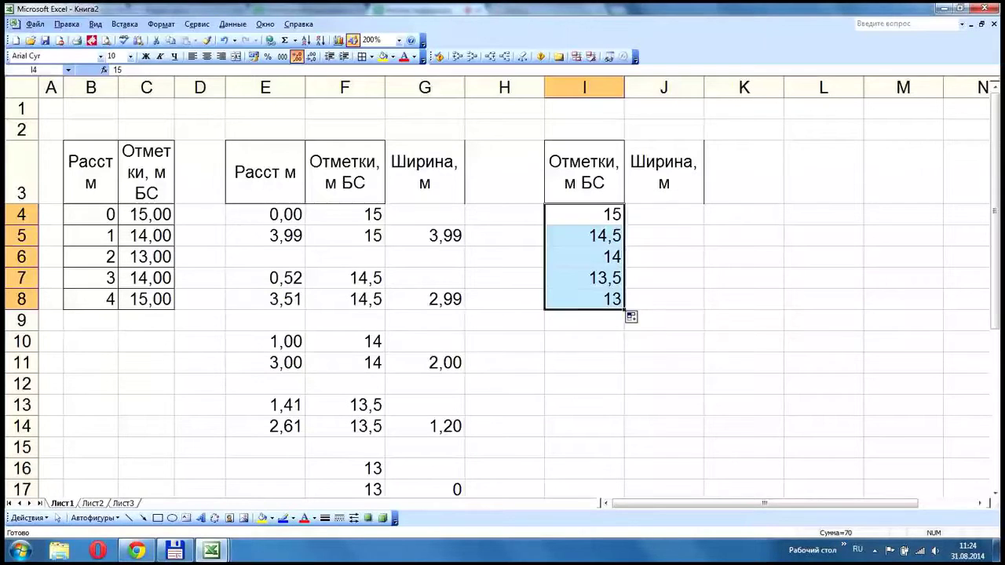
left_click(312, 57)
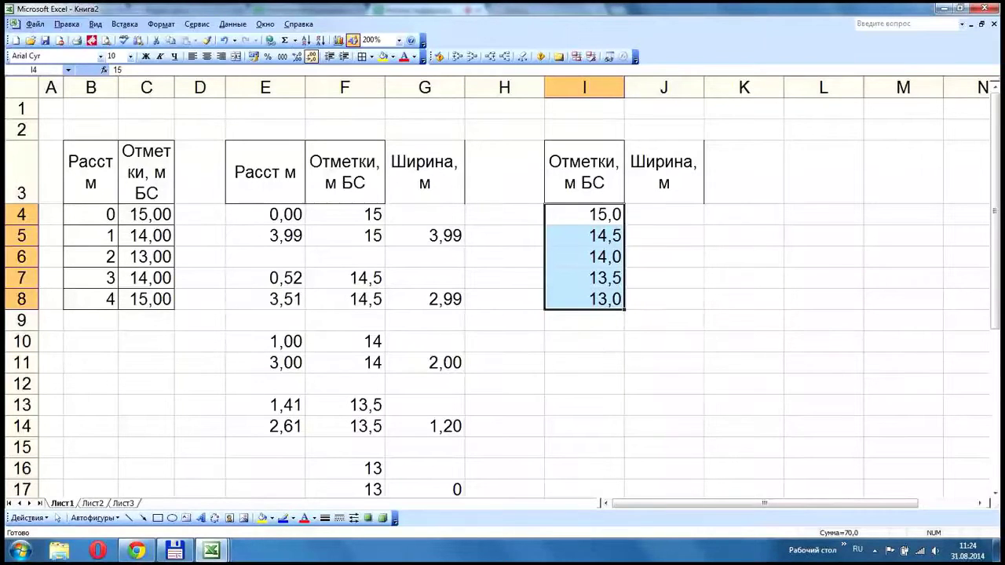
left_click(312, 57)
- Enter the widths 4, 3, 2, 1,2 and 0 in J4:J8 and show them with one decimal
left_click(664, 214)
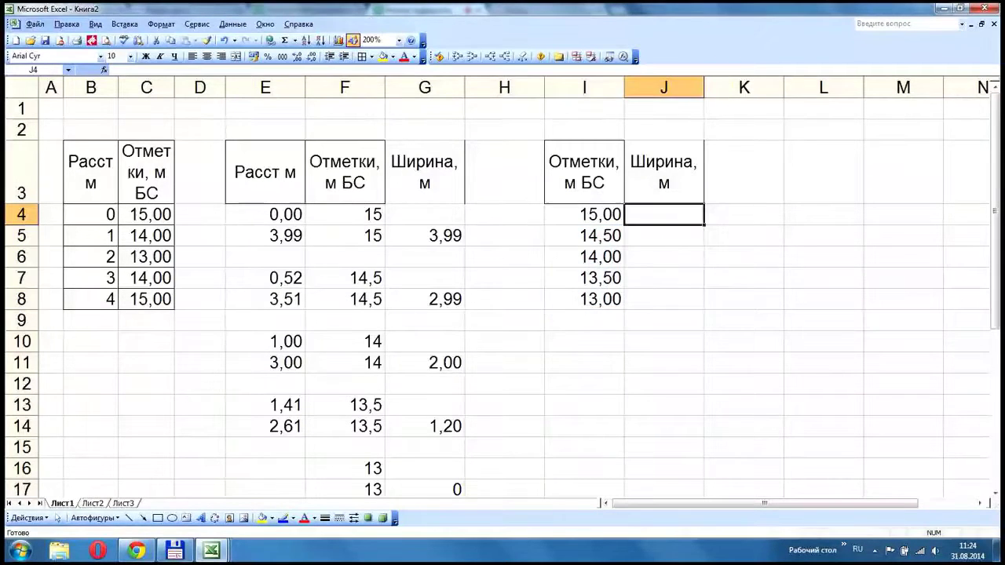
type("4")
key("Return")
type("3")
key("Return")
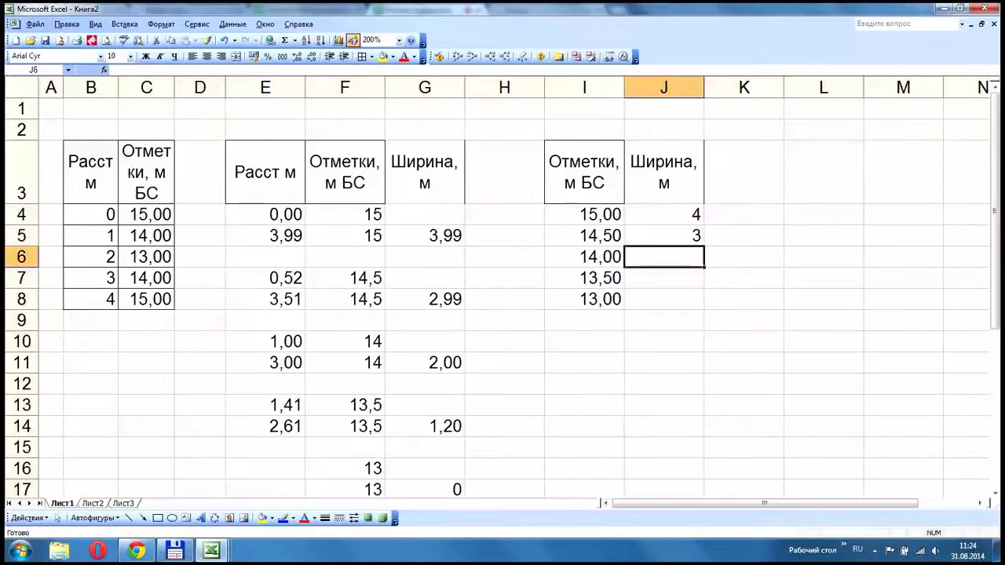
type("2")
key("Return")
type("1,2")
key("Return")
type("0")
key("Return")
left_click_drag(664, 214, 663, 299)
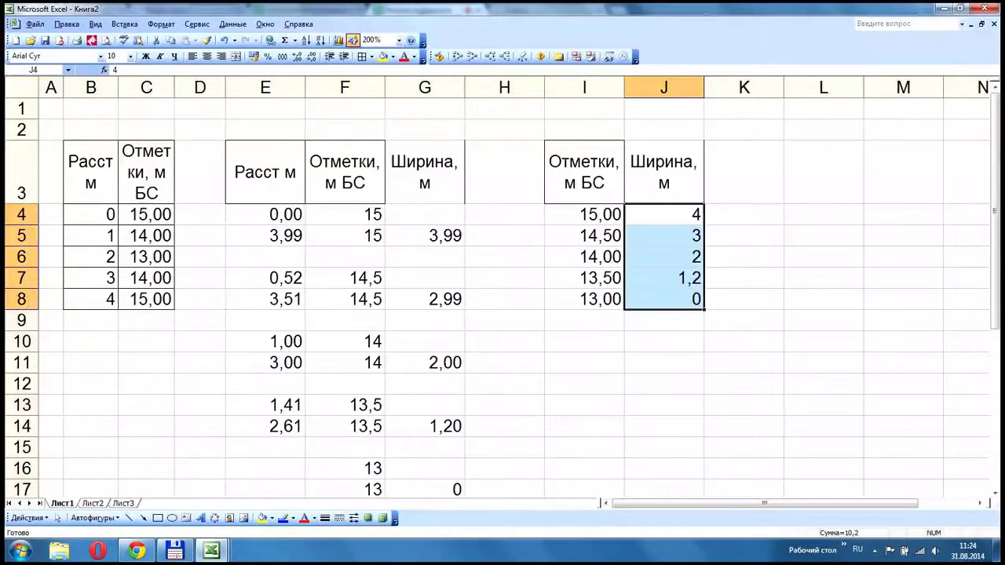
left_click(297, 57)
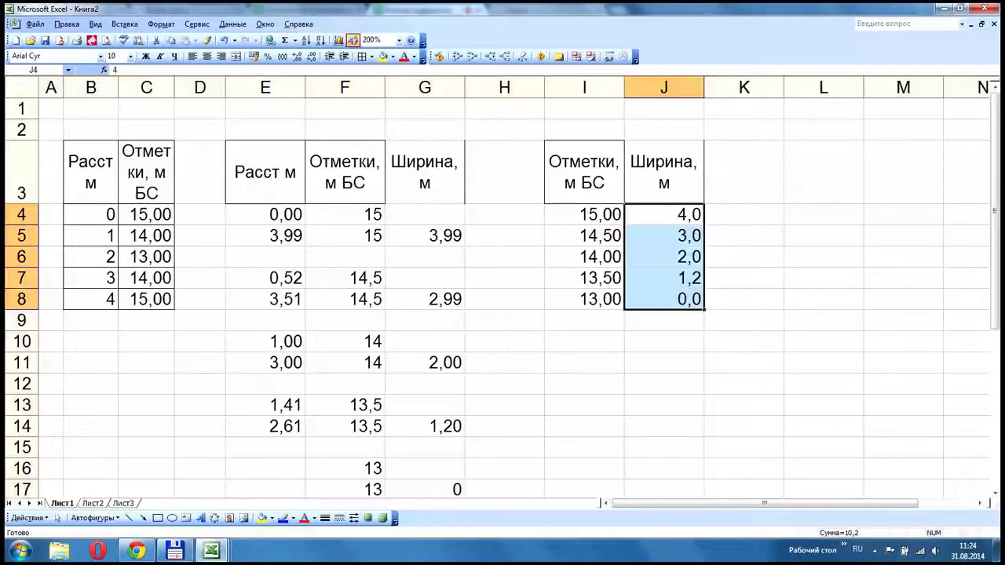
- Switch to Chrome and check the webinar chat for participants' messages
left_click(136, 550)
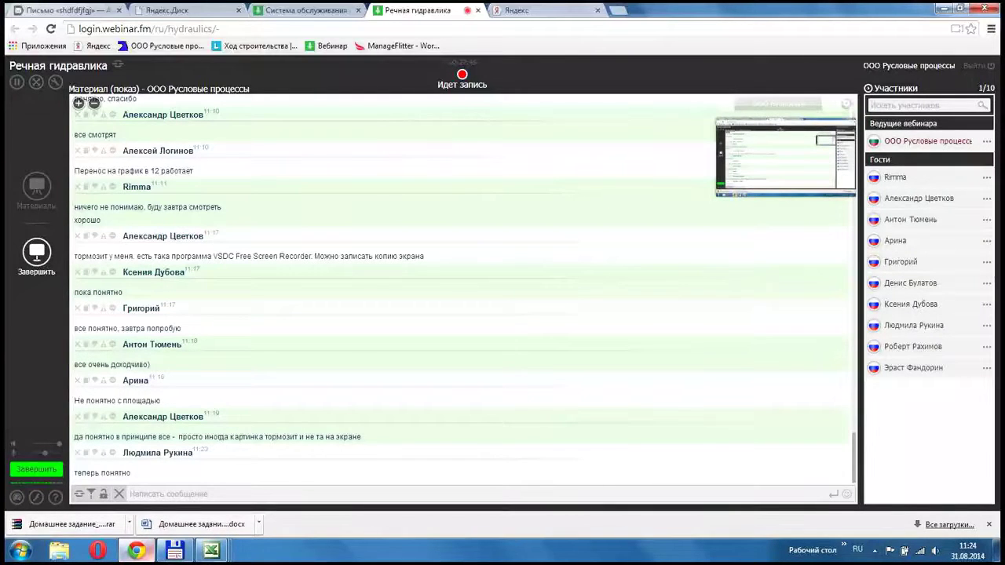
mouse_move(211, 552)
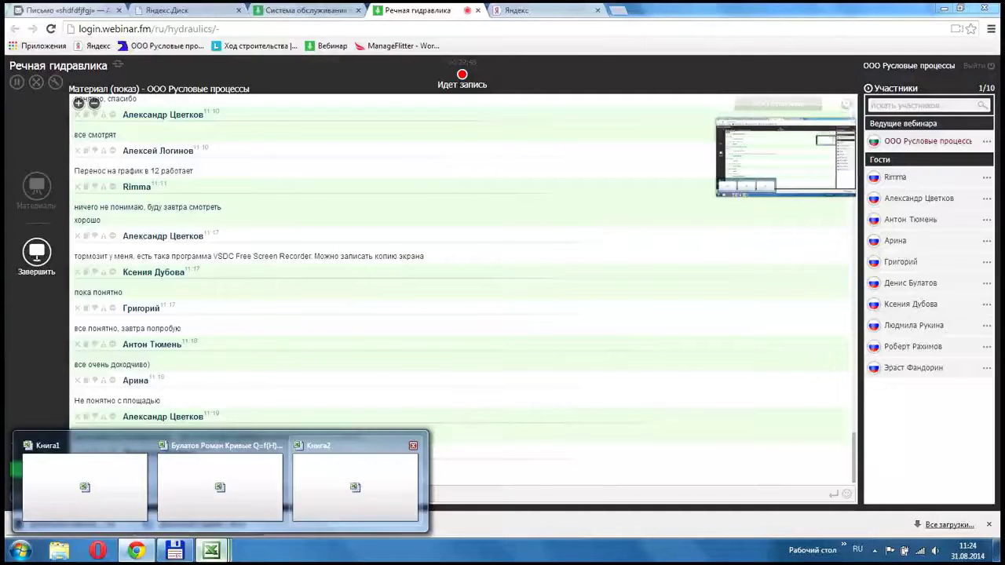
- Switch to the Excel workbook Книга2 and enter the headings "Площадь между линиями, м2" in K3 and "Площадь водного сечения, м2" in L3
left_click(355, 485)
left_click(744, 172)
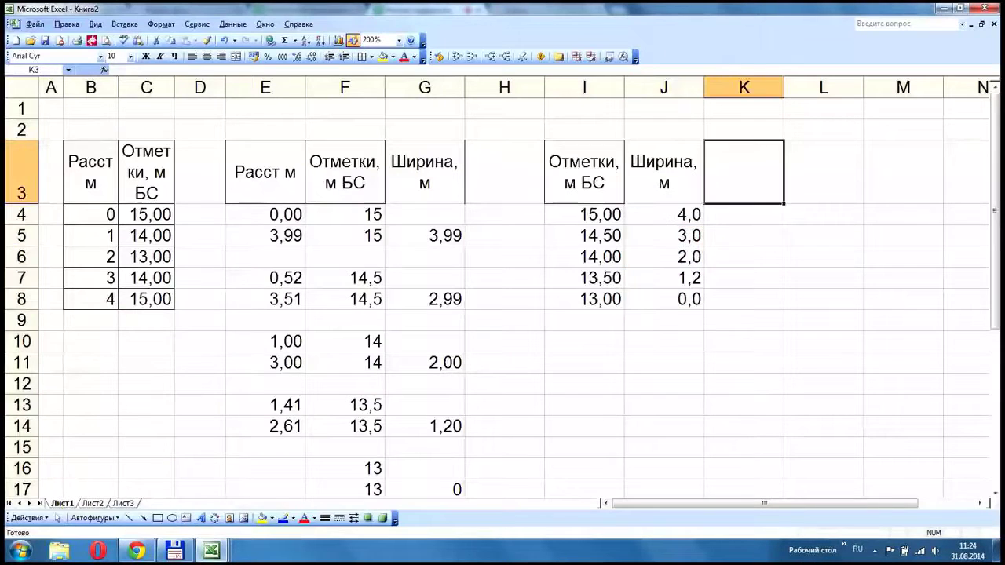
type("Промеж")
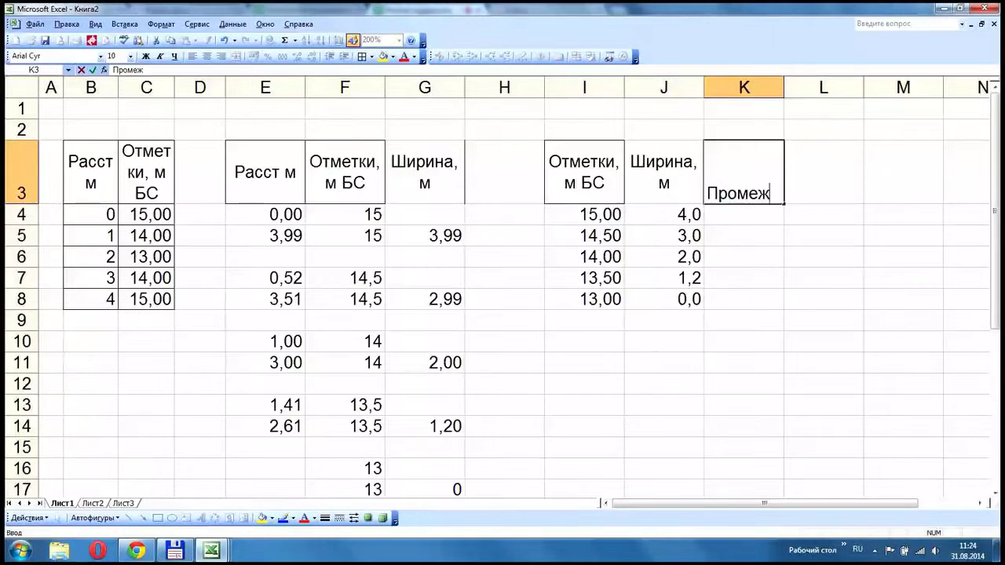
key("BackSpace")
key("BackSpace")
key("BackSpace")
key("BackSpace")
key("BackSpace")
key("BackSpace")
type("Площадь между линиями")
key("Return")
key("Up")
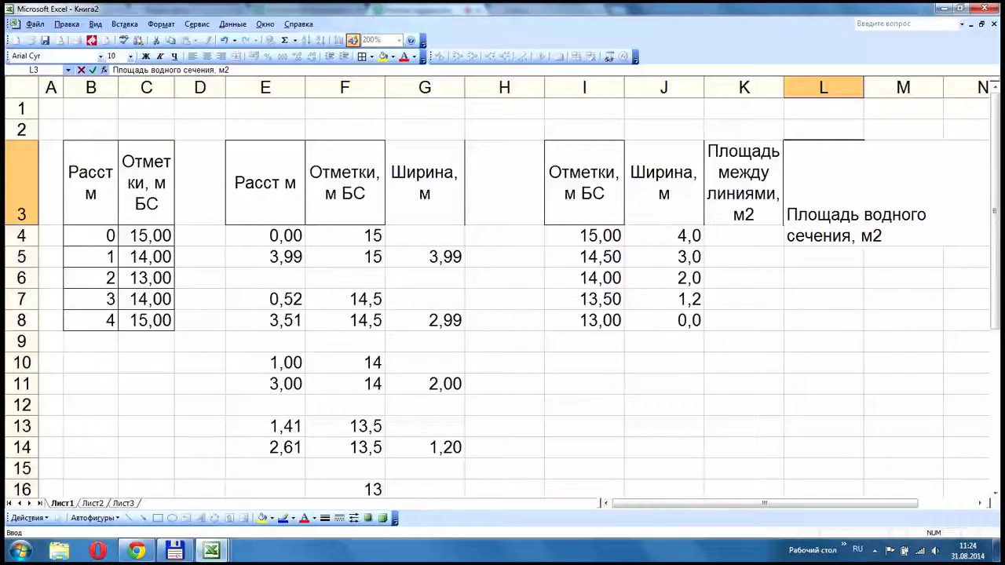
key("Return")
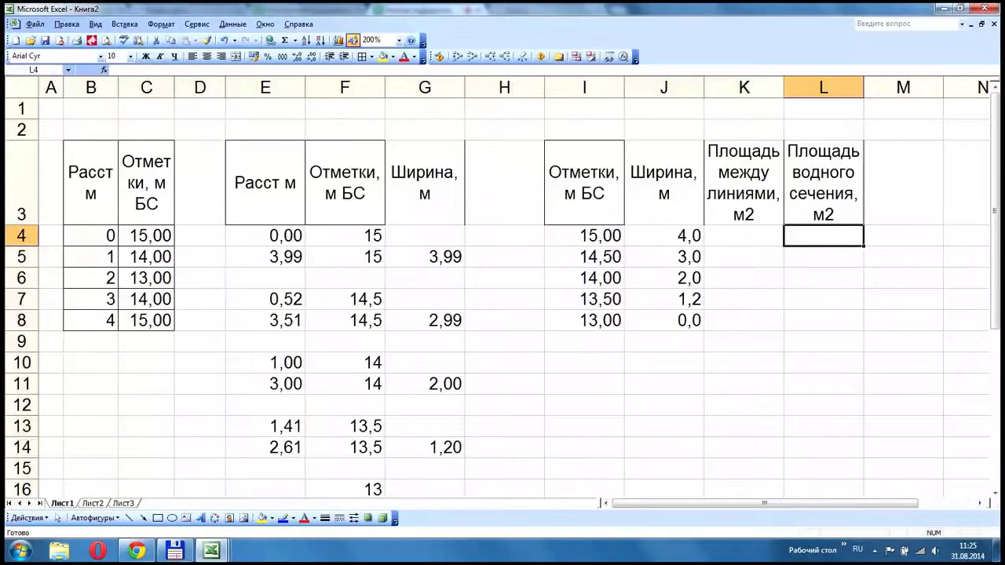
- Enter 0 in K8 and the formula =СРЗНАЧ(J7:J8)*0,5 in K7
left_click(744, 321)
type("0")
key("Return")
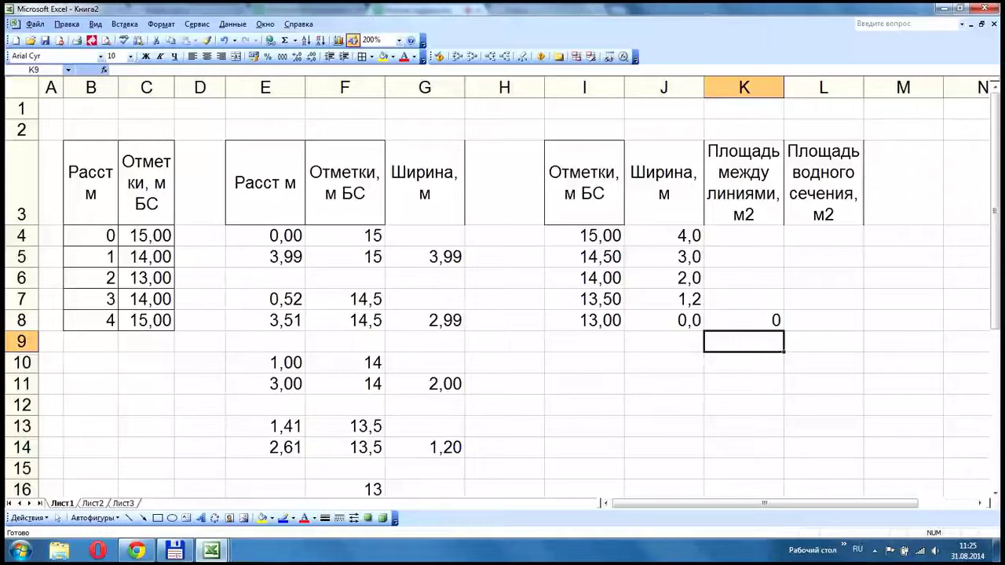
left_click(744, 299)
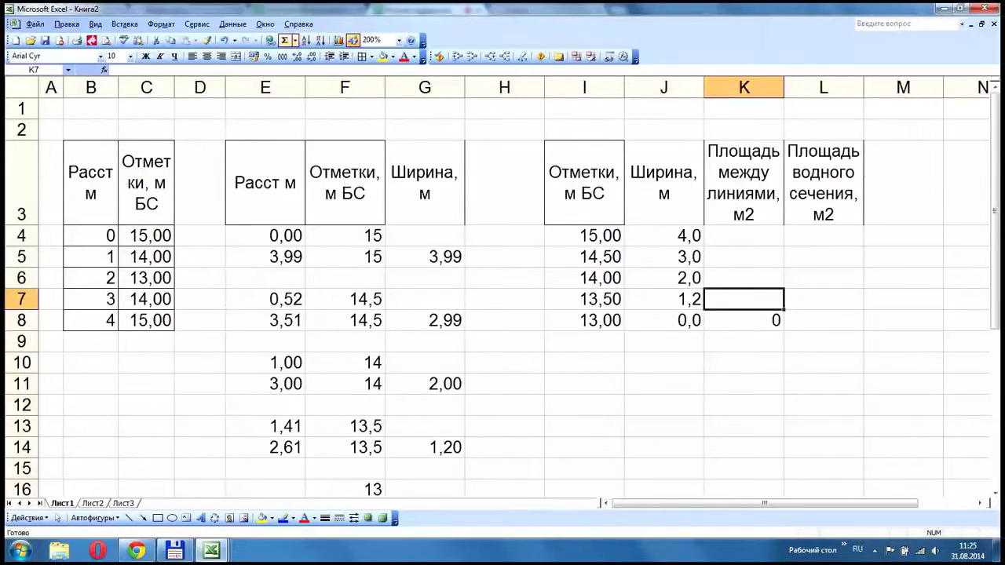
left_click(294, 40)
left_click(303, 67)
left_click_drag(664, 299, 666, 322)
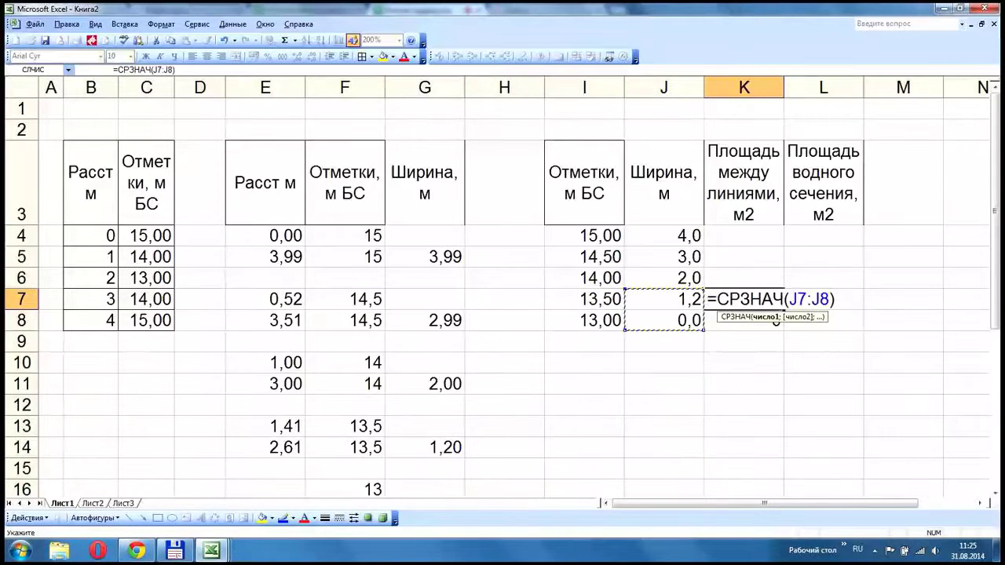
left_click(187, 70)
type("*0,5")
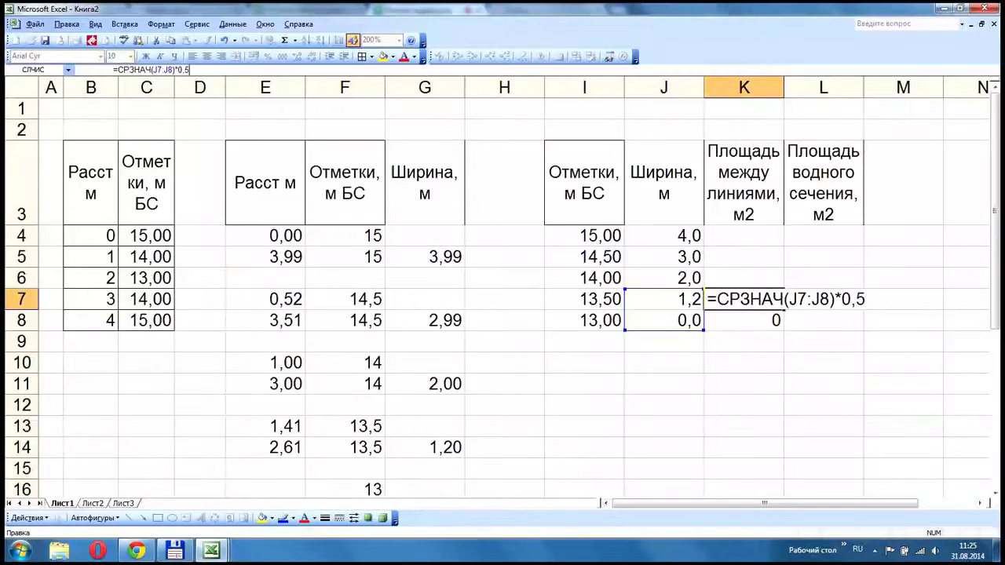
key("Return")
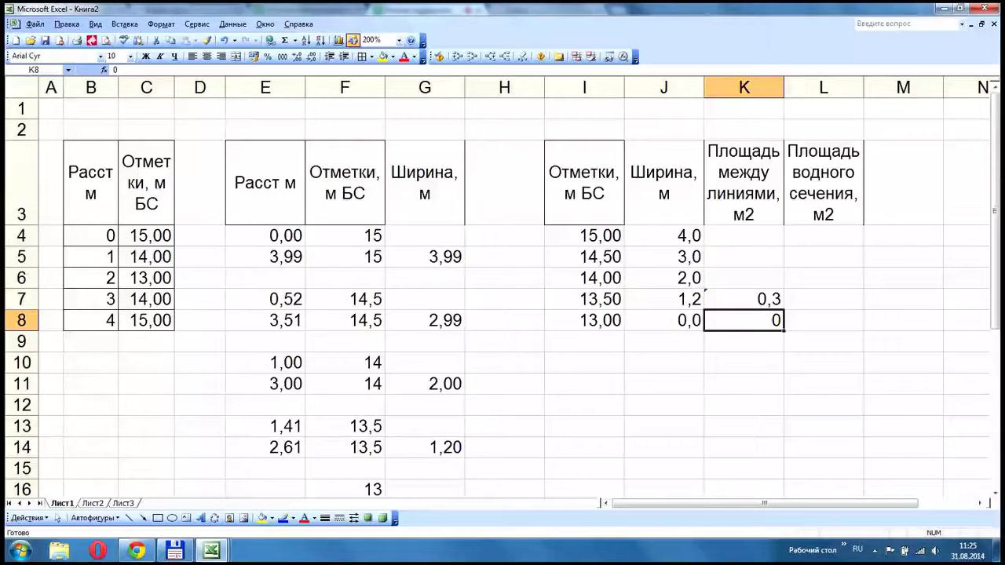
- Fill the area formula from K7 up to K4
left_click(708, 297)
left_click_drag(705, 296, 690, 296)
left_click_drag(783, 308, 776, 237)
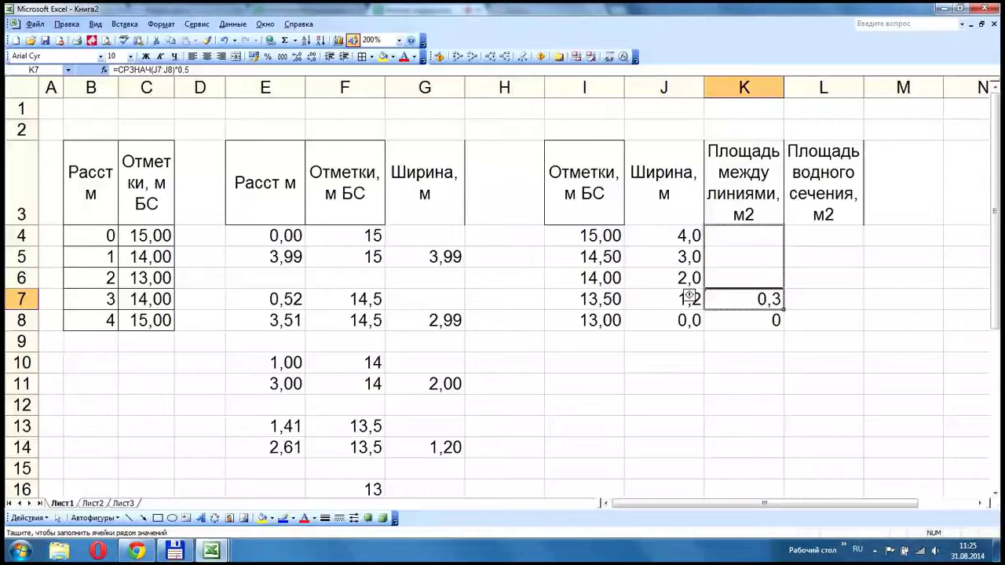
left_click_drag(690, 296, 747, 235)
- Start the cumulative water-section area with 0 in L8 and the formula =L8+K7 in L7
left_click(823, 320)
type("0")
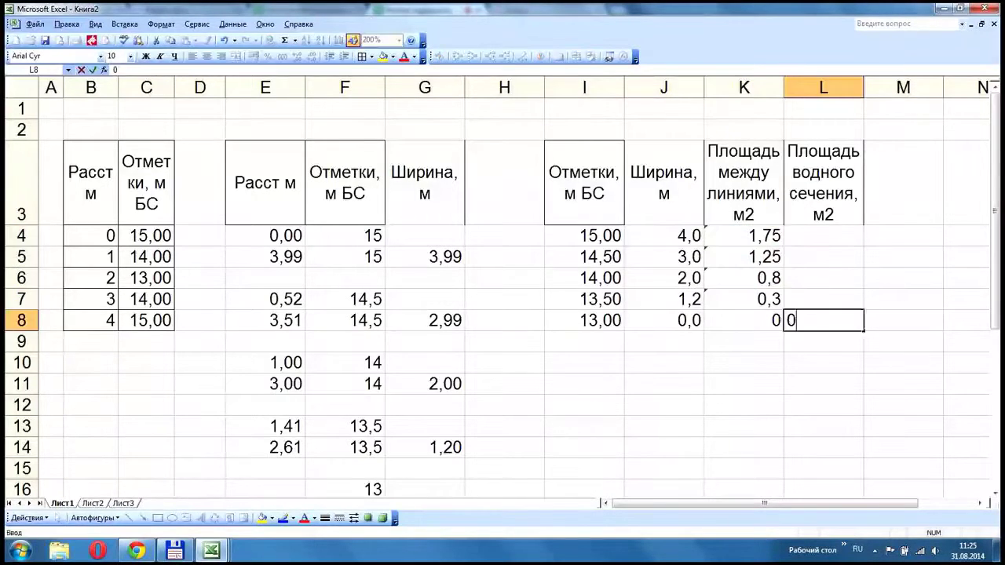
key("Return")
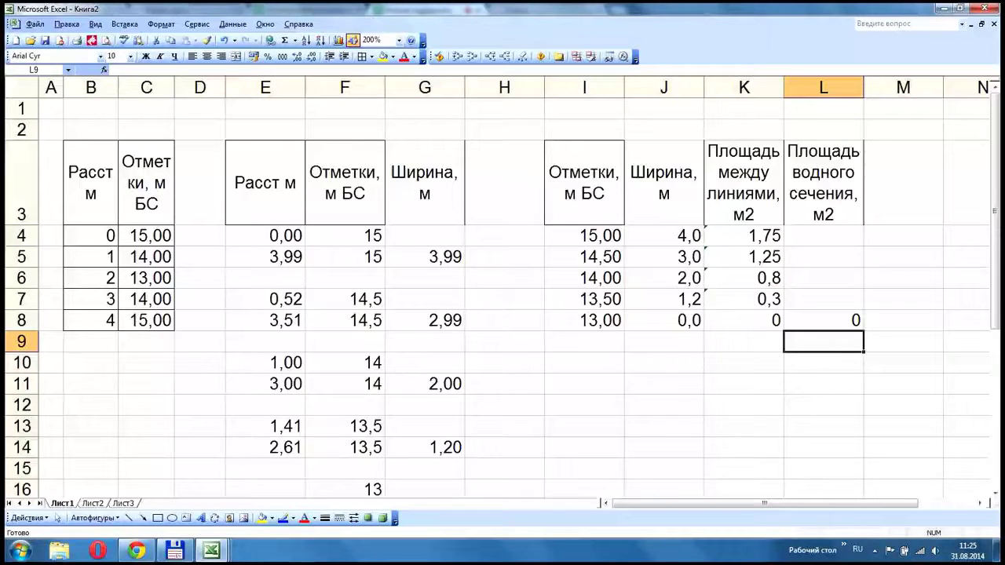
left_click(824, 299)
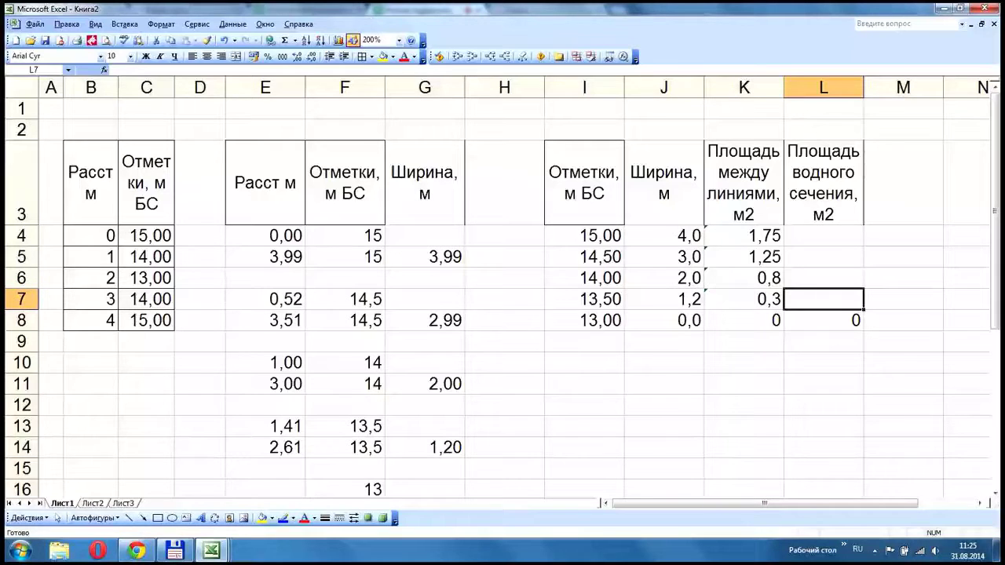
type("=")
key("Down")
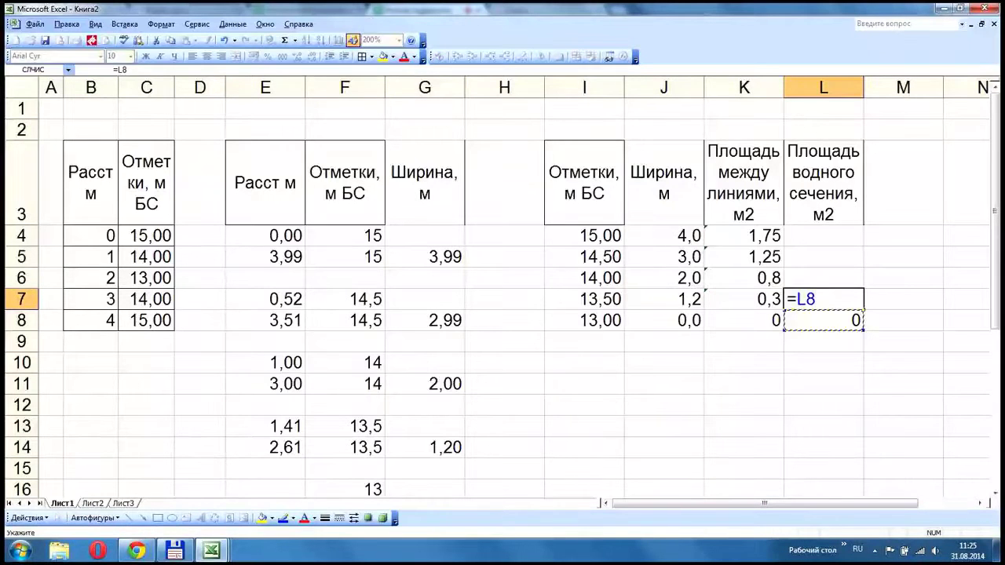
type("+")
key("Left")
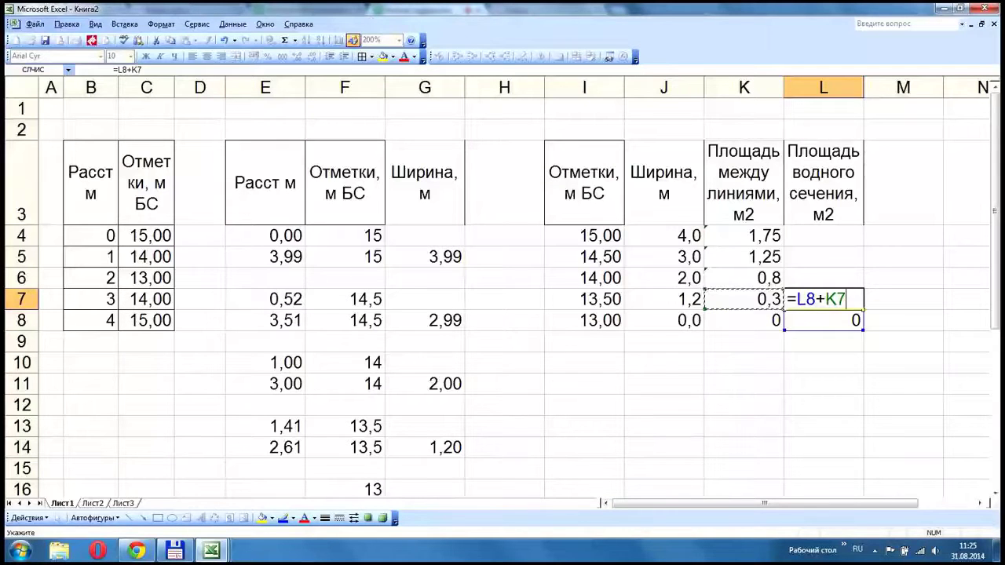
key("Return")
- Fill the cumulative area formula from L7 up to L4 and trace the precedents of L4
key("Up")
left_click(457, 56)
left_click_drag(864, 310, 862, 234)
left_click(823, 236)
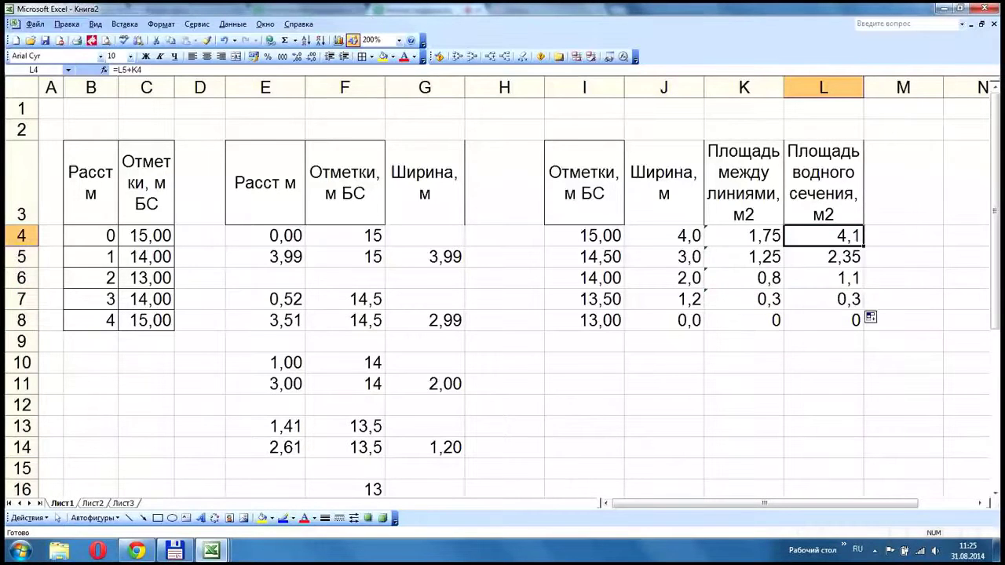
left_click(457, 57)
- Show the areas in K4:L8 with two decimals
left_click_drag(823, 321, 744, 236)
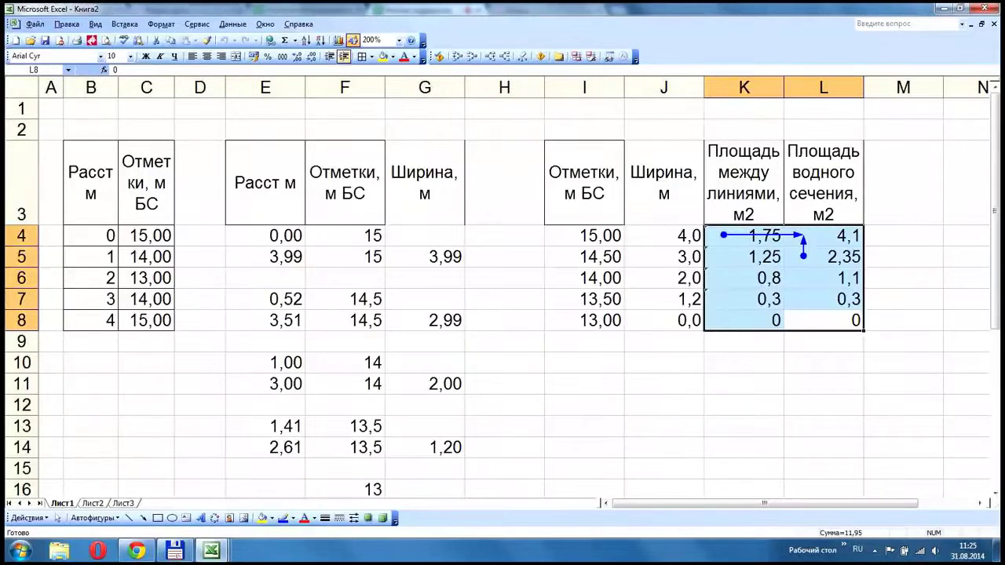
left_click(297, 57)
left_click(312, 56)
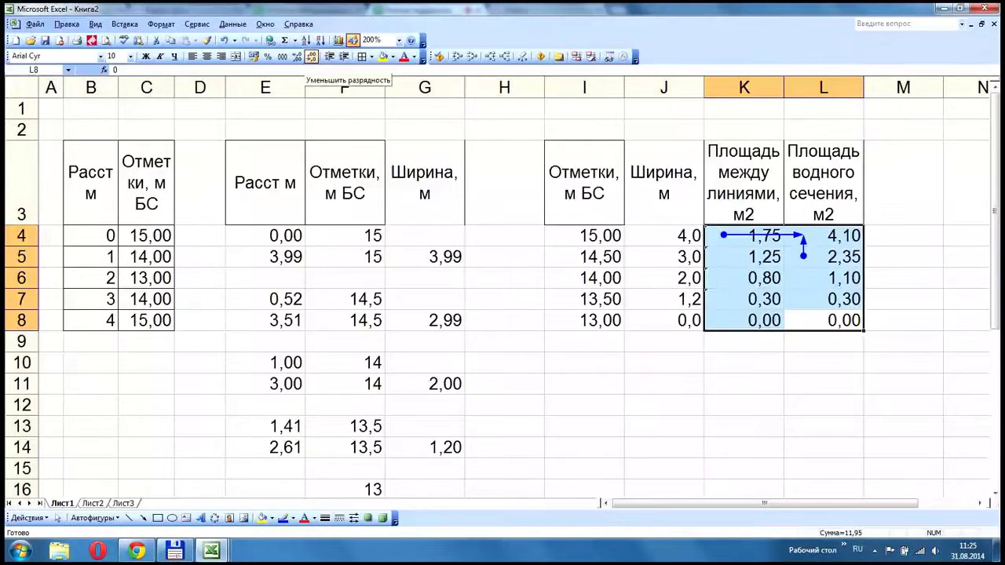
- Switch to Chrome and look through the webinar chat for new participants' messages
left_click_drag(824, 189, 824, 321)
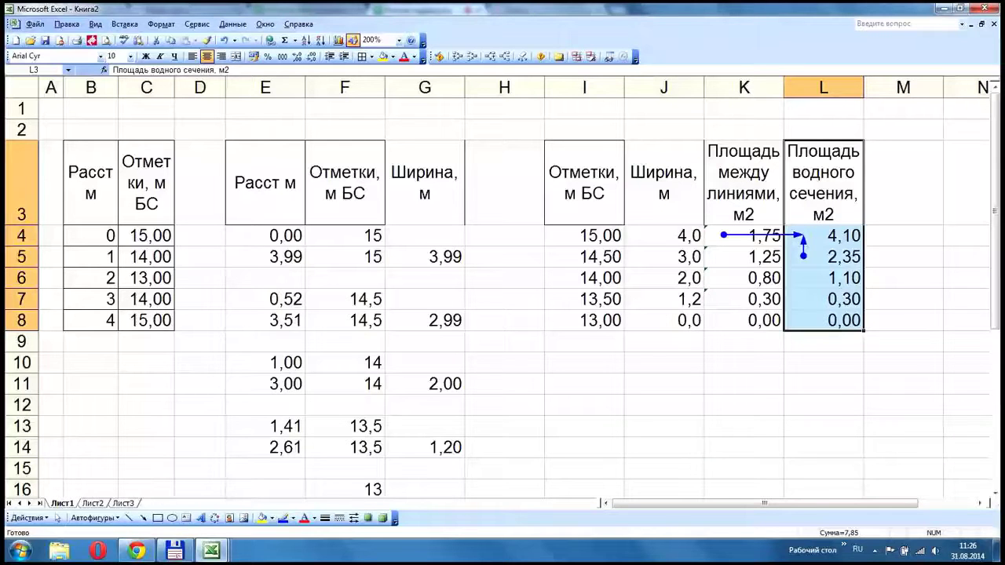
left_click(137, 550)
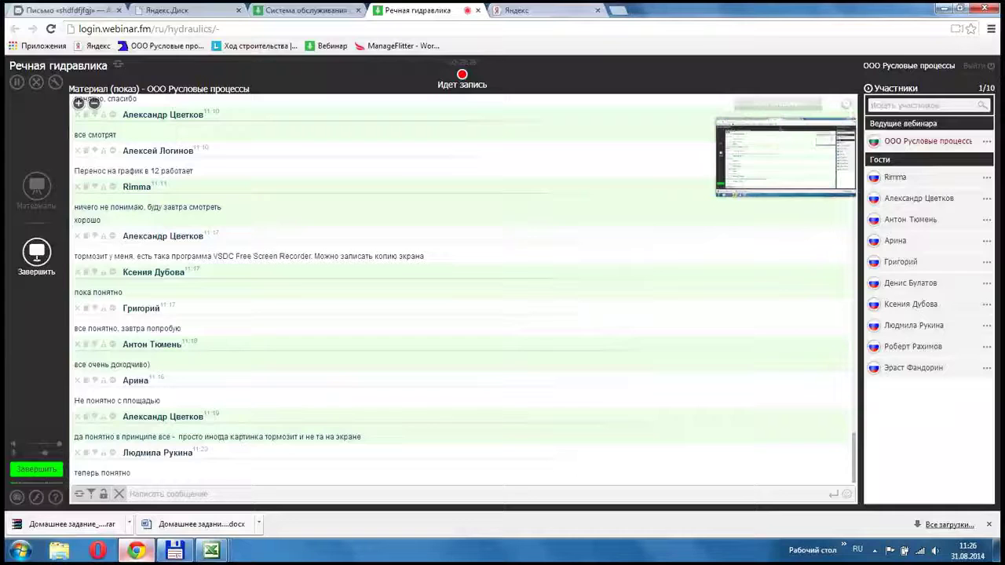
mouse_move(211, 550)
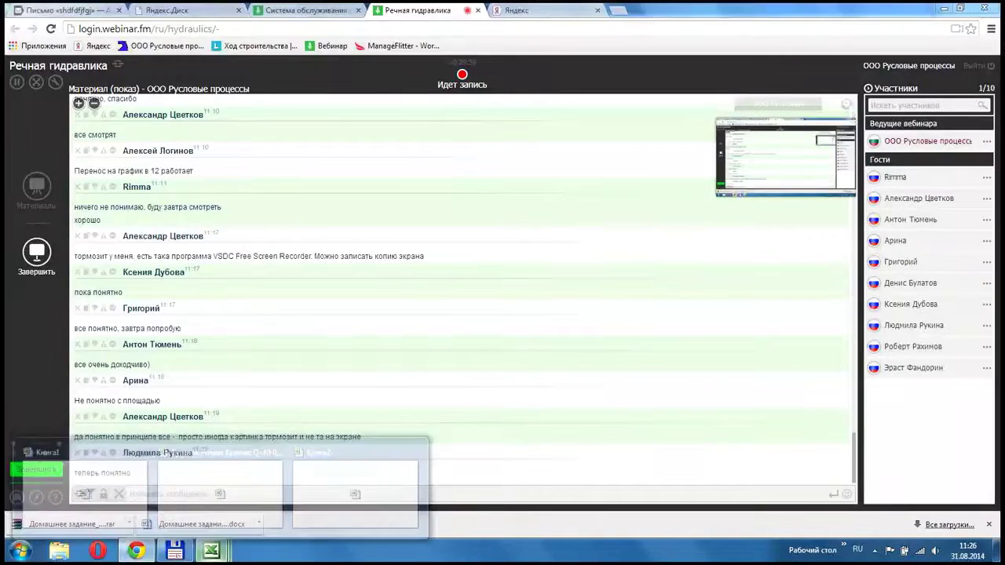
- Switch back to the Excel workbook Книга2 and copy the summary table I3:L8
left_click(355, 481)
left_click(584, 183)
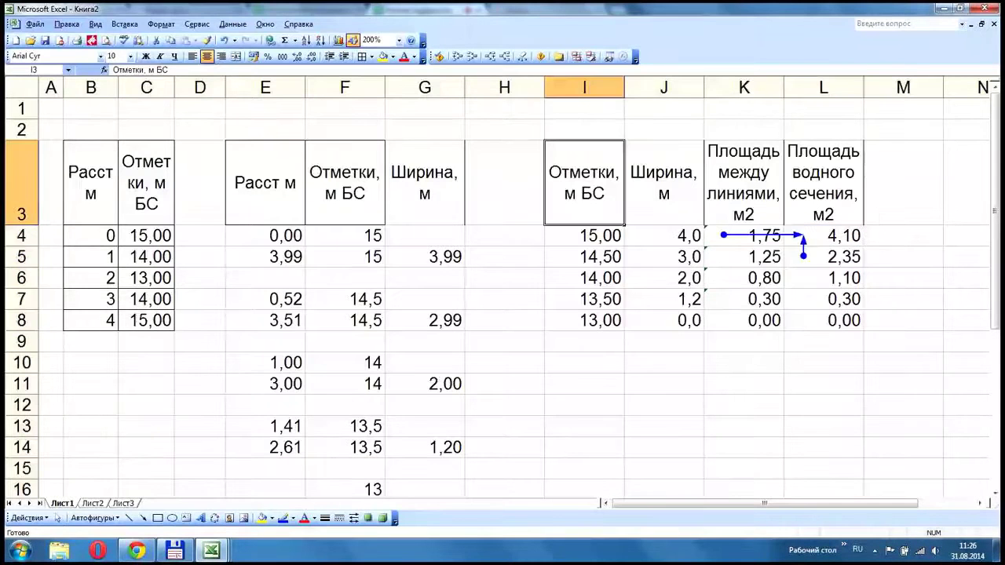
left_click_drag(584, 182, 824, 320)
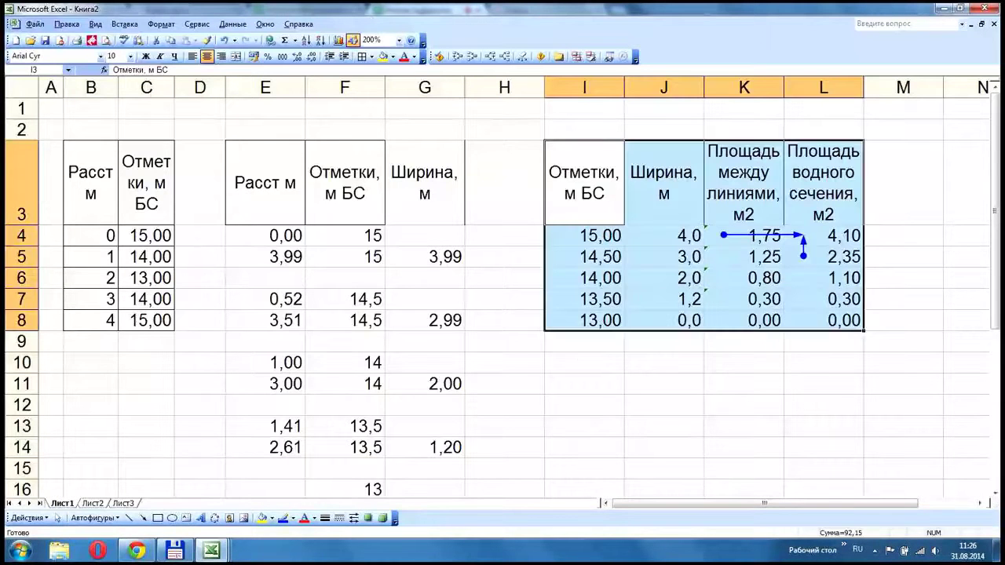
key("ctrl+c")
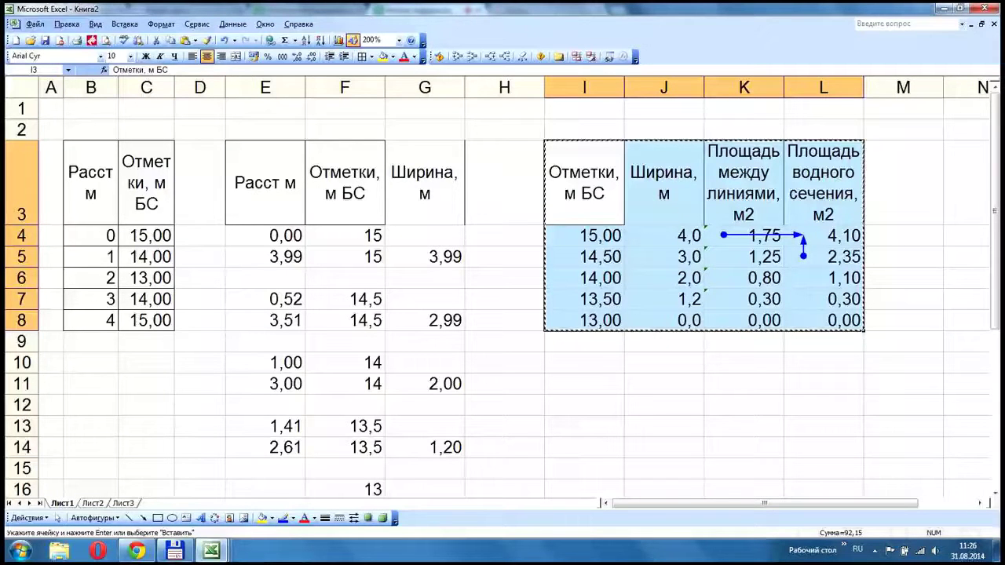
- On sheet Лист2, move the "Площадь, м2" column ahead of the "Ширина, м" column
left_click(92, 504)
left_click_drag(235, 236, 267, 260)
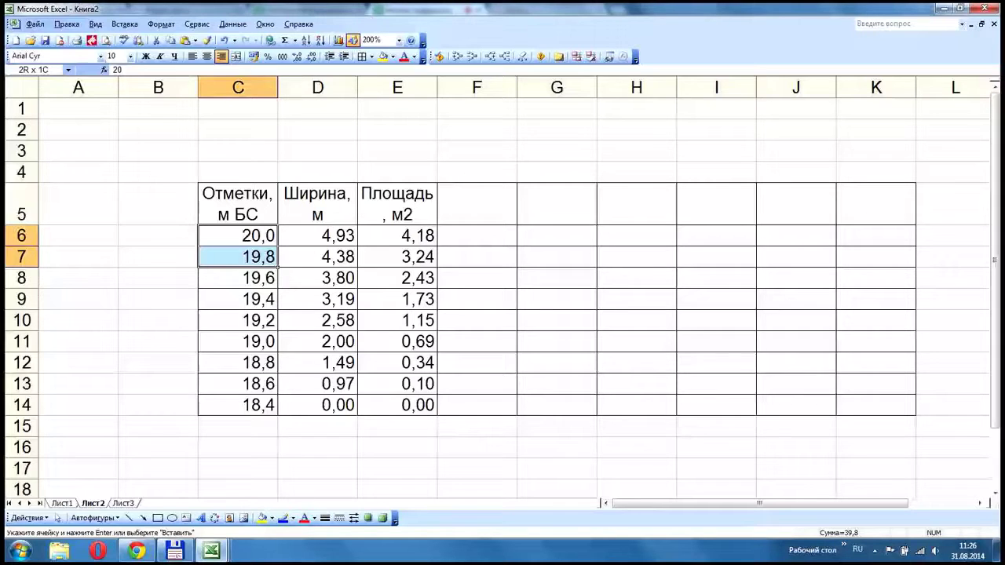
left_click_drag(318, 204, 318, 405)
left_click_drag(398, 204, 398, 384)
left_click_drag(318, 204, 477, 416)
left_click(317, 108)
right_click(318, 90)
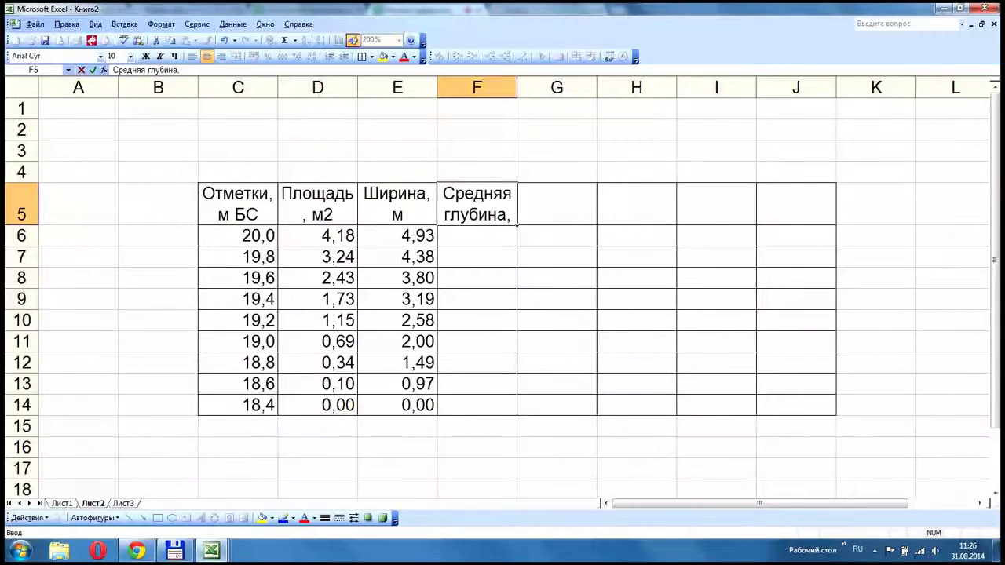
- Enter the heading "Средняя глубина h, м" in F5
key("BackSpace")
type("h")
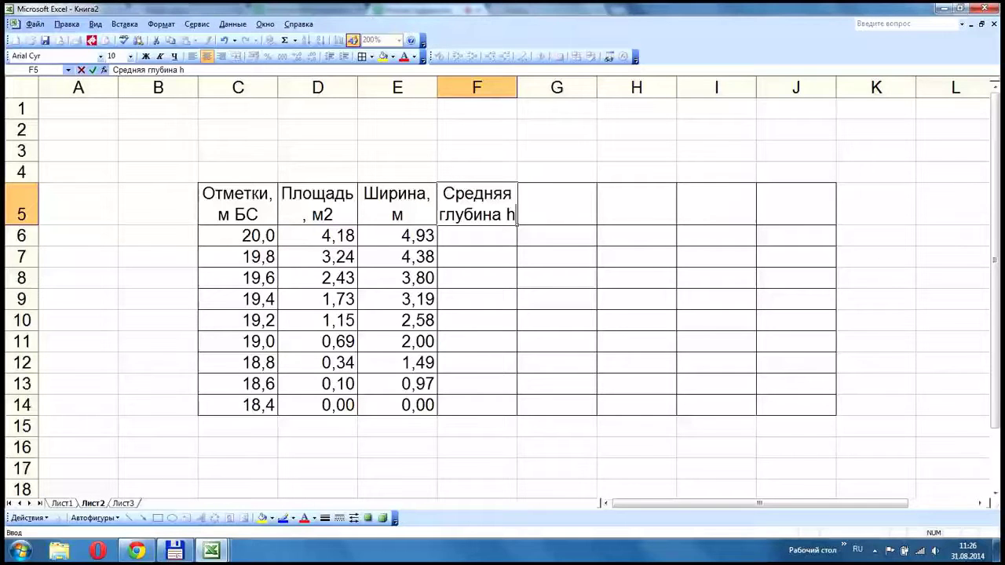
key("alt+shift")
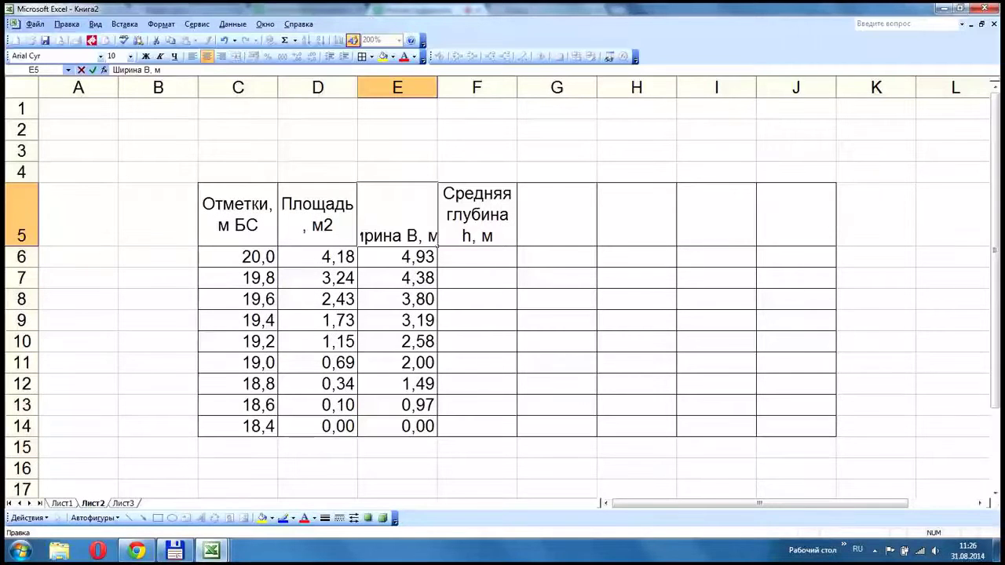
- Add the symbols to the existing headings, making E5 "Ширина B, м" and D5 "Площадь W, м2"
key("Return")
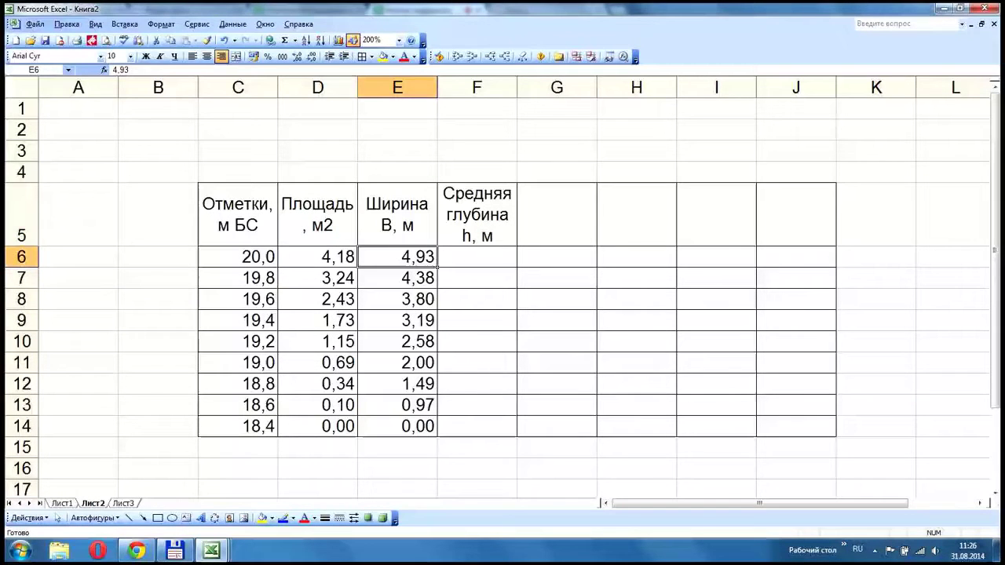
left_click(318, 214)
left_click(145, 70)
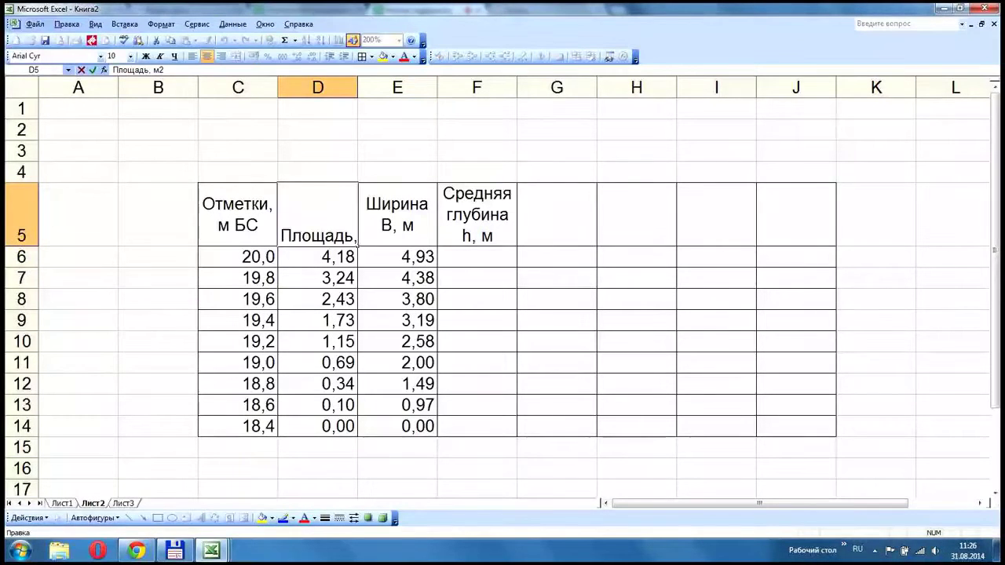
key("alt+shift")
type("W,")
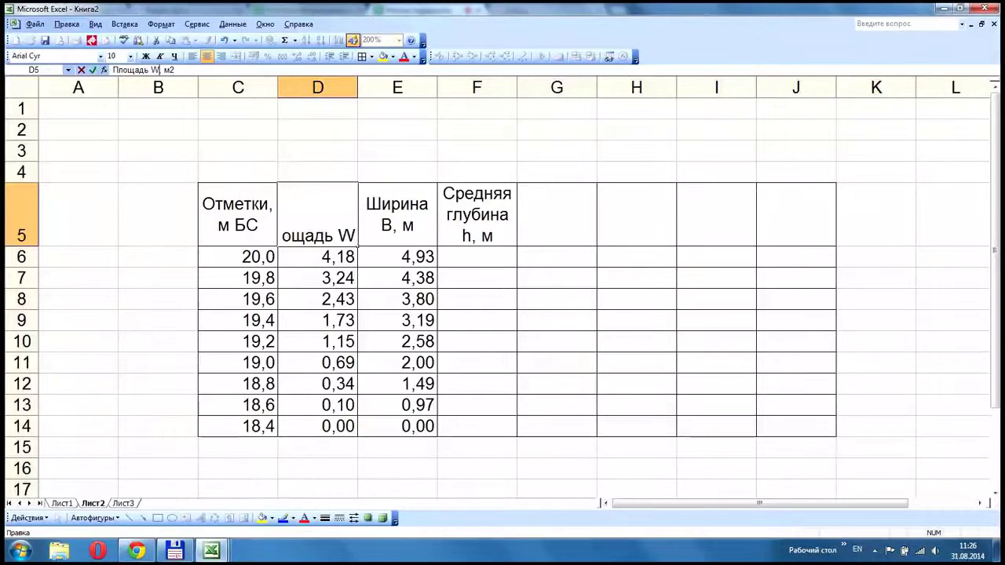
key("Return")
- Calculate the mean depth in F6 with =D6/E6 and fill the formula down to F14
left_click(477, 257)
type("=")
key("Left")
key("Left")
type("/")
key("Left")
key("Return")
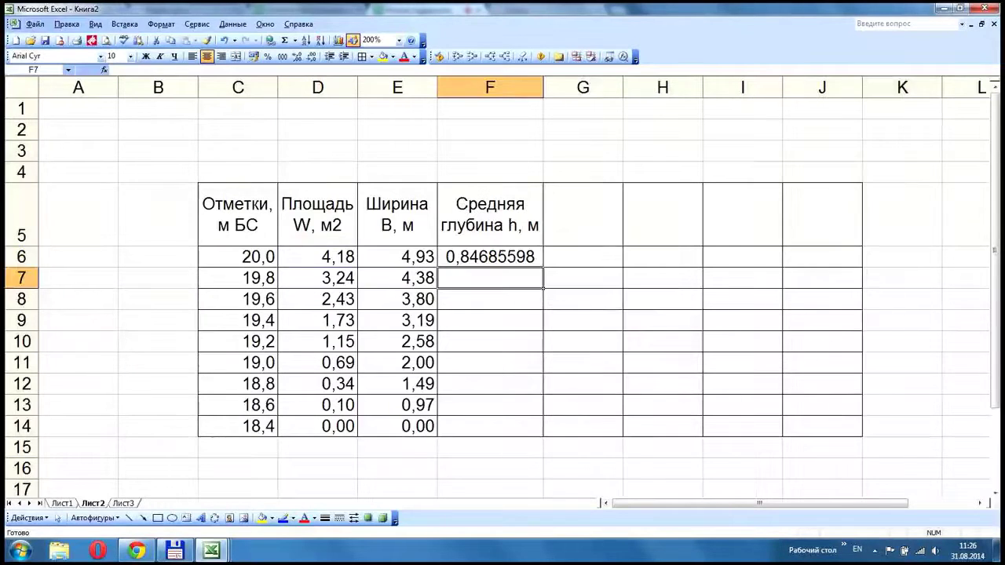
left_click(490, 256)
left_click_drag(543, 267, 541, 432)
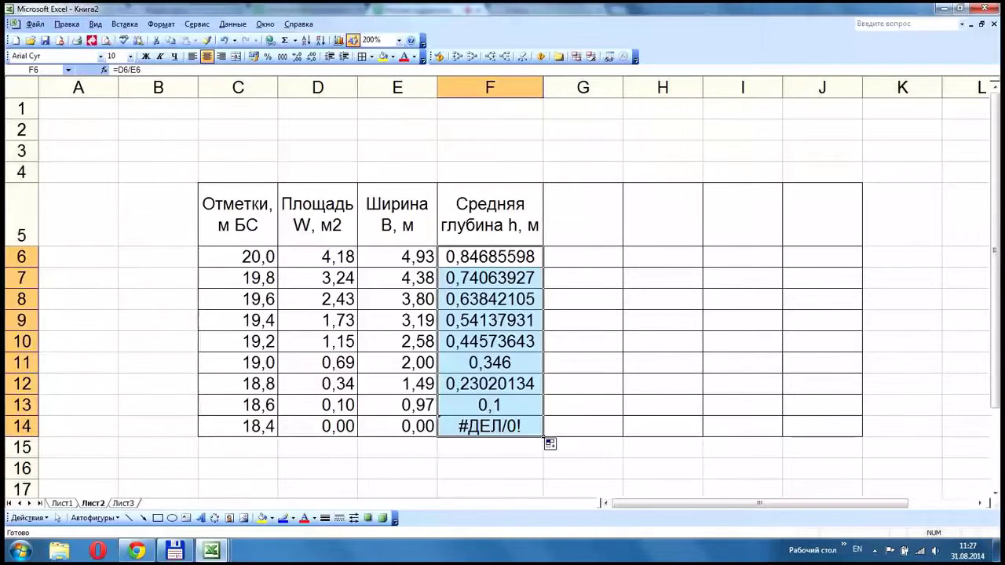
- Show the mean depths in F6:F14 with two decimals
left_click(312, 56)
left_click(312, 56)
left_click(312, 56)
left_click(312, 56)
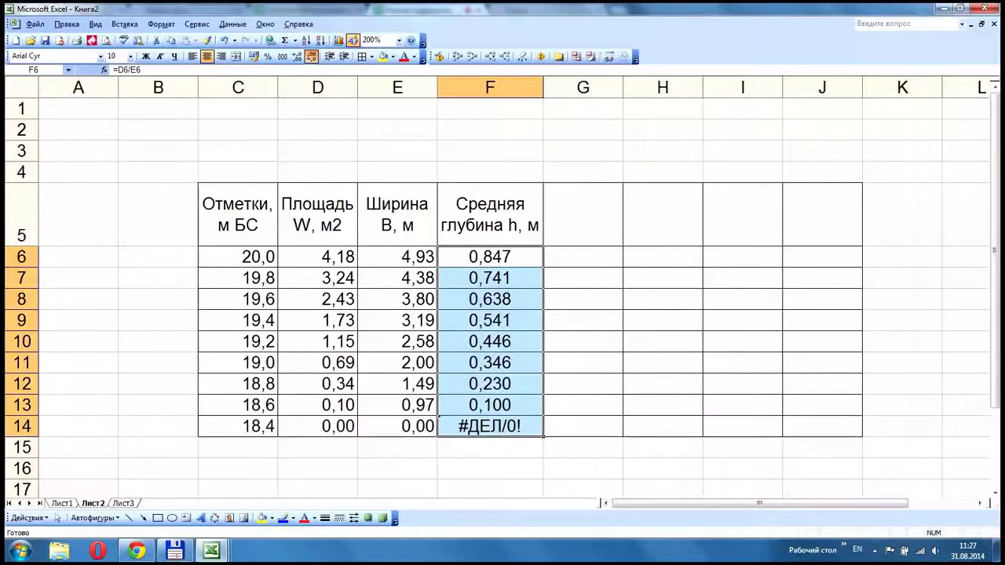
left_click(311, 56)
left_click(490, 427)
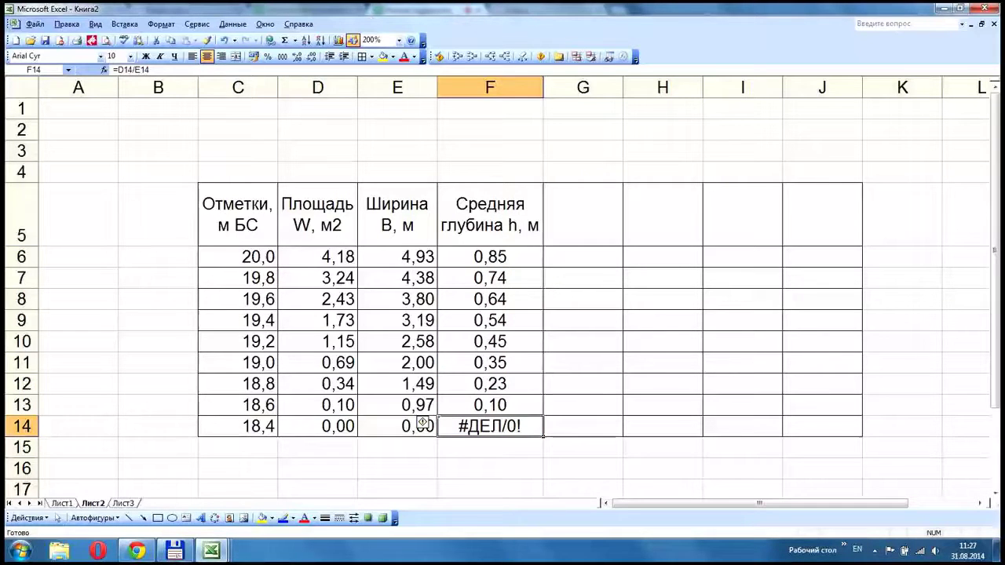
- Replace the mean depth in F14 with 0
type("0")
key("Return")
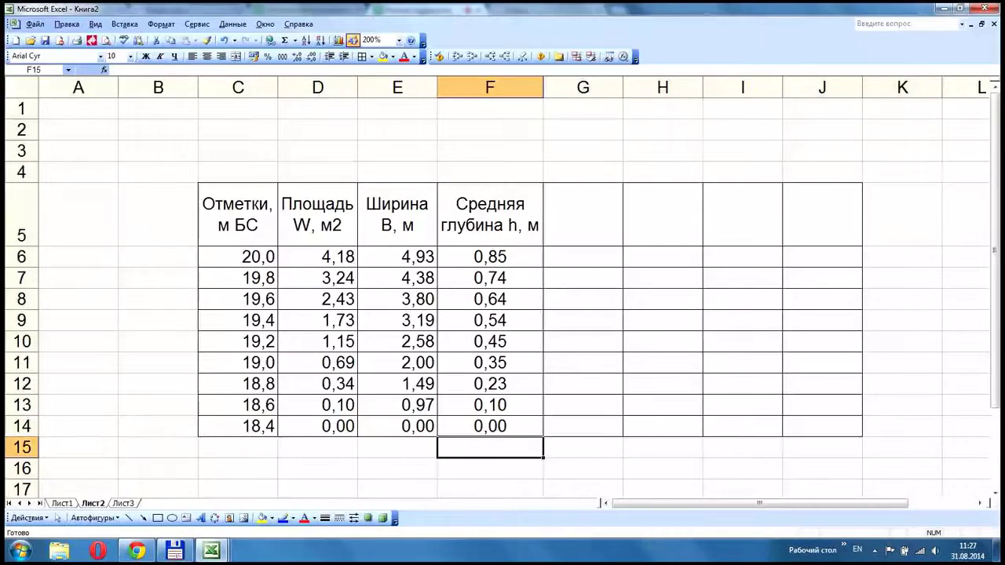
- Delete an empty column before the table, narrow the remaining column A, and delete the three empty rows 1 to 3
right_click(102, 92)
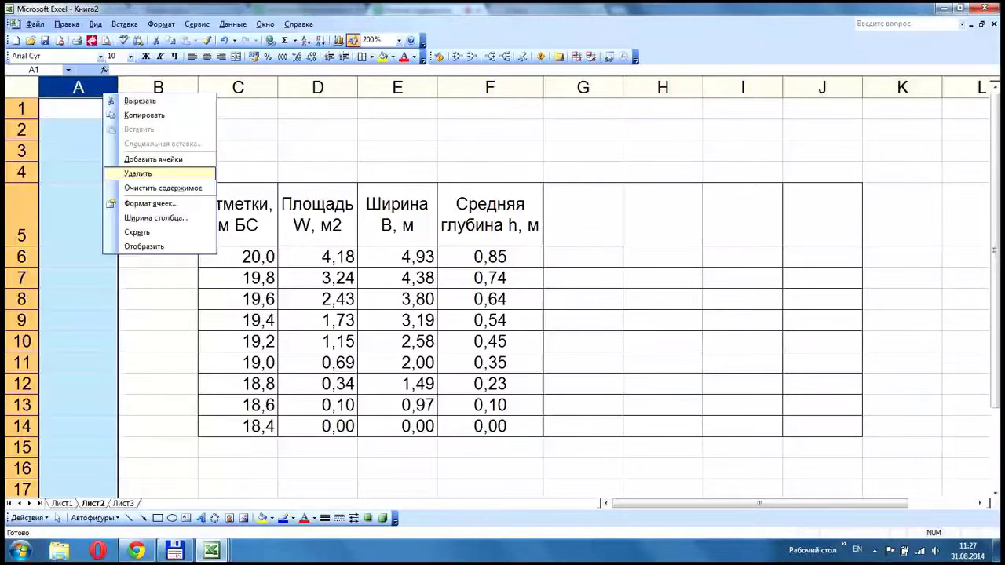
left_click(137, 174)
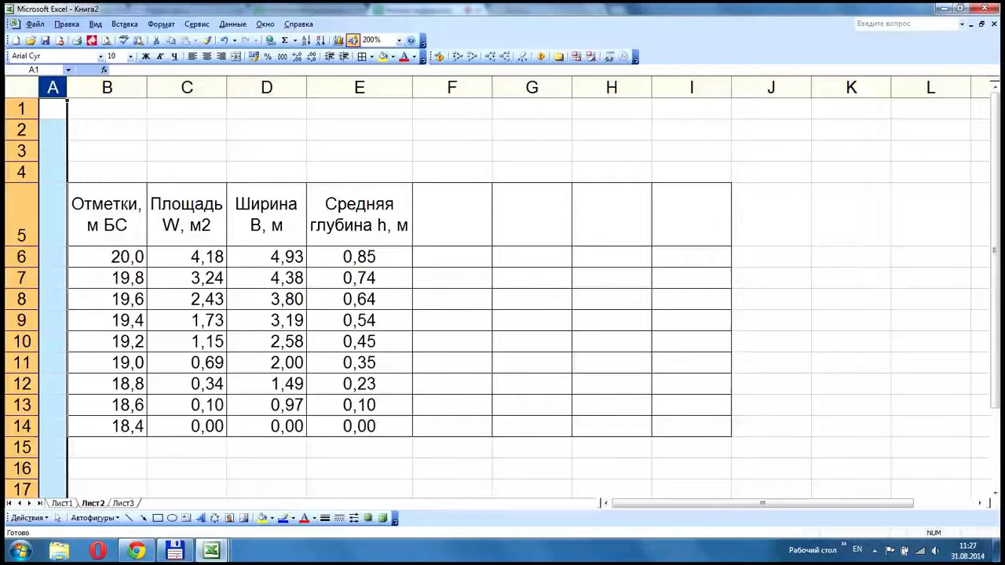
left_click_drag(22, 108, 22, 152)
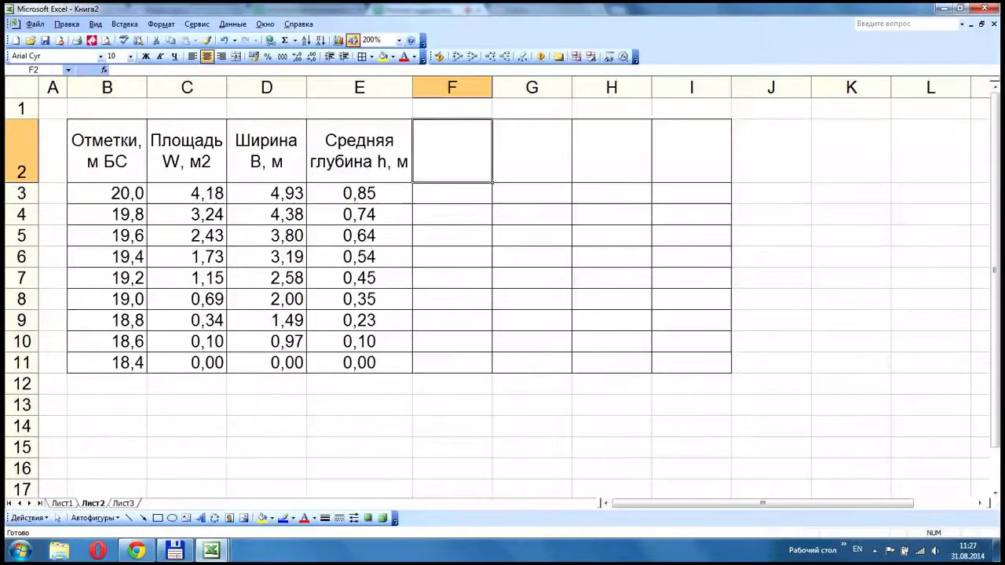
- Enter the heading "Клэффициент шероховатости n" in F2
double_click(453, 151)
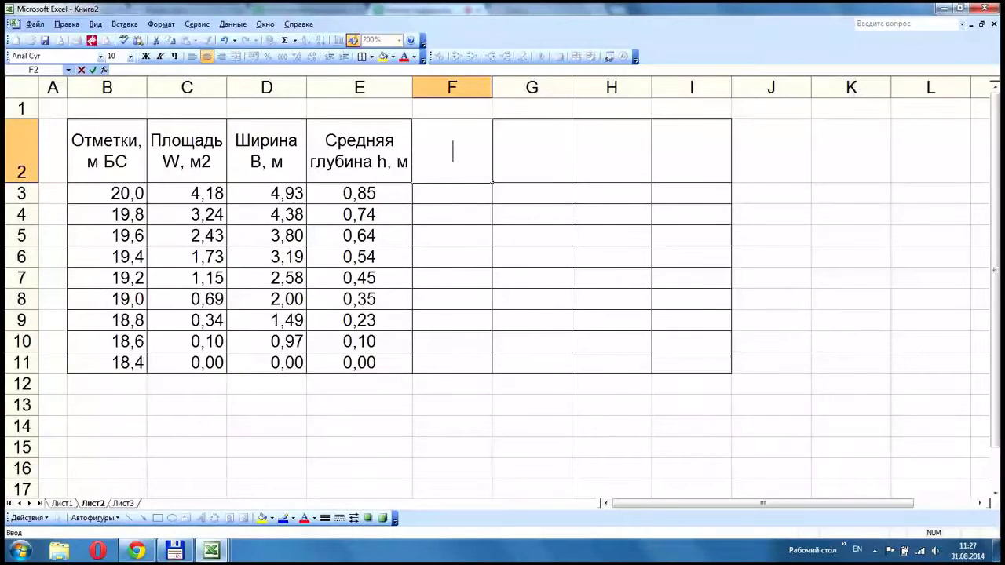
type("Rj'aab")
key("BackSpace")
key("BackSpace")
key("BackSpace")
key("BackSpace")
key("BackSpace")
key("BackSpace")
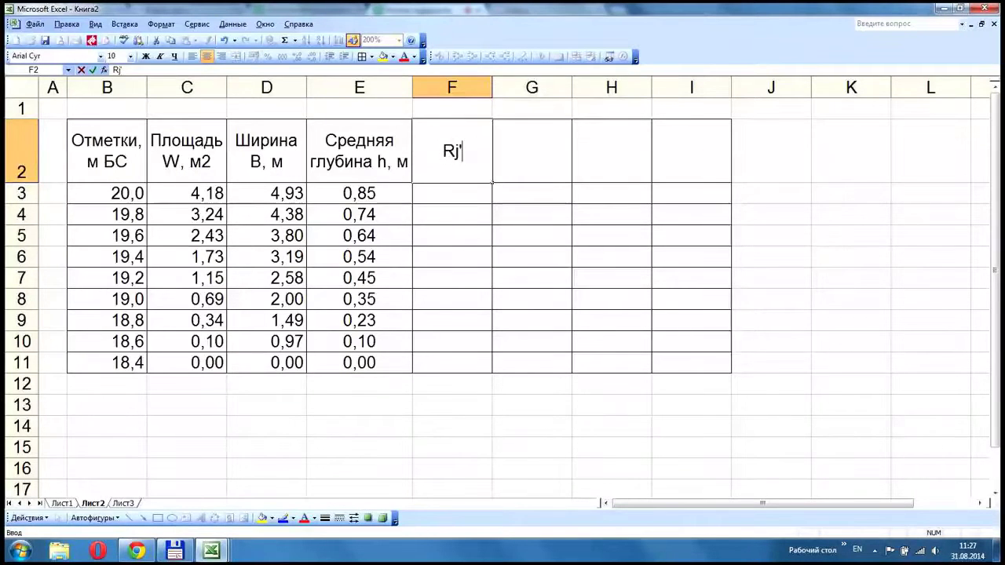
key("alt+shift")
type("Клэфф")
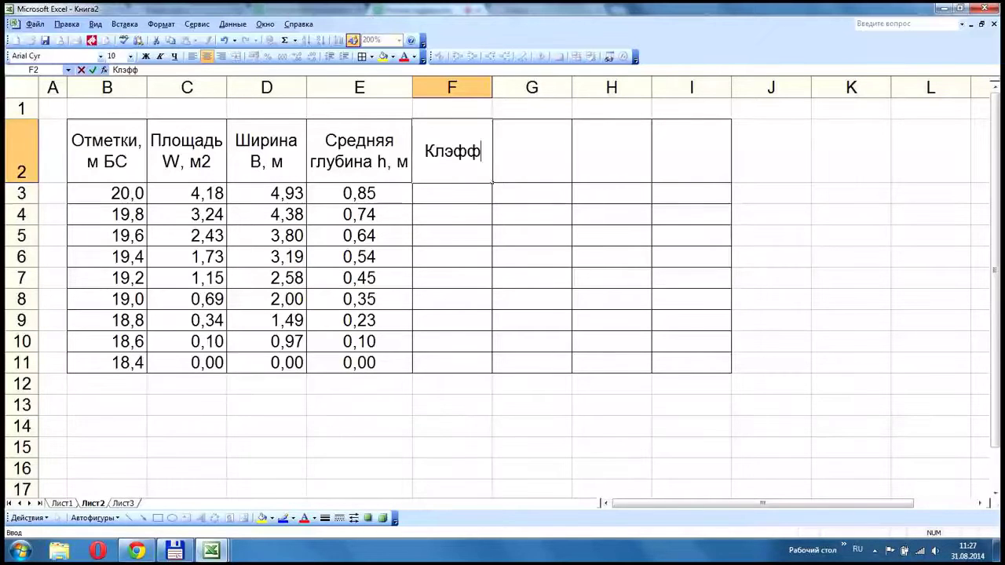
type("ициент шерох")
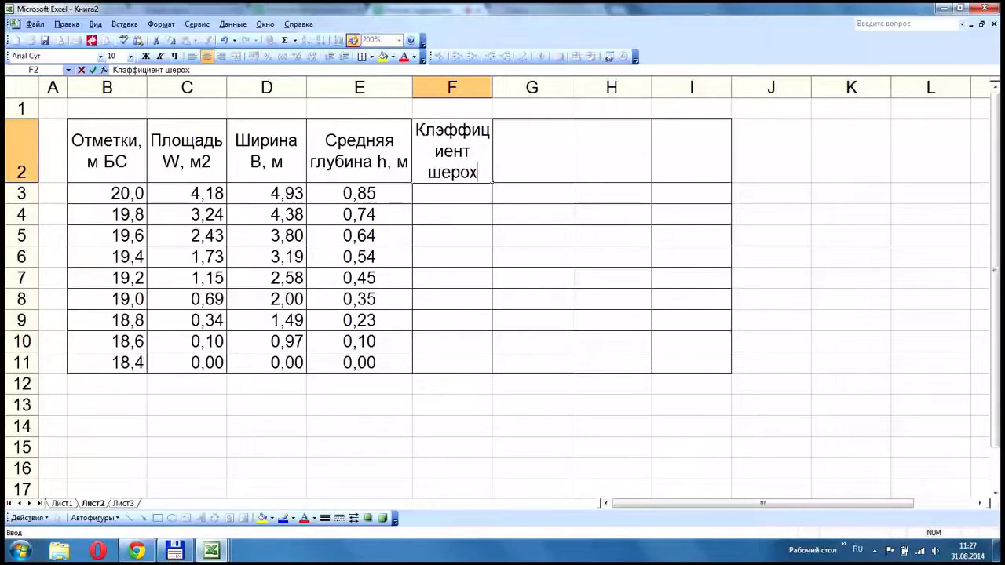
type("оватости")
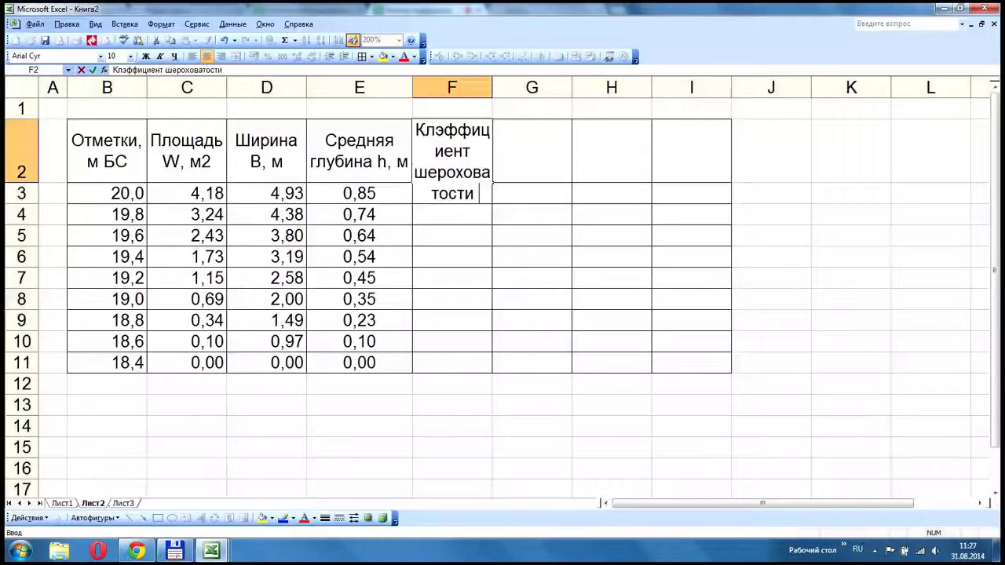
key("alt+shift")
type("n")
key("Return")
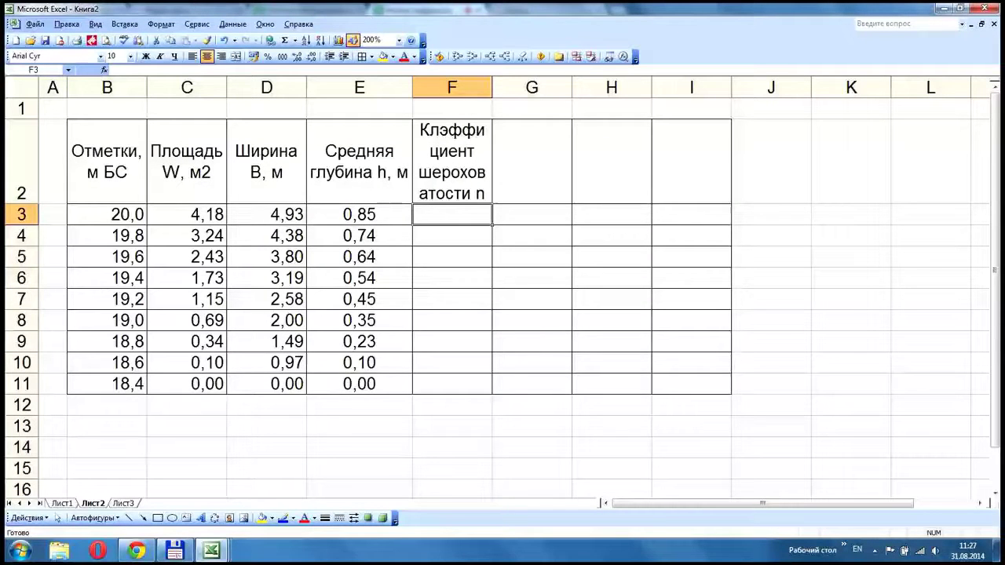
- Enter the roughness coefficient 0,1 in F3 with three decimals and fill it down to F11
type("0,1")
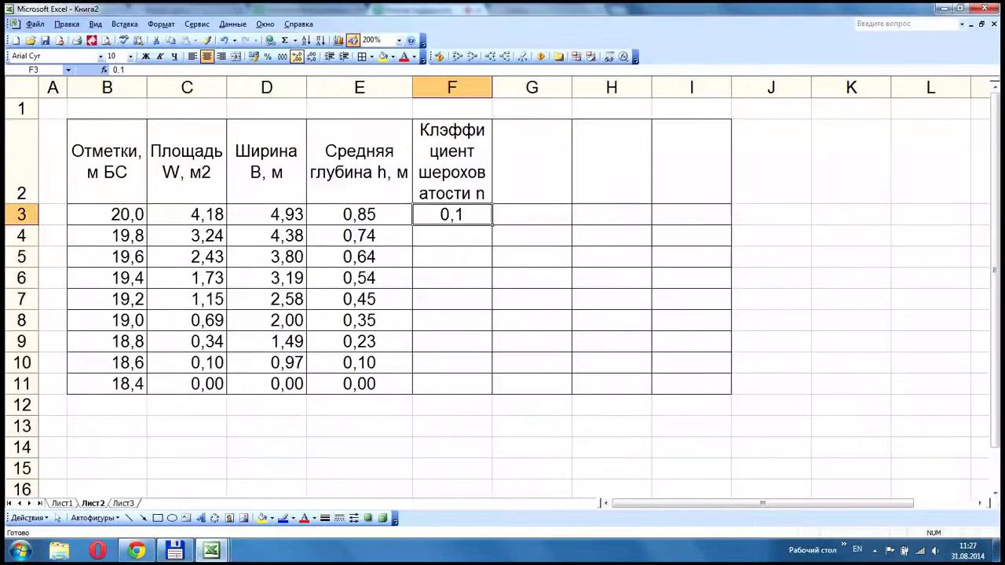
left_click_drag(492, 225, 493, 393)
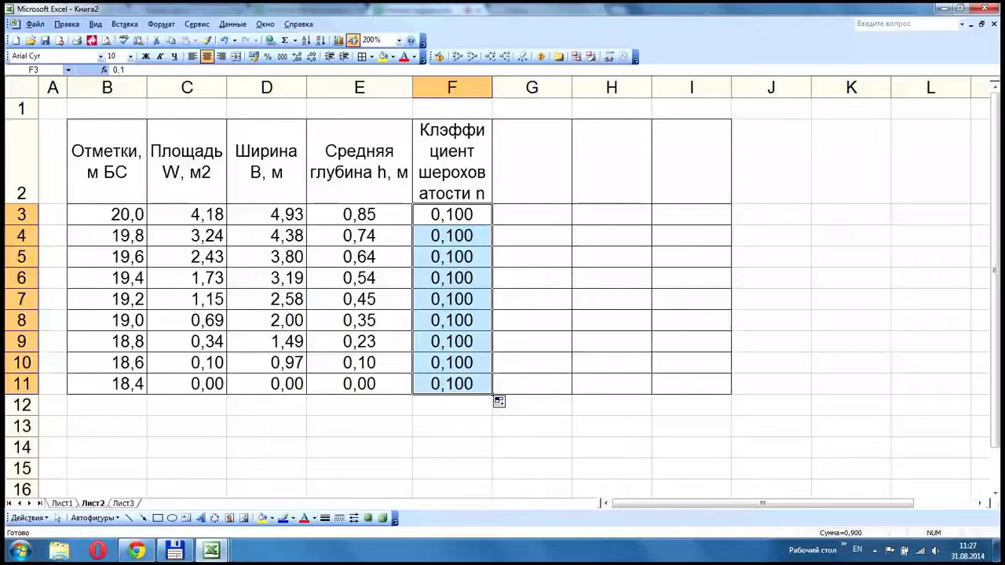
- Enter the heading "Коэффициент Шези С" in G2
left_click(532, 162)
type("R")
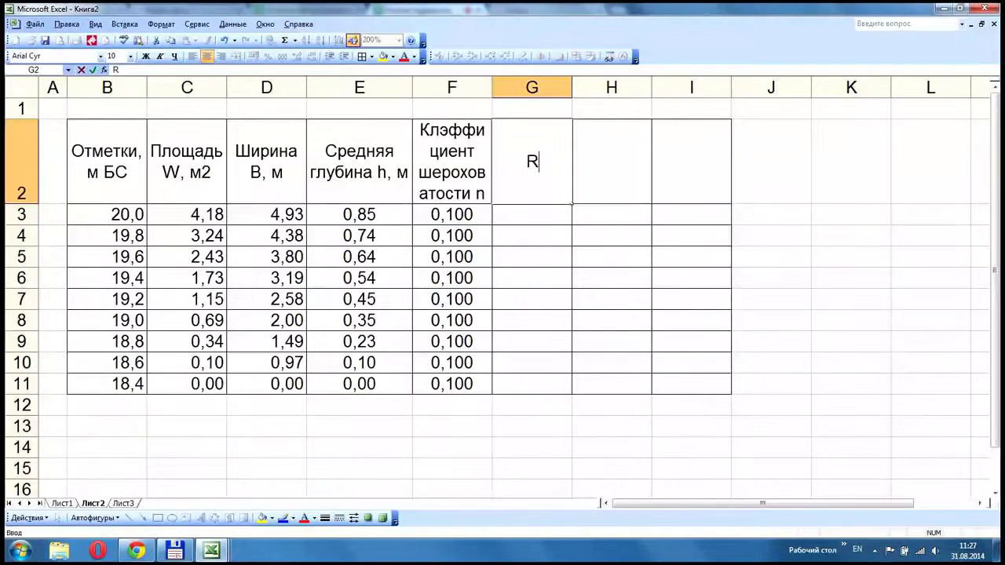
type("j'aabwbty")
key("BackSpace")
key("BackSpace")
key("BackSpace")
key("BackSpace")
key("BackSpace")
key("BackSpace")
key("BackSpace")
key("BackSpace")
key("BackSpace")
key("BackSpace")
key("alt+shift")
type("Коэффициент Шези ")
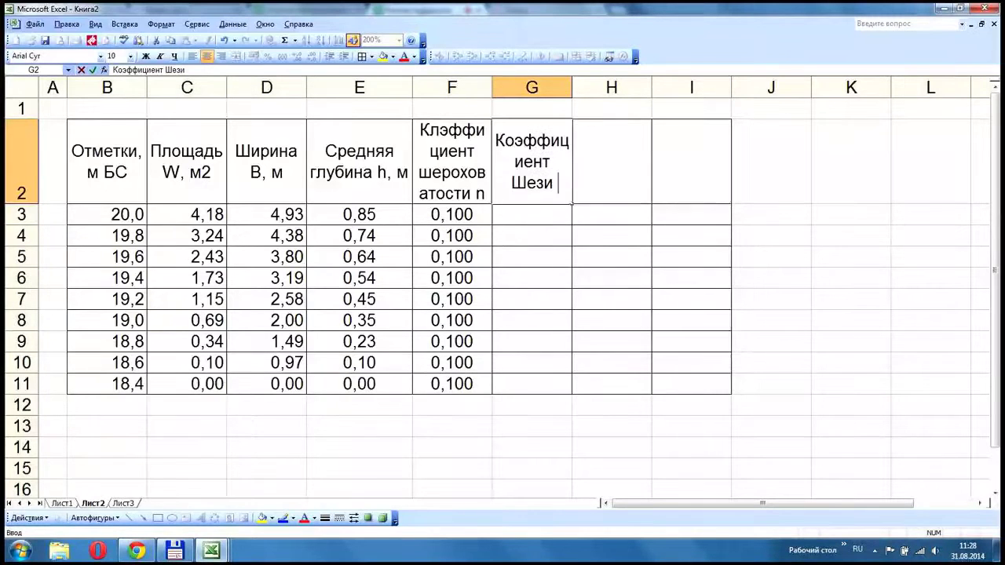
type("С")
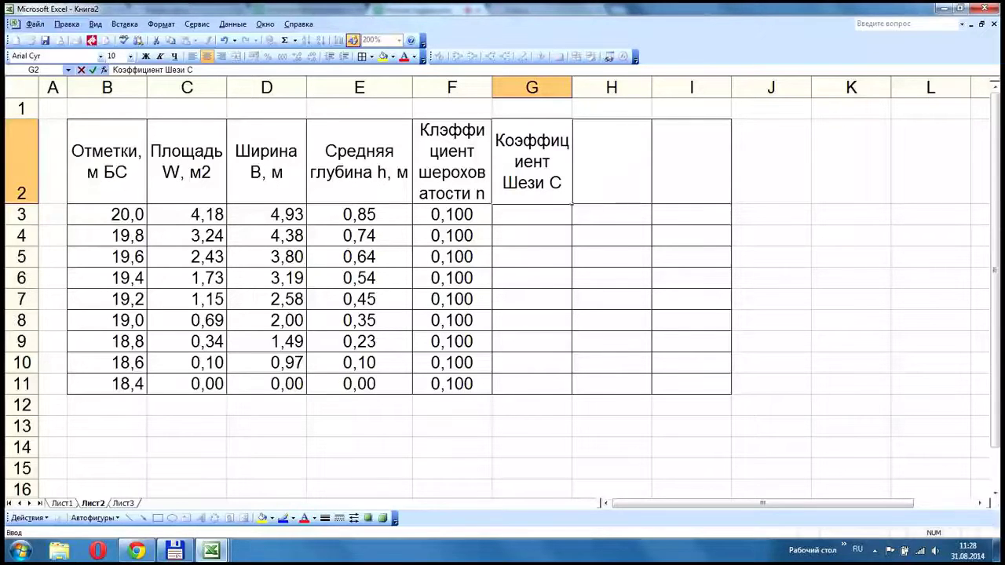
key("Return")
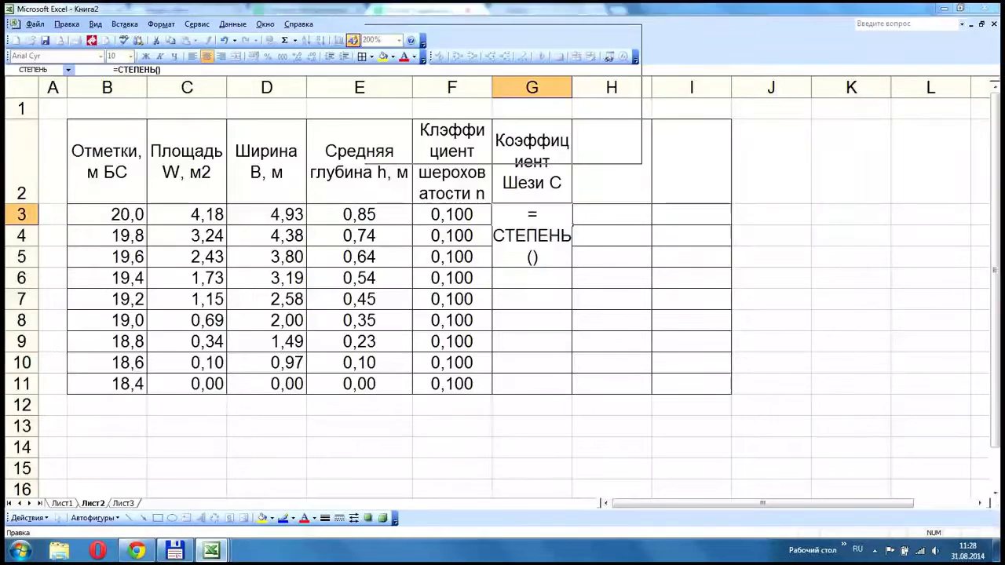
- Calculate the Chezy coefficient in G3 with =СТЕПЕНЬ(E3;1/6)/F3
left_click(359, 215)
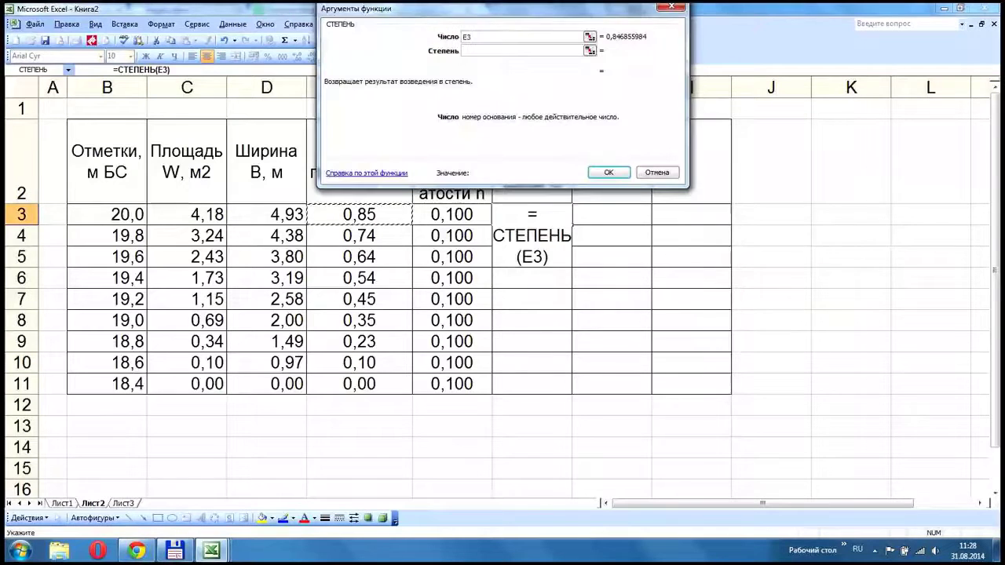
left_click(523, 51)
type("1/6")
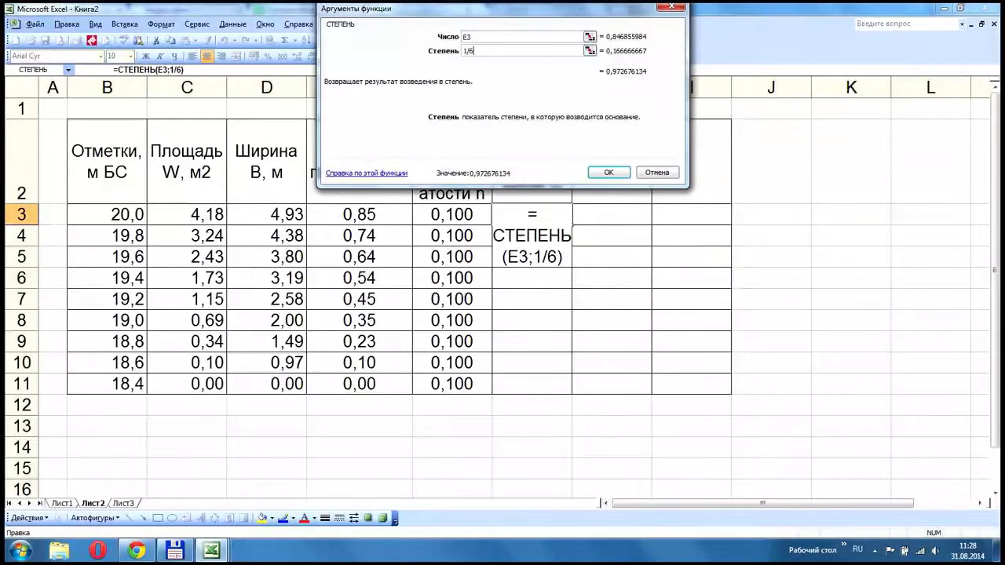
key("Return")
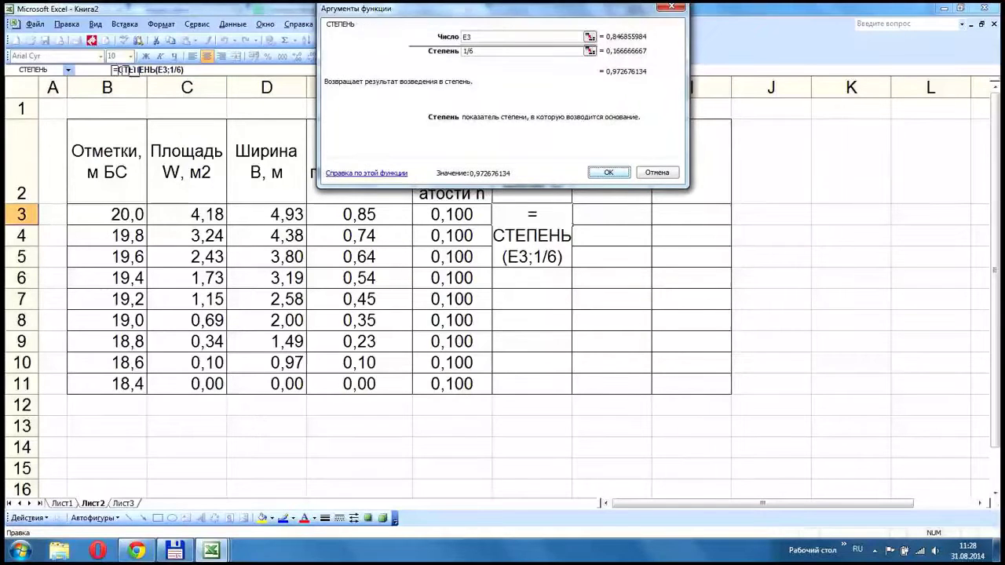
left_click(185, 70)
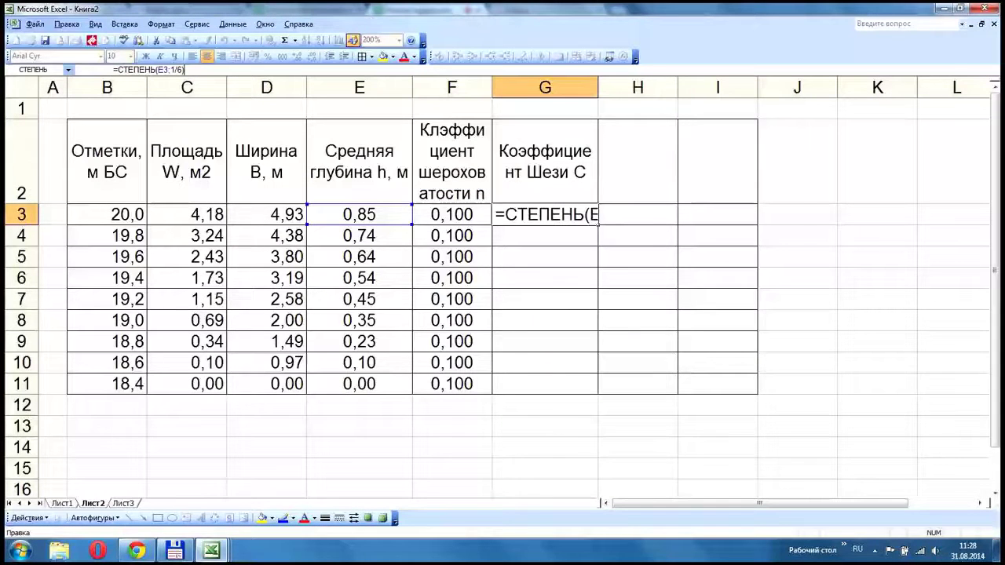
type("/")
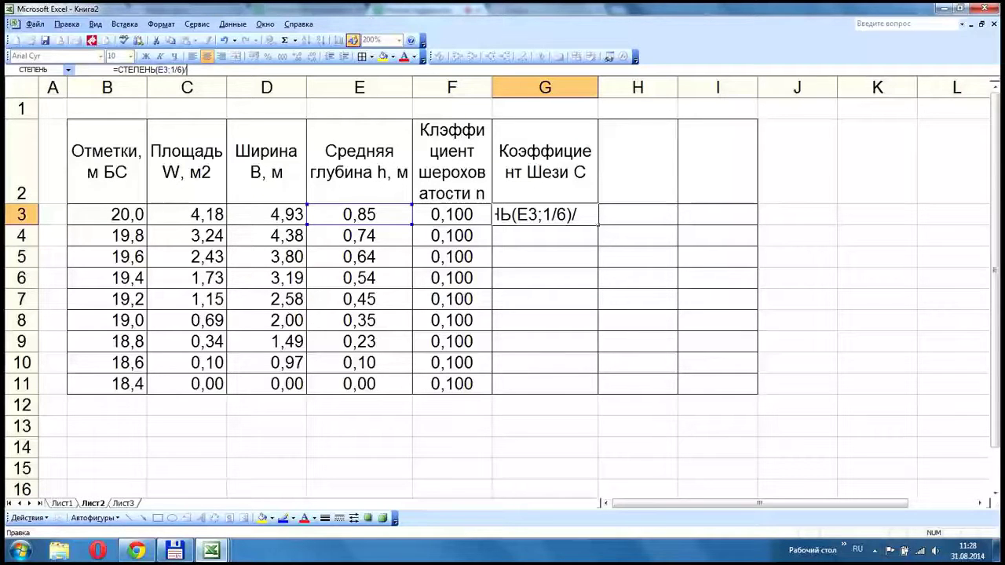
key("Left")
key("Return")
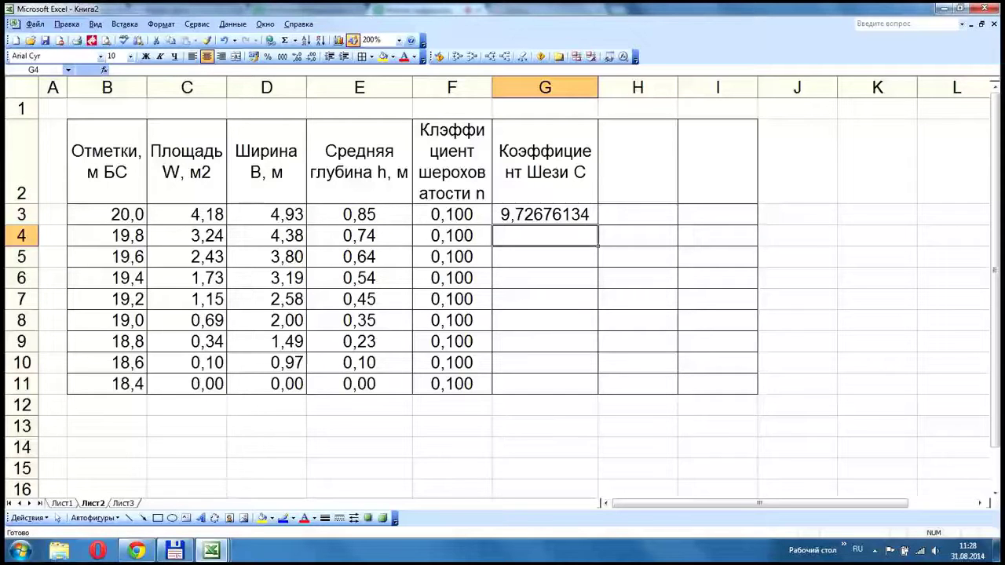
- Show the Chezy coefficient in G3 with one decimal and trace the formula's precedent cells
key("Up")
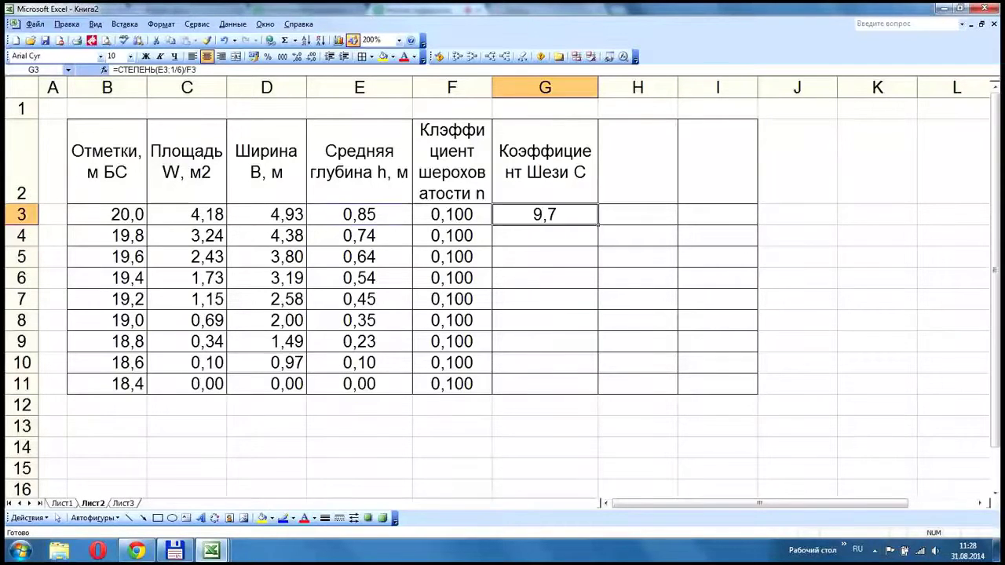
key("F2")
left_click(521, 215)
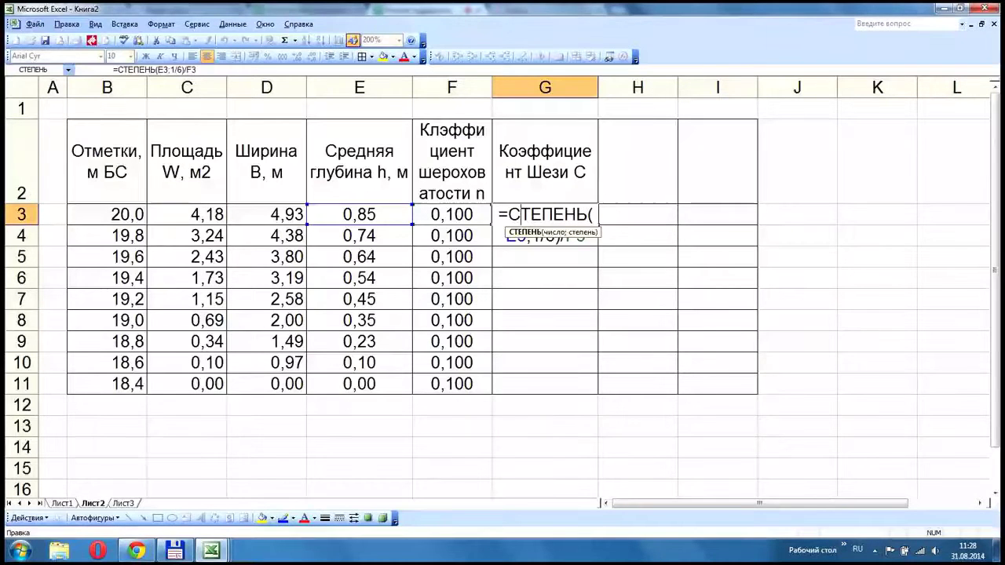
key("Escape")
left_click(458, 57)
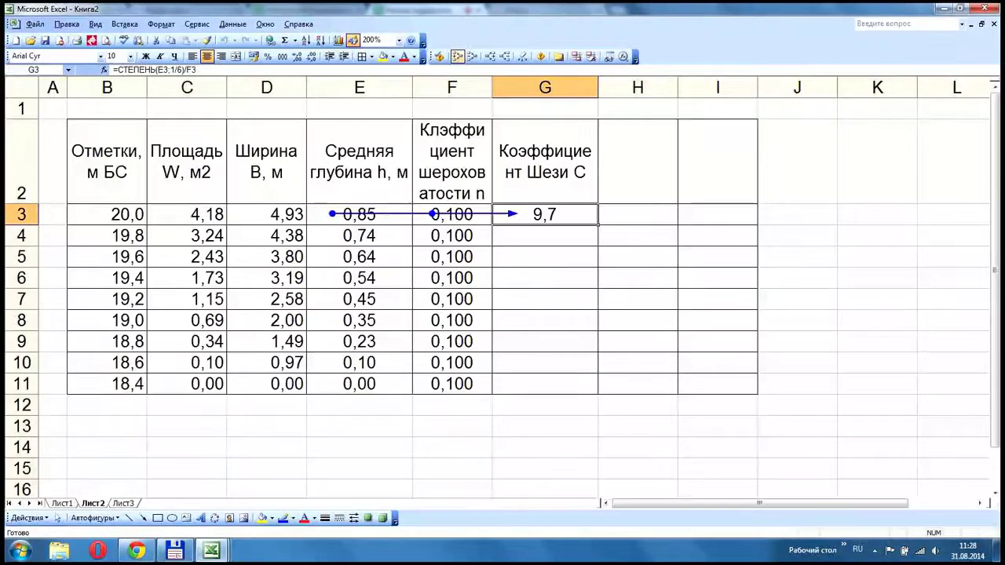
- Fill the Chezy coefficient formula down to G11 and narrow column G to a width of about 7
double_click(598, 225)
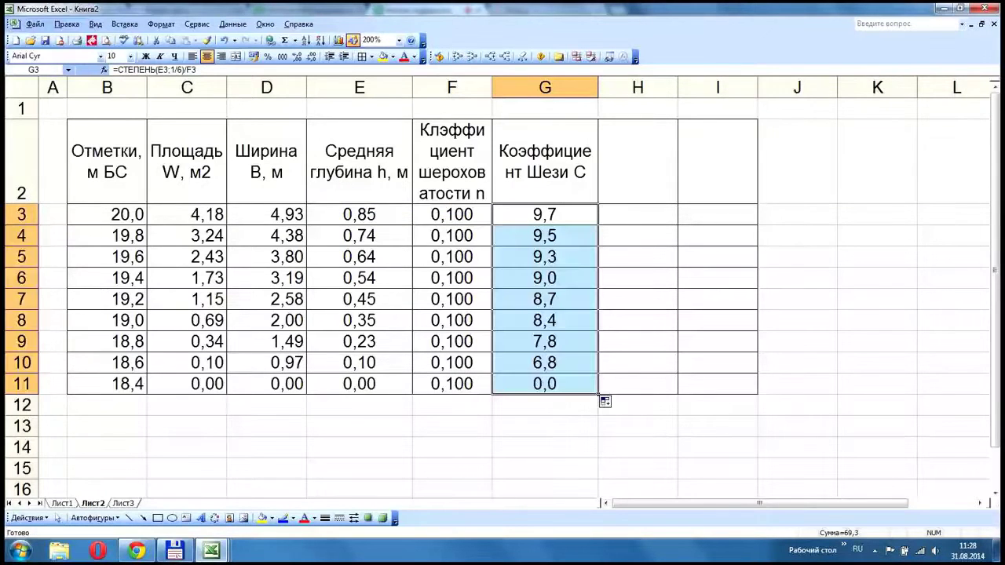
left_click_drag(598, 87, 561, 88)
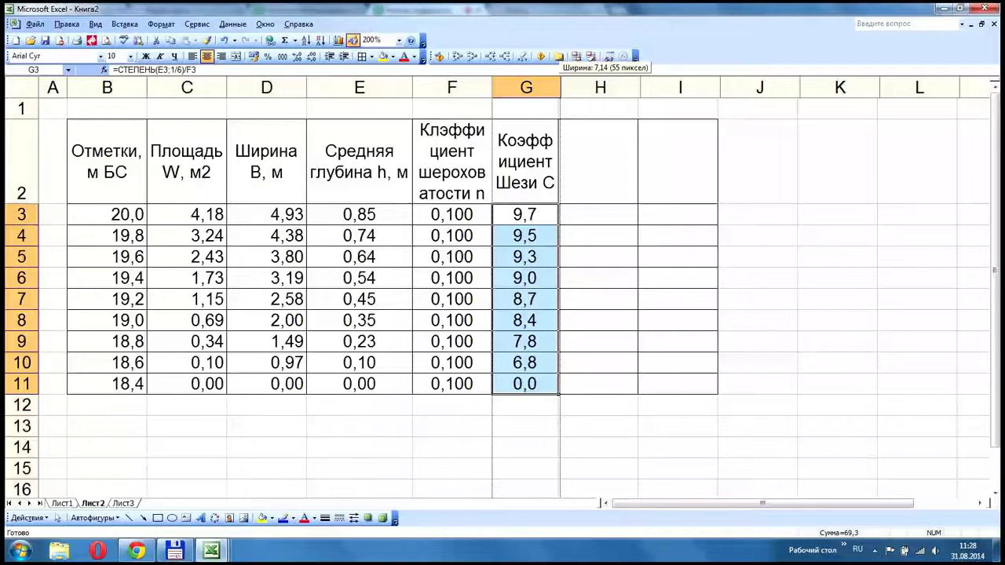
left_click_drag(561, 87, 562, 87)
- Enter the heading "Уклон, доли" in H2 and fill H3:H11 with the slope 0,001
left_click(602, 161)
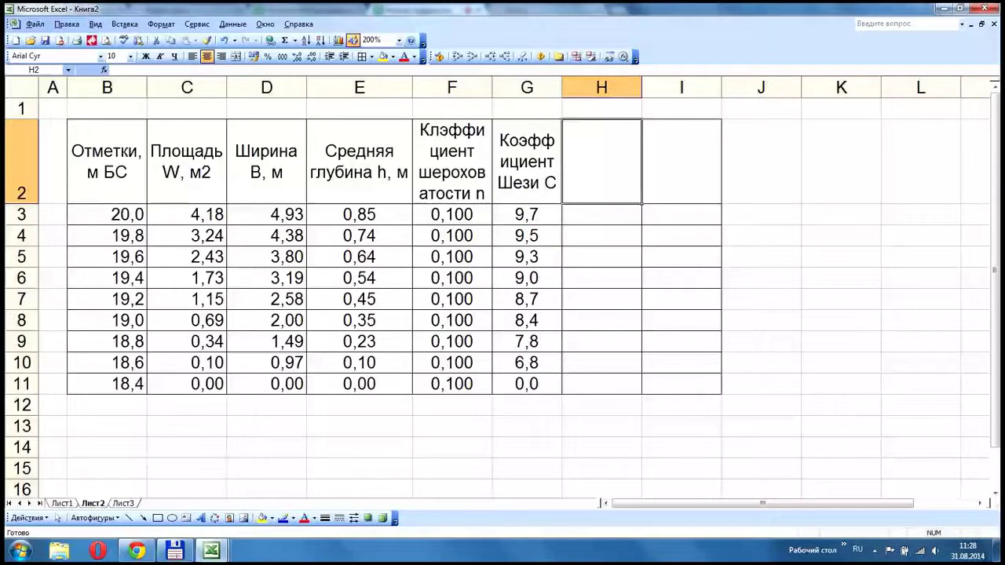
type("Уклон, доли")
key("Return")
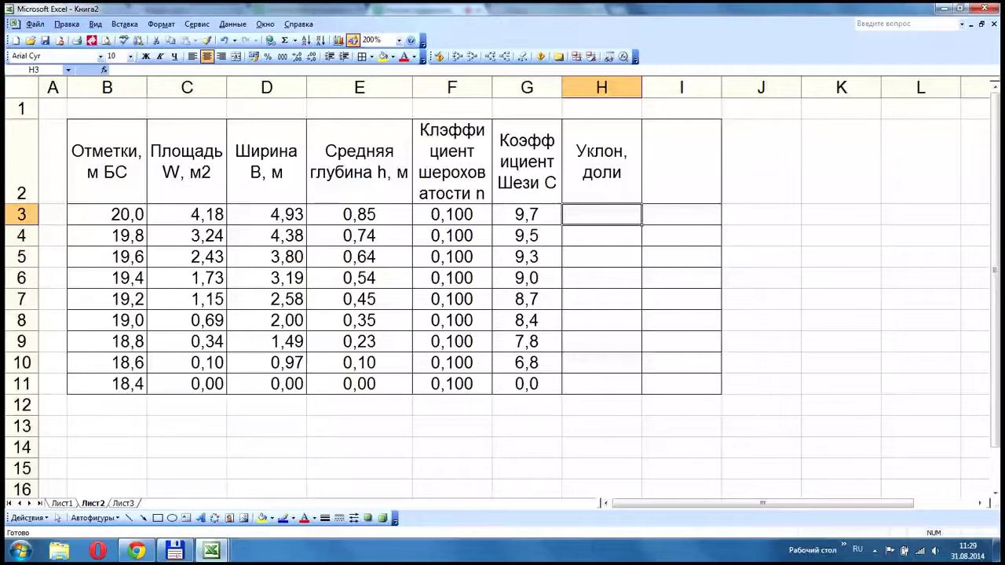
type("0,00")
- Enter the heading "Скорость, м/с" in I2
left_click(682, 162)
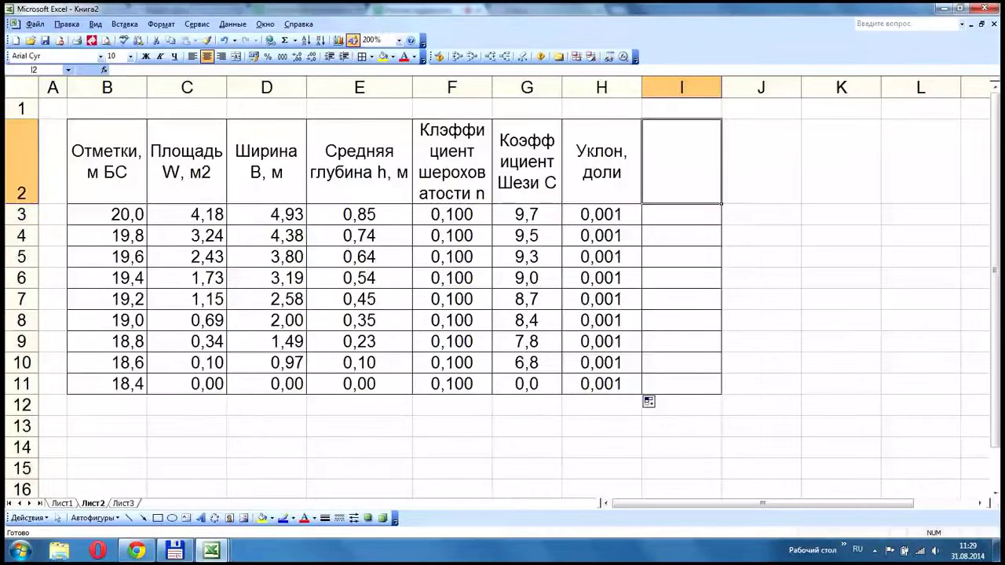
type("Ск")
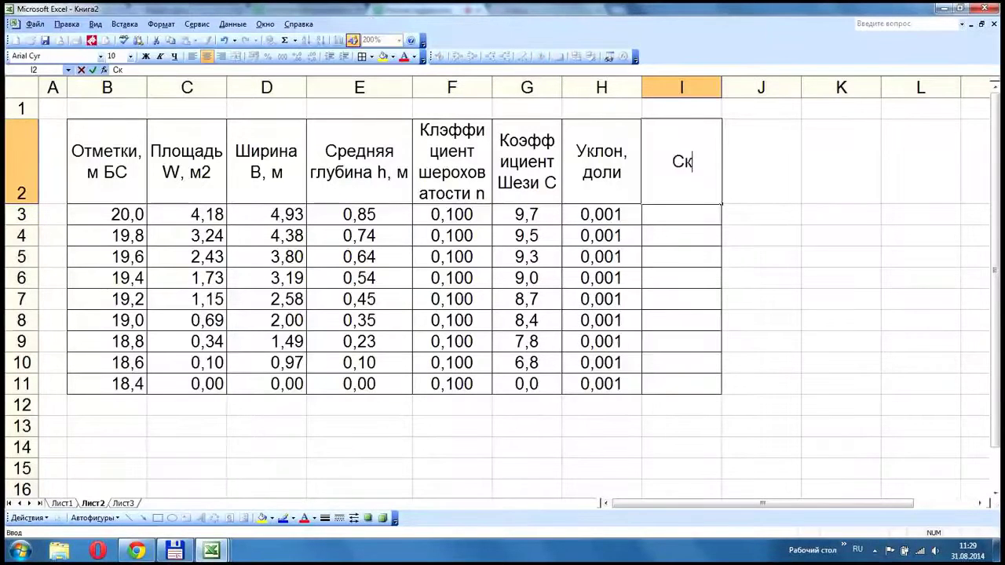
type("орость")
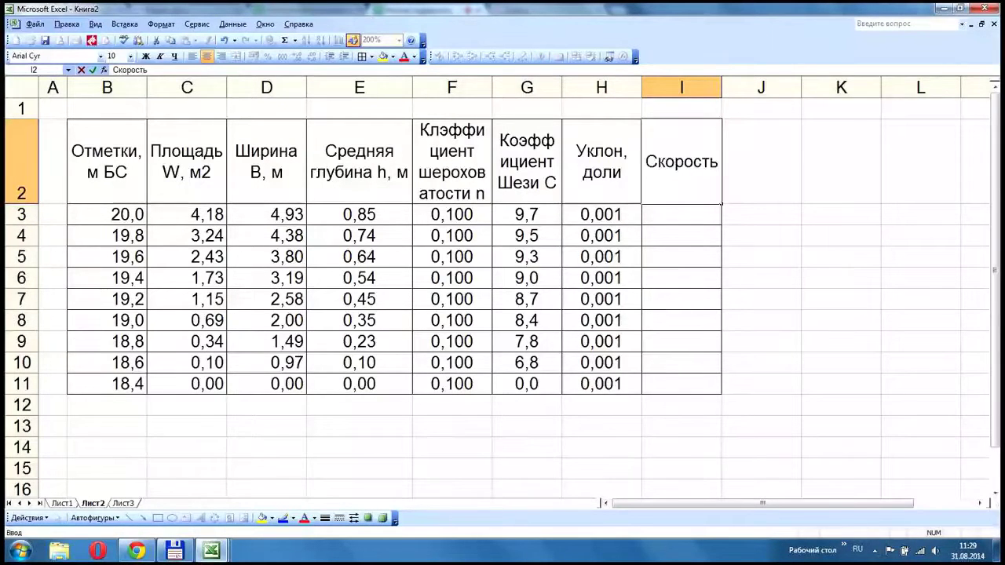
type(", м/с")
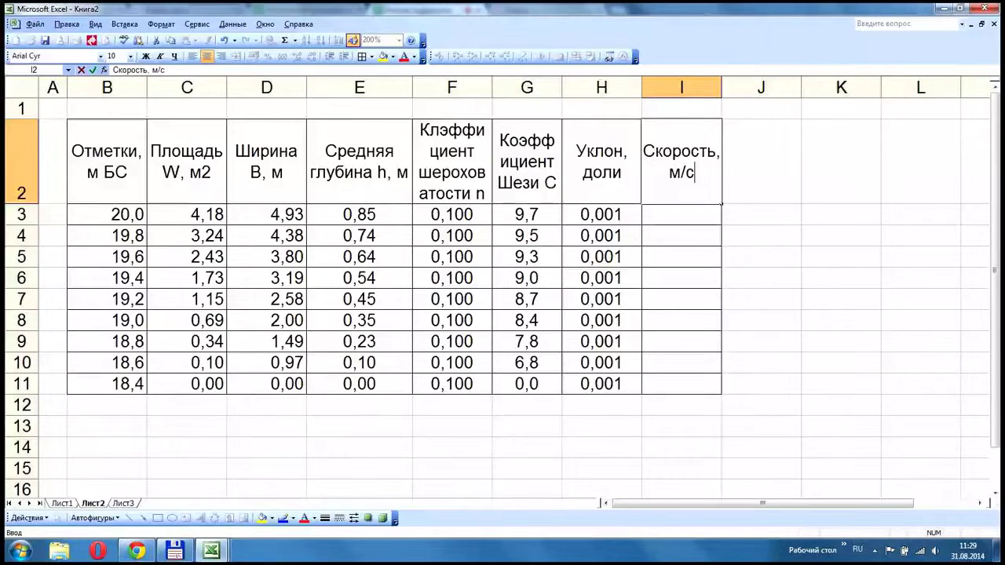
key("Return")
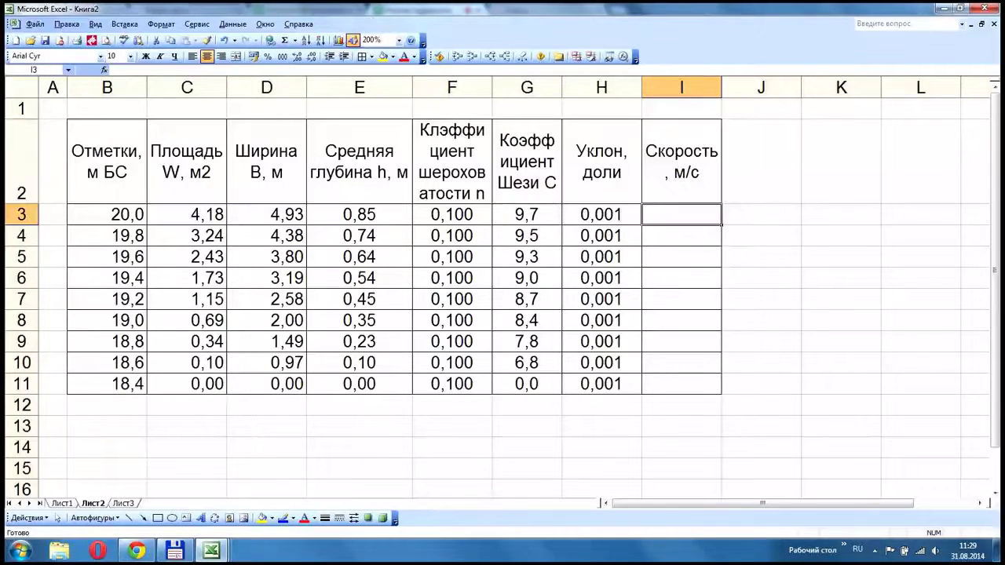
- Add the symbol I to the slope heading in H2, making it "Уклон I, доли"
left_click(602, 162)
left_click(136, 70)
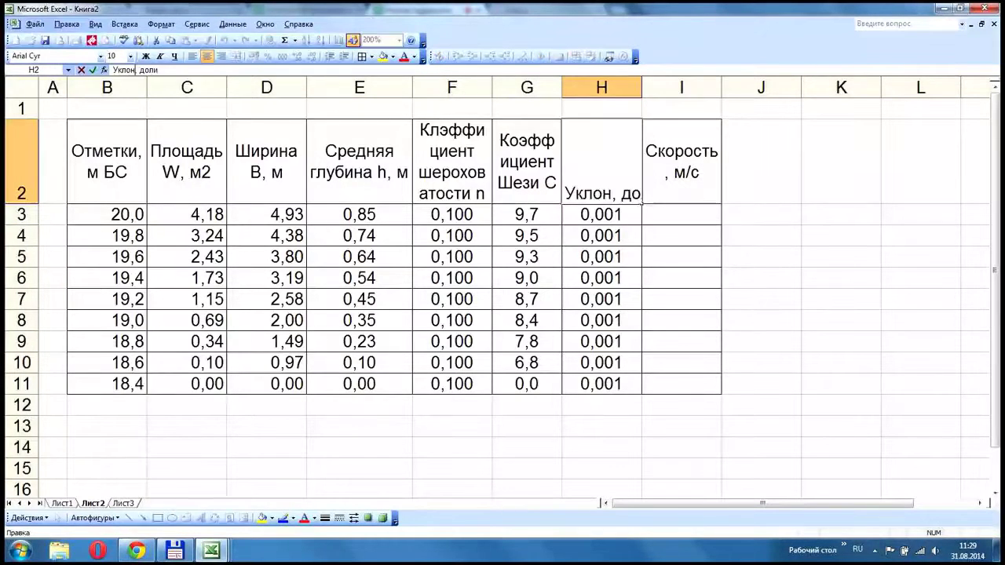
key("alt+shift")
type("I")
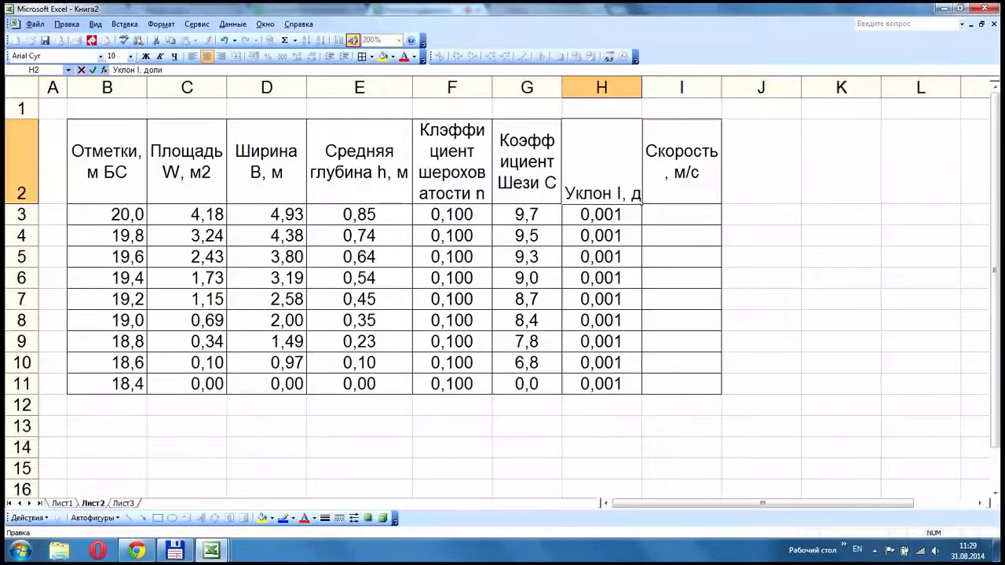
key("Return")
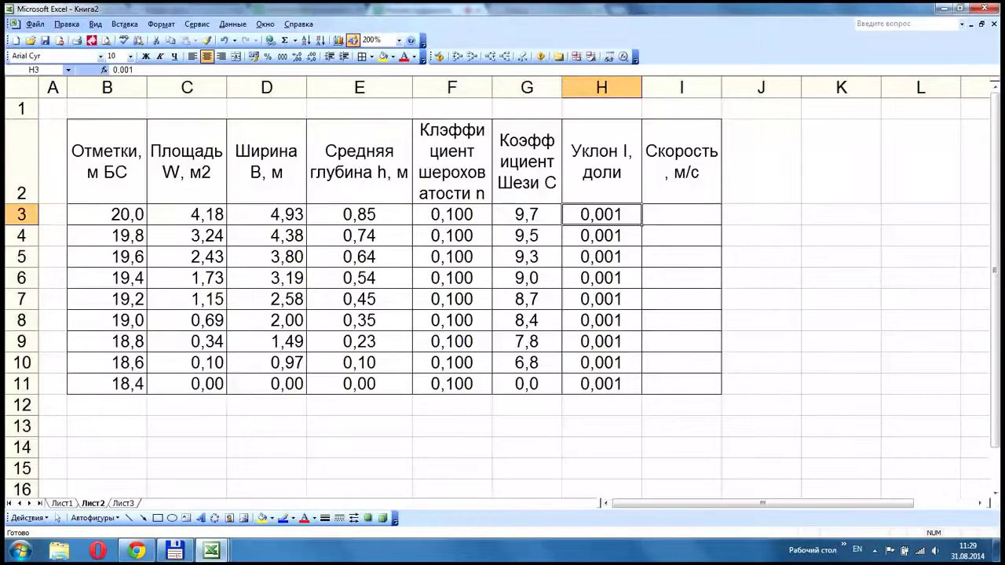
- Add the symbol v to the velocity heading in I2, making it "Скорость v, м/с"
left_click(682, 162)
left_click(145, 70)
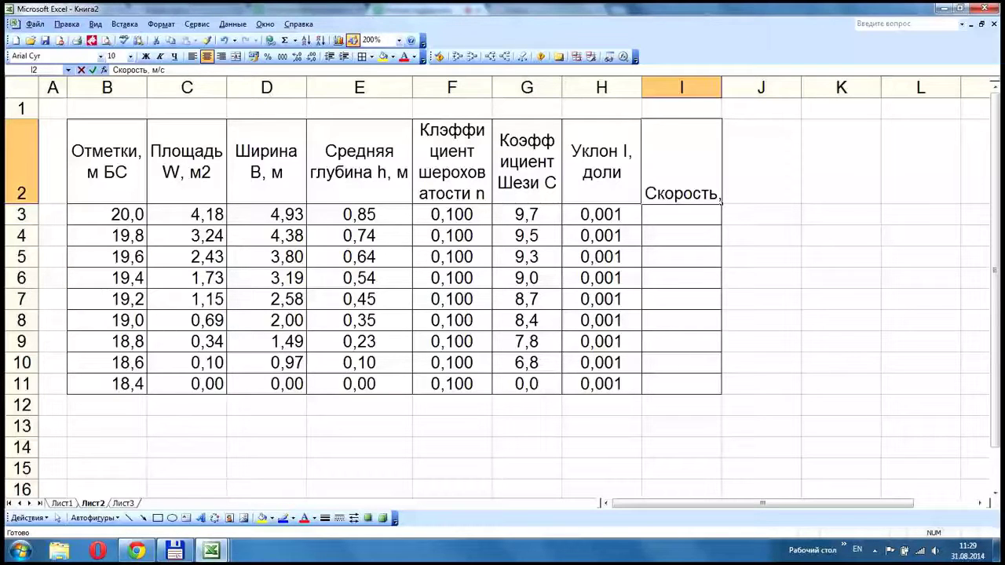
type("v")
key("Return")
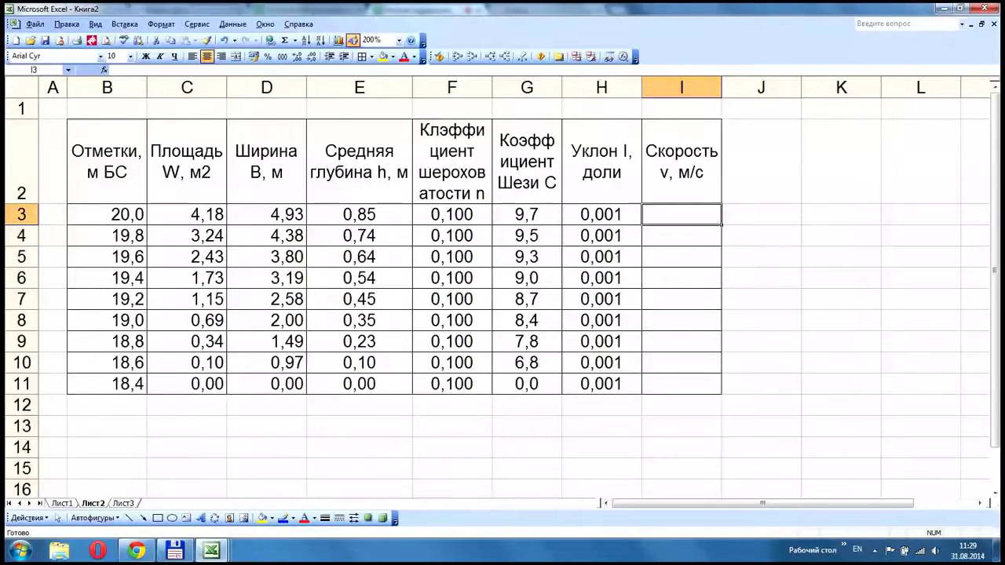
- Enter the velocity formula =G3*СТЕПЕНЬ(E3*H3;0,5) in I3
type("=")
left_click(527, 215)
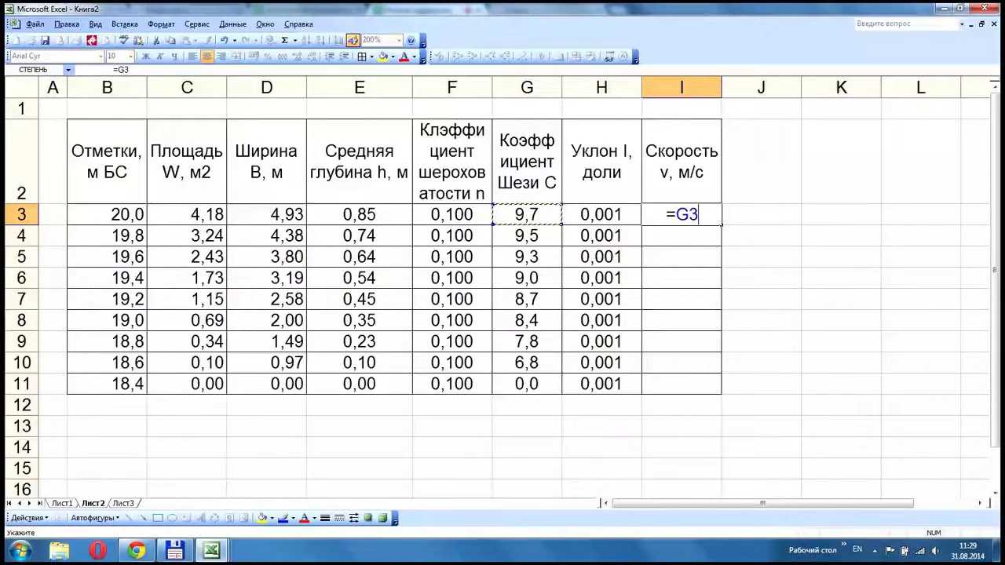
type("*")
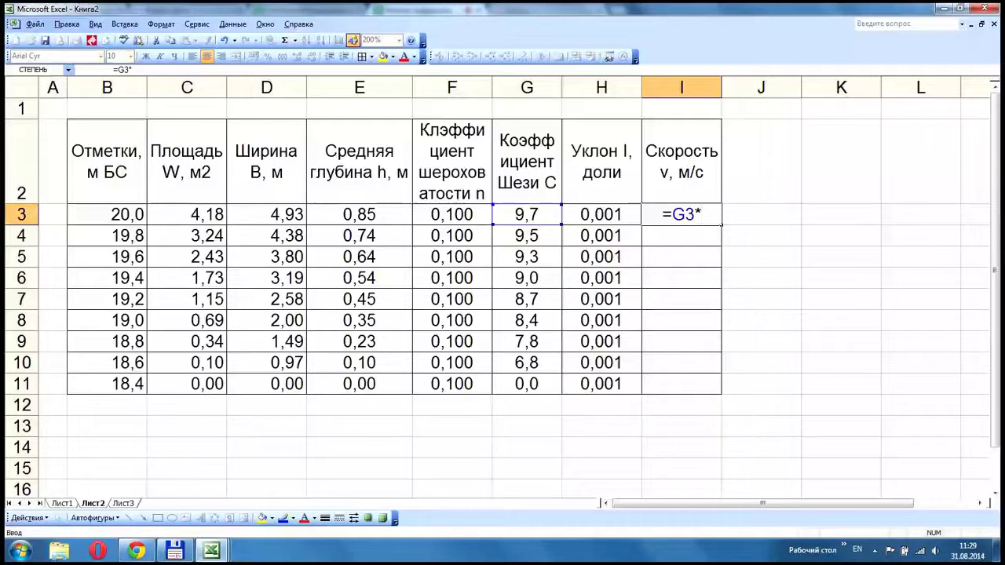
left_click(34, 70)
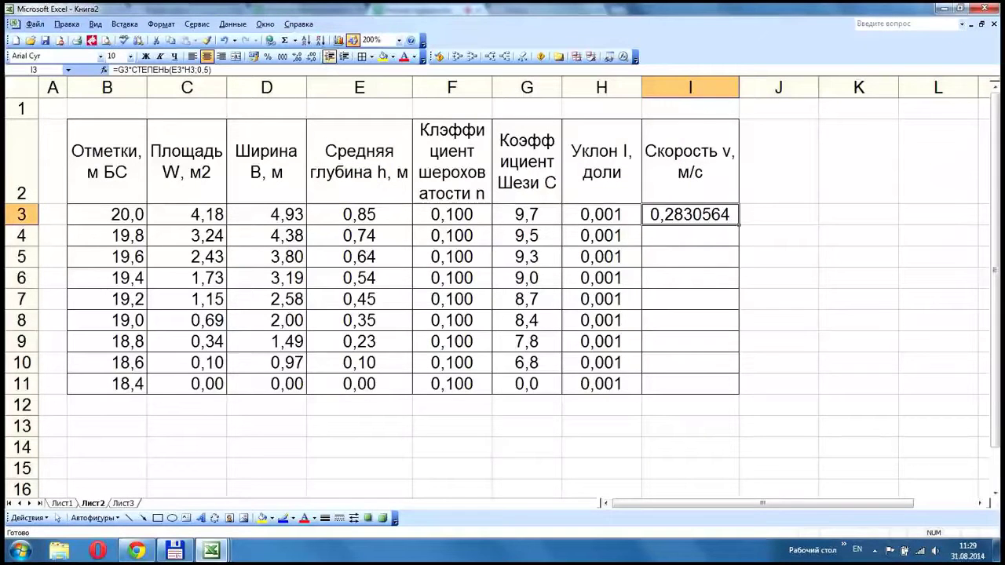
- Show the velocity in I3 with two decimals and fill the formula down to I11
left_click(312, 57)
left_click(313, 57)
left_click(313, 58)
left_click(313, 57)
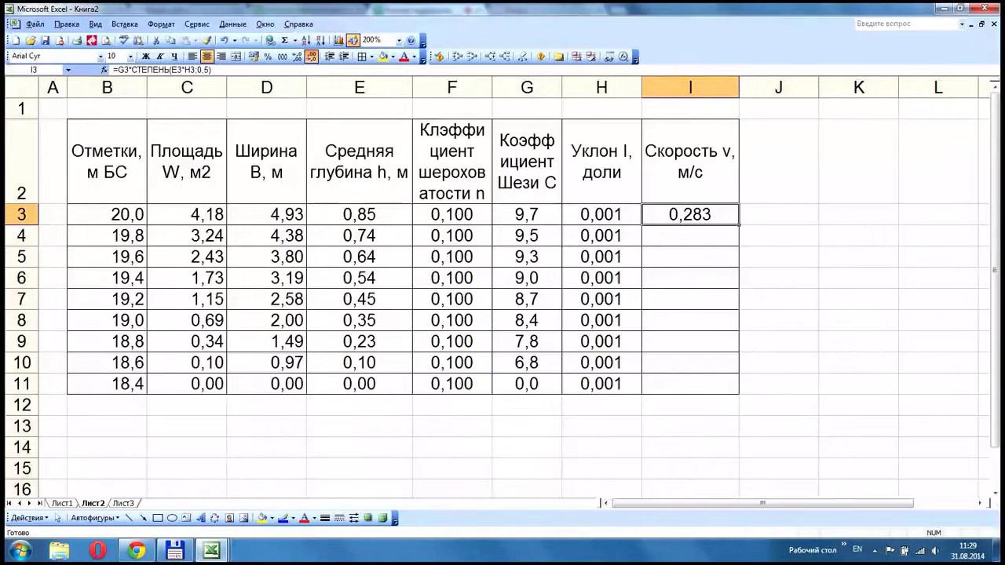
left_click(312, 58)
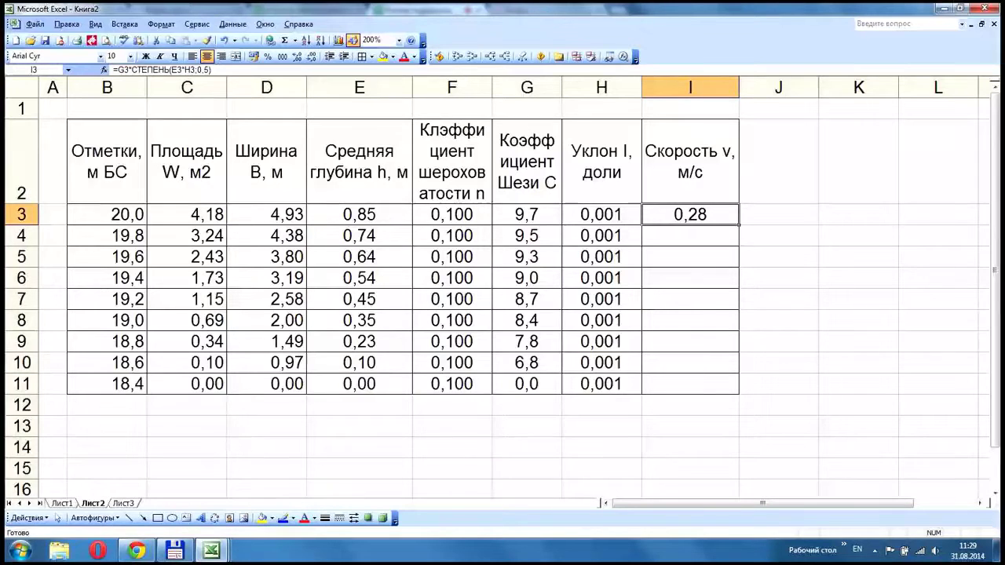
left_click_drag(739, 225, 738, 386)
- Try a roughness coefficient of 0,05 in F3 filled down to F11, and undo both changes
left_click(453, 214)
mouse_move(452, 215)
left_mouse_down()
mouse_move(453, 257)
mouse_move(452, 214)
left_mouse_up()
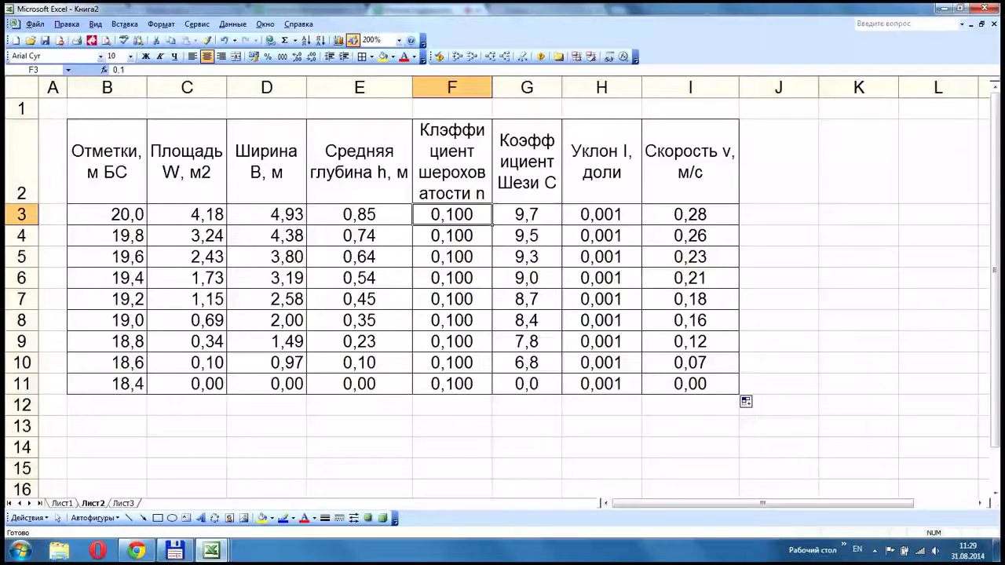
type("0,")
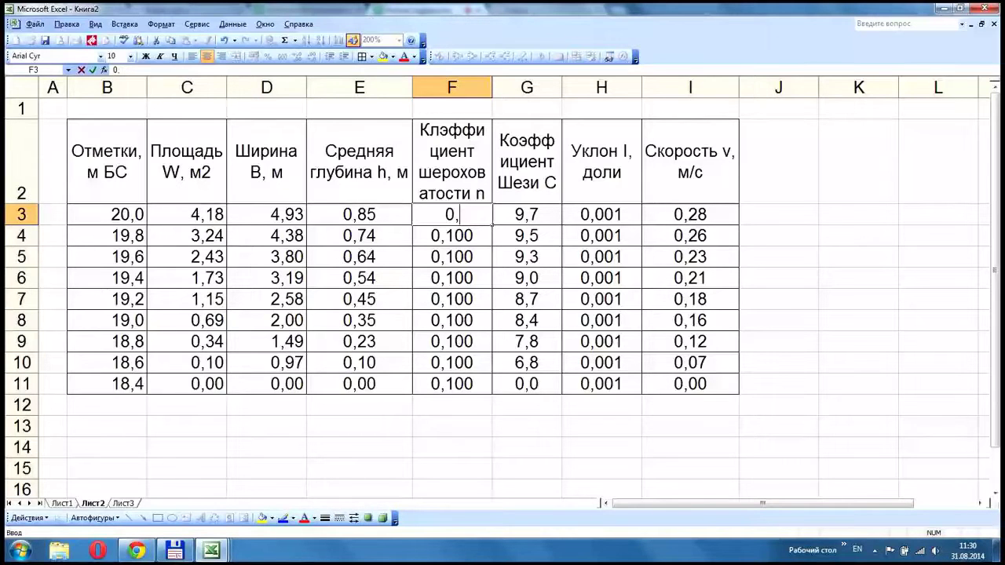
type("05")
key("ctrl+Return")
left_click_drag(492, 225, 493, 393)
left_click(224, 40)
left_click(224, 40)
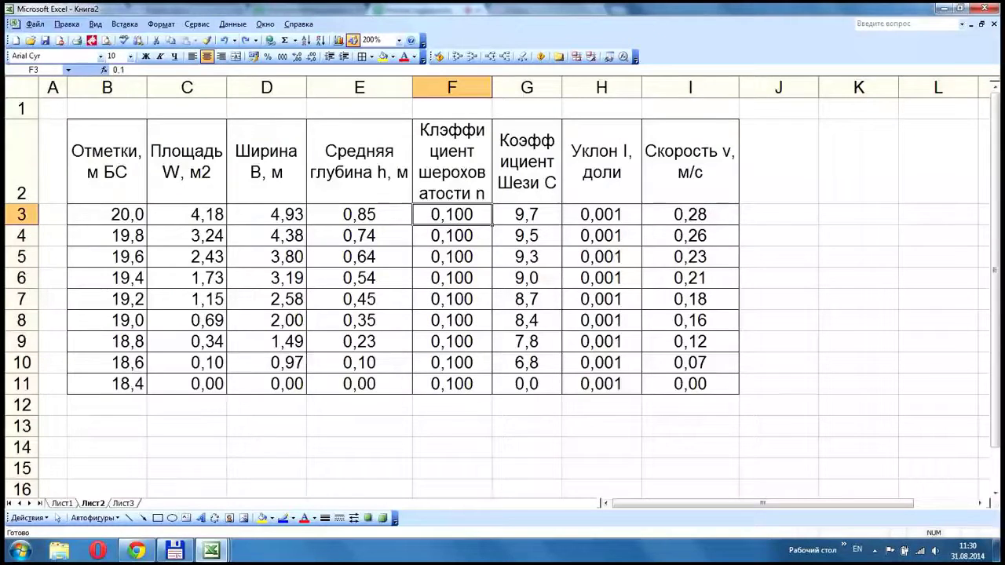
- Narrow column I slightly so its heading wraps before the symbol v, and select J2
left_click(690, 215)
left_click_drag(739, 87, 720, 88)
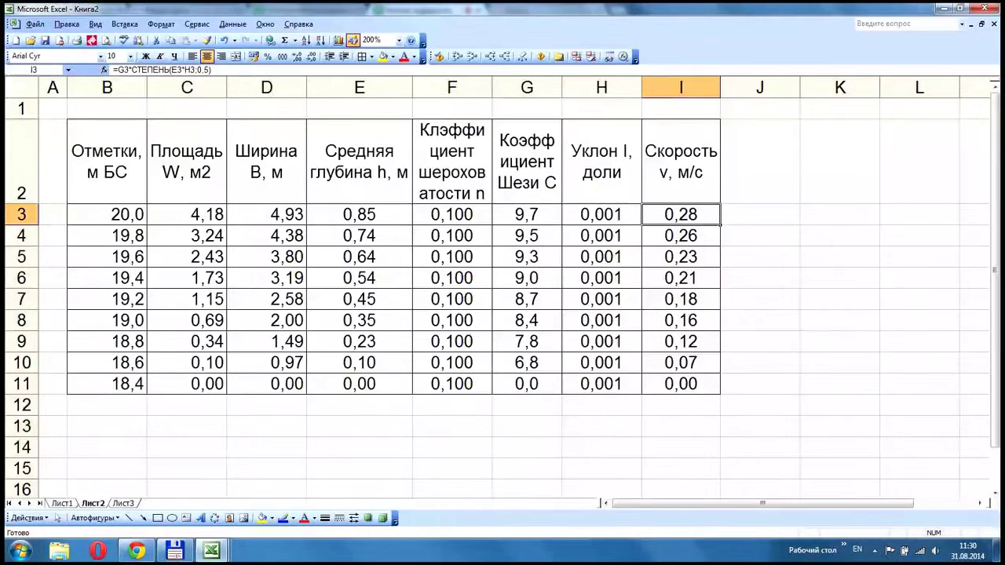
left_click(760, 161)
type("Hfc[jl djls")
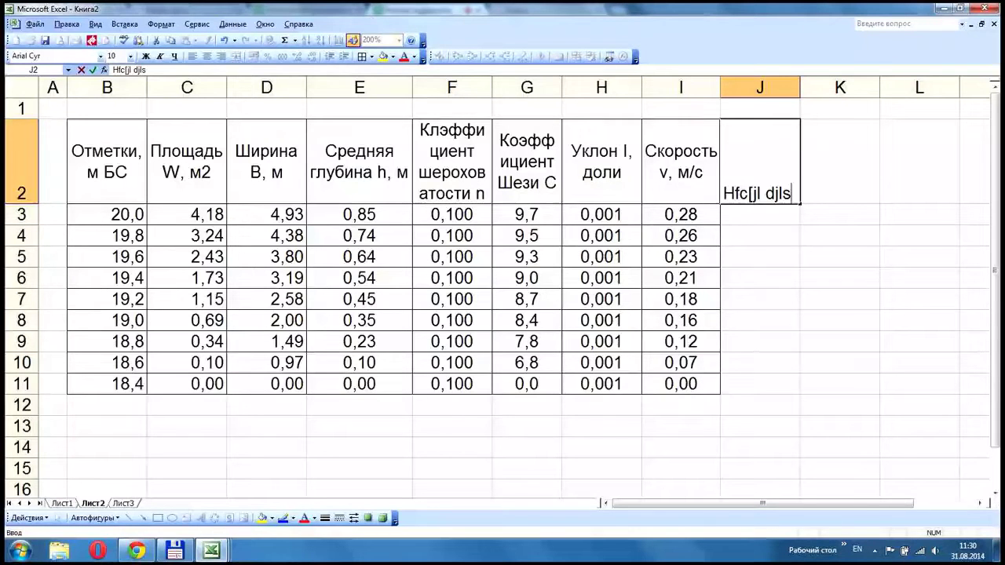
key("BackSpace")
key("BackSpace")
key("BackSpace")
key("BackSpace")
key("BackSpace")
key("BackSpace")
key("BackSpace")
key("BackSpace")
key("BackSpace")
key("BackSpace")
key("BackSpace")
- Enter the heading "Расход воды, м3/с" in J2
key("alt+shift")
type("Расход воды")
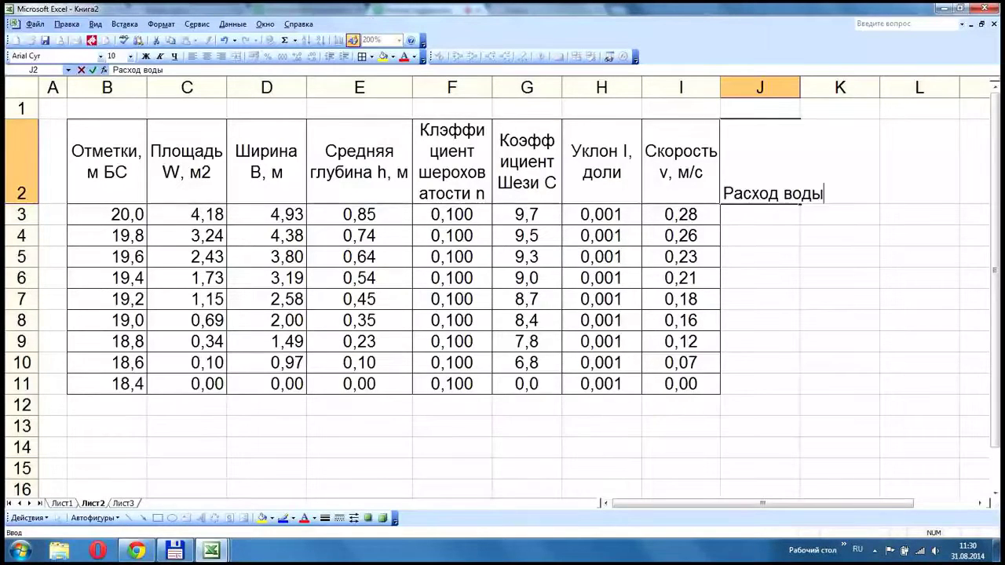
type(", м3/с")
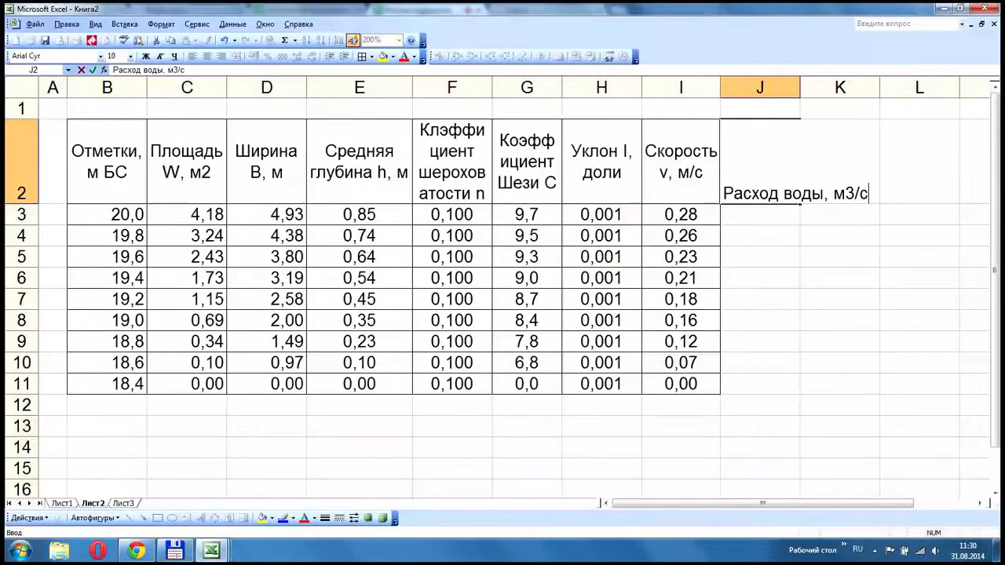
key("Return")
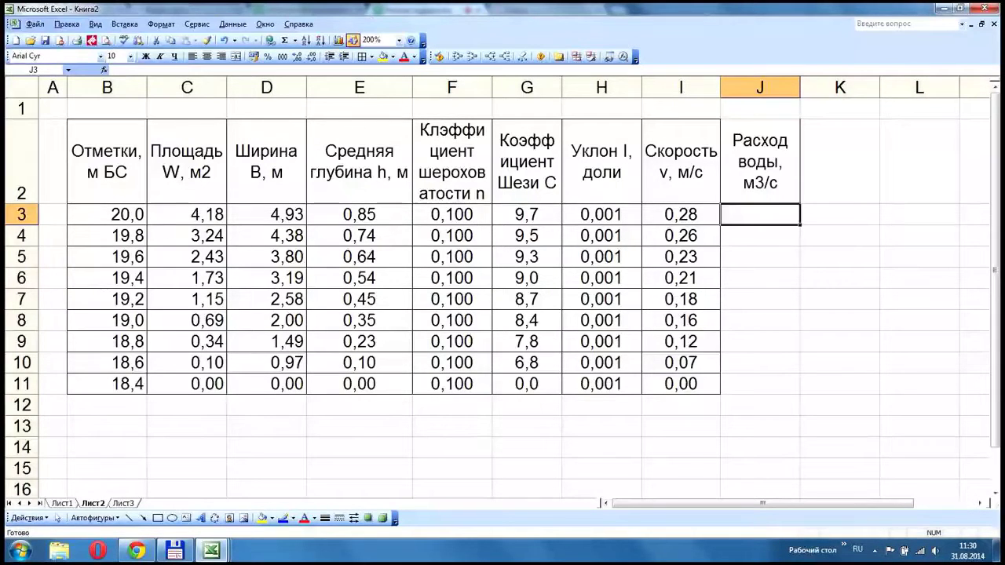
- Calculate the water discharge in J3 with =I3*C3 and trace the formula's precedent cells
type("=")
key("Left")
key("Up")
key("Down")
type("*")
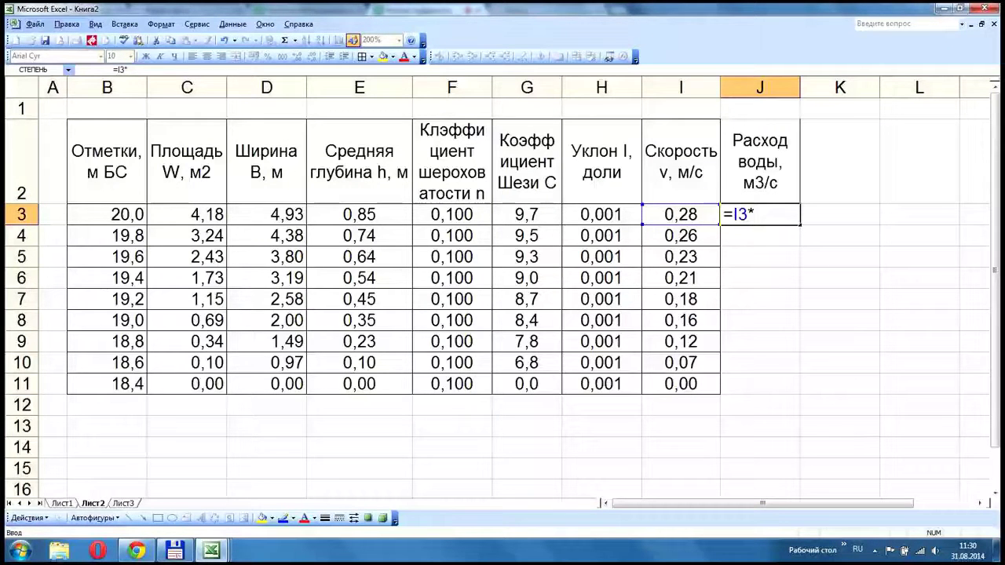
left_click(187, 214)
key("Return")
left_click(457, 56)
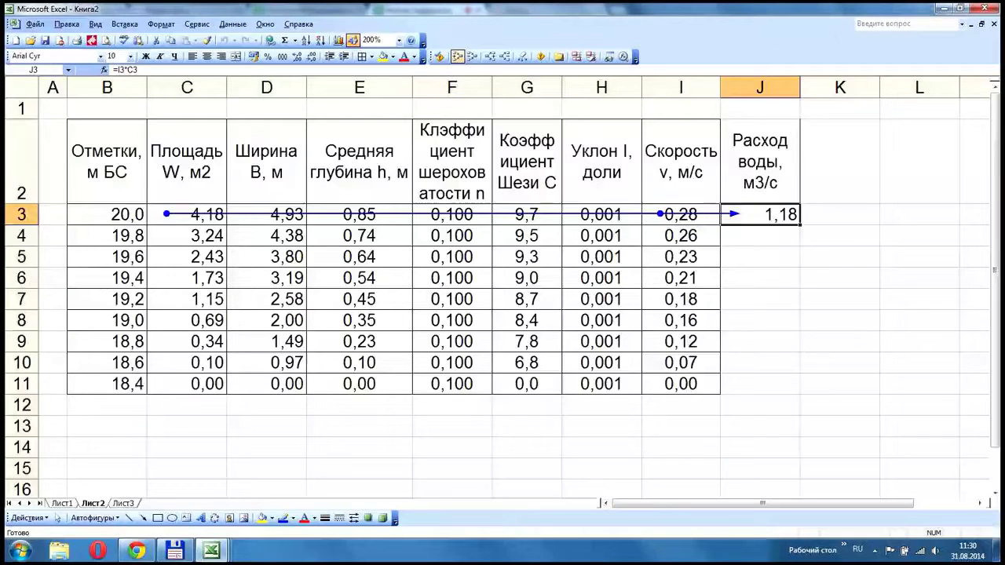
- Apply cell borders to J2:J11 and fill the discharge formula from J3 down to J11
left_click_drag(760, 162, 761, 384)
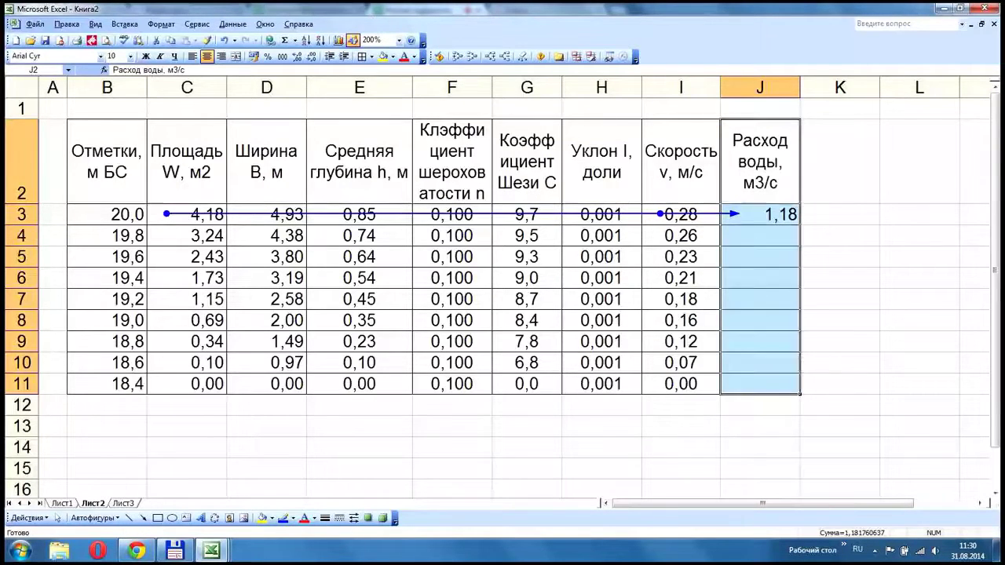
left_click(361, 57)
left_click(761, 214)
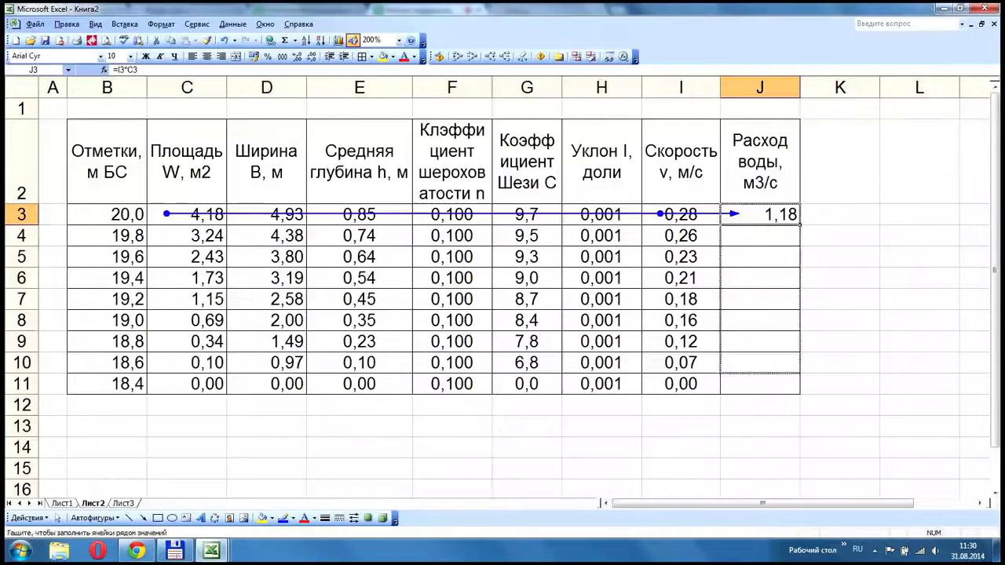
double_click(801, 225)
- Make the discharge column J2:J11 and the elevation column B2:B11 bold
left_click_drag(760, 162, 760, 384)
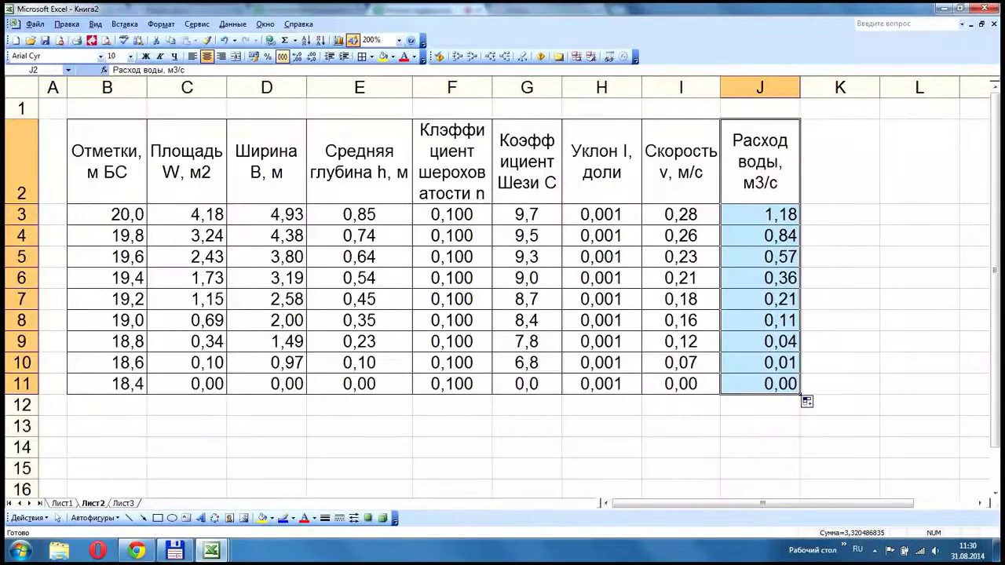
left_click(145, 57)
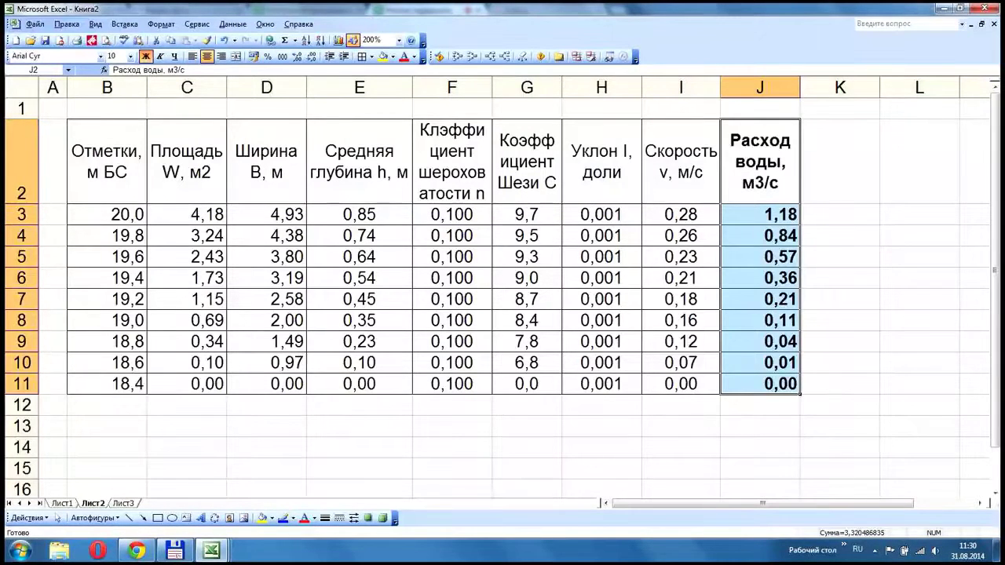
left_click_drag(106, 161, 106, 384)
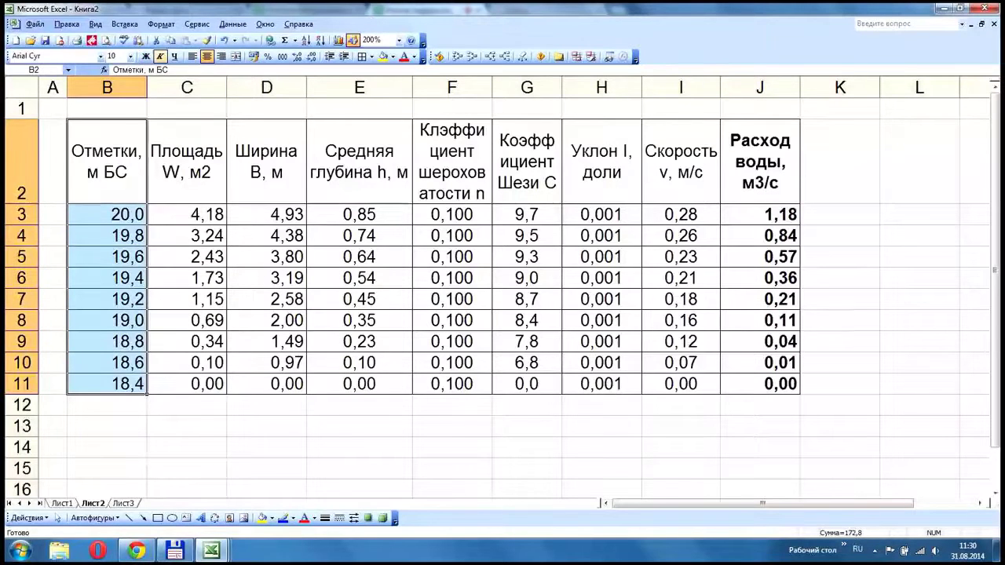
left_click(145, 57)
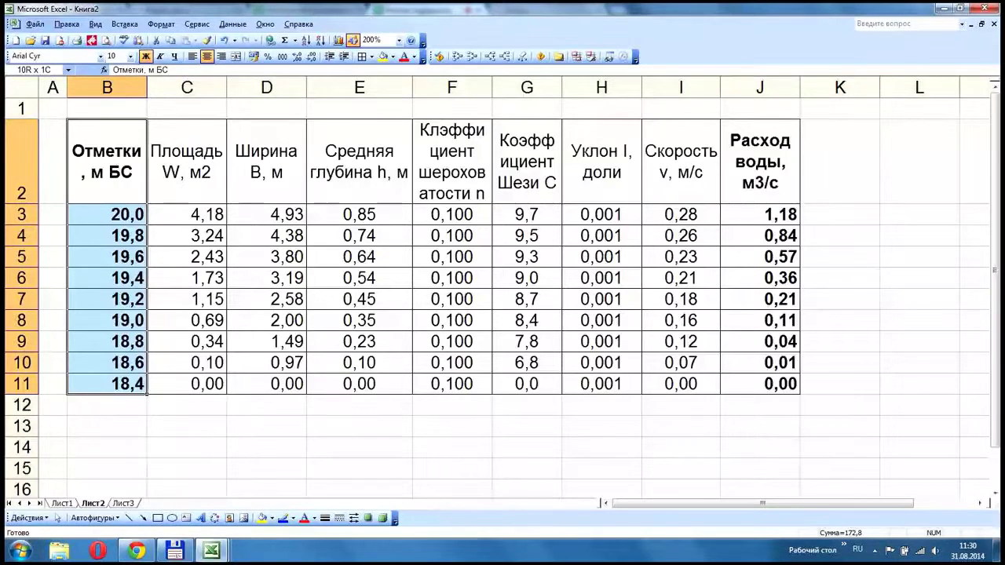
- Copy the elevation column B2:B11 into K2:K11
key("ctrl+c")
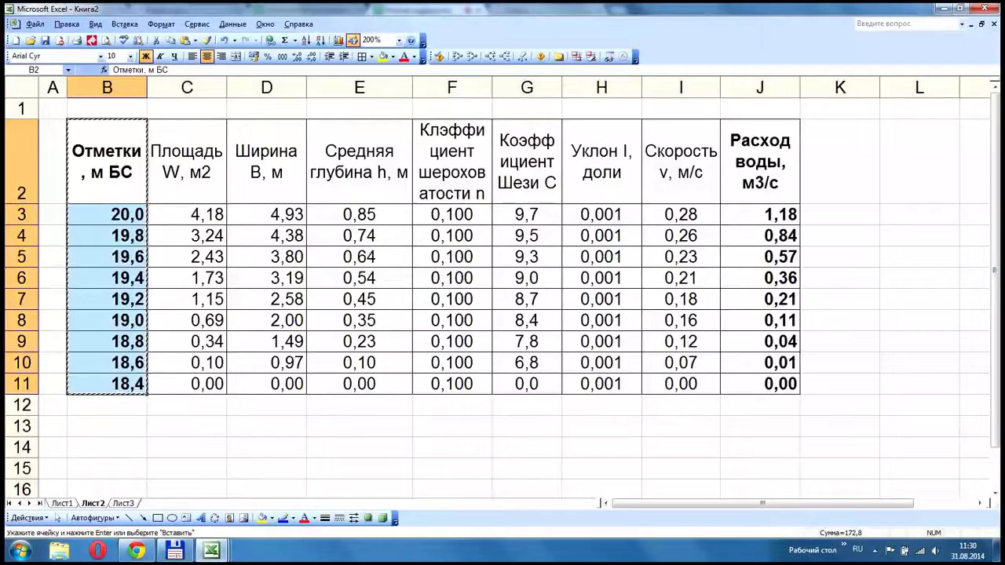
left_click(841, 162)
key("ctrl+v")
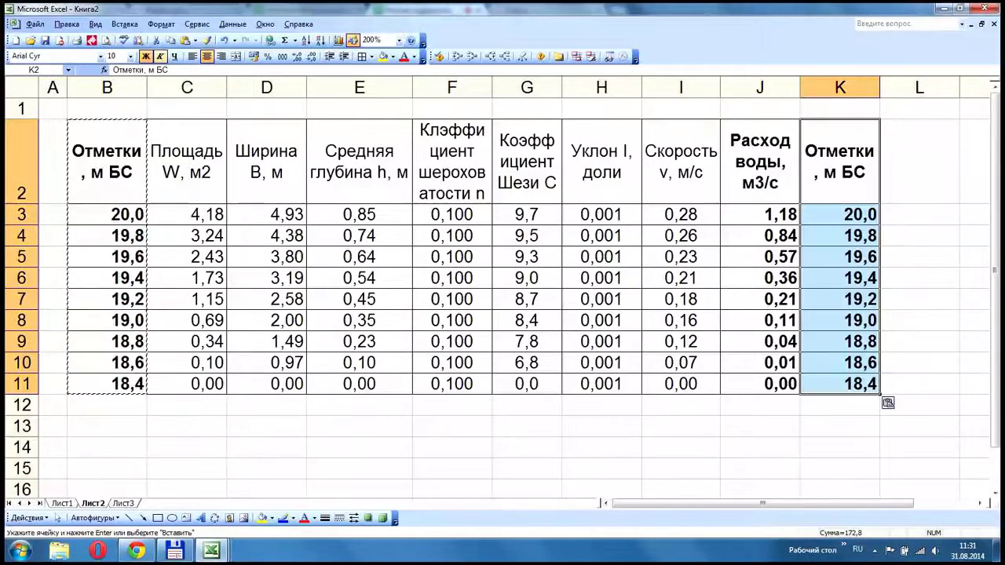
- Format K2:K11 as non-bold text in font size 8 without cell borders
left_click(146, 56)
left_click(130, 56)
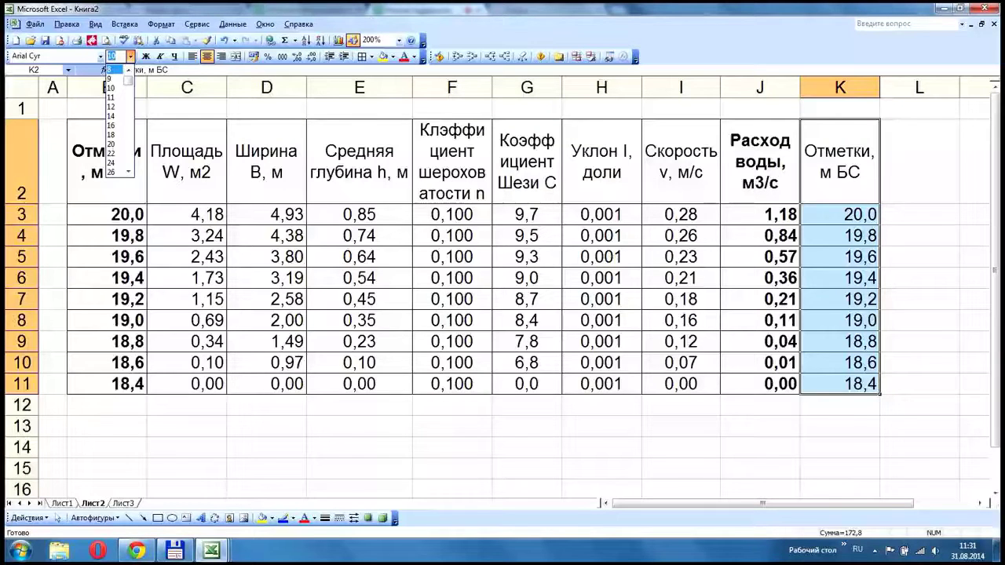
left_click(112, 69)
left_click(371, 57)
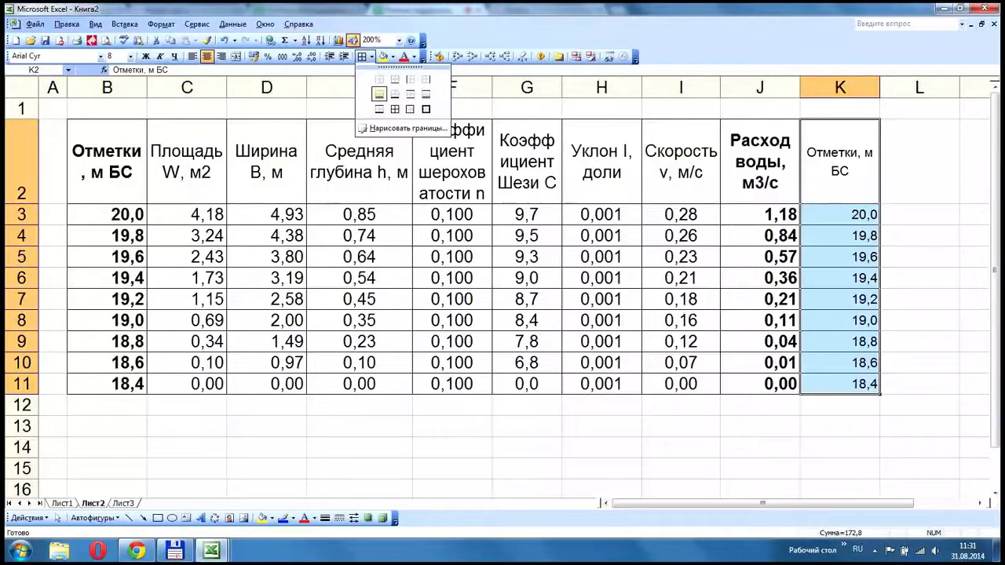
left_click(426, 108)
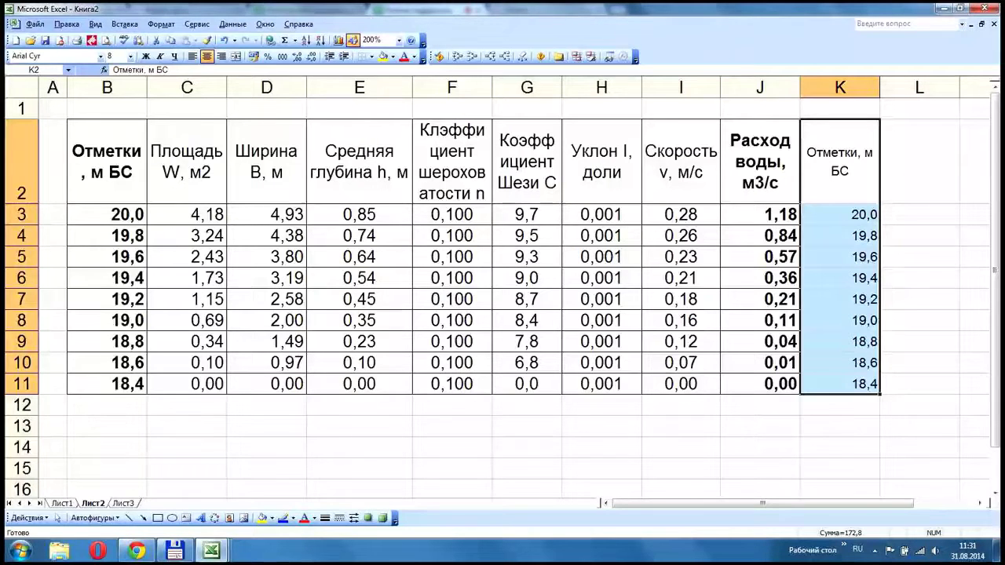
- Check the webinar chat in Chrome for participants' questions and return to the Excel workbook
left_click(919, 215)
left_click(136, 551)
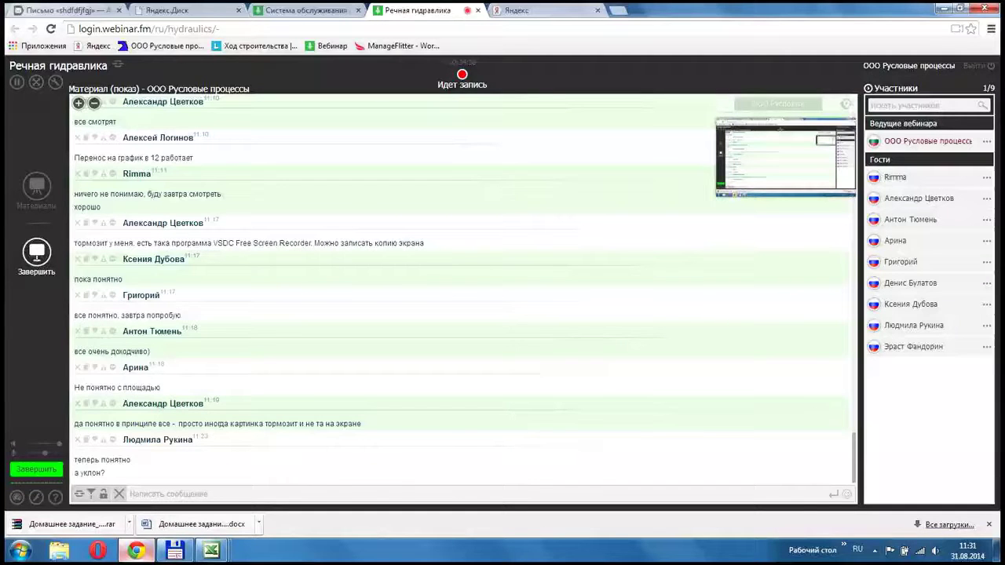
key("alt+Tab")
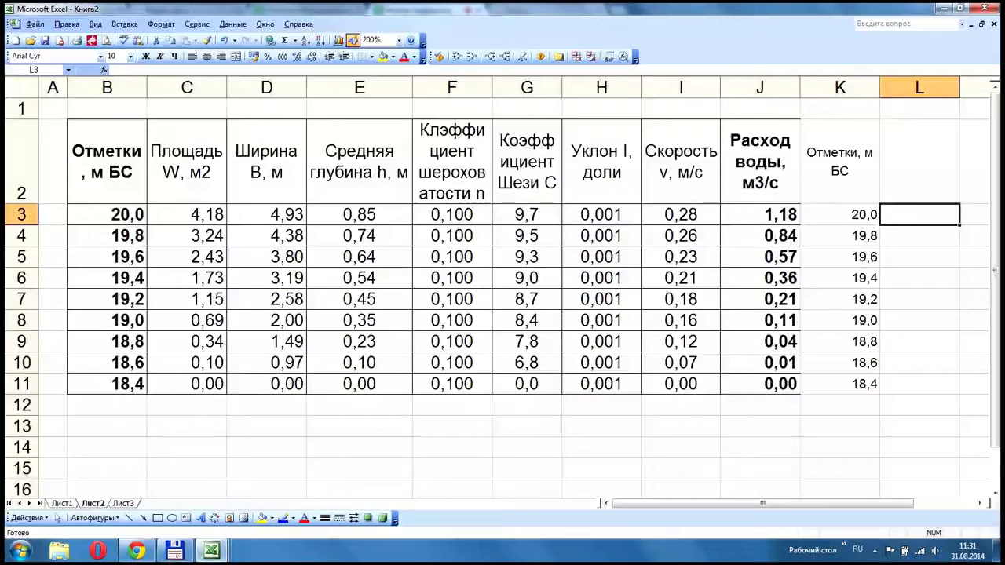
- Set the slope in H3 to 0,002 and fill it down through H11
left_click(602, 214)
type("0,00")
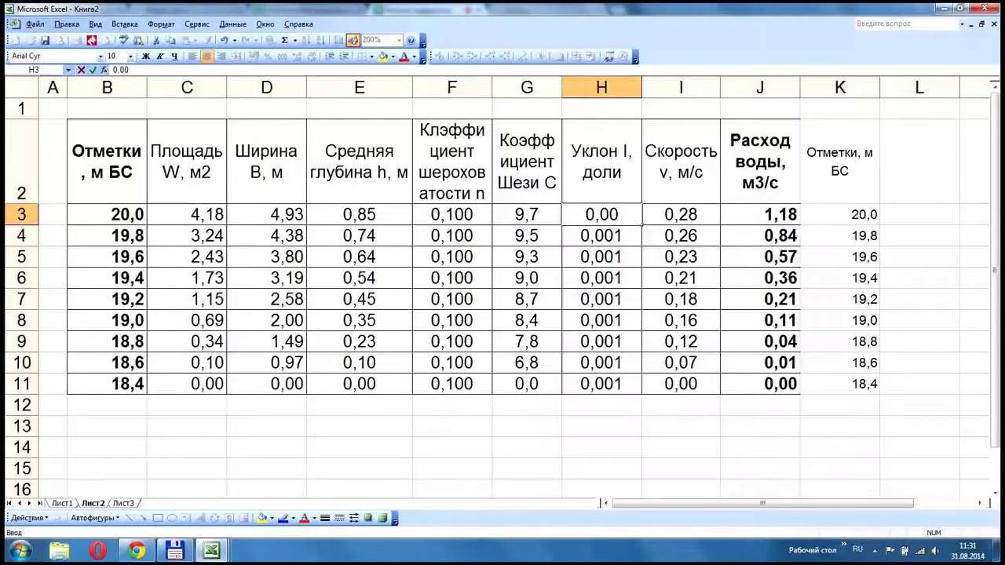
type("2")
key("Return")
left_click(601, 215)
left_click_drag(642, 225, 642, 361)
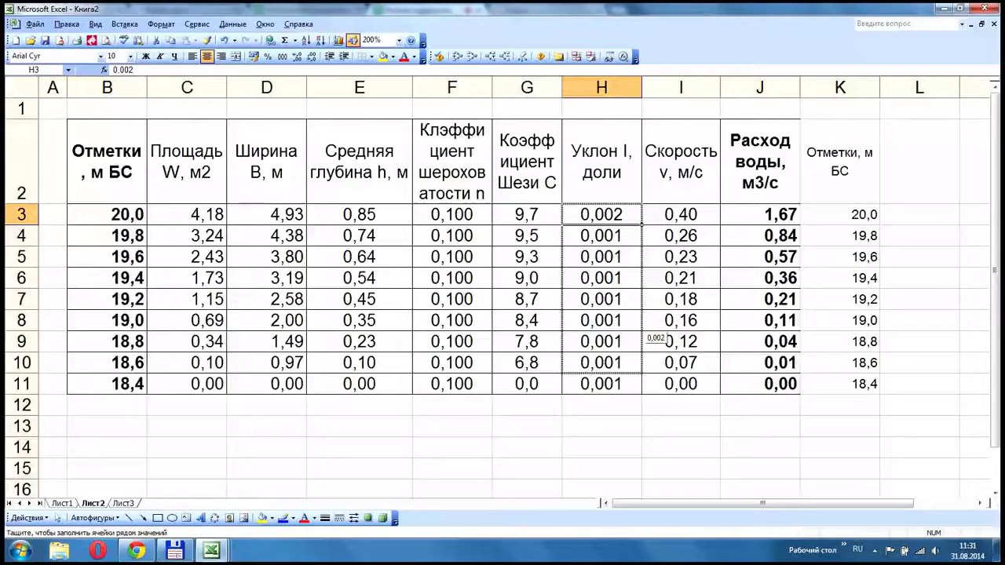
left_click_drag(642, 361, 642, 385)
- Select the discharge and elevation values in J3:K11 as the chart data
left_click_drag(763, 503, 823, 503)
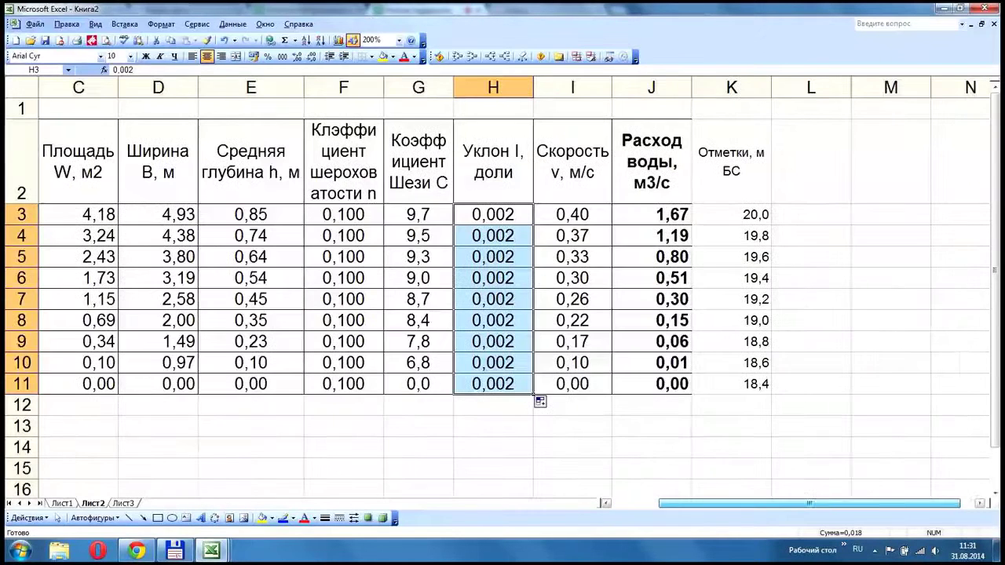
left_click(980, 504)
mouse_move(832, 503)
left_mouse_down()
mouse_move(811, 503)
mouse_move(823, 503)
left_mouse_up()
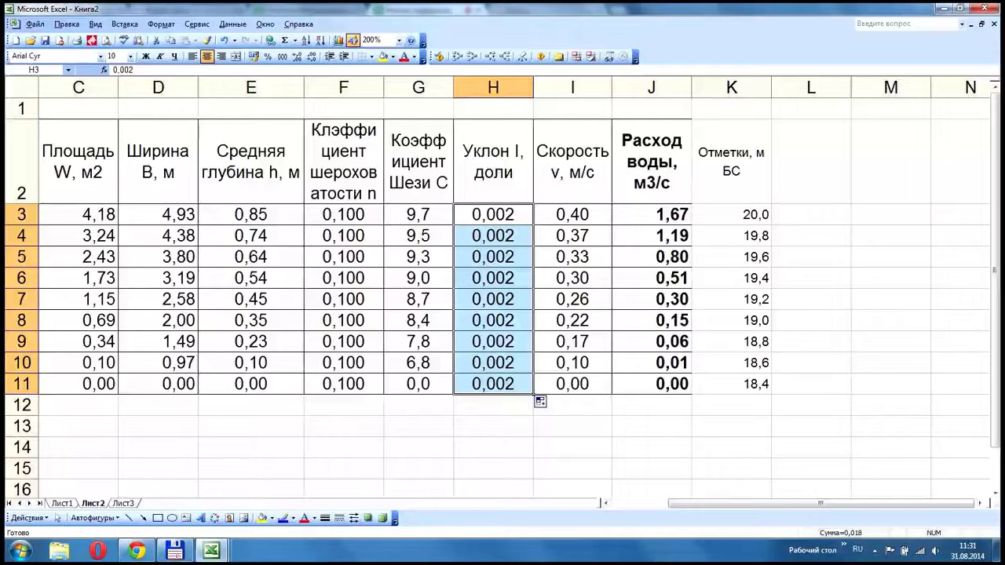
left_click_drag(343, 161, 343, 384)
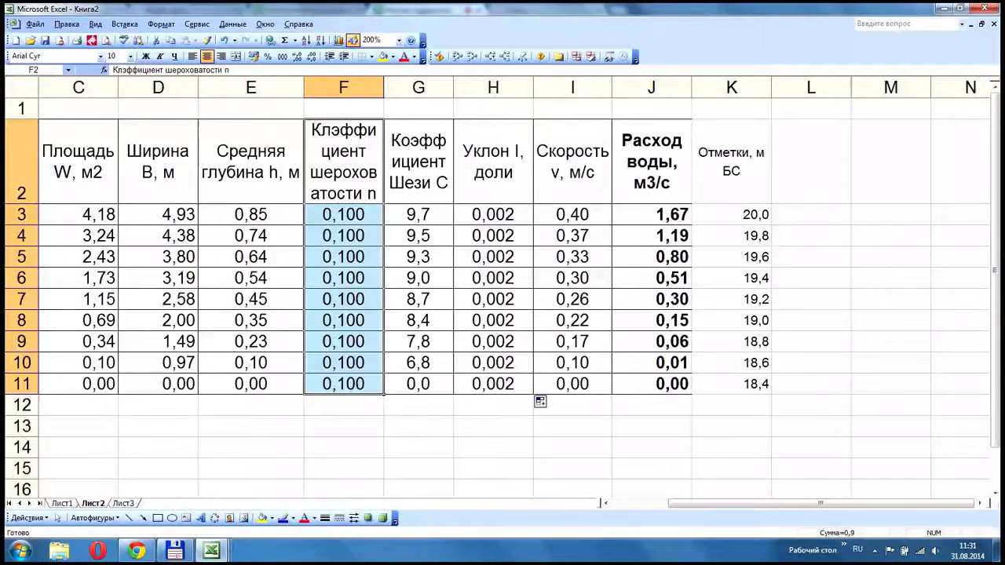
left_click(652, 162)
left_click(732, 162)
left_click_drag(652, 214, 732, 384)
- Try a smoothed-line scatter chart of J3:K11 embedded in the current sheet, and delete it
left_click(338, 40)
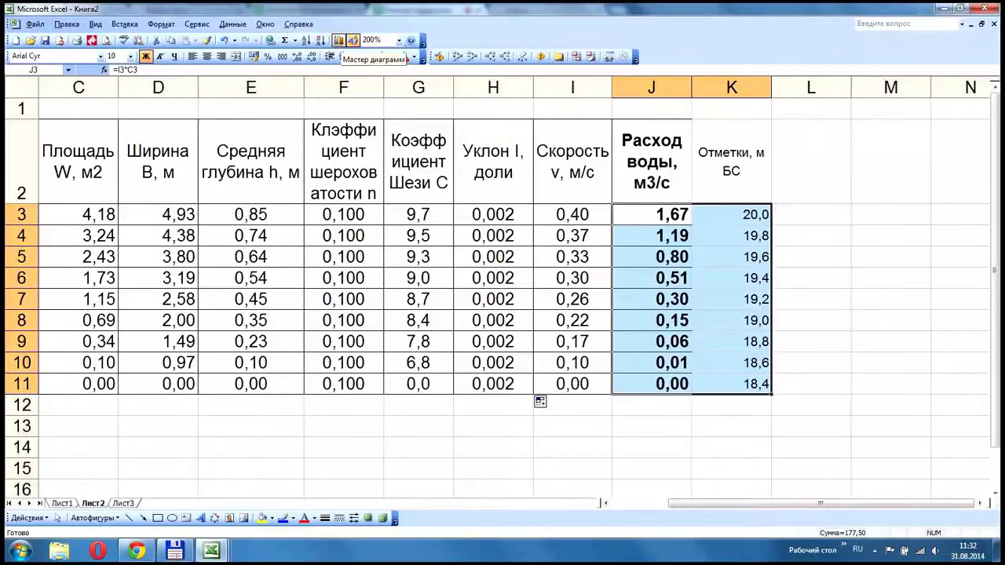
left_click(408, 234)
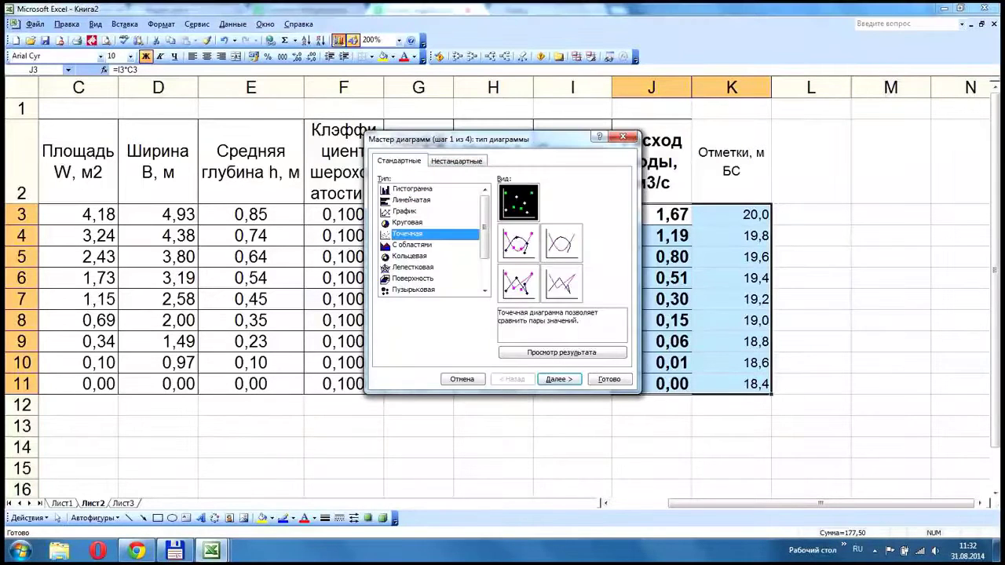
left_click(518, 243)
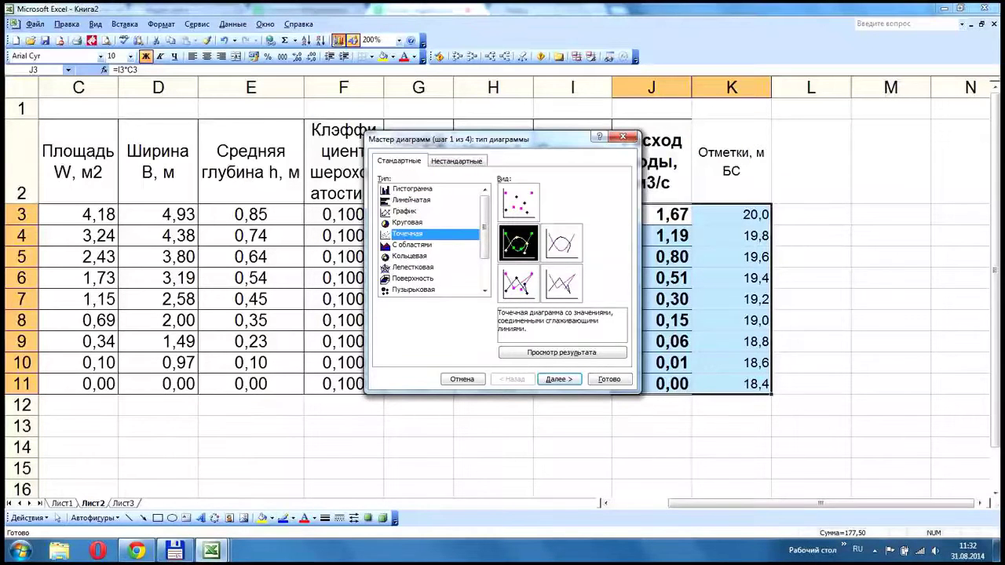
left_click(610, 379)
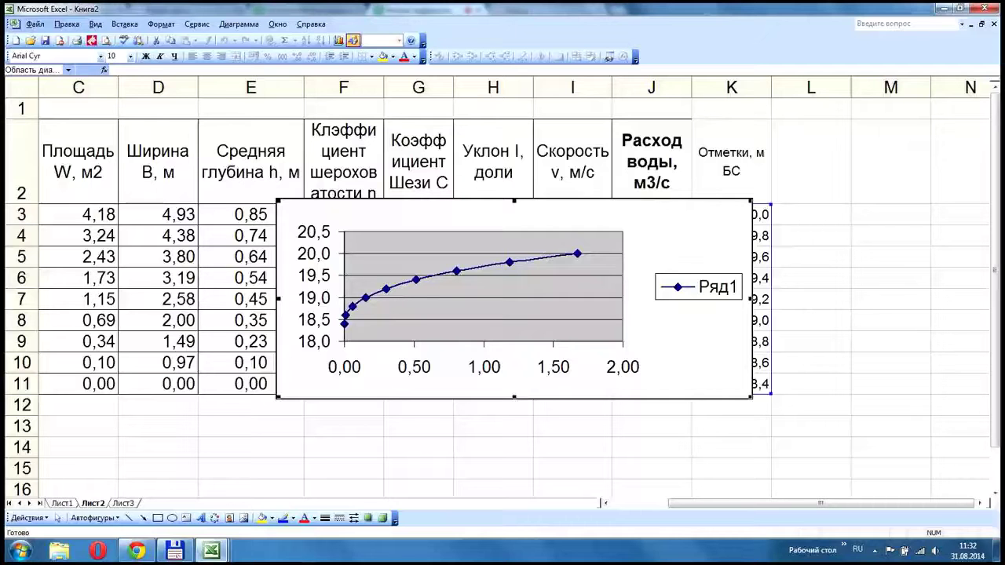
key("Delete")
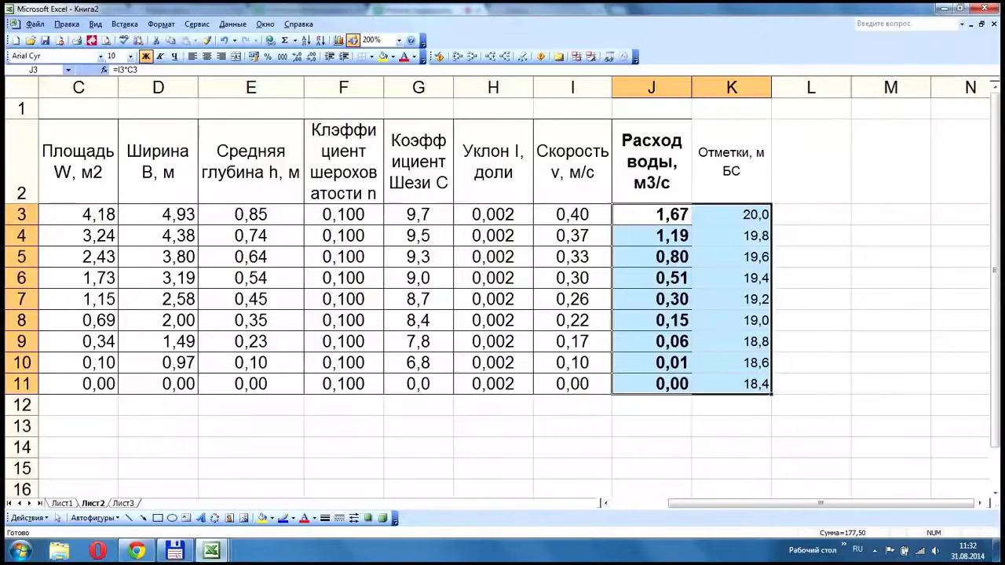
- Create a scatter chart with smoothed lines from J3:K11 and place it on a separate sheet named Диаграмма1
left_click(338, 39)
left_click(407, 233)
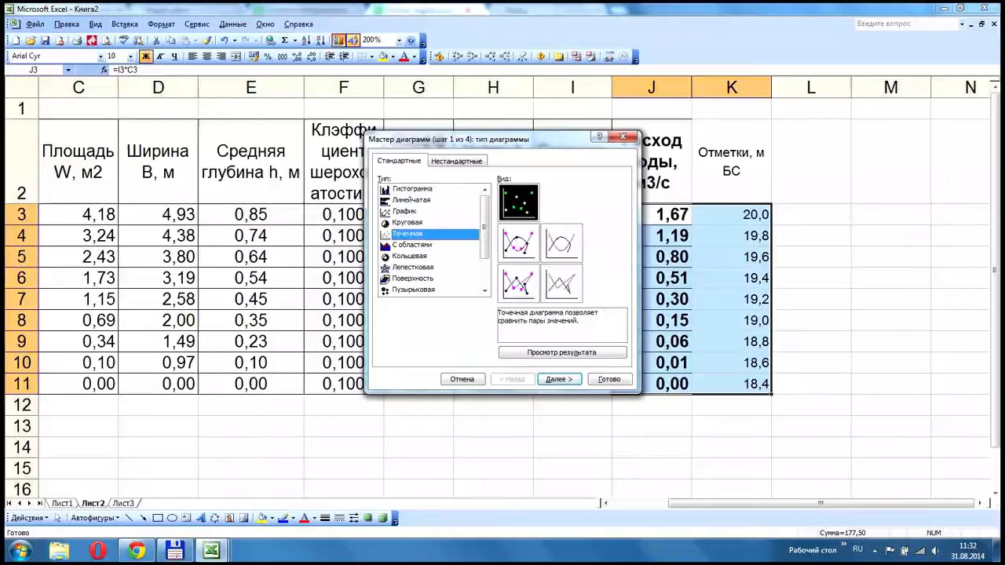
left_click(518, 243)
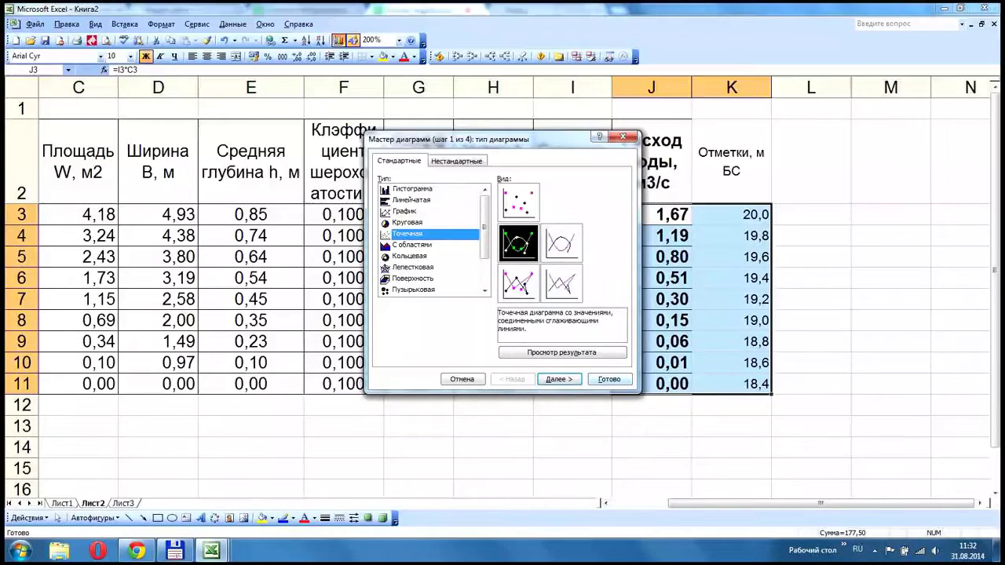
left_click(559, 379)
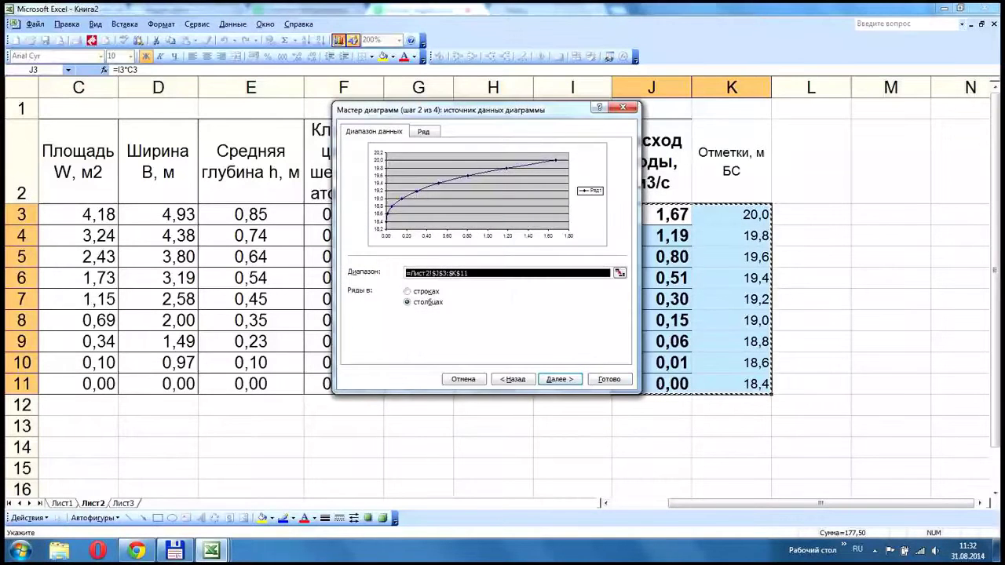
left_click(557, 375)
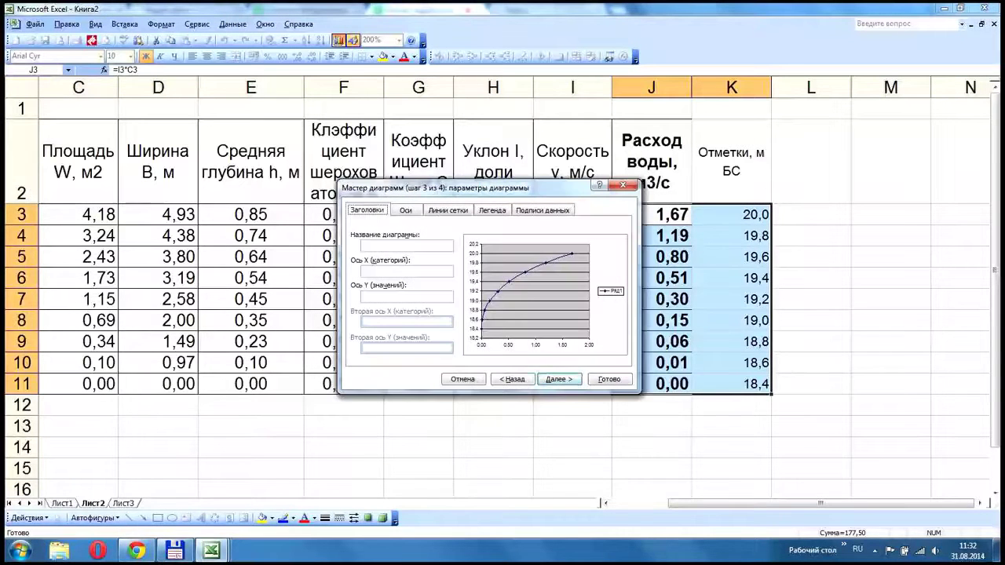
left_click(559, 380)
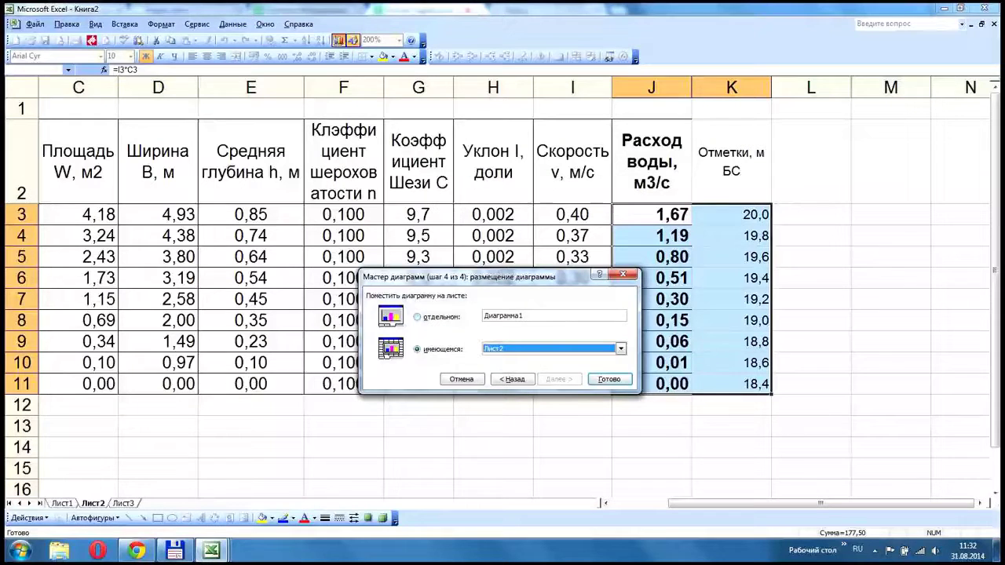
left_click(610, 379)
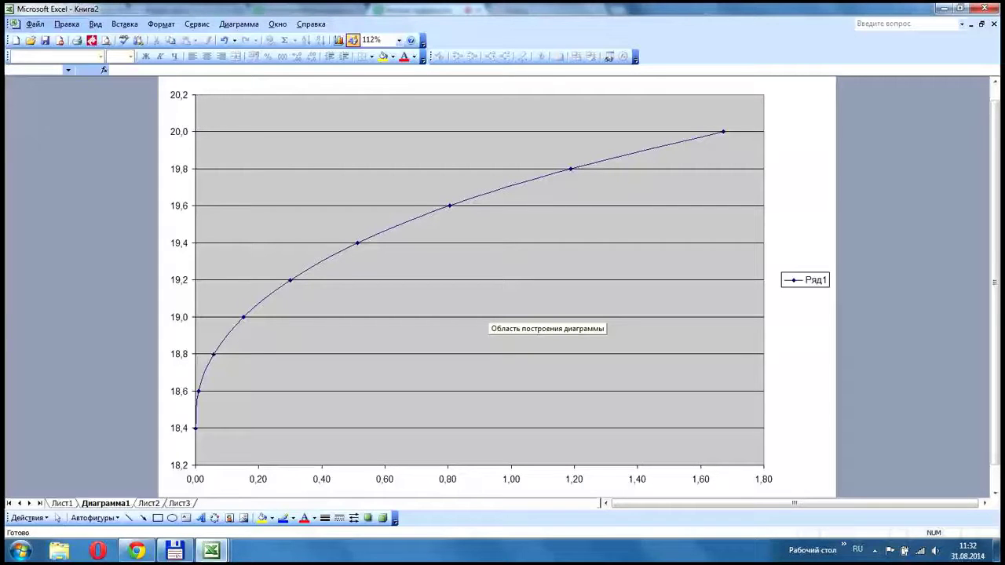
- Remove the chart's grey plot area background and its legend
left_click(484, 316)
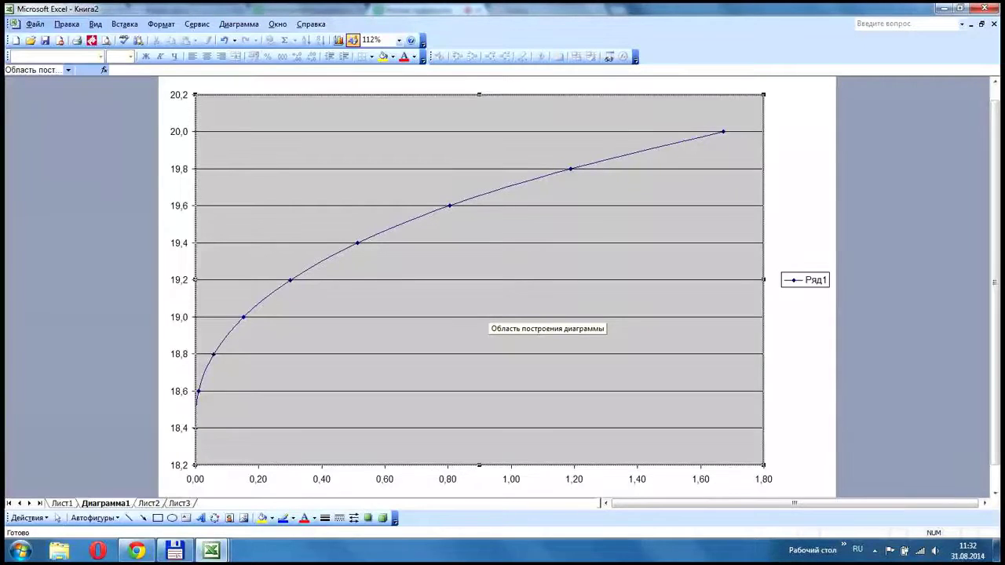
key("Delete")
left_click(806, 280)
key("Delete")
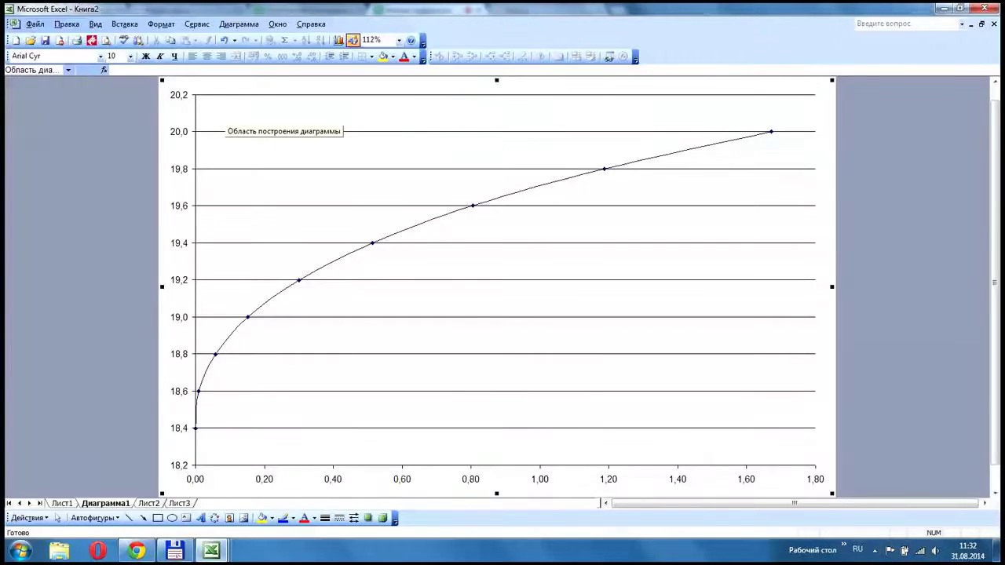
- Set the chart sheet's page to portrait orientation, keeping A4 paper
left_click(34, 23)
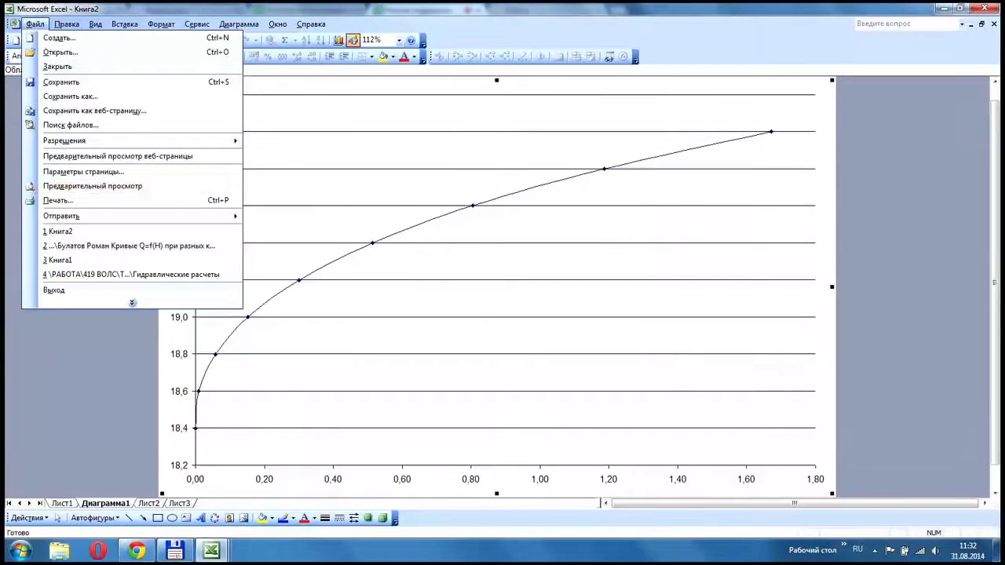
left_click(83, 171)
left_click(409, 210)
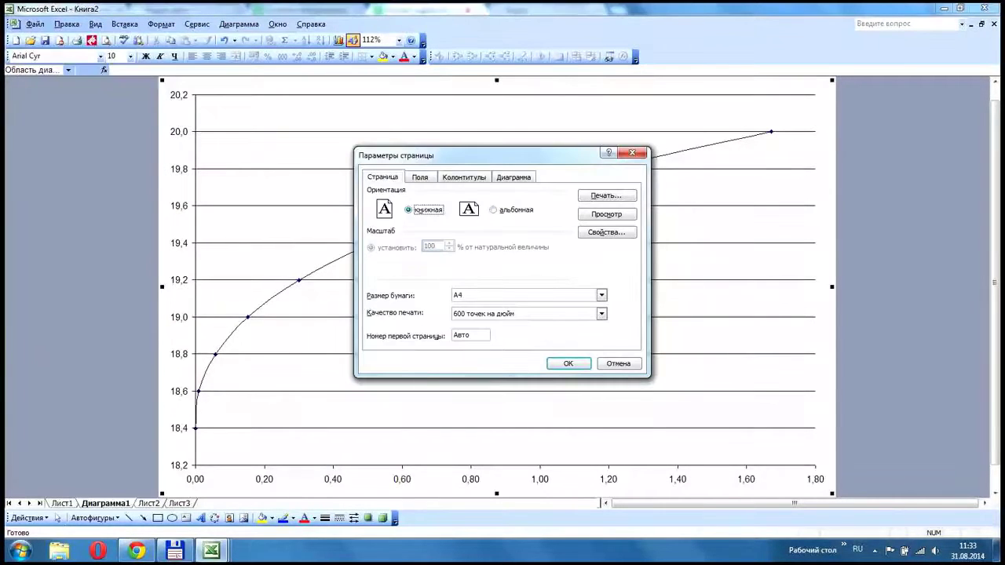
left_click(602, 295)
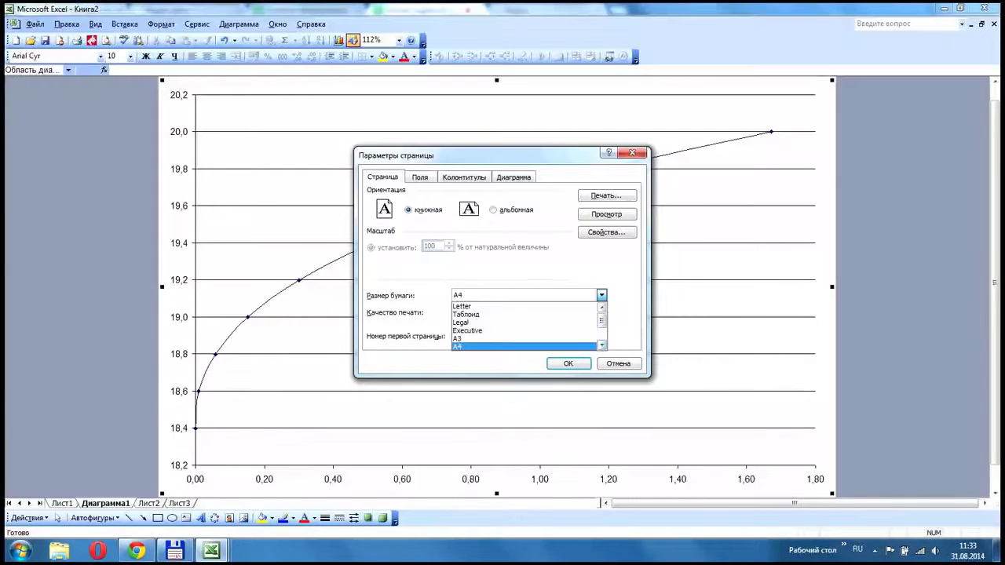
left_click(603, 346)
left_click(603, 346)
left_click(603, 346)
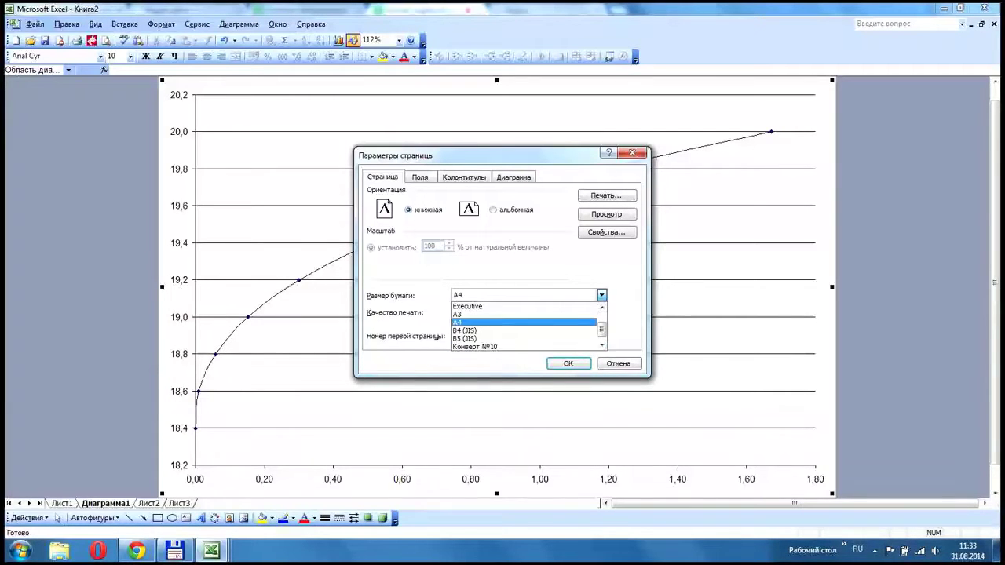
key("Return")
key("Return")
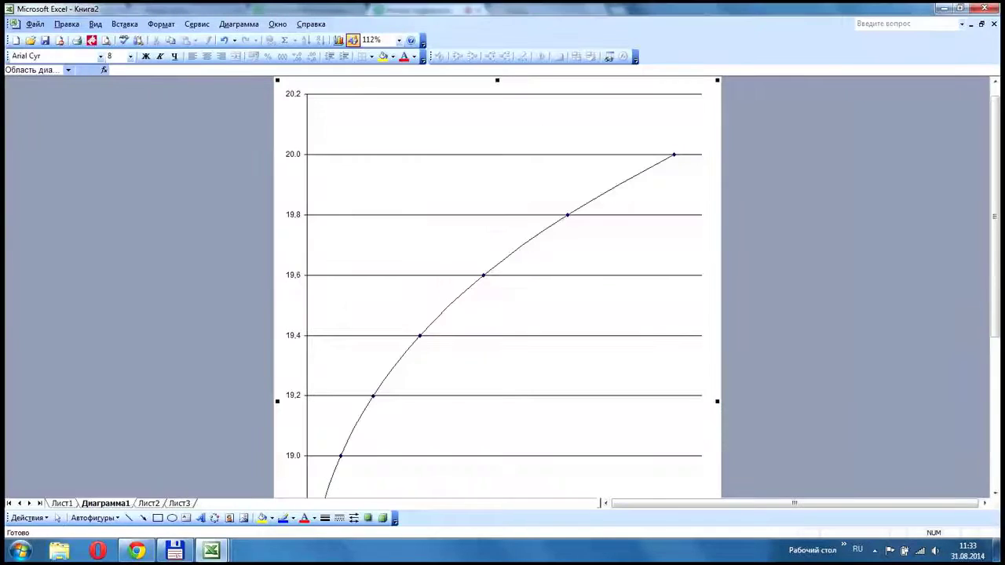
- Fit the chart sheet to the window and set the whole chart's font size to 12
left_click(399, 40)
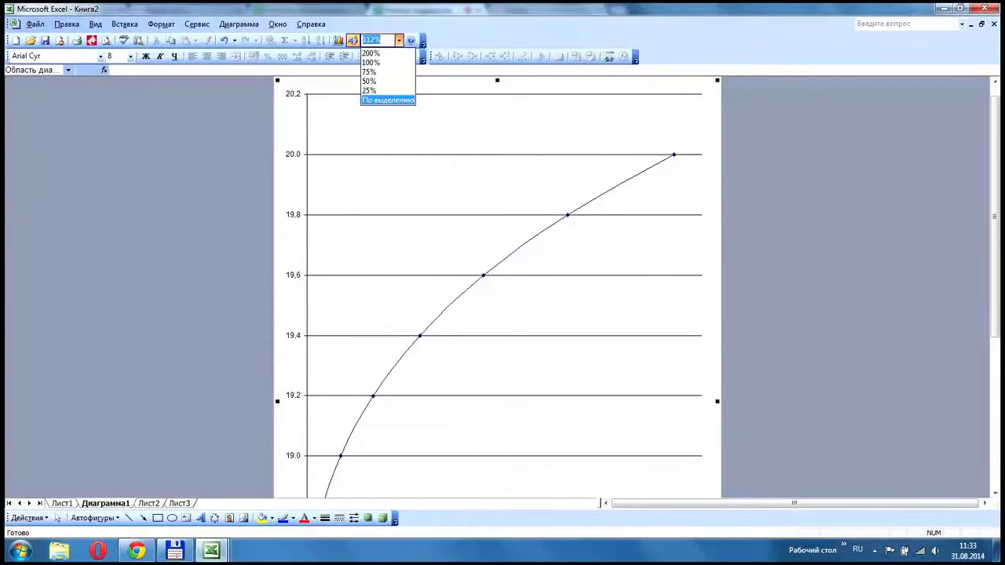
key("Return")
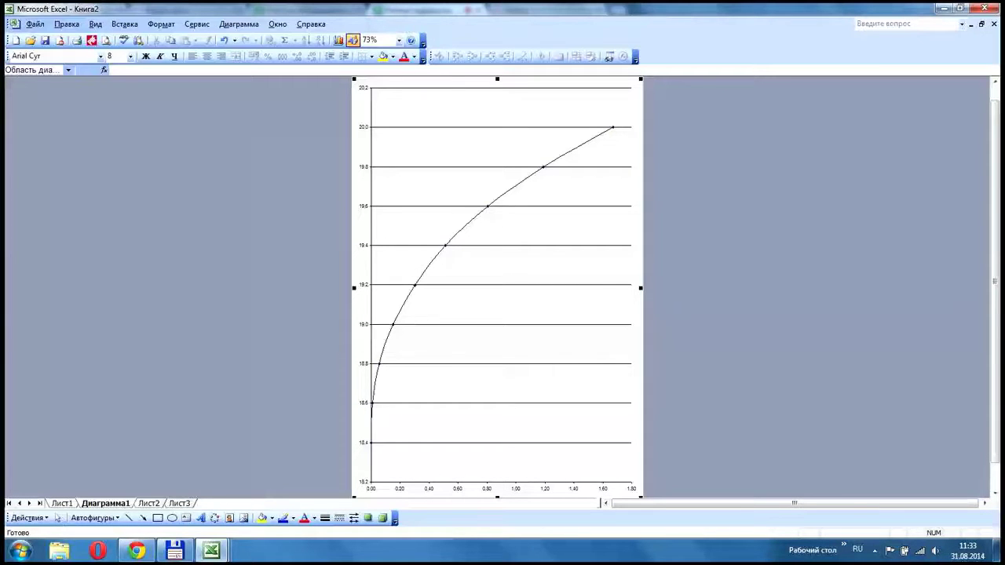
left_click(131, 56)
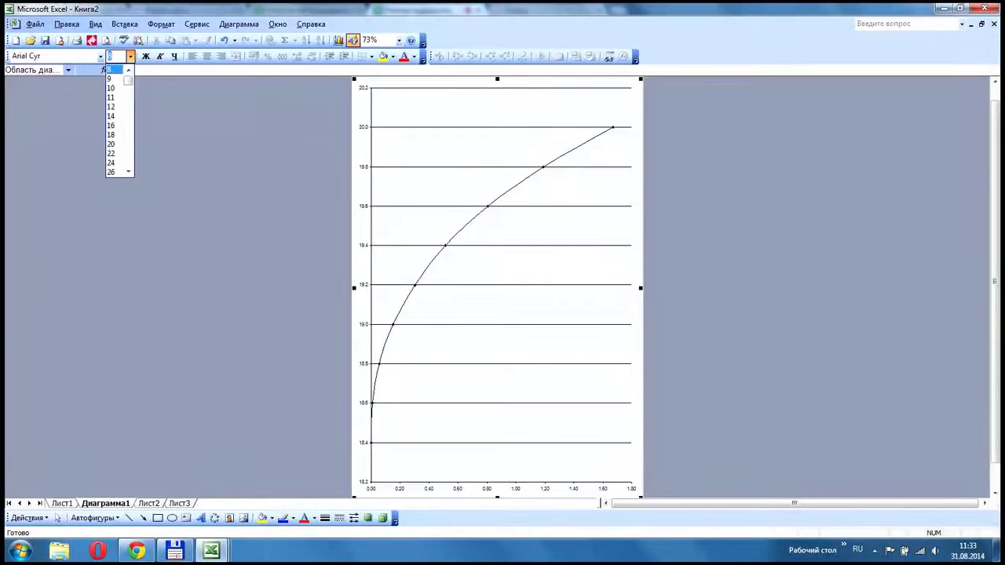
left_click(111, 106)
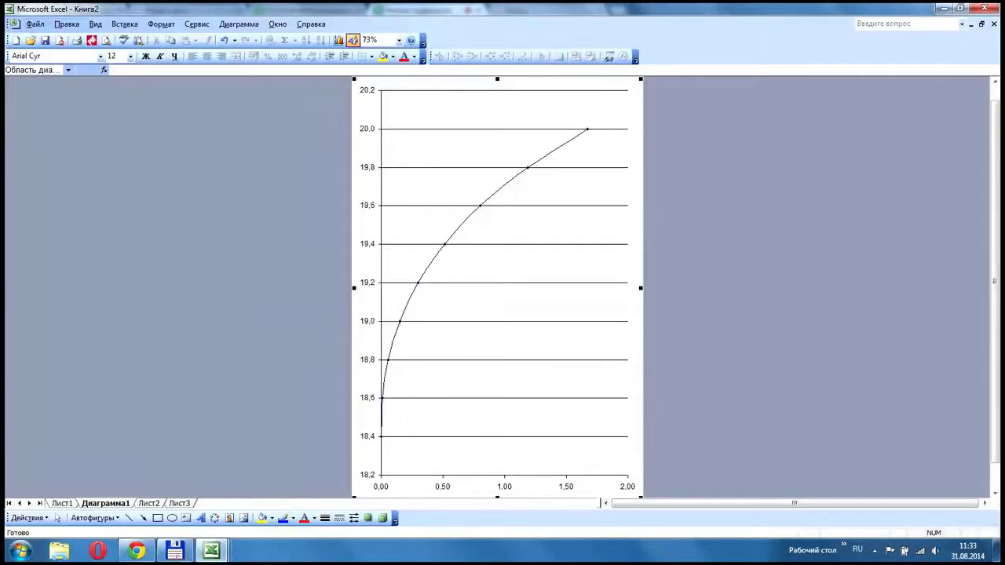
- Check the webinar chat in Chrome for participants' replies and return to the Excel chart
left_click(136, 550)
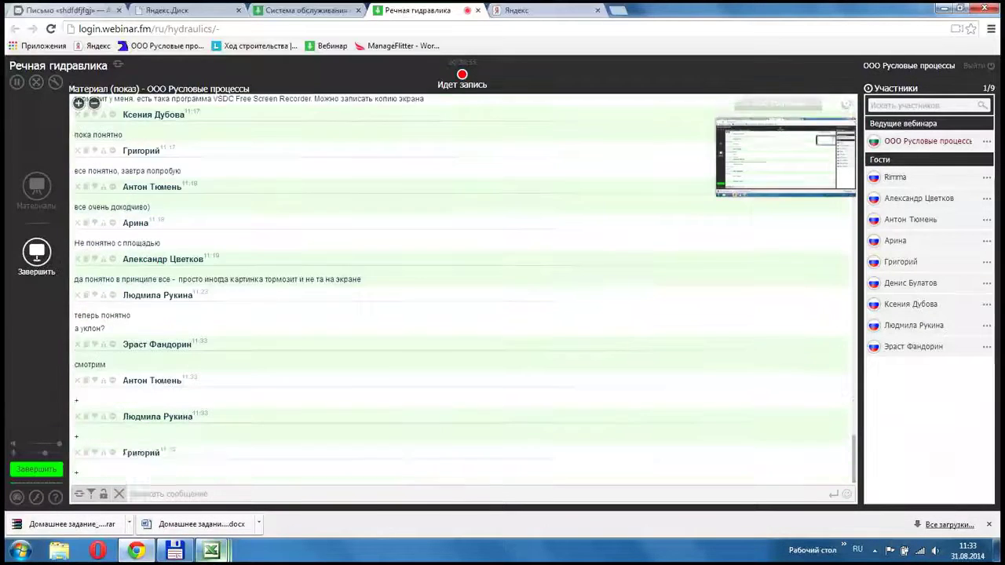
key("alt+Tab")
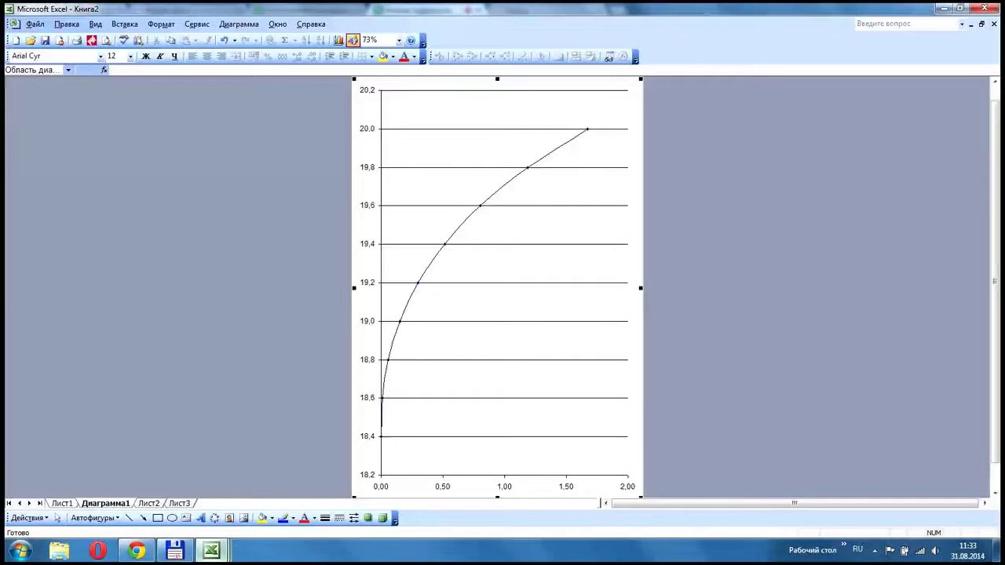
- Title the chart's X axis "Расходы воды, м3/с" in the chart options
left_click(239, 24)
key("Down")
key("Down")
key("Up")
key("Return")
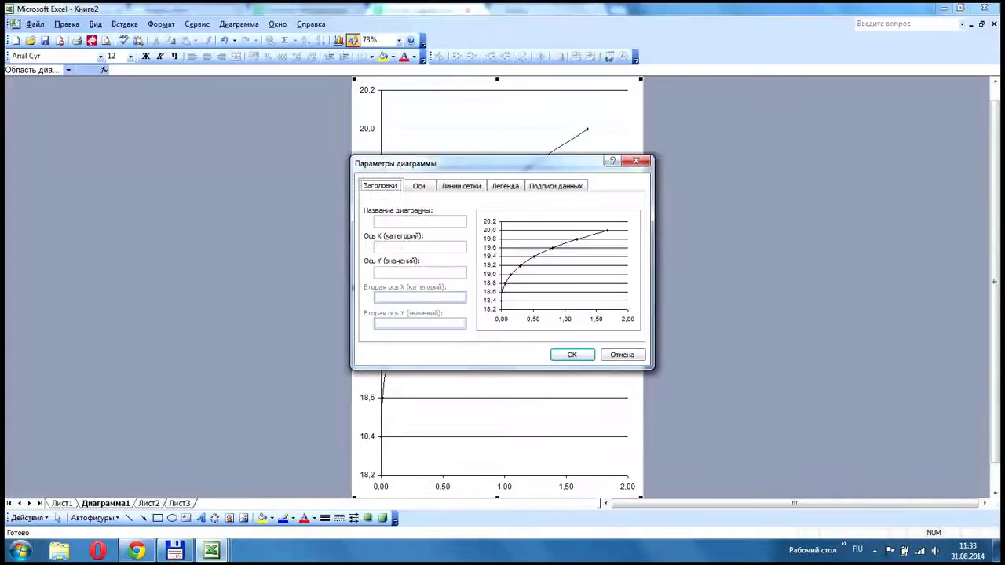
type("Расход")
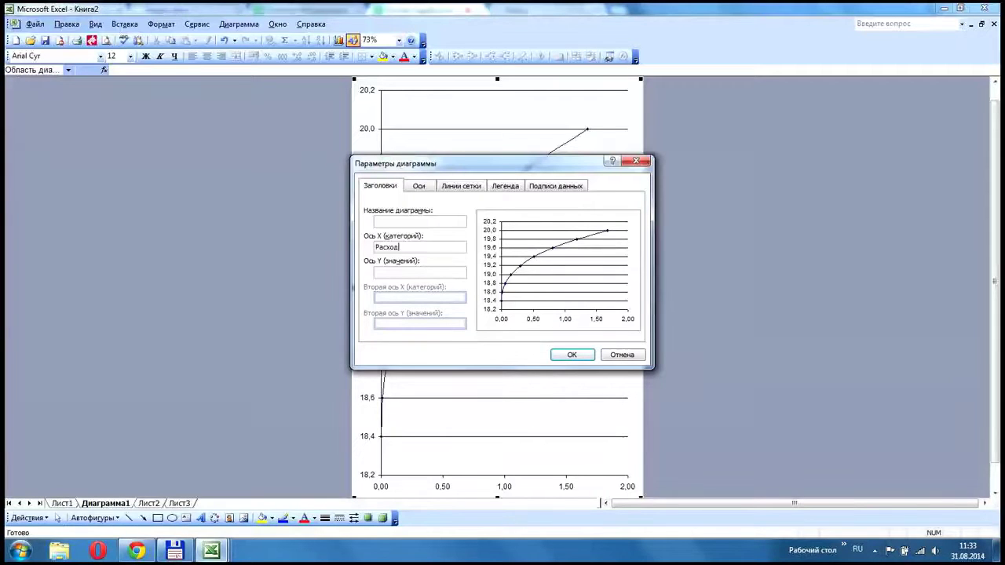
type("ы воды, м3")
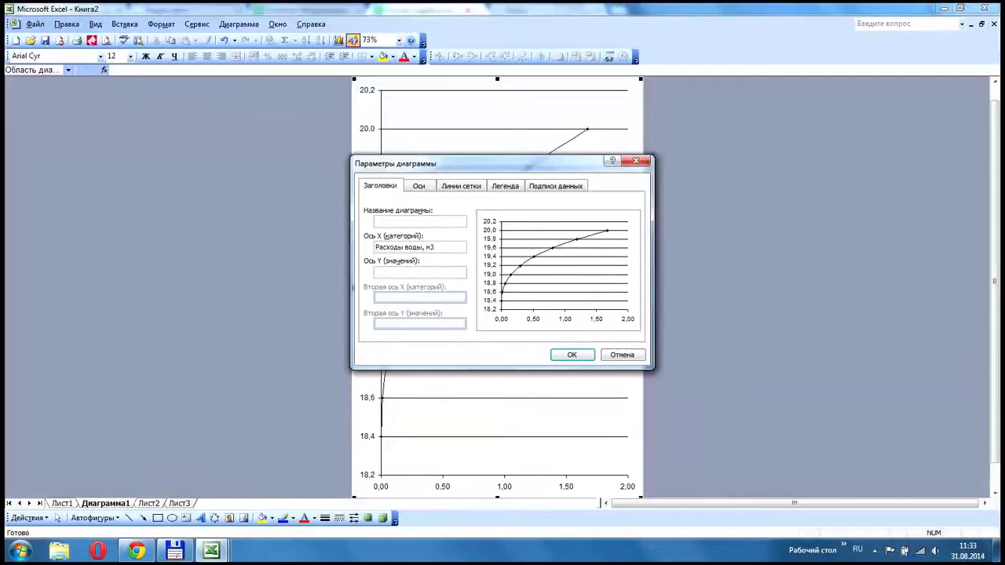
type("/с")
- Title the chart's Y axis "Уровни, м БС" and apply the chart options
key("Tab")
type("Отмет")
key("BackSpace")
key("BackSpace")
key("BackSpace")
key("BackSpace")
key("BackSpace")
type("Уровни, м")
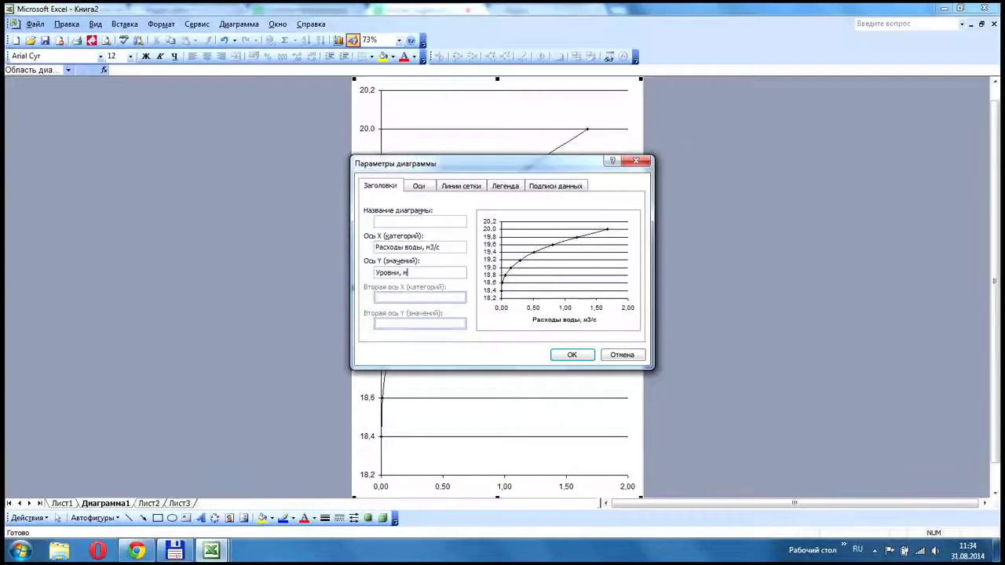
type("С")
key("Return")
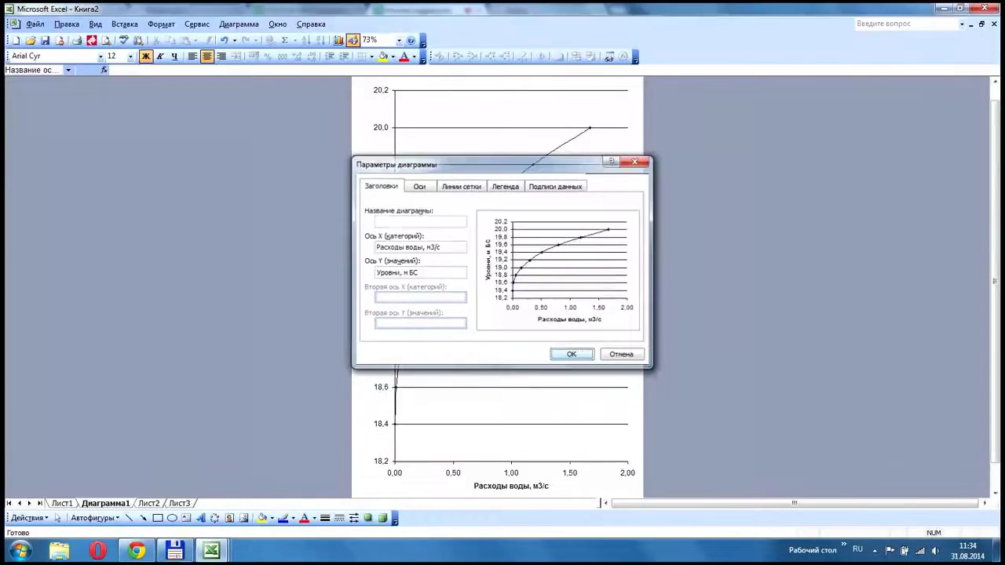
- Remove the bold formatting from the chart's Y axis and X axis titles
left_click(146, 56)
left_click(511, 486)
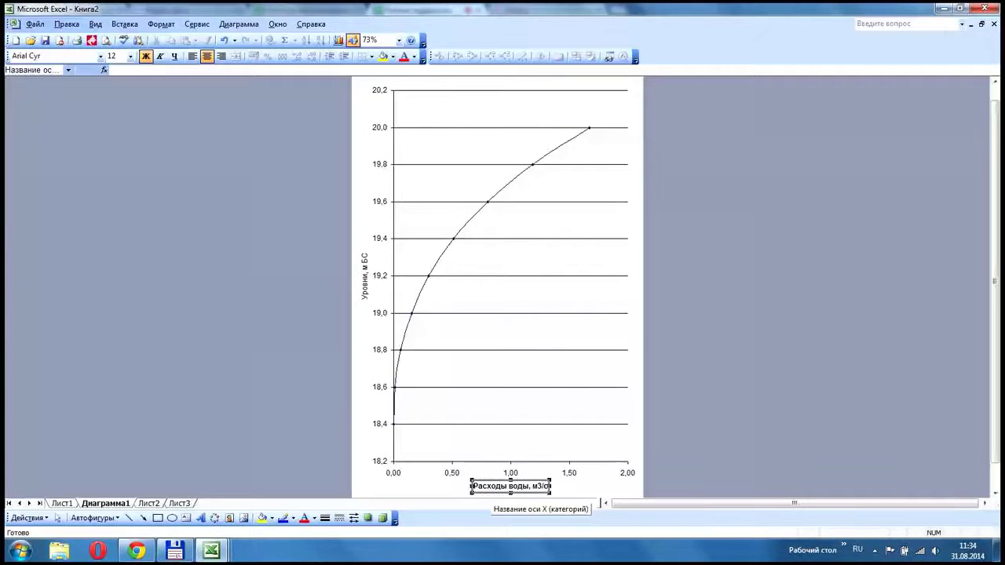
key("ctrl+b")
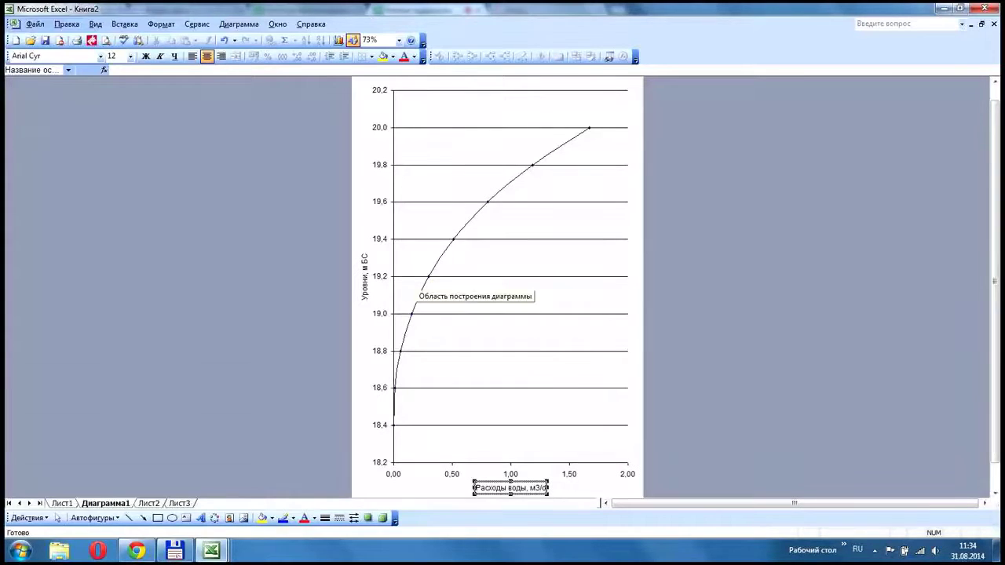
- Hide the rating curve's markers and set its line to black with a heavier weight
left_click(396, 311)
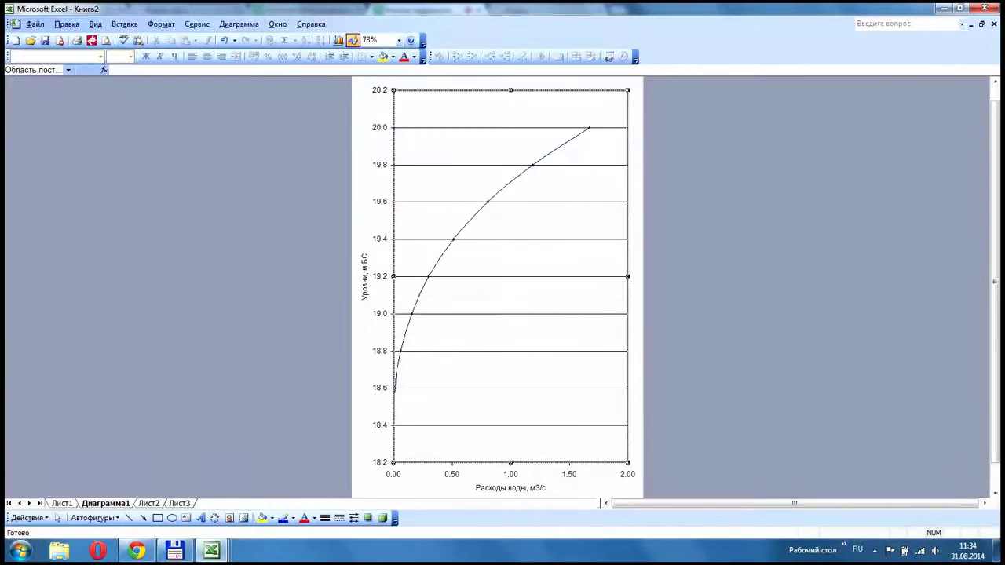
left_click(429, 277)
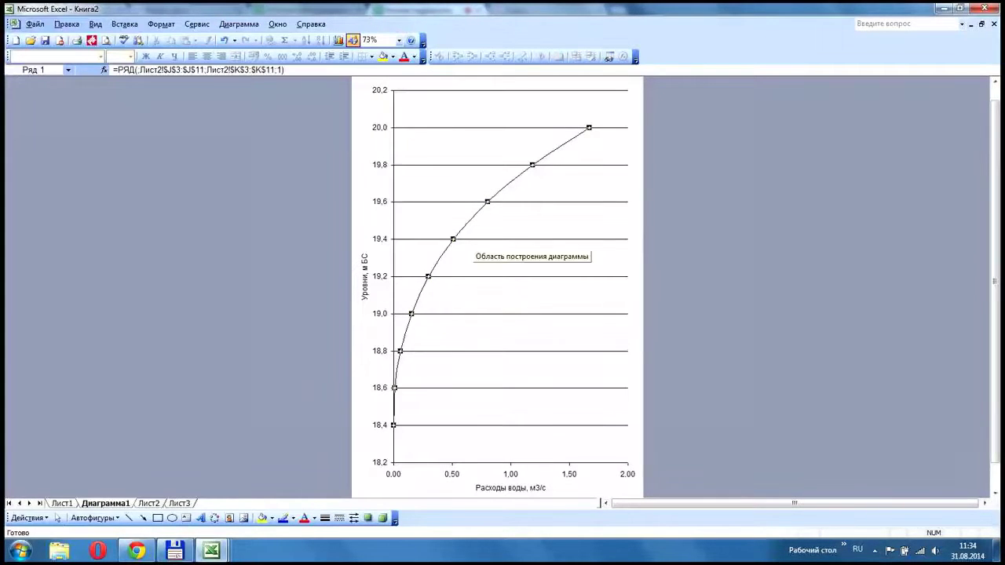
double_click(492, 199)
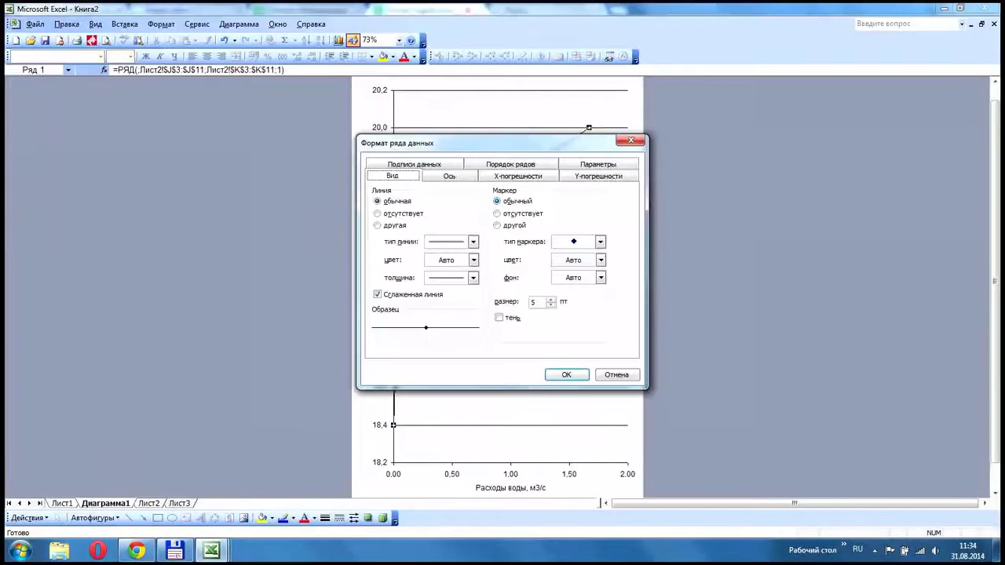
left_click(498, 214)
left_click(474, 260)
left_click(432, 293)
left_click(474, 278)
left_click(447, 314)
key("Tab")
key("Return")
key("Escape")
- Adjust the line thickness of the rating curve again and deselect the series
double_click(470, 219)
left_click(473, 278)
key("Return")
key("Return")
key("Escape")
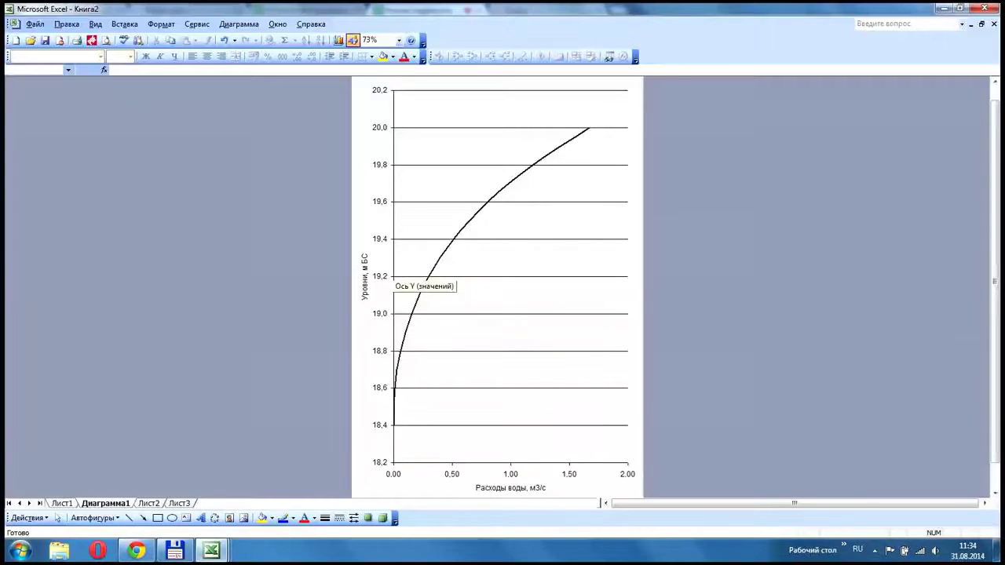
- Set the Y axis scale to a minimum of 18,4 and a maximum of 20
double_click(393, 274)
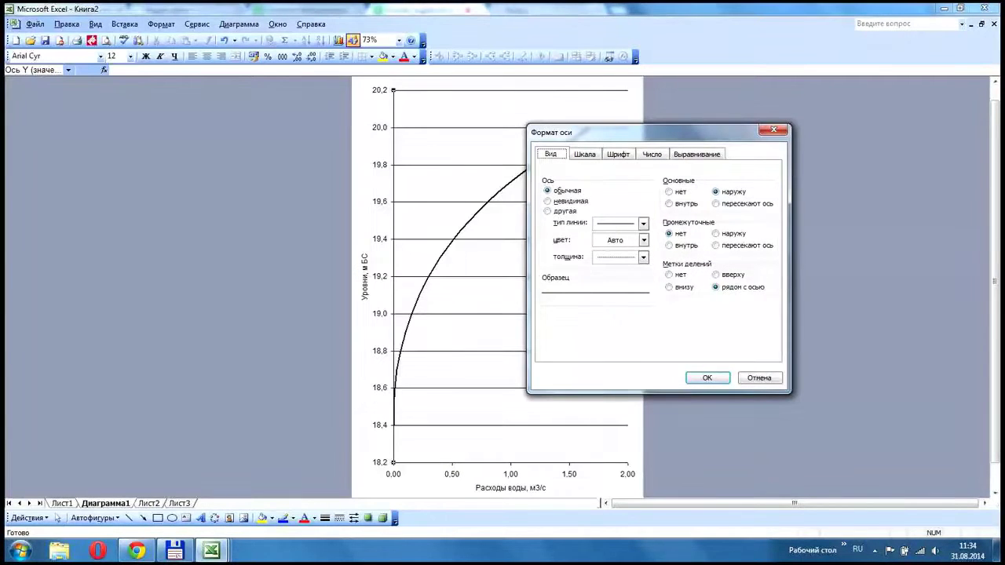
left_click(585, 154)
left_click(547, 202)
type("18,4")
key("Tab")
key("Tab")
type("20")
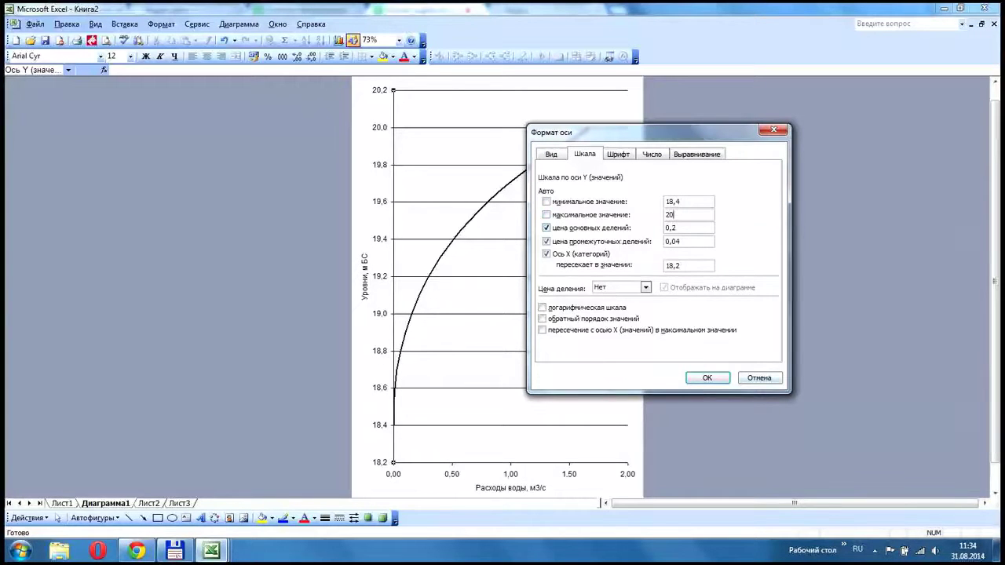
left_click(708, 379)
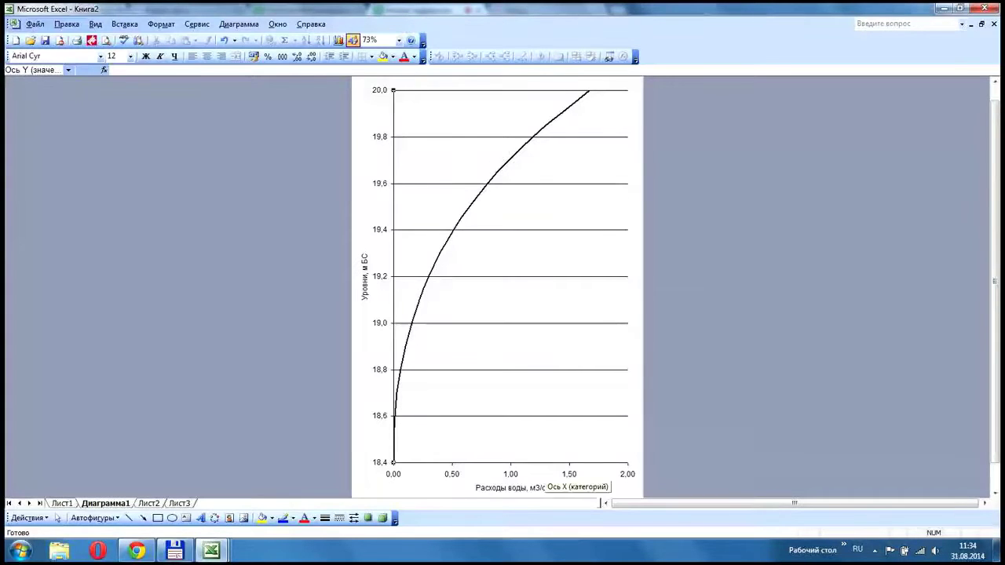
- Set the X axis maximum to 1,5 and its major unit to 0,2
double_click(542, 474)
double_click(688, 216)
type("1,5")
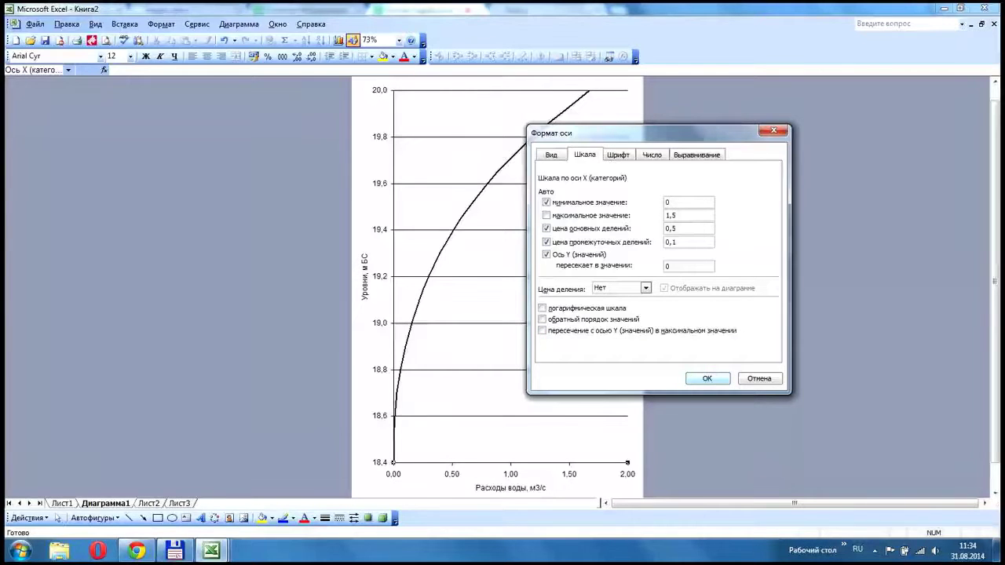
key("Return")
key("ctrl+1")
key("Tab")
type("0")
key("Return")
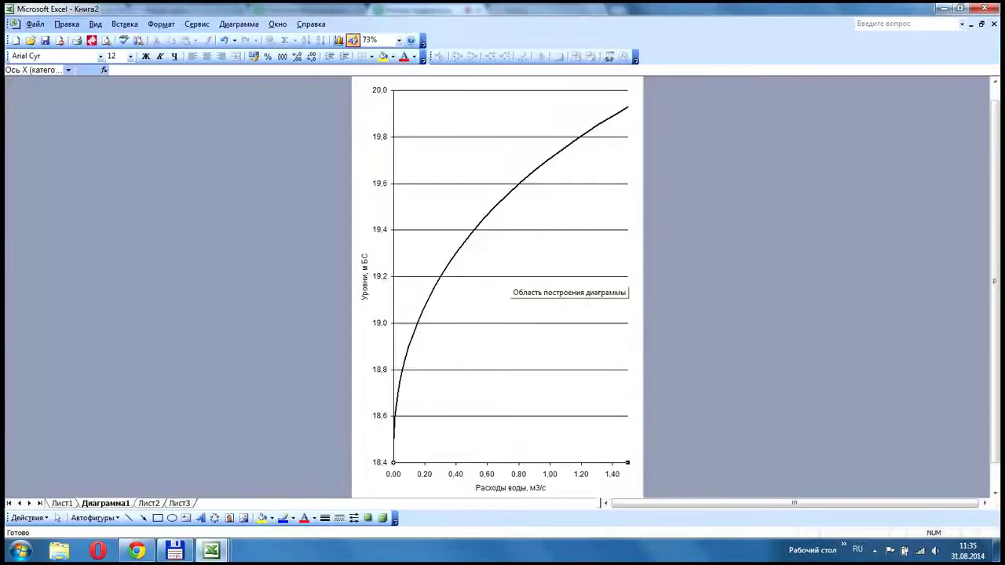
- Format the 3 in the X axis title's unit "м3/с" as superscript
left_click(538, 488)
left_click(537, 487)
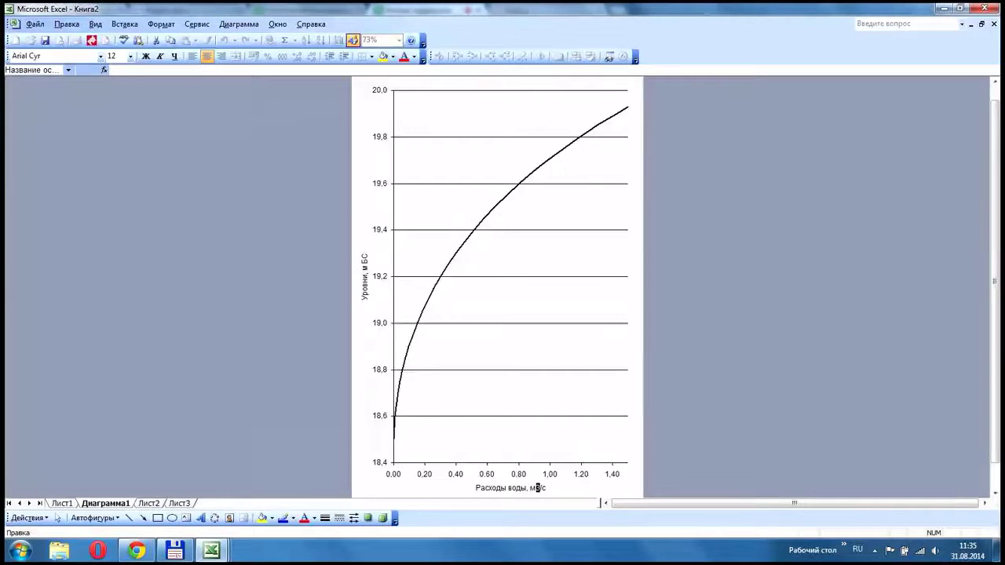
left_click(161, 25)
key("Return")
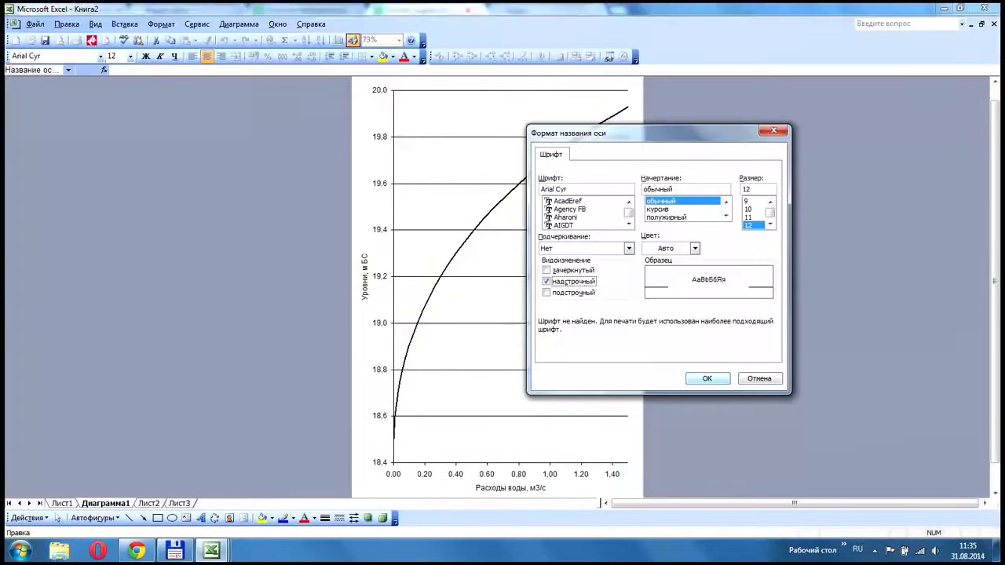
key("Return")
left_click(587, 488)
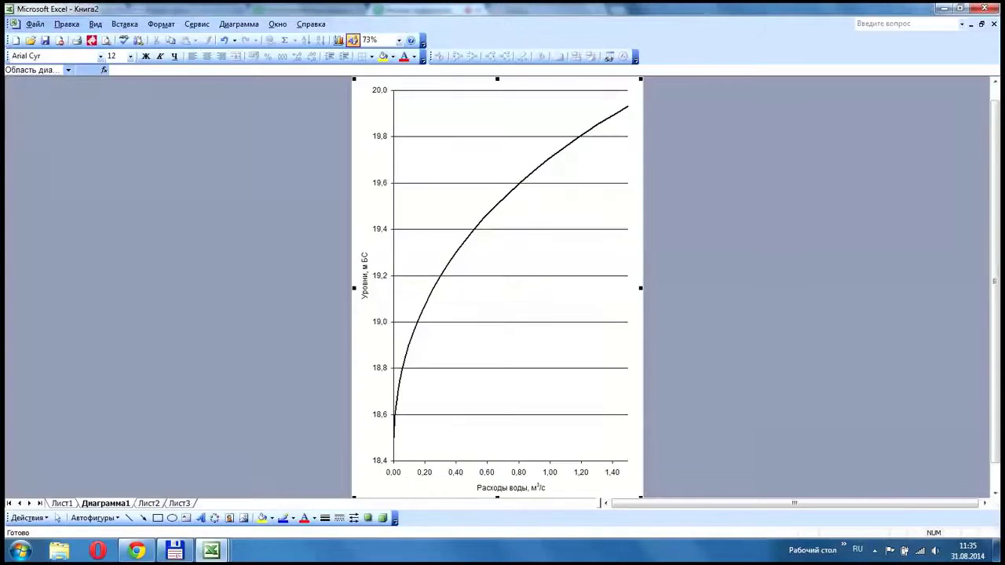
- Inspect the X axis labels and title at 200% zoom, then fit the chart back to the window
left_click(399, 40)
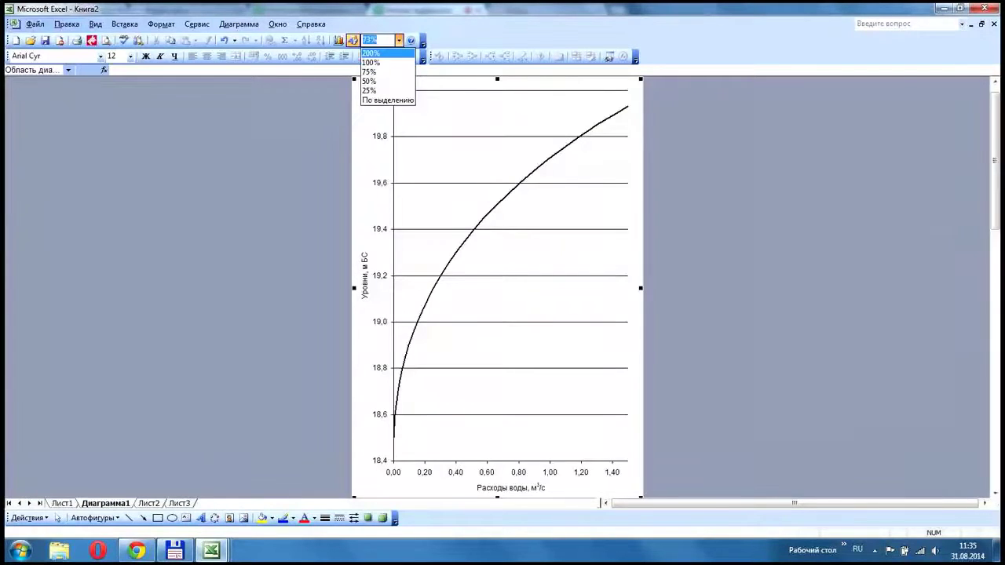
left_click(380, 53)
scroll(503, 287, "down", 3)
scroll(529, 287, "down", 5)
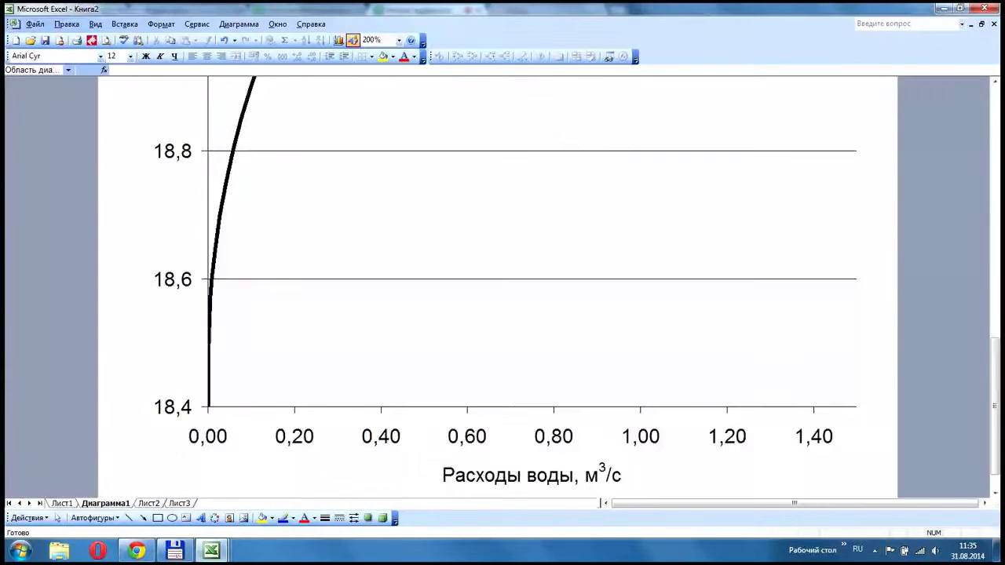
scroll(498, 283, "down", 1)
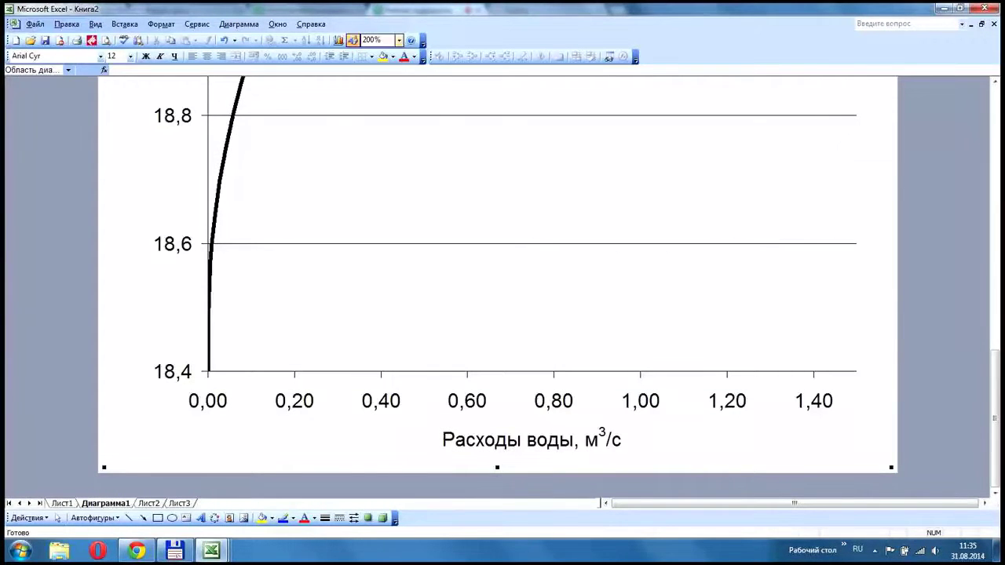
left_click(399, 40)
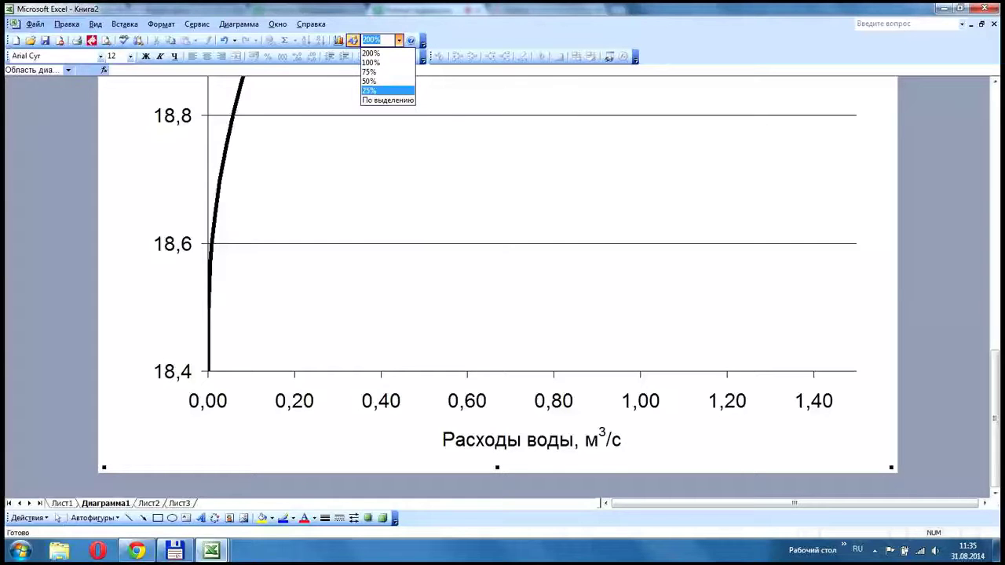
left_click(387, 99)
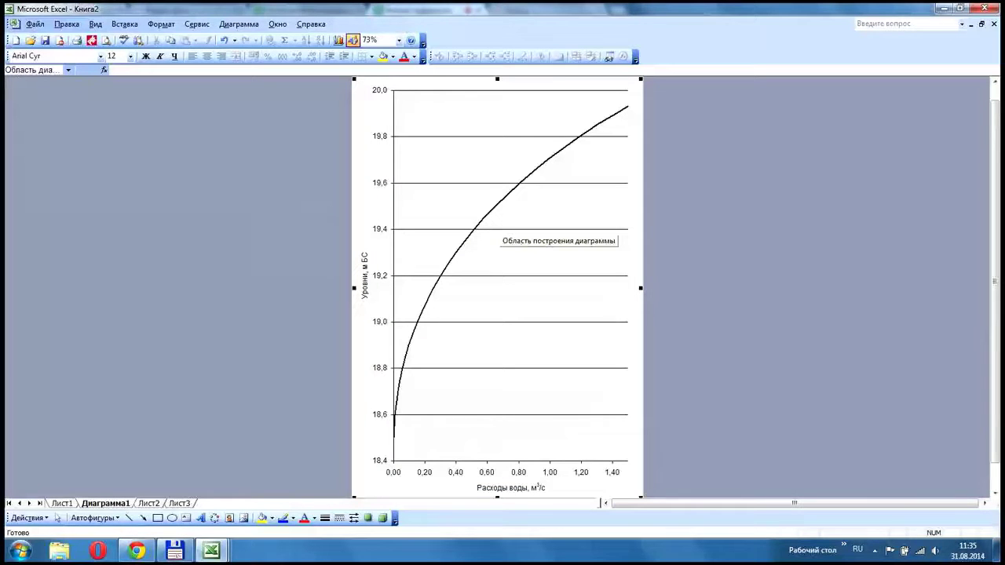
- Check the webinar chat in Chrome for new messages and return to the Книга2 chart in Excel
left_click(135, 551)
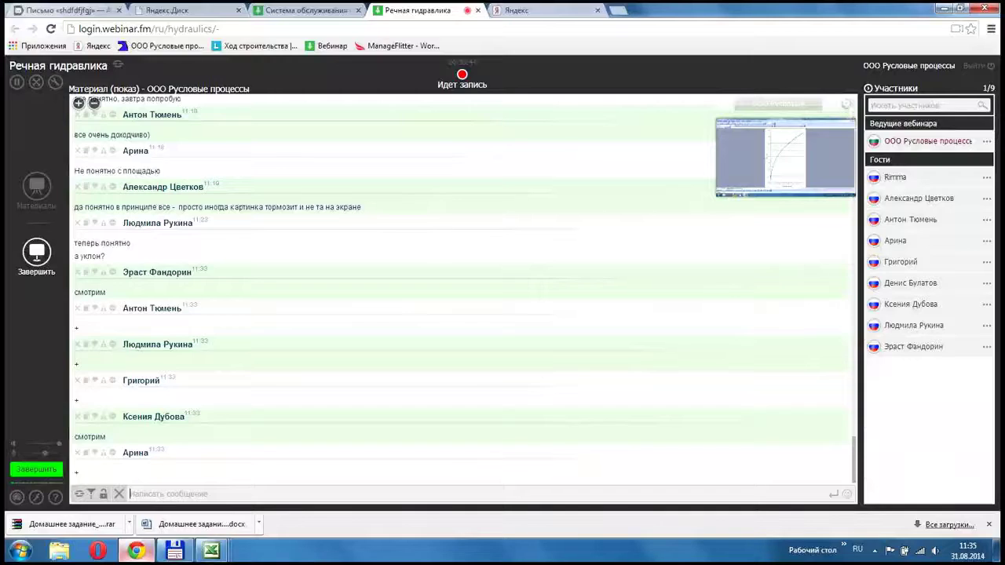
mouse_move(210, 550)
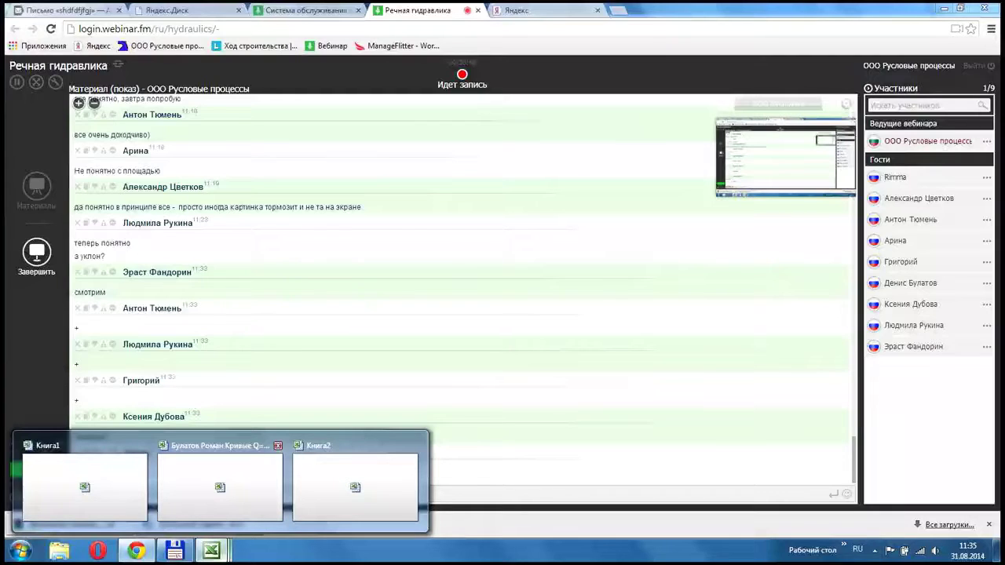
left_click(355, 487)
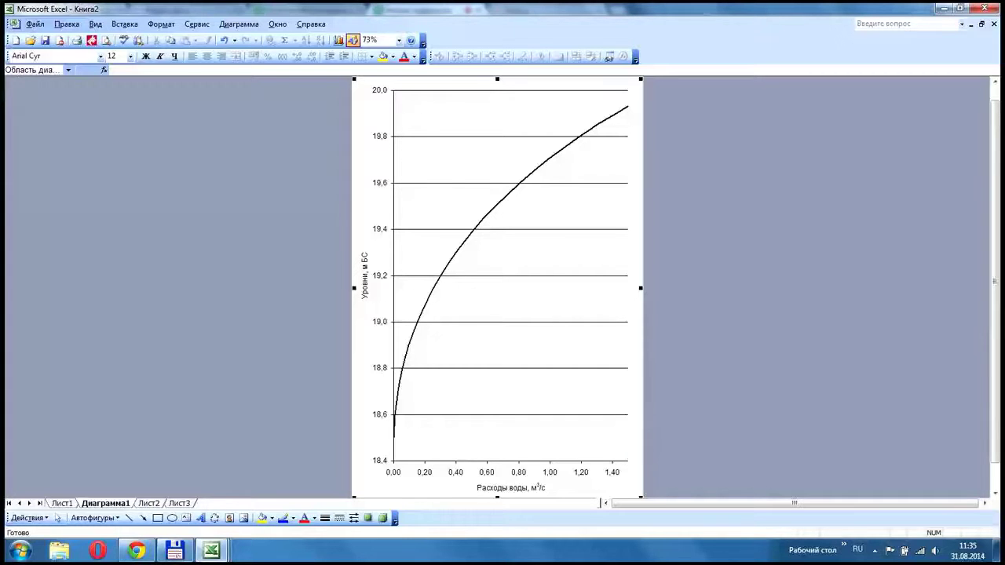
- On Лист2, copy the "Расход воды, м3/с" header from J2 to cell E14
left_click(149, 503)
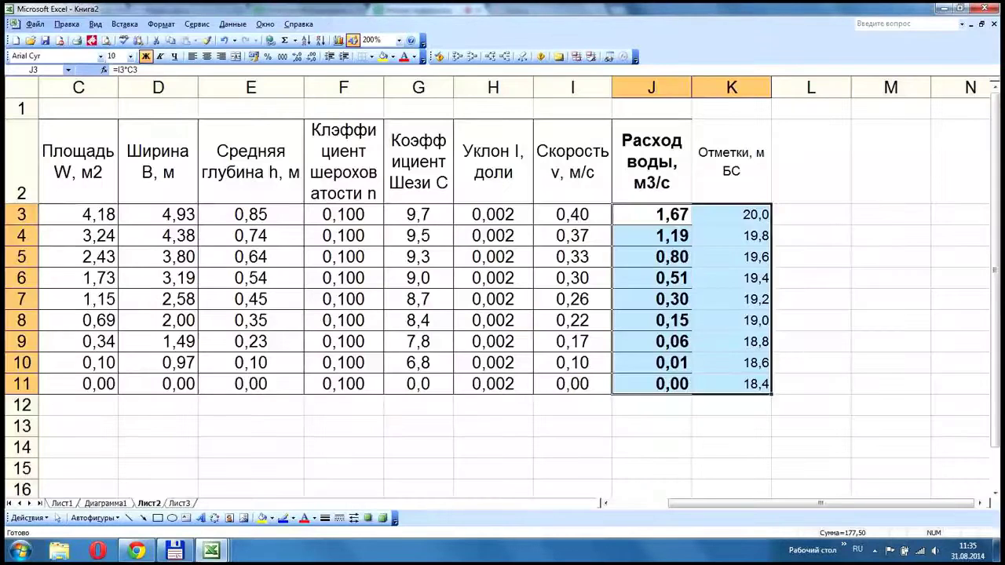
left_click(251, 427)
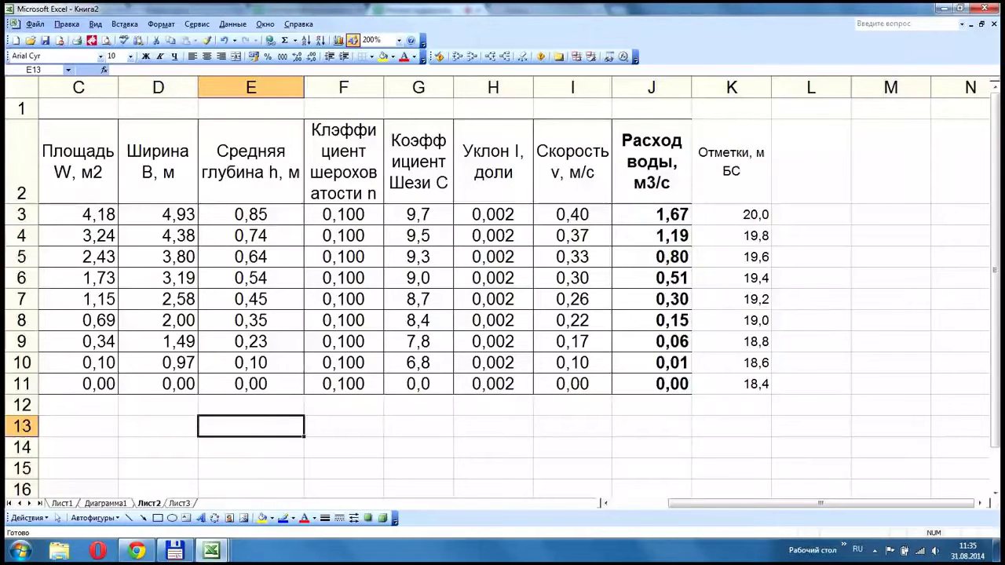
left_click(652, 162)
key("ctrl+c")
left_click(252, 448)
key("ctrl+v")
key("Right")
key("Escape")
- Copy the "Отметки, м БС" header from K2 to cell F14
left_click(731, 161)
key("ctrl+c")
left_click(343, 458)
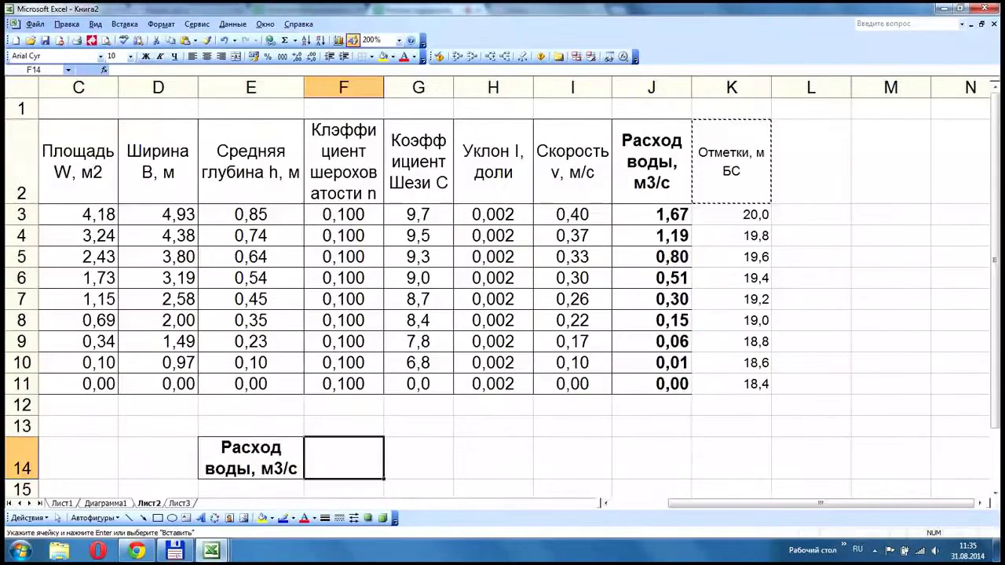
key("ctrl+v")
- Enter the probability label 1% in cell D15, beside the new discharge column
scroll(503, 291, "down", 3)
key("Down")
key("Left")
key("Left")
type("1")
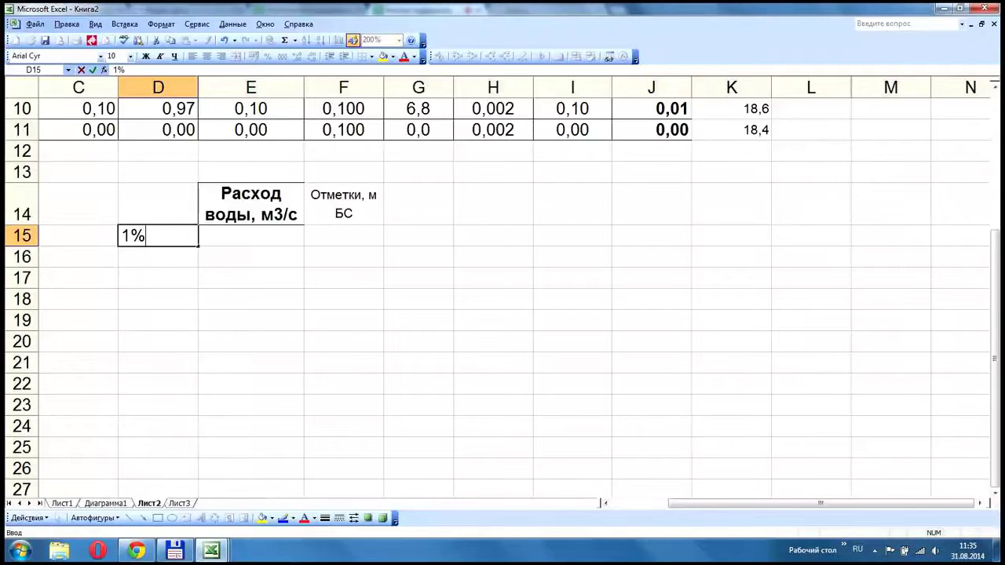
type("%")
key("Return")
- Enter the probability label 10% in cell D18
key("Return")
key("Return")
type("200")
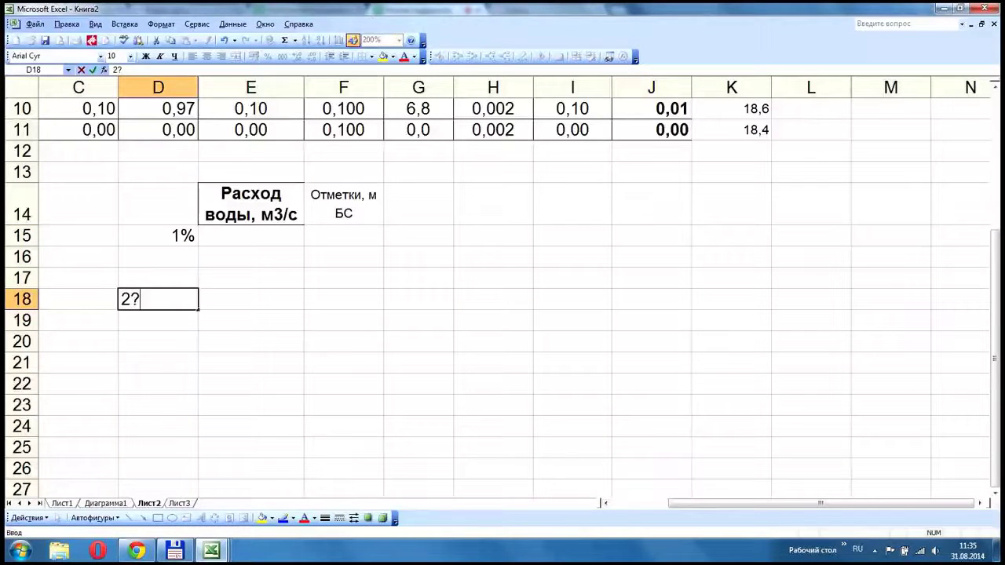
type("%")
key("BackSpace")
key("BackSpace")
type("10%")
key("Return")
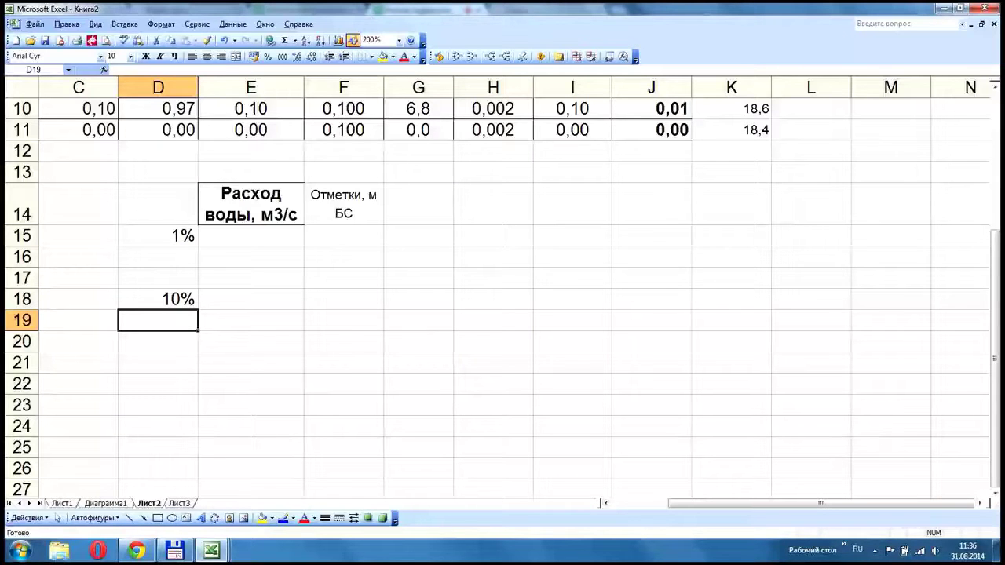
- Enter the 1% discharge of 1,2 in both E15 and E16
left_click(251, 236)
type("1,")
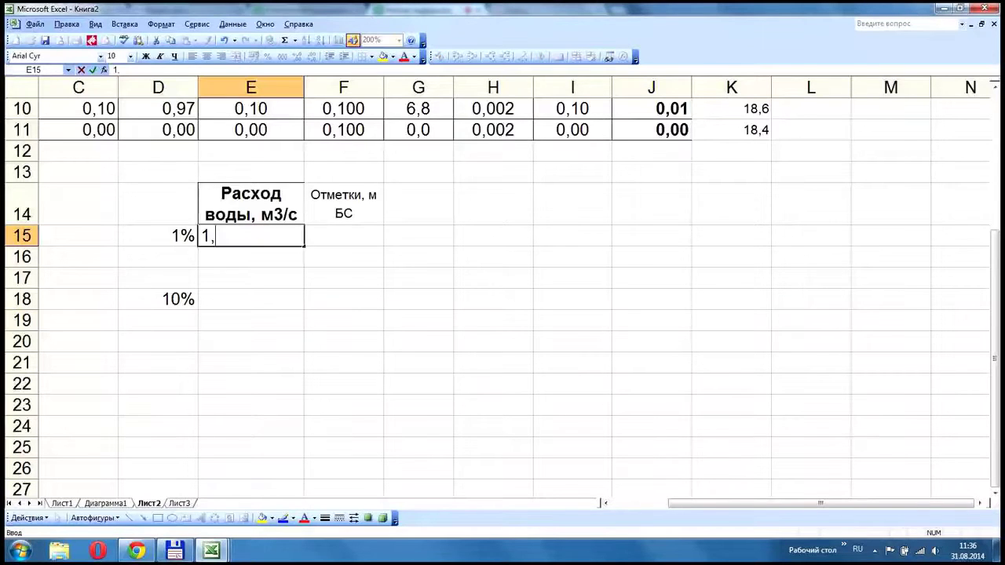
type("2")
key("Return")
type("1,2")
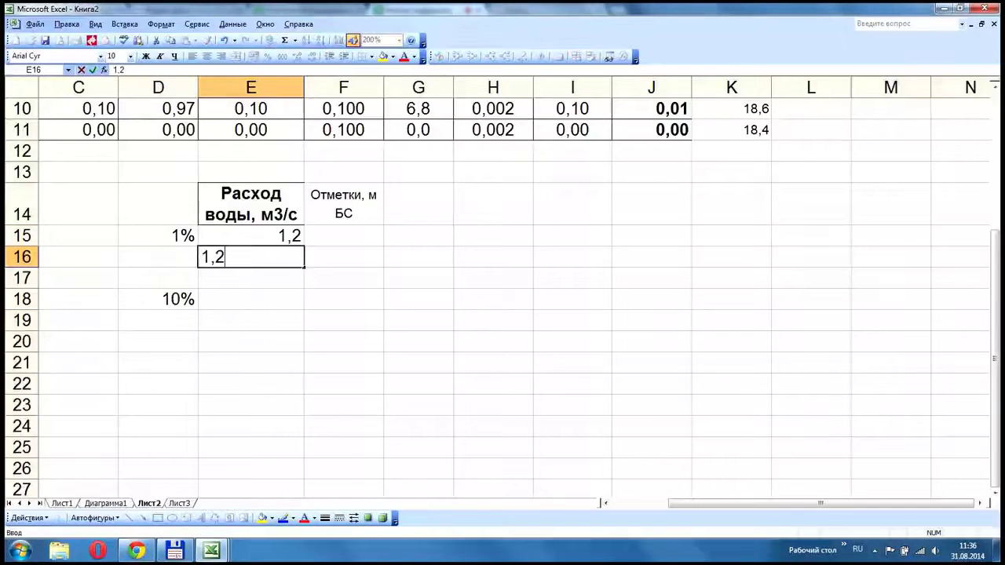
key("Return")
key("Return")
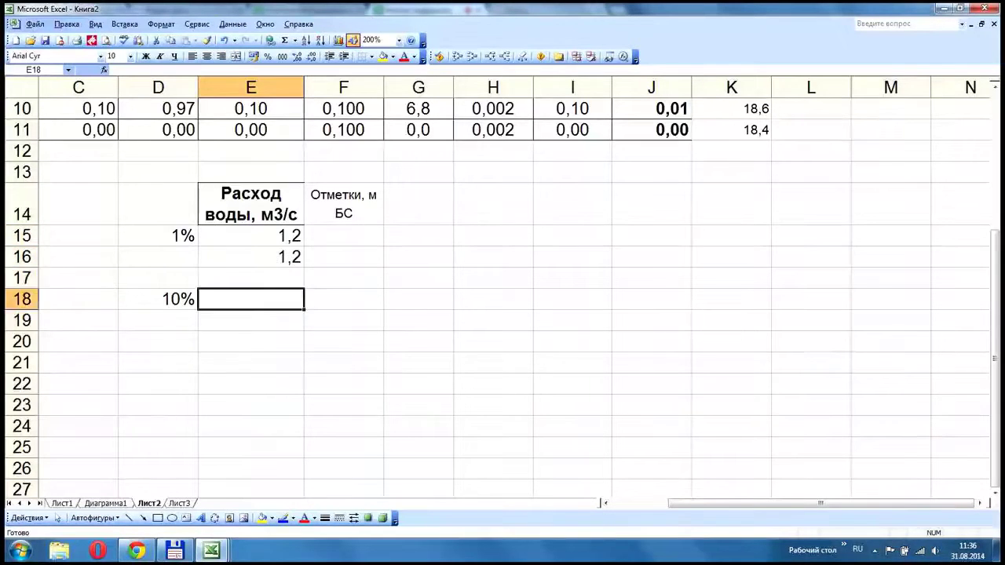
- Enter the 10% discharge of 0,78 in E18 and E19, and show E15:E19 with two decimals
type("0,78")
key("Return")
type("0,")
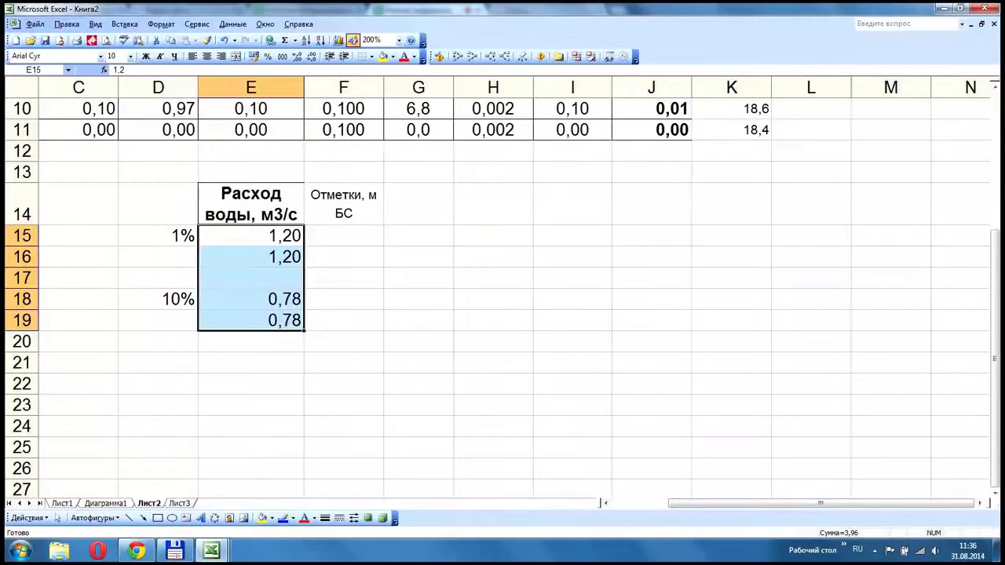
- Enter elevations 0 in F15 and 19 in F16 for the 1% discharge line
left_click(343, 236)
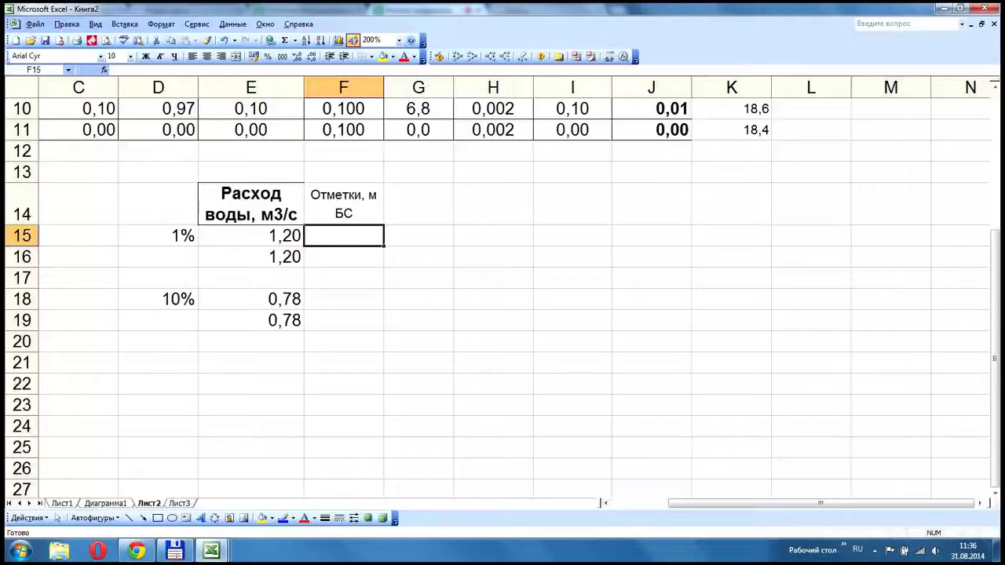
type("0")
key("Return")
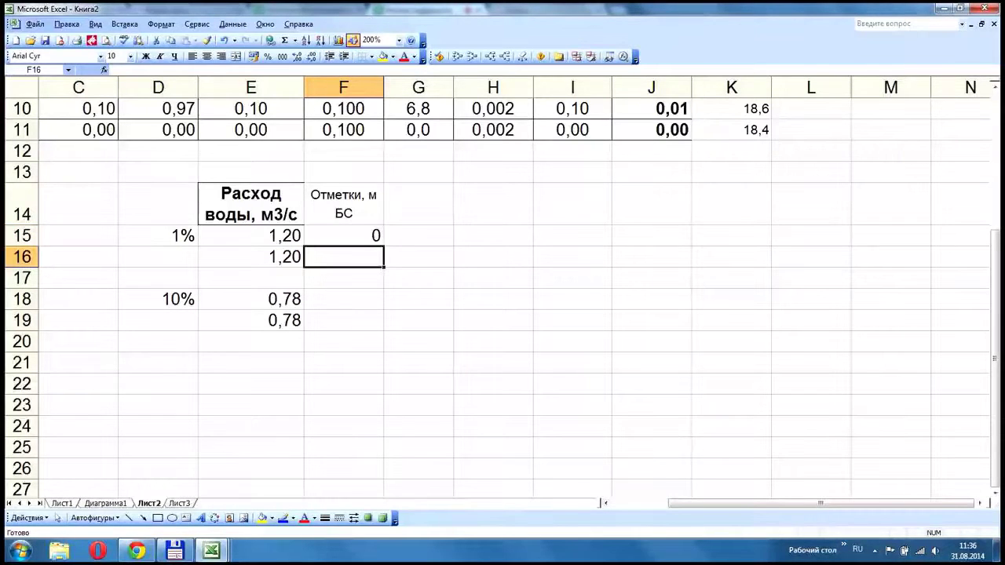
scroll(502, 286, "up", 3)
left_click(732, 320)
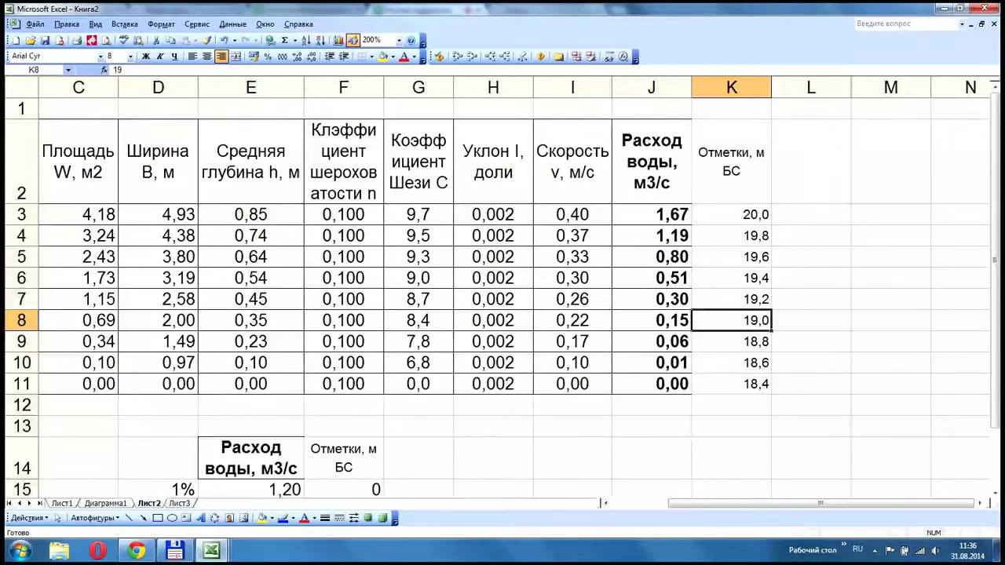
scroll(503, 287, "down", 1)
left_click(343, 384)
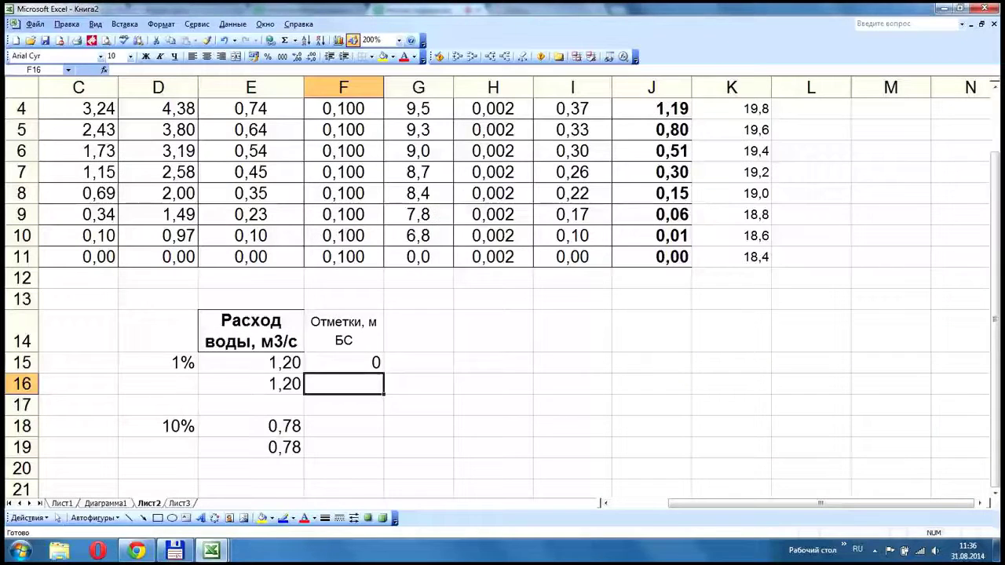
type("19")
key("Return")
- Copy the elevations in F15:F16 to F18:F19 for the 10% discharge line
scroll(503, 287, "down", 2)
left_click_drag(343, 235, 343, 257)
key("ctrl+c")
left_click(344, 299)
key("ctrl+v")
- Copy E15:F19 and paste special it into the Диаграмма1 chart as a new series in columns, with X values in the first column
left_click_drag(251, 235, 343, 257)
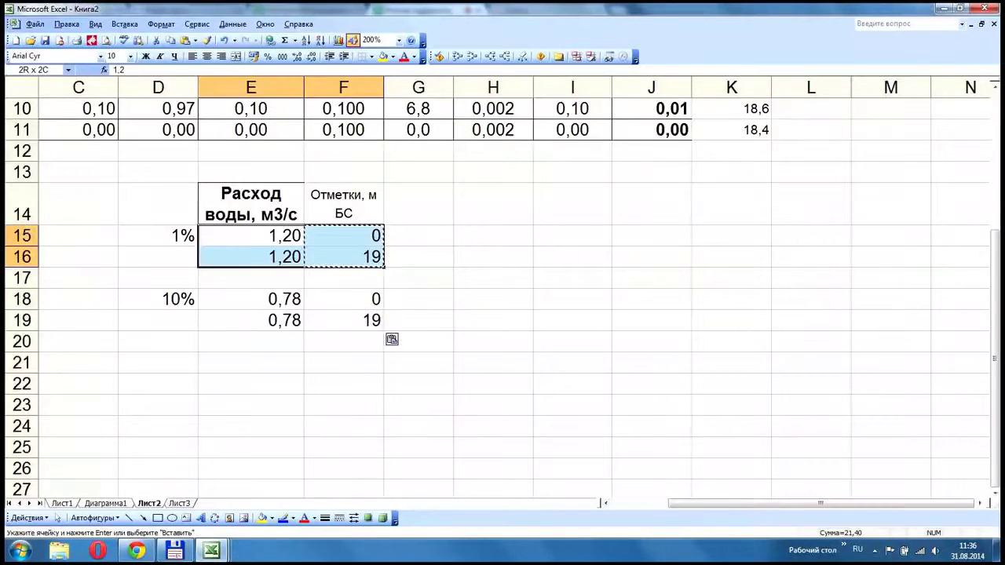
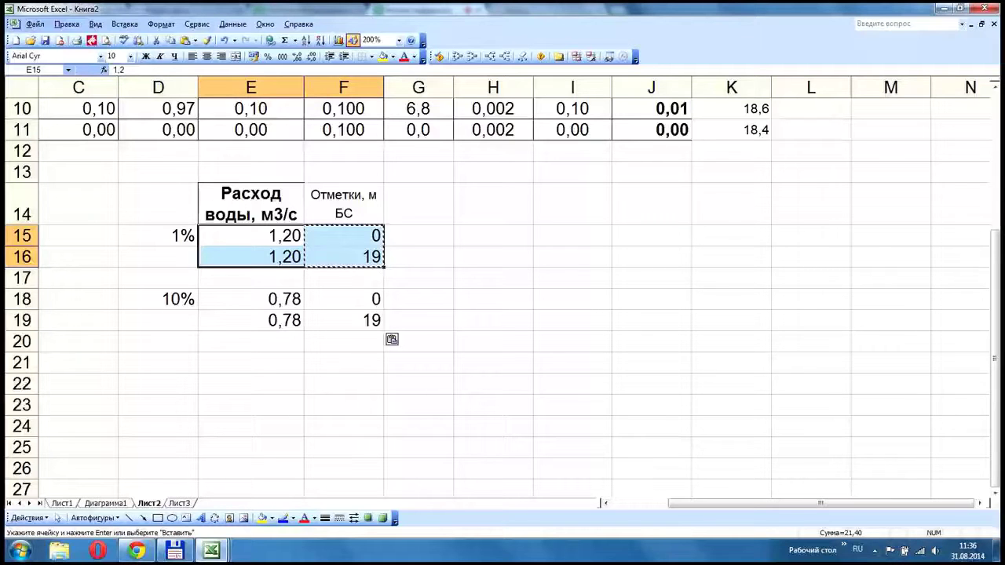
left_click(106, 503)
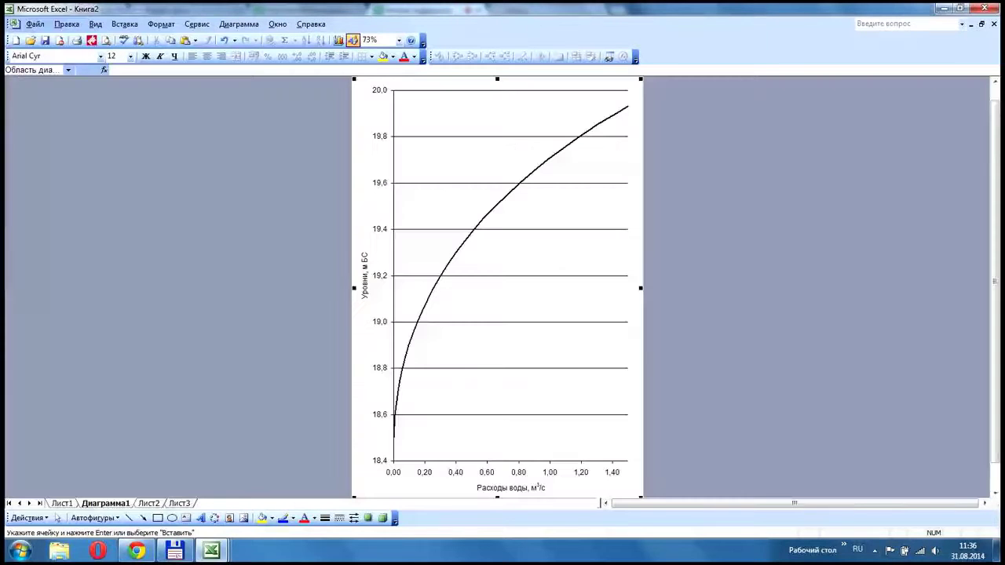
key("ctrl+Page_Down")
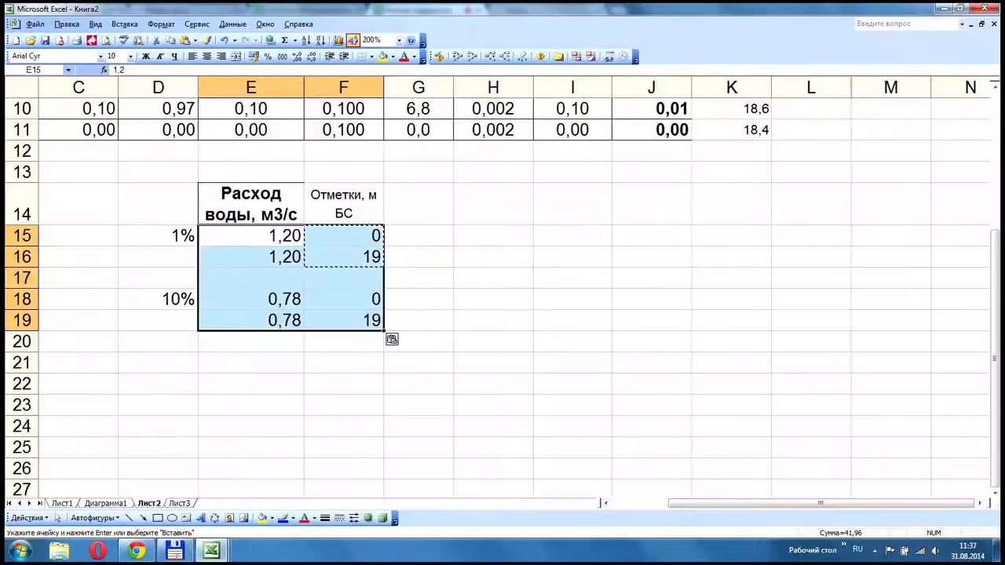
left_click(171, 40)
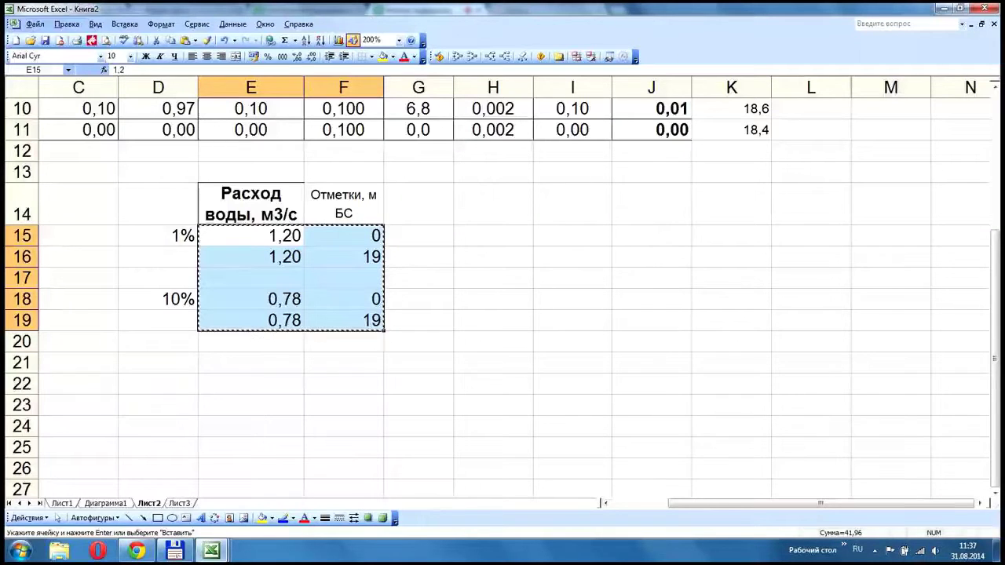
left_click(105, 503)
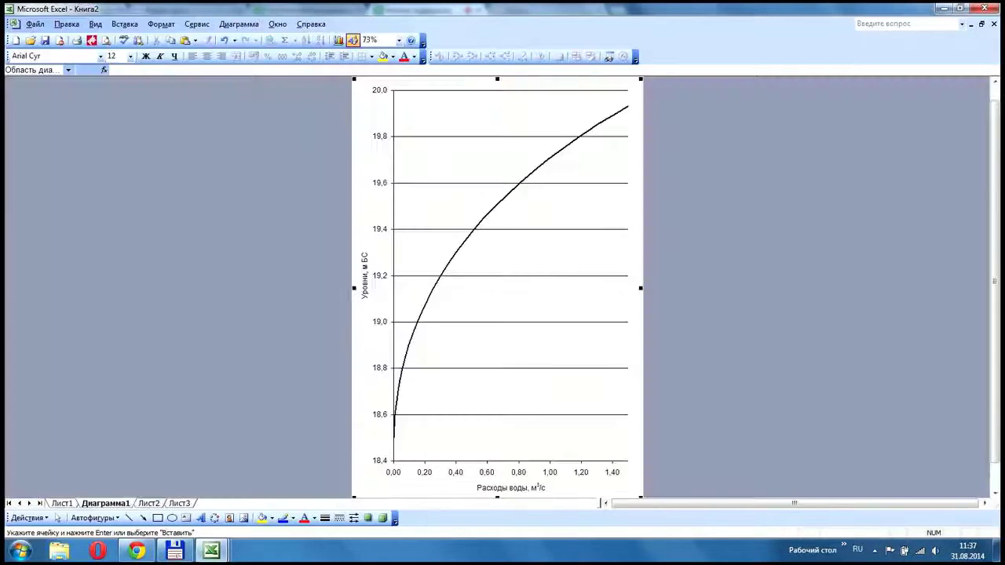
left_click(67, 25)
left_click(110, 110)
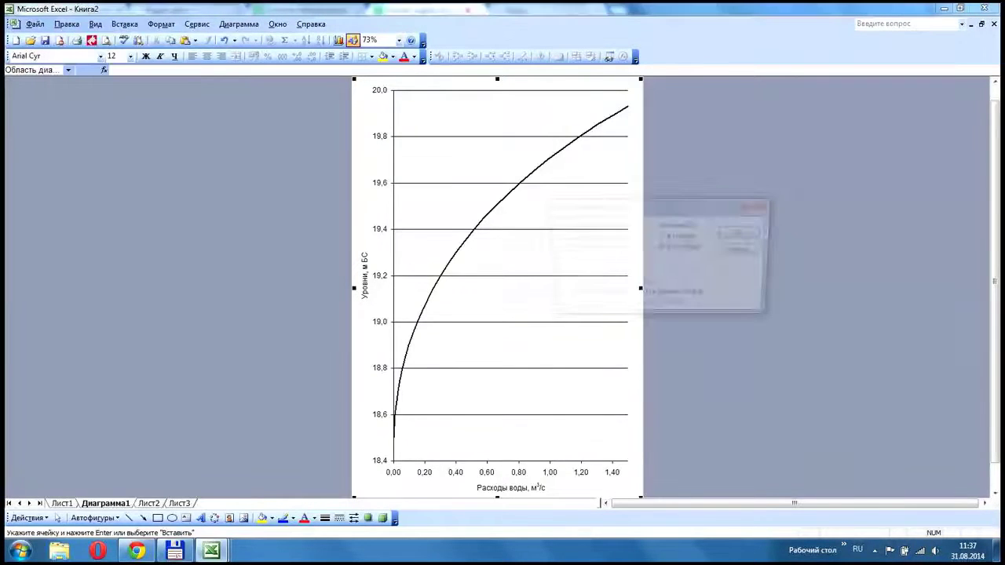
left_click(561, 236)
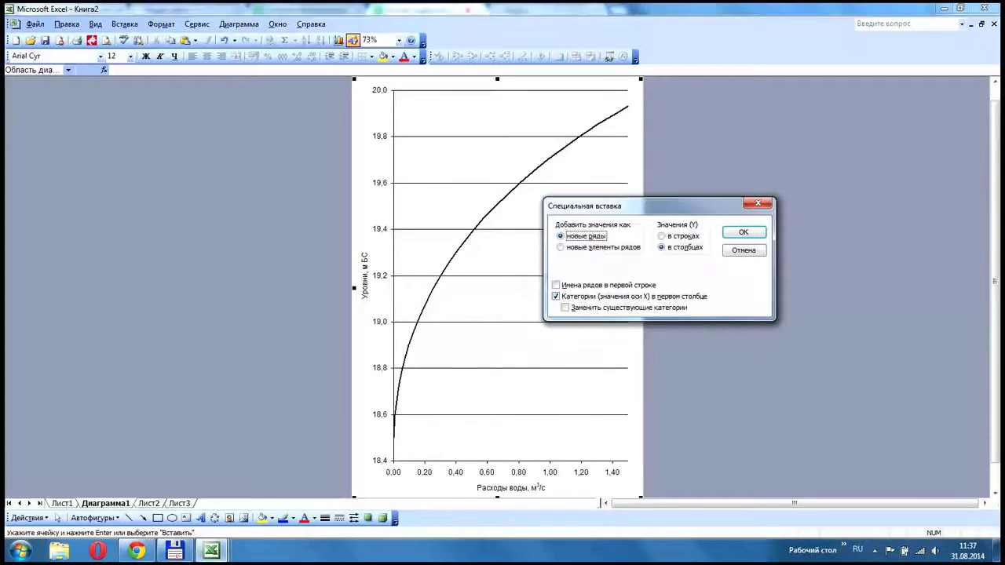
key("Return")
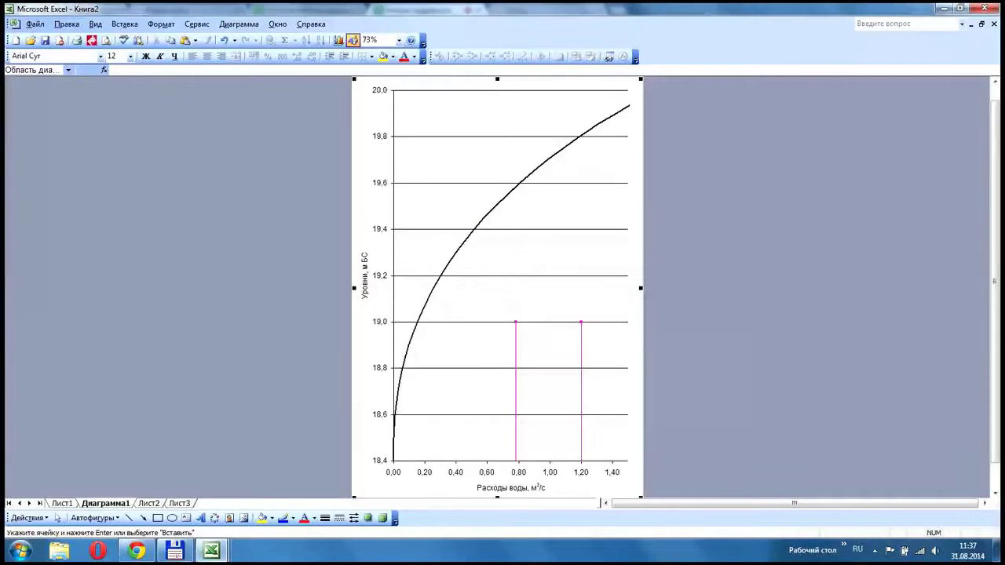
- Thicken the line of the newly added vertical discharge series on the chart
double_click(581, 369)
left_click(630, 276)
left_click(604, 325)
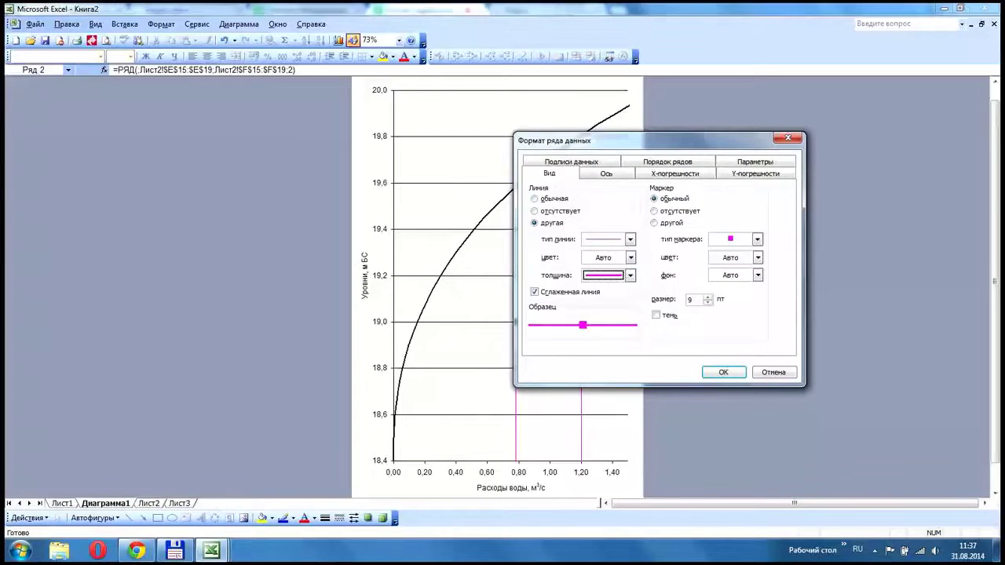
left_click(543, 347)
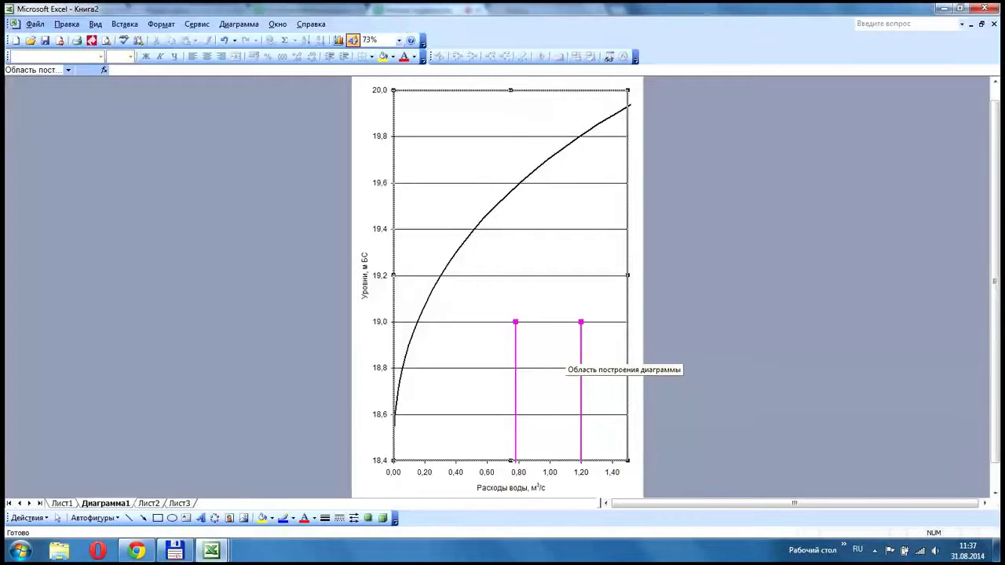
- Raise the upper point of the 0,78 discharge line on the chart to meet the rating curve at about 19,59
left_click(515, 336)
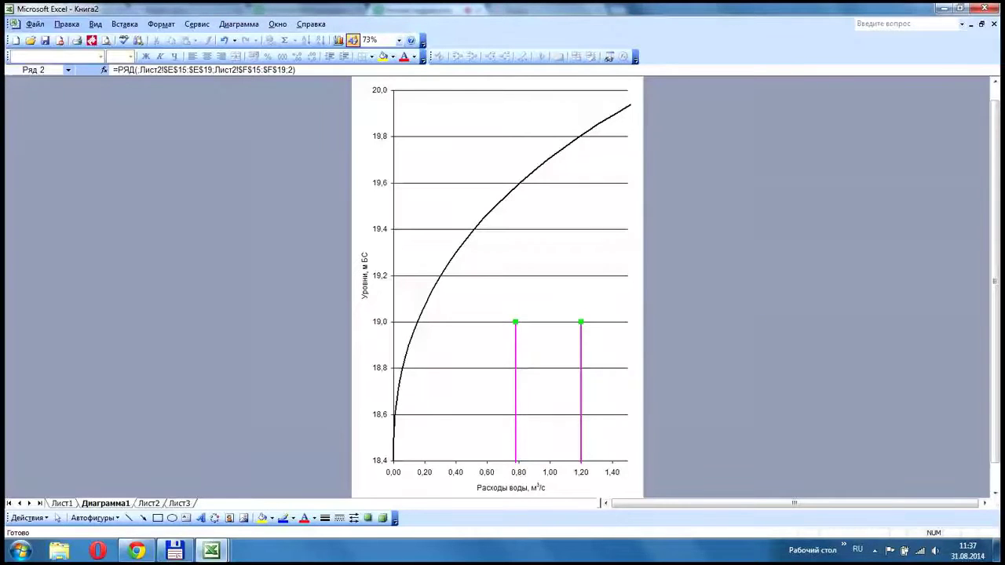
left_click(516, 323)
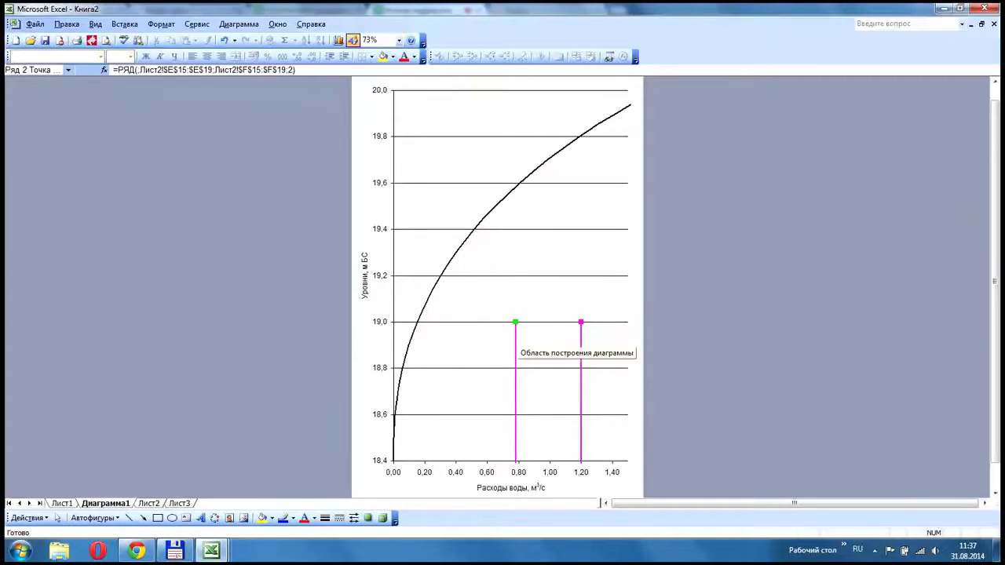
left_click(518, 339)
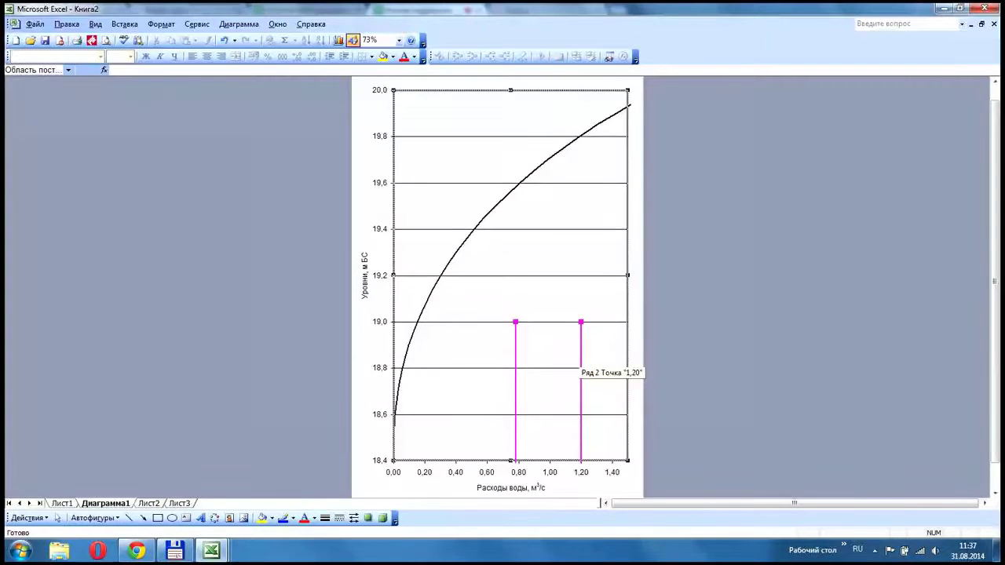
left_click(581, 361)
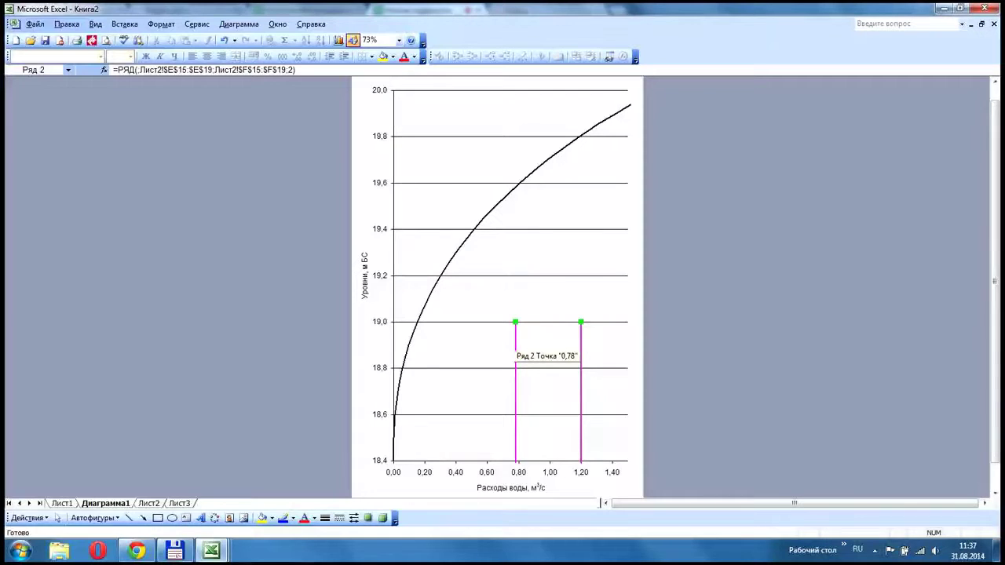
left_click(515, 346)
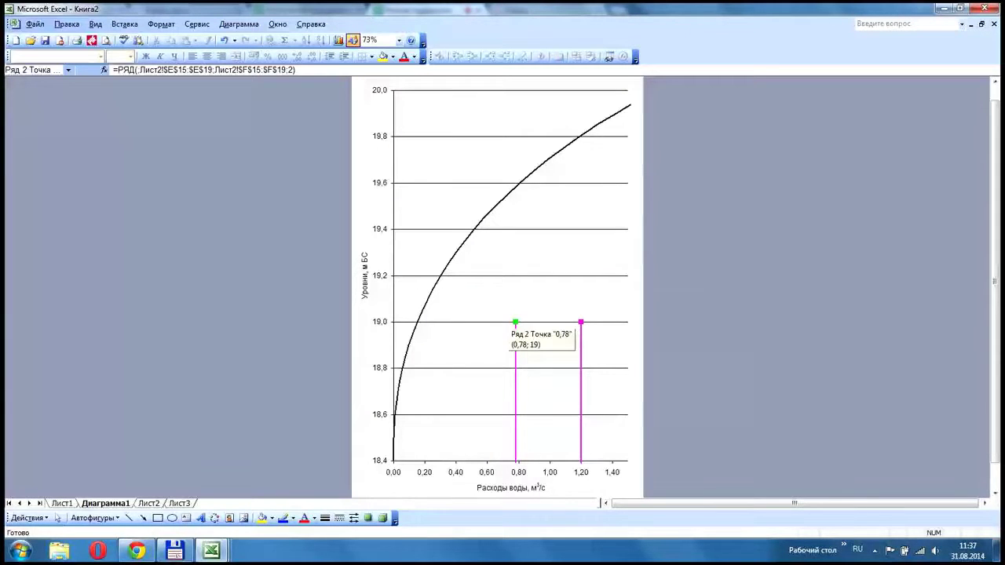
mouse_move(515, 322)
left_mouse_down()
mouse_move(515, 295)
mouse_move(515, 340)
left_mouse_up()
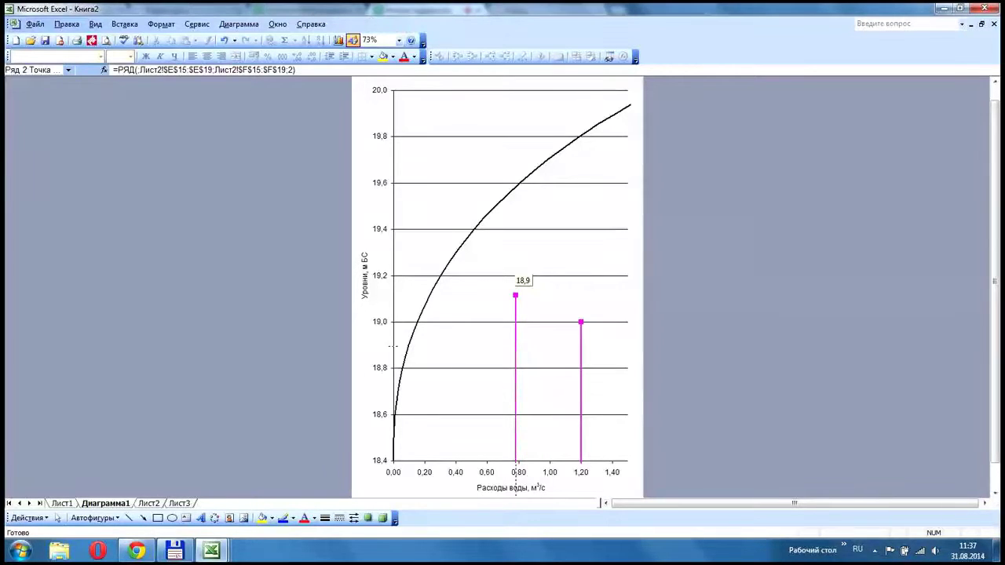
left_click_drag(516, 290, 515, 252)
left_click_drag(515, 213, 515, 232)
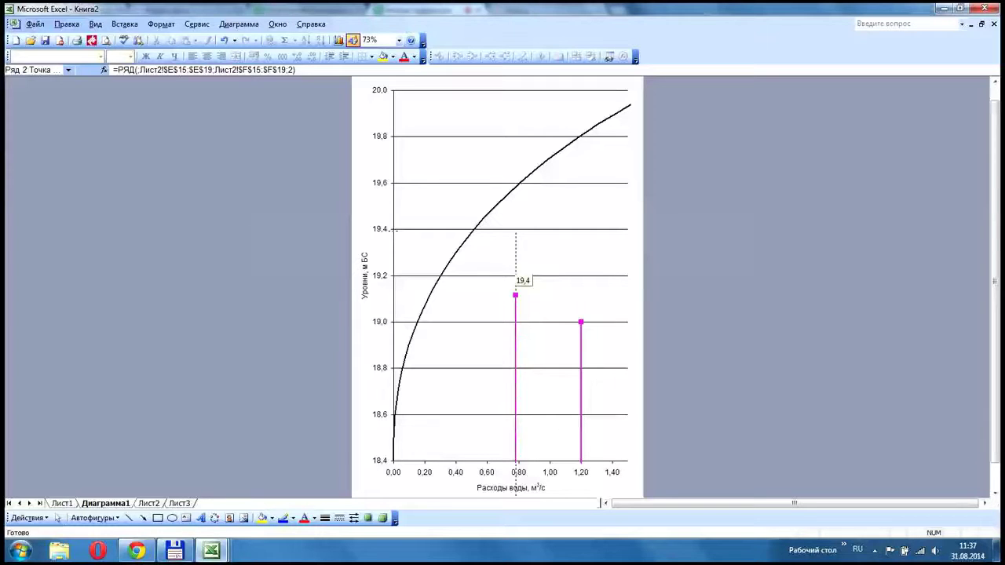
left_click_drag(515, 233, 516, 186)
left_click_drag(515, 186, 515, 186)
- Switch to Chrome to check the webinar chat, and return to the Excel chart
left_click(136, 550)
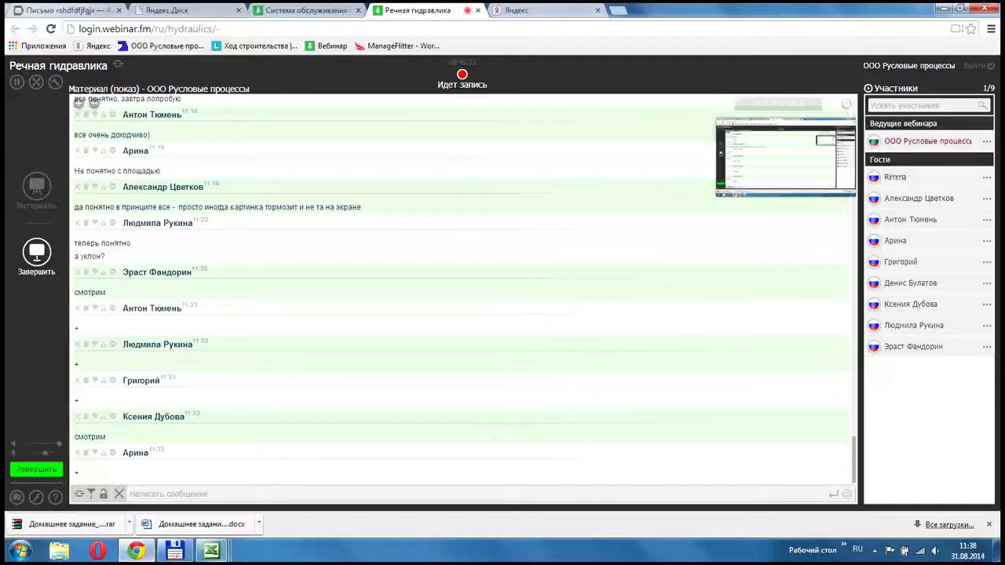
left_click(211, 550)
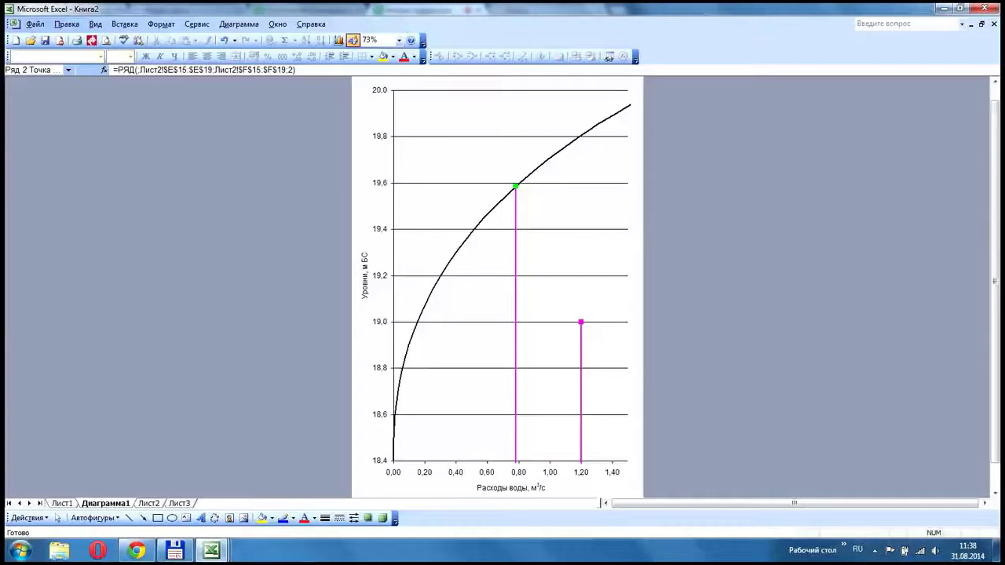
- On Лист2, show the elevations in F15:F19 with two decimals and make the 10% level in F19 bold
mouse_move(514, 189)
left_click(148, 504)
left_click(343, 321)
left_click_drag(343, 236, 343, 321)
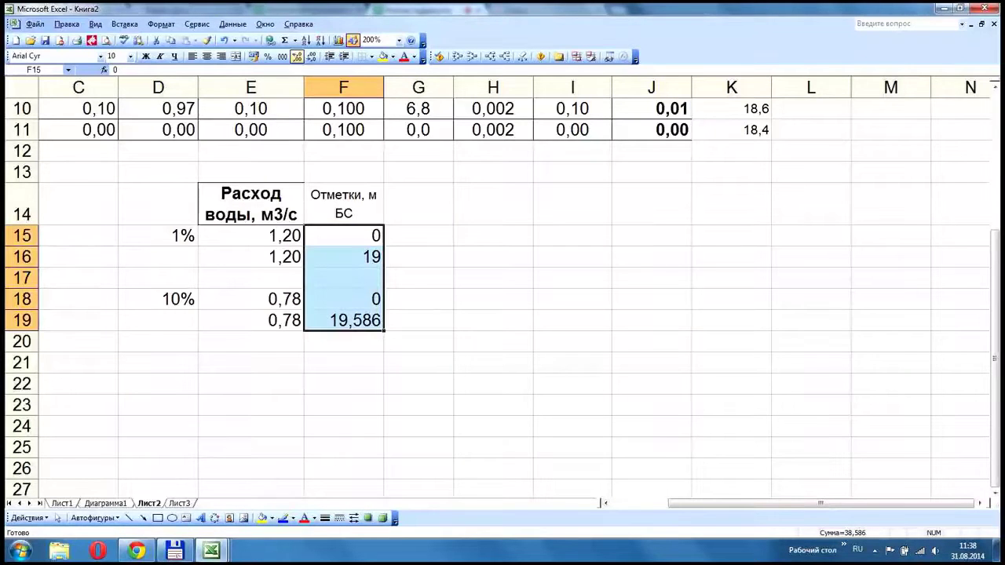
left_click(298, 56)
left_click(297, 56)
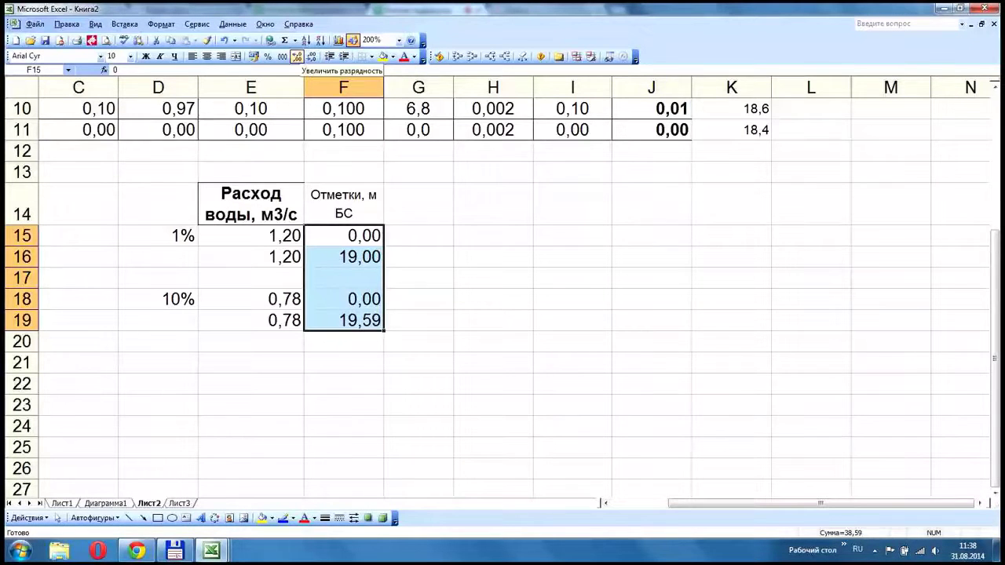
left_click(344, 320)
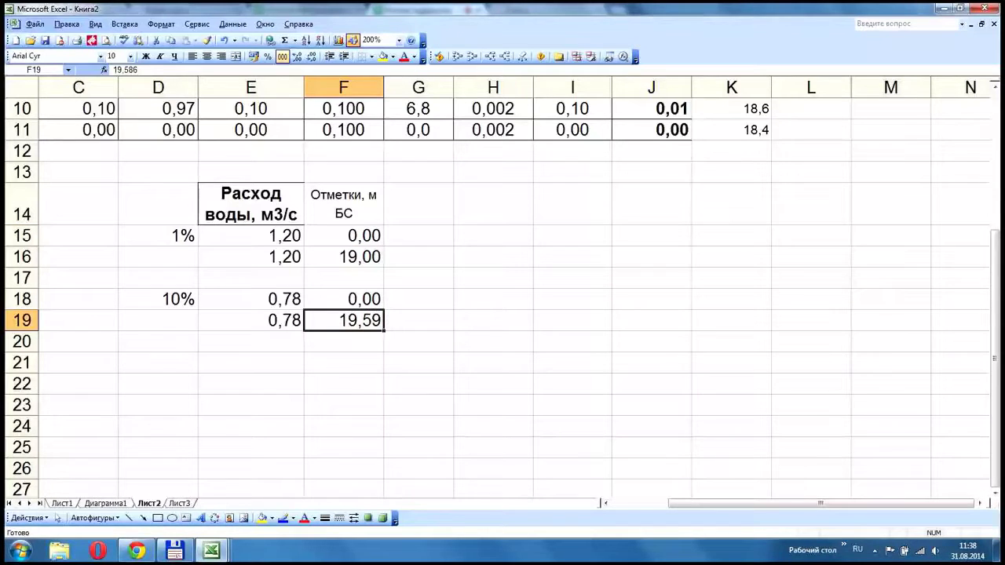
left_click(145, 56)
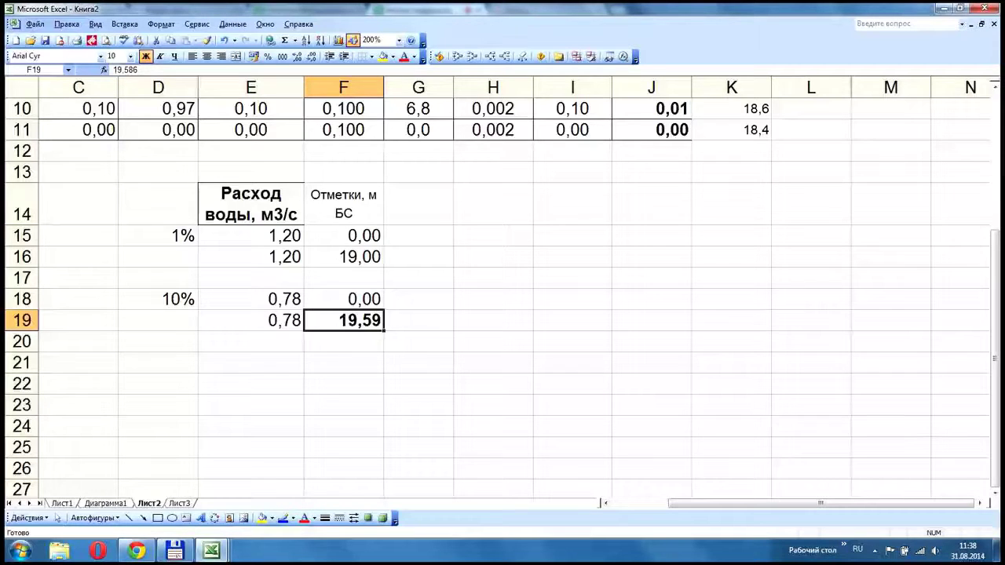
- Raise the upper point of the 1,20 discharge line on the chart to meet the rating curve at about 19,81
key("ctrl+Page_Up")
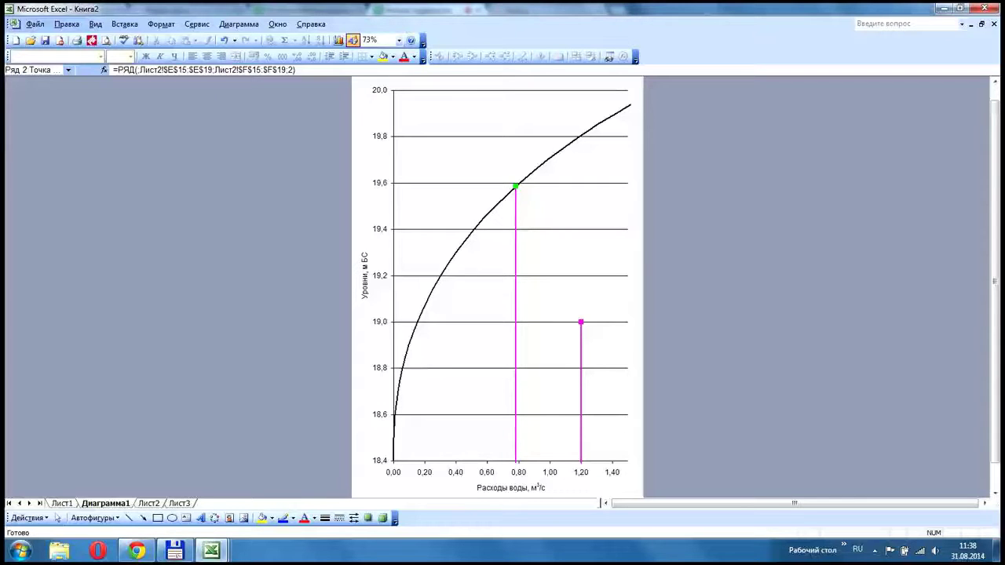
left_click(582, 322)
left_click_drag(581, 322, 581, 154)
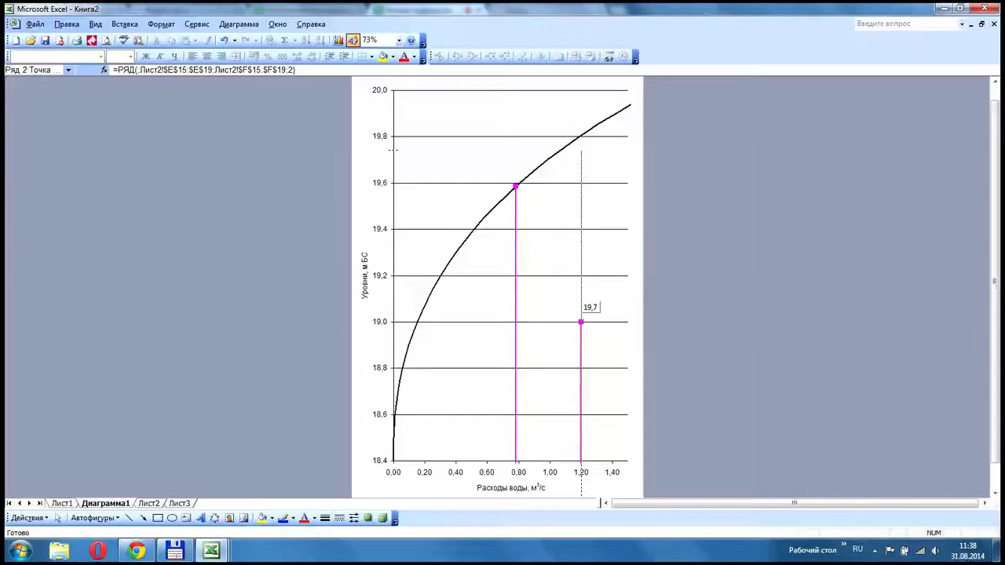
left_click_drag(581, 149, 581, 135)
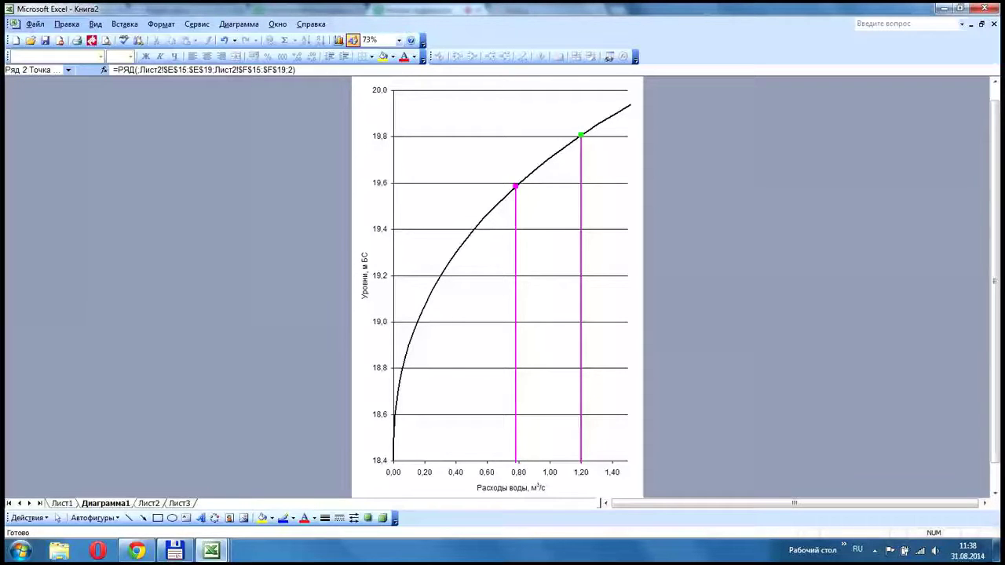
- Copy the discharge and elevation table E14:F19 on Лист2 to the block starting at H14
key("ctrl+Page_Down")
left_click_drag(252, 204, 344, 321)
key("ctrl+c")
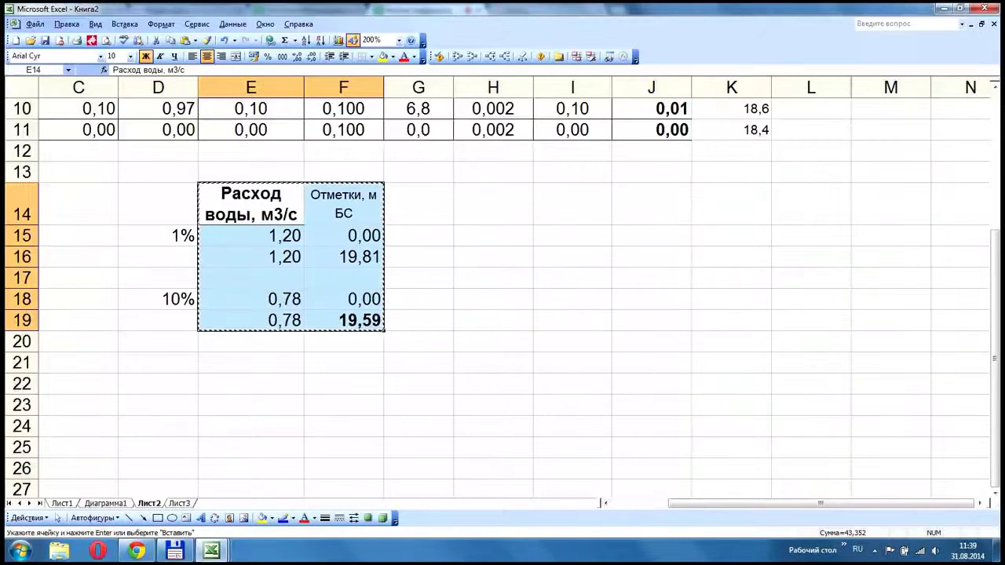
left_click(493, 204)
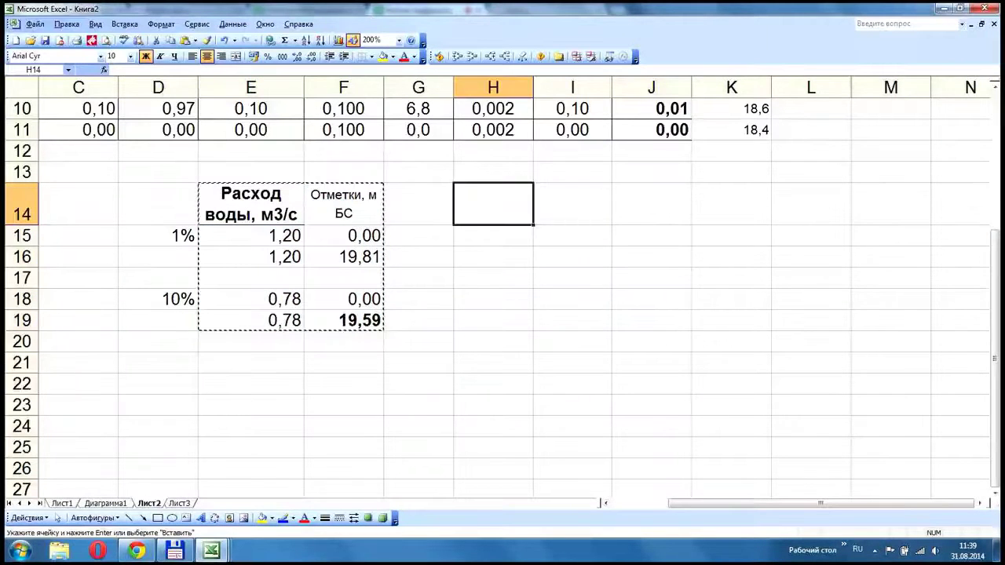
key("ctrl+v")
left_click(493, 278)
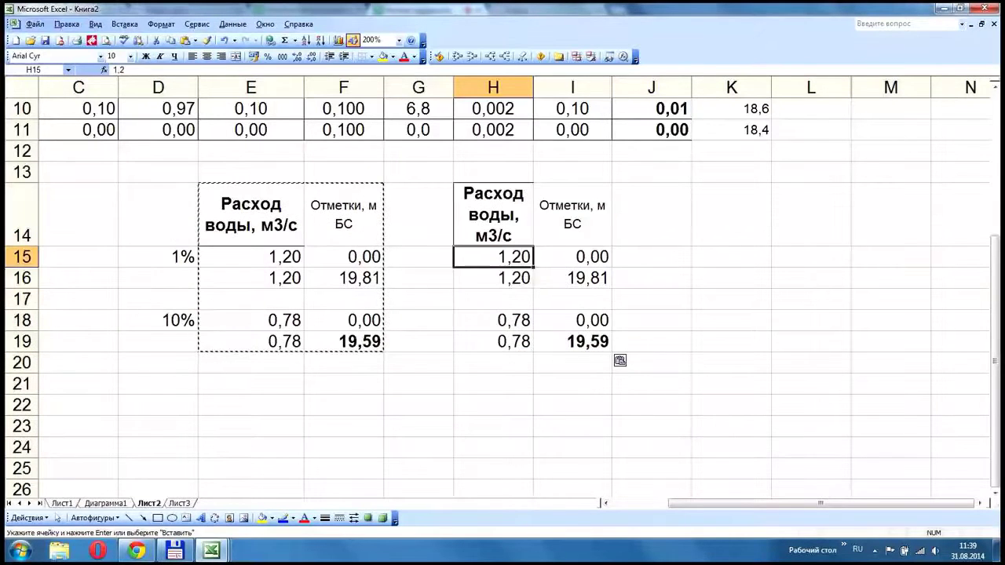
left_click_drag(494, 257, 572, 341)
left_click(494, 278)
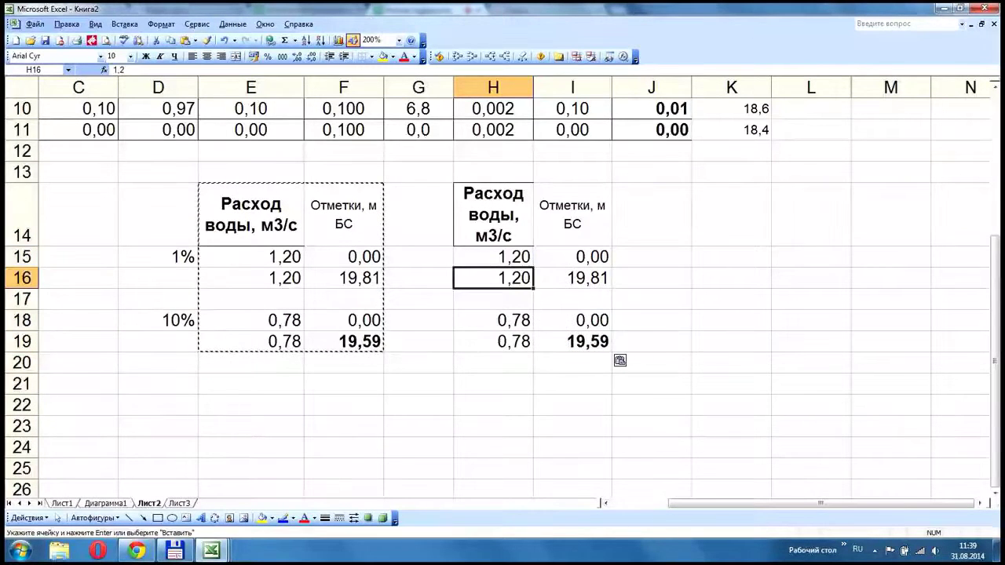
- In the copied block on Лист2, set the lower discharge of each pair, H16 and H19, to 0
type("0")
key("Down")
key("Down")
key("Down")
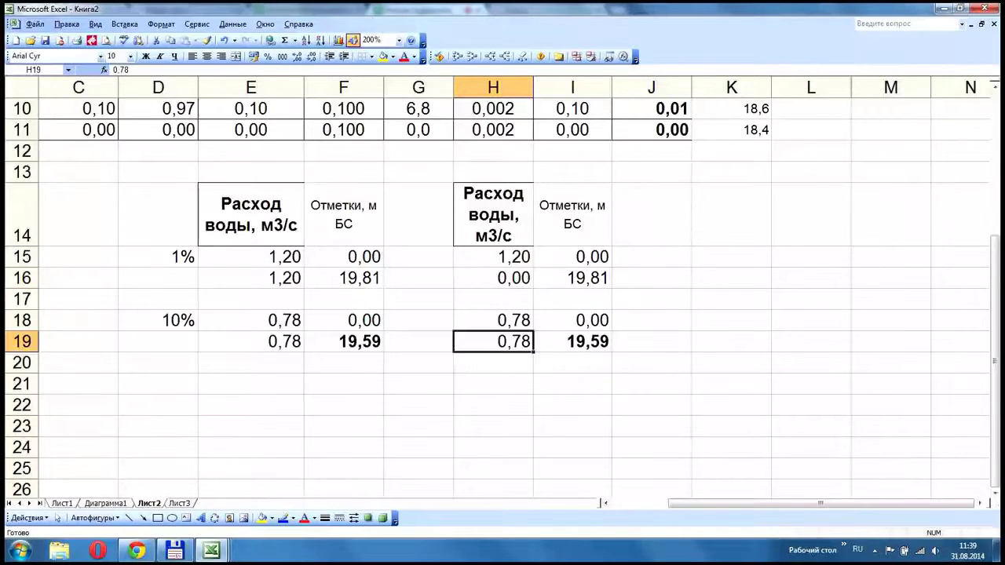
type("0")
key("Return")
left_click(251, 257)
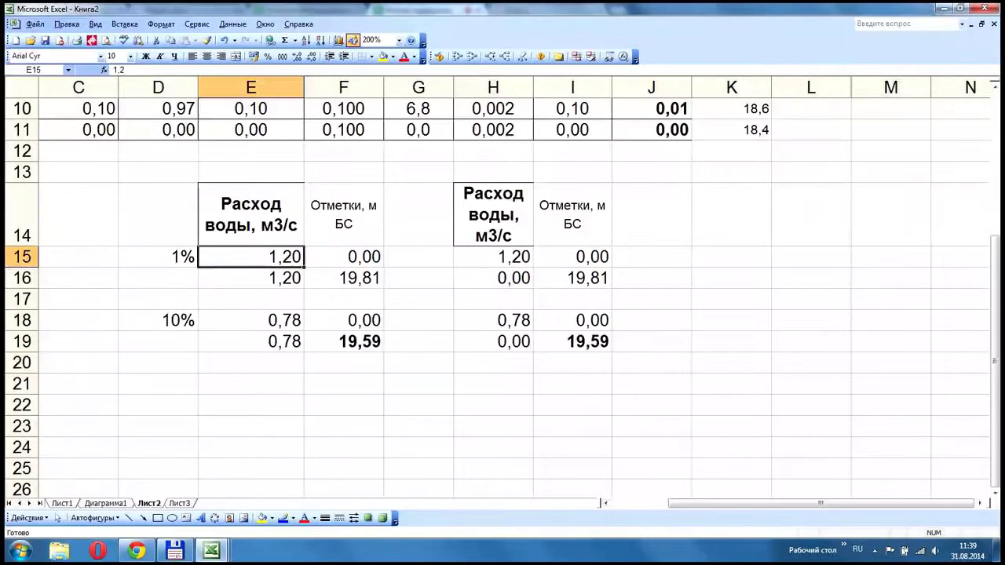
left_click_drag(252, 257, 251, 278)
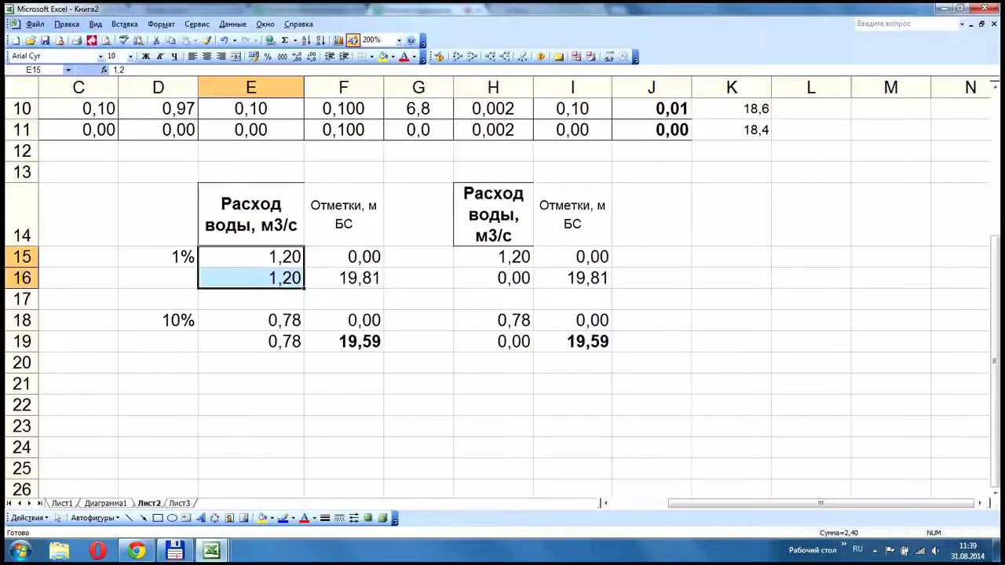
left_click_drag(251, 321, 251, 342)
left_click_drag(493, 320, 494, 341)
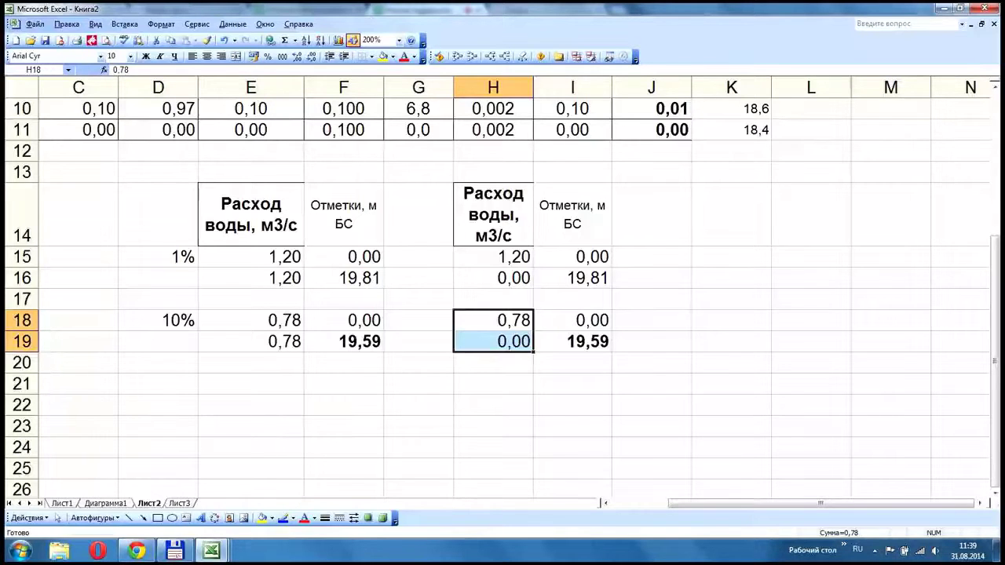
- Fill the elevations 19,81 from I16 up into I15 and 19,59 from I19 up into I18
left_click(572, 278)
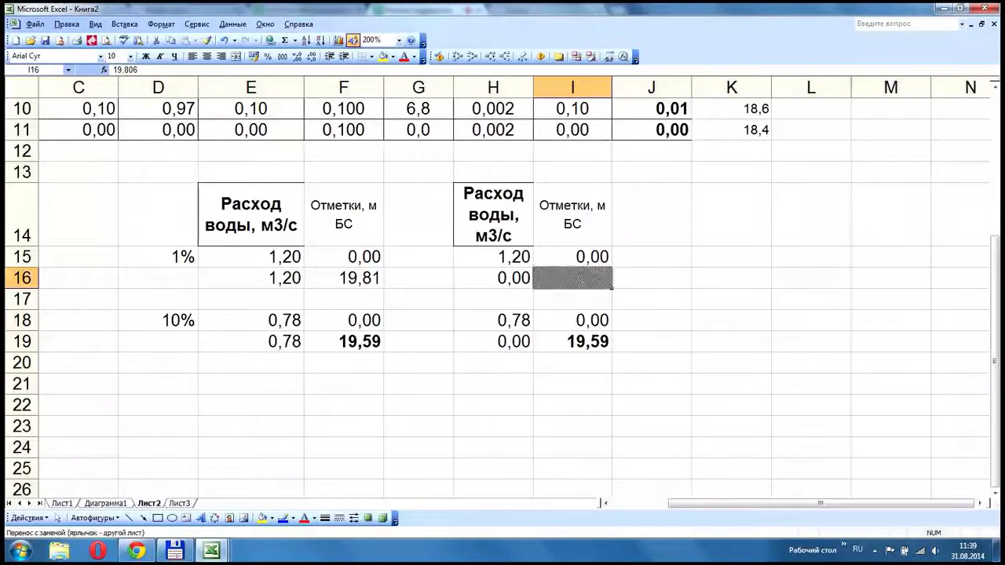
left_click_drag(611, 288, 597, 259)
left_click(573, 341)
left_click_drag(611, 351, 610, 320)
- Highlight the zero-value cells F15, F18, H16 and H19 with yellow fill
left_click(343, 257)
left_click(383, 57)
left_click(343, 320)
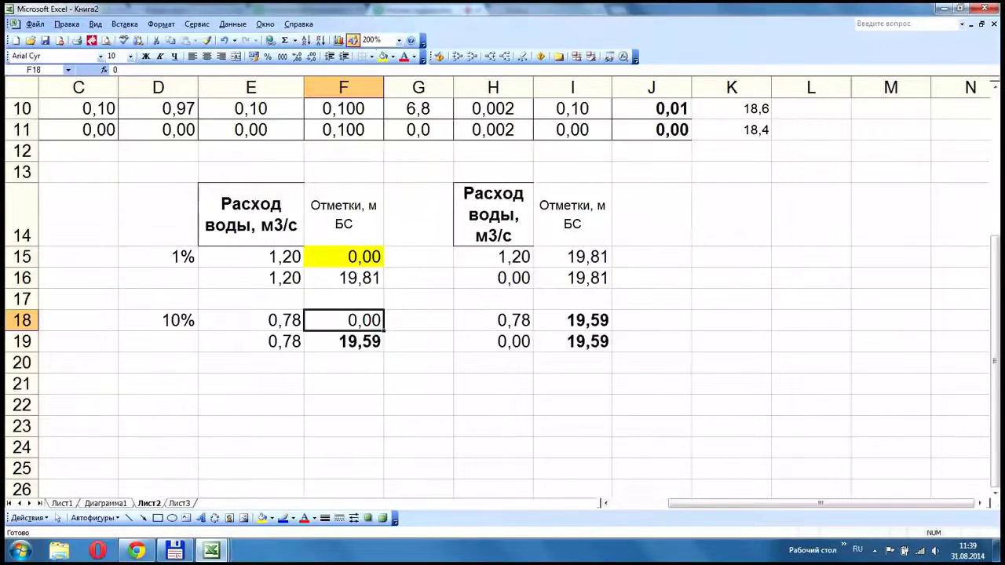
left_click(383, 56)
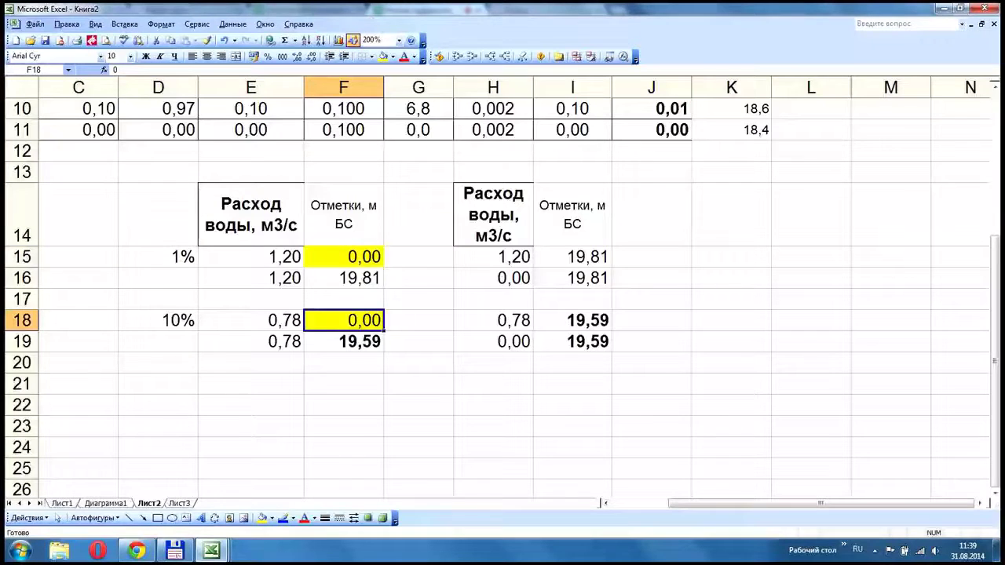
left_click(494, 278)
left_click_drag(343, 257, 343, 342)
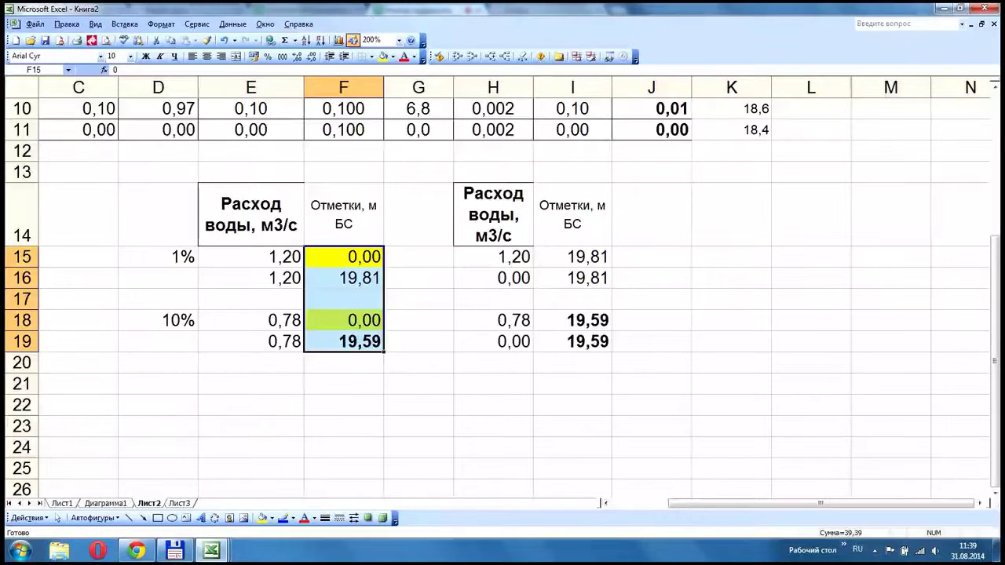
left_click(493, 278)
left_click(382, 57)
left_click(494, 342)
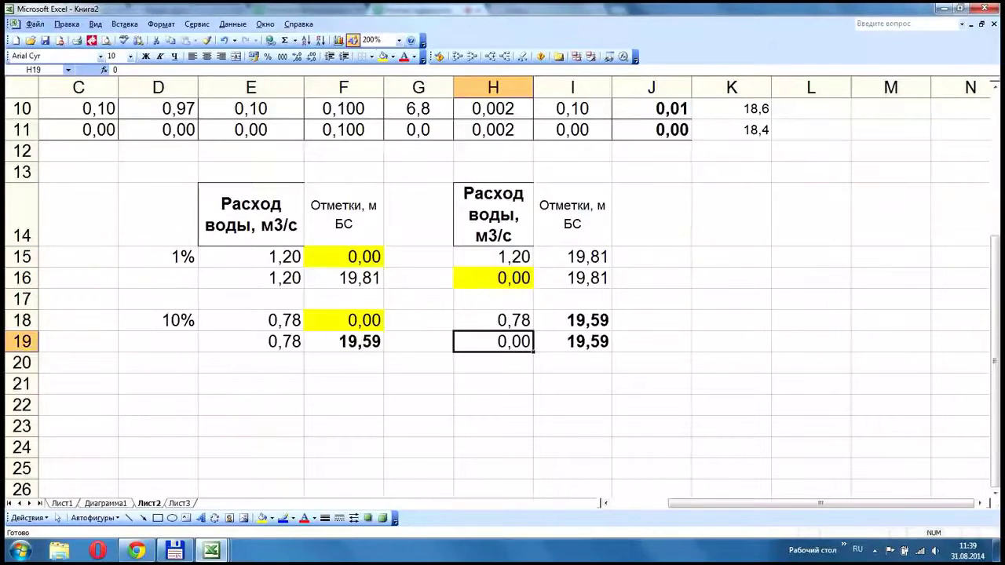
left_click(382, 57)
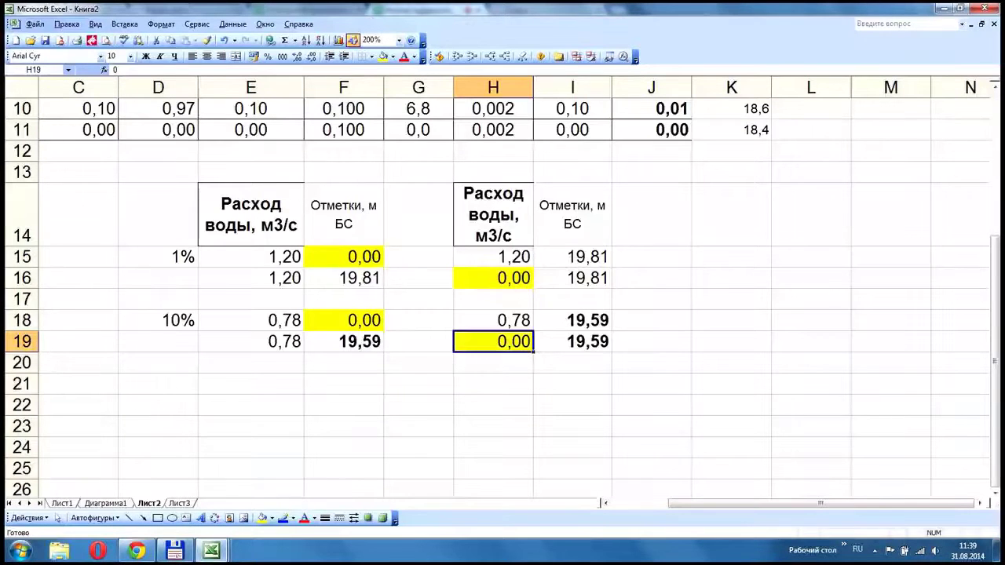
- Copy H15:I19 and paste it special into Диаграмма1 as new series in columns, with X values in the first column
left_click_drag(493, 257, 573, 342)
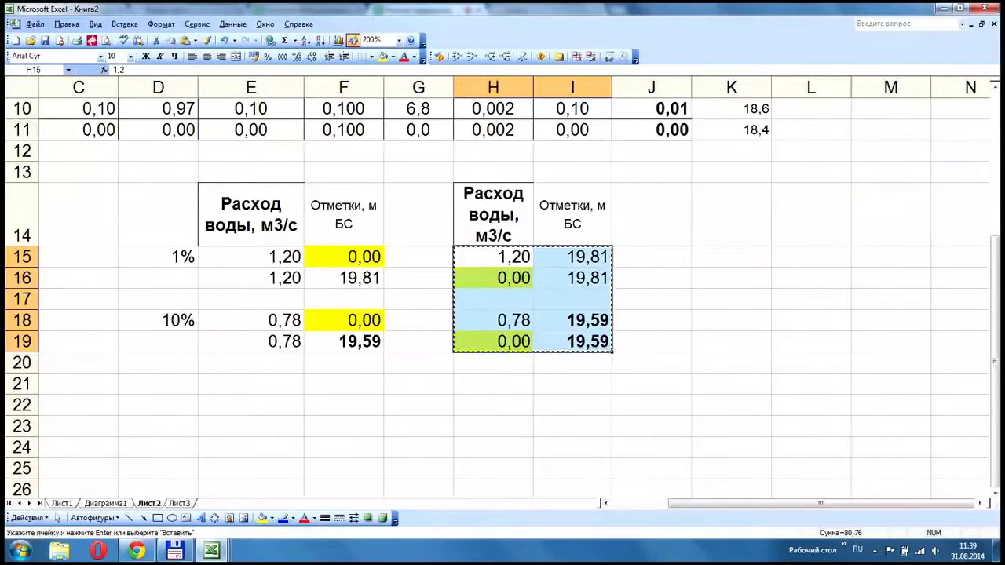
left_click(171, 40)
left_click(105, 504)
left_click(66, 25)
left_click(108, 110)
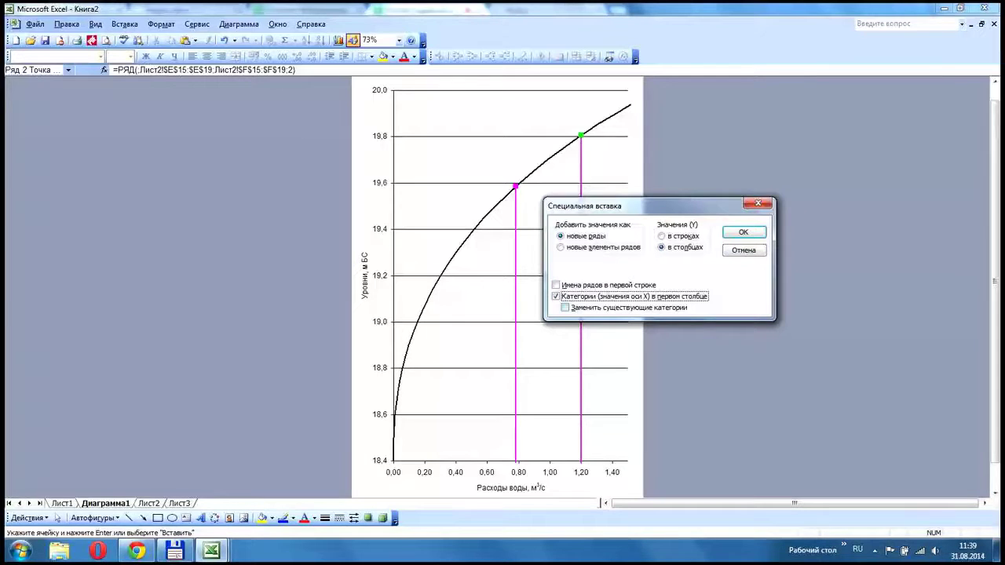
key("Return")
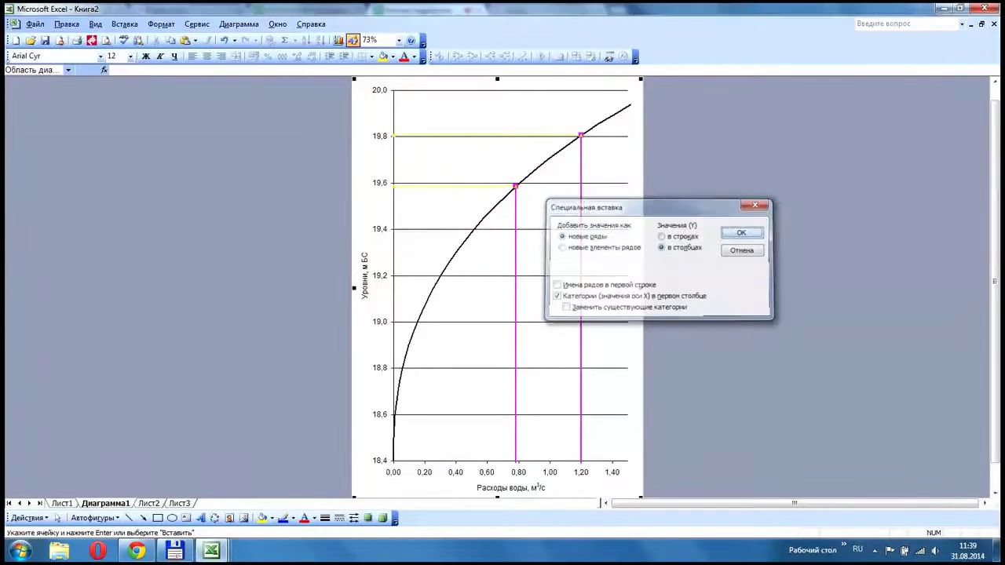
- Format the new horizontal level lines on the chart as thicker red lines
double_click(494, 135)
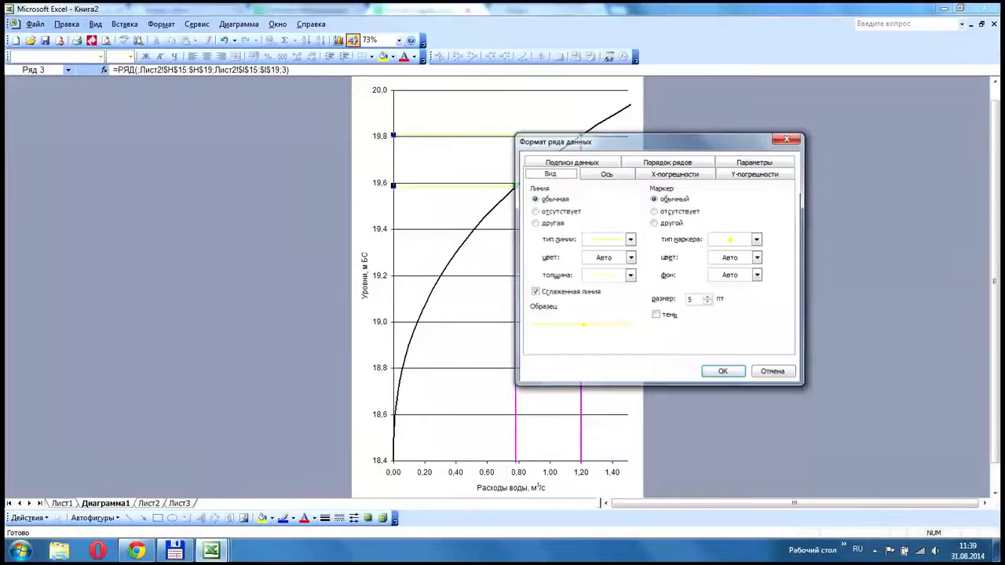
left_click(631, 258)
left_click(591, 314)
left_click(630, 276)
left_click(605, 313)
left_click(724, 373)
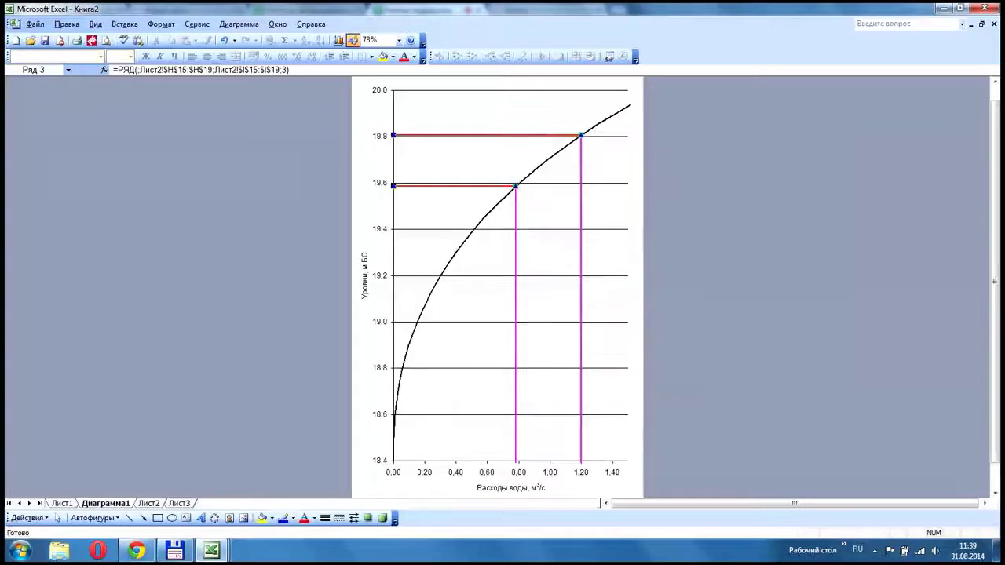
key("Escape")
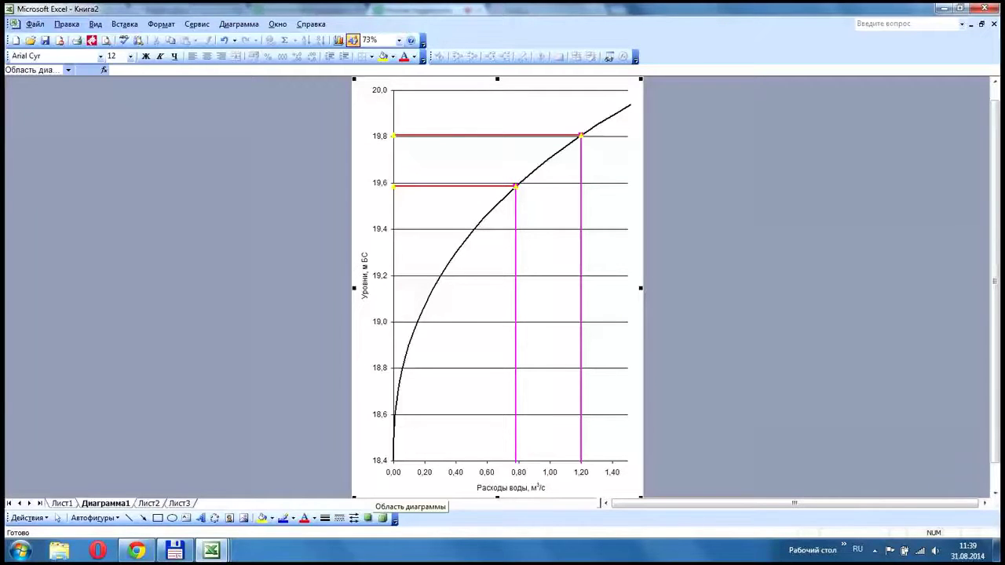
- Switch to Chrome to check the webinar chat for replies, and return to the Excel chart
left_click(137, 551)
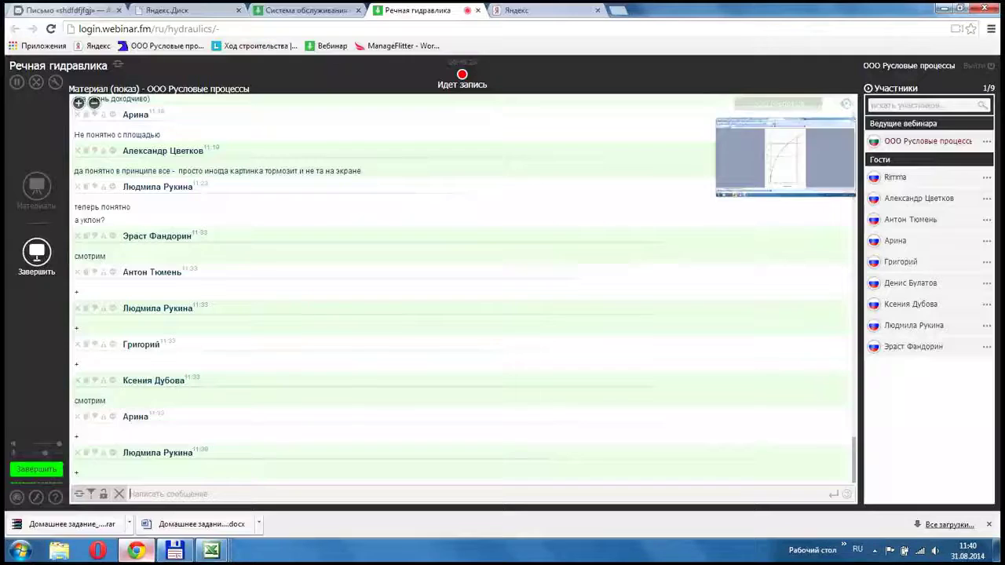
left_click(212, 550)
left_click(358, 487)
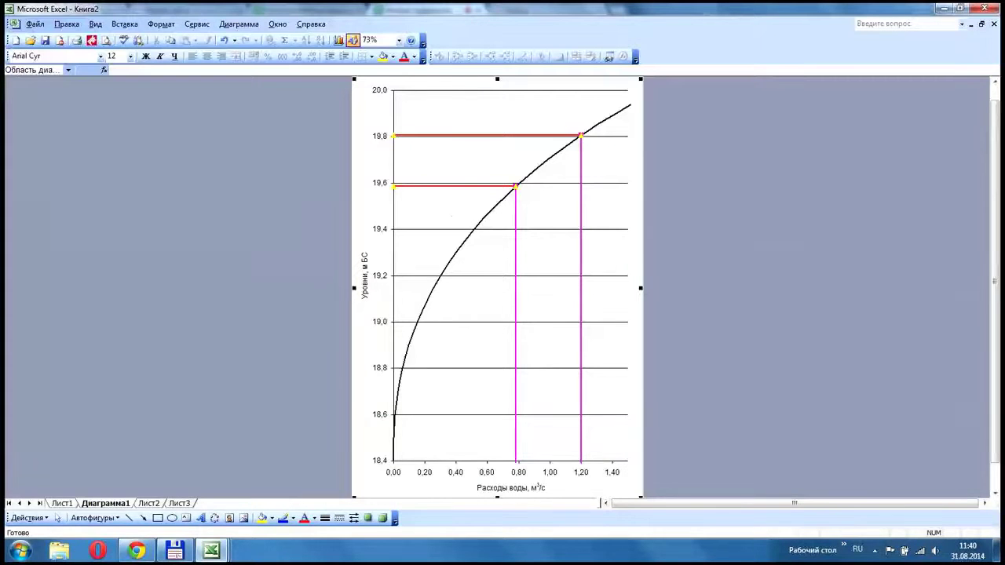
- Make the horizontal level lines blue without markers, and format the vertical discharge lines in the same way
double_click(450, 186)
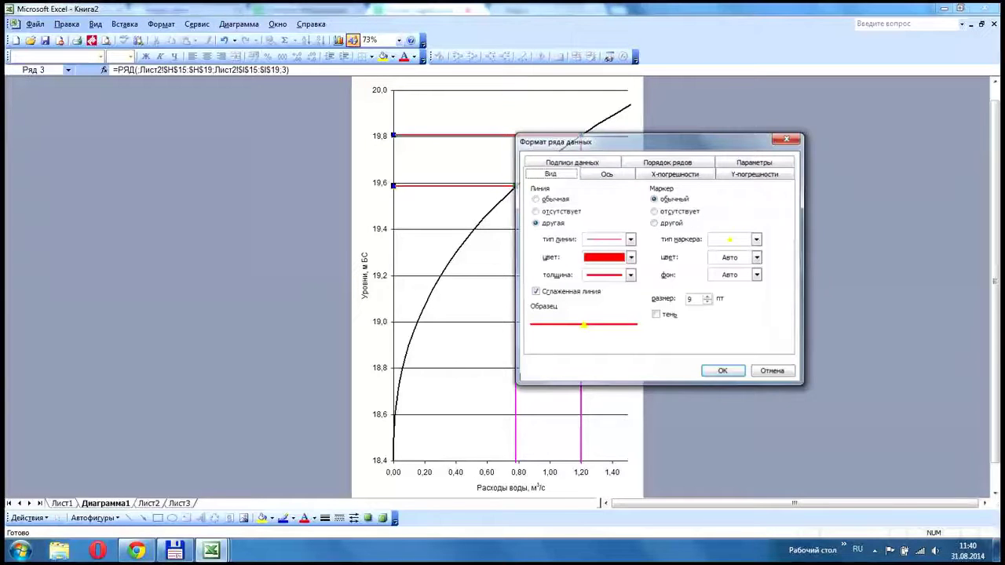
left_click(679, 212)
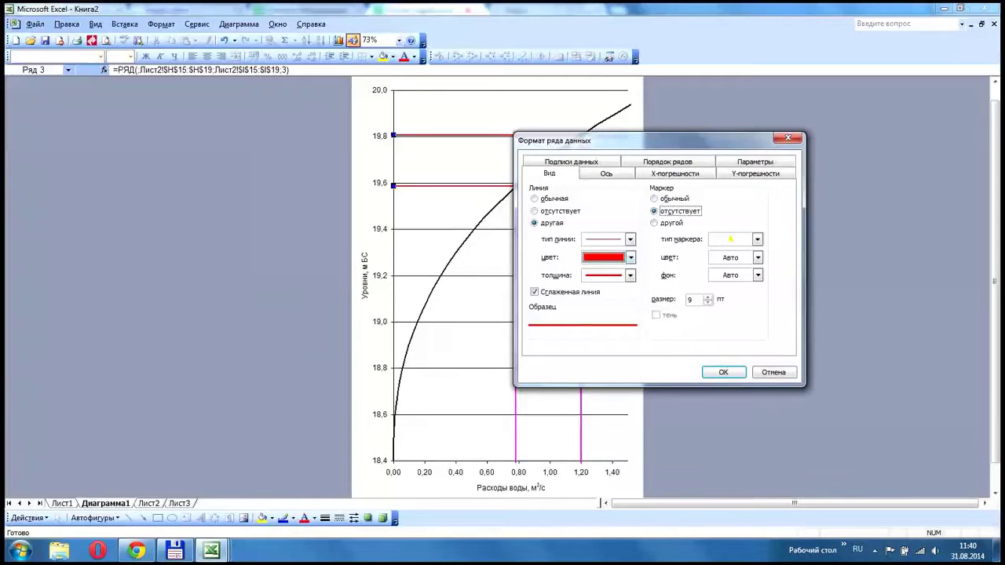
left_click(630, 257)
left_click(667, 363)
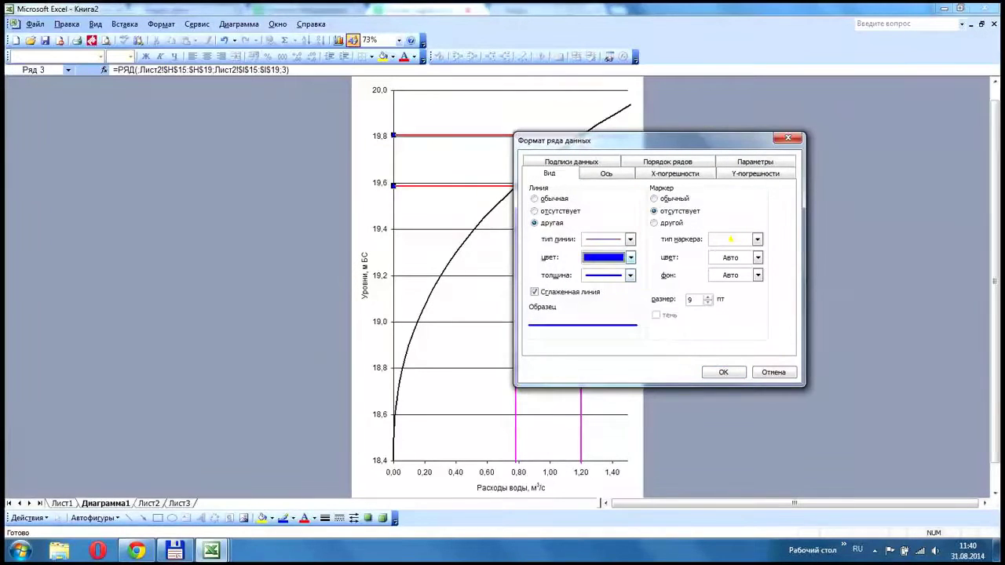
left_click(723, 372)
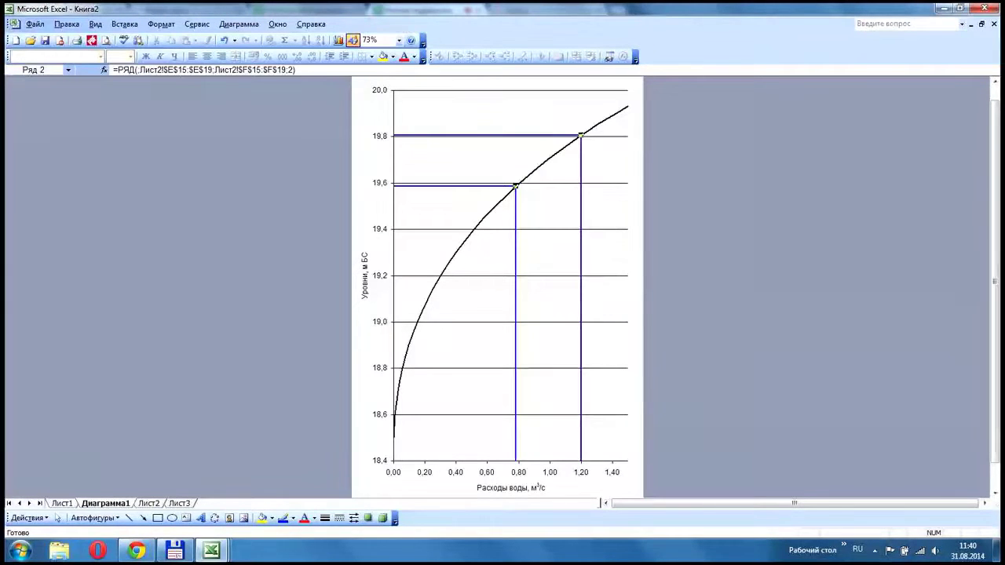
left_click(428, 488)
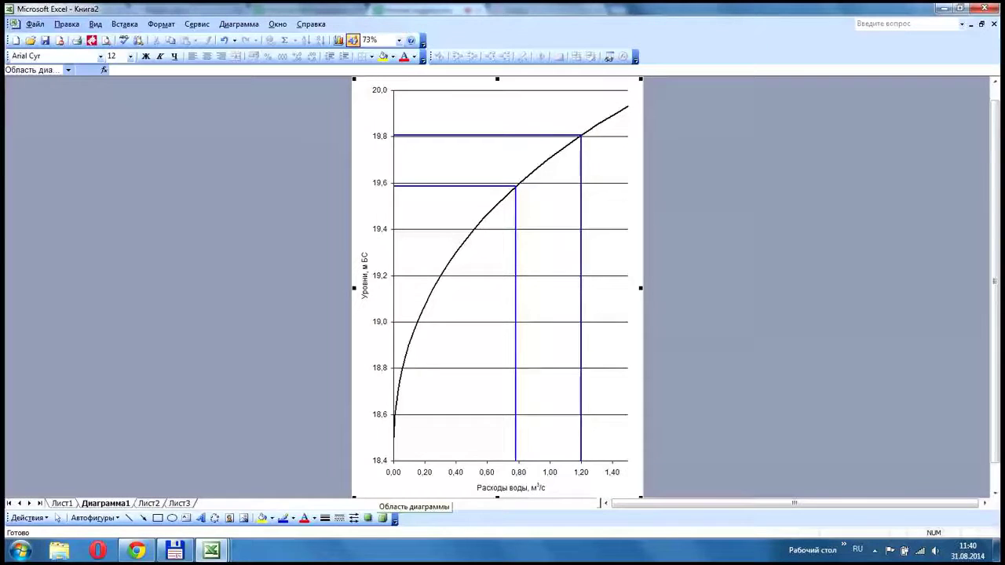
- Insert a text box beside the lower part of the 10% discharge line and begin its label with "Q10%="
left_click(185, 519)
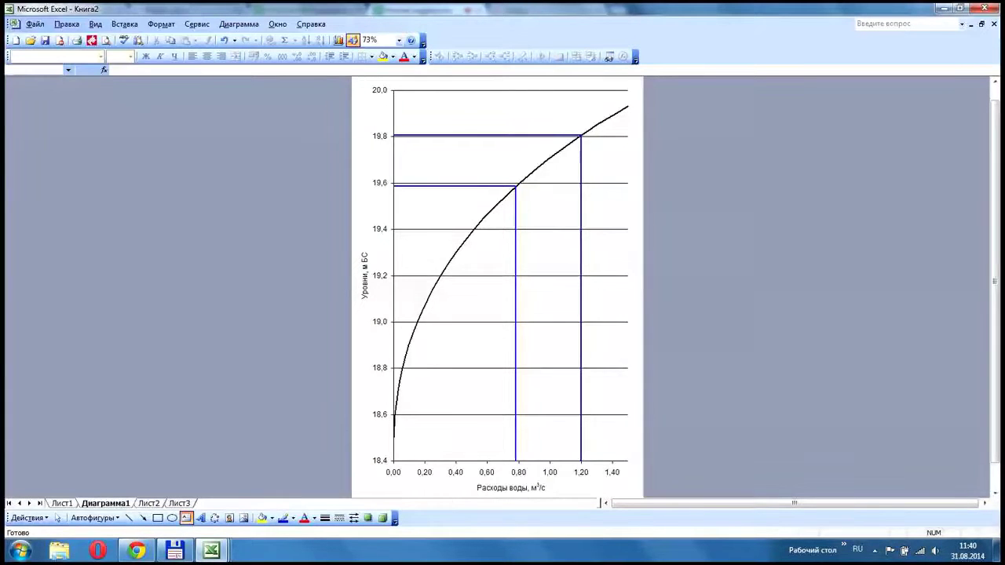
left_click(449, 433)
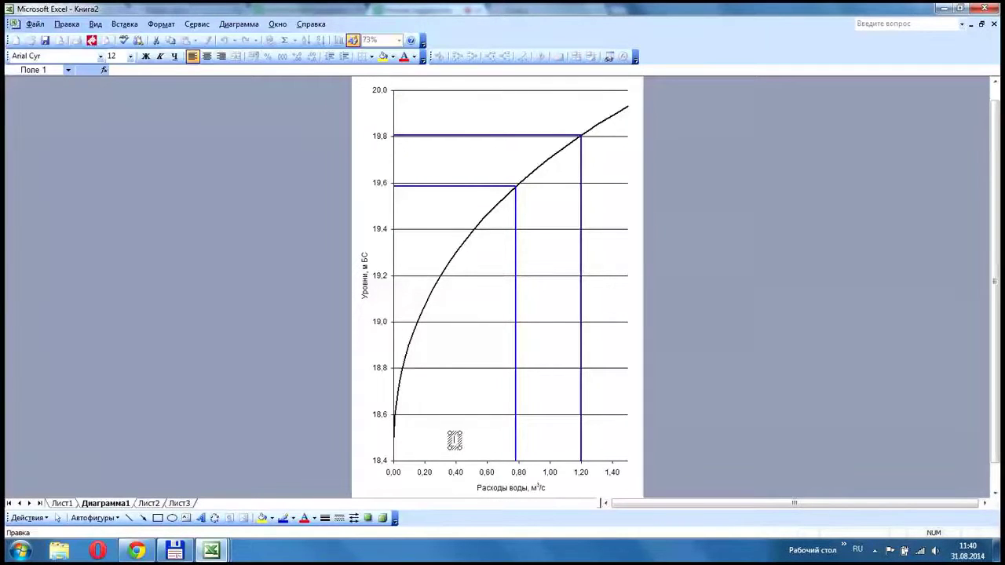
key("alt+shift")
type("Q10%=")
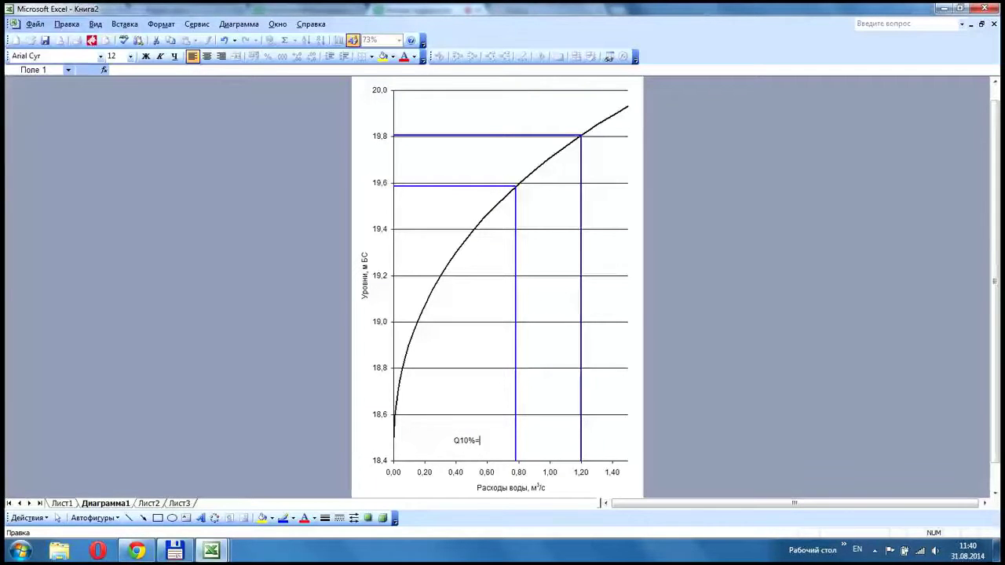
- Look up the 10% discharge on Лист2 and complete the chart label as "Q10%=0,78 м3/с"
left_click(149, 503)
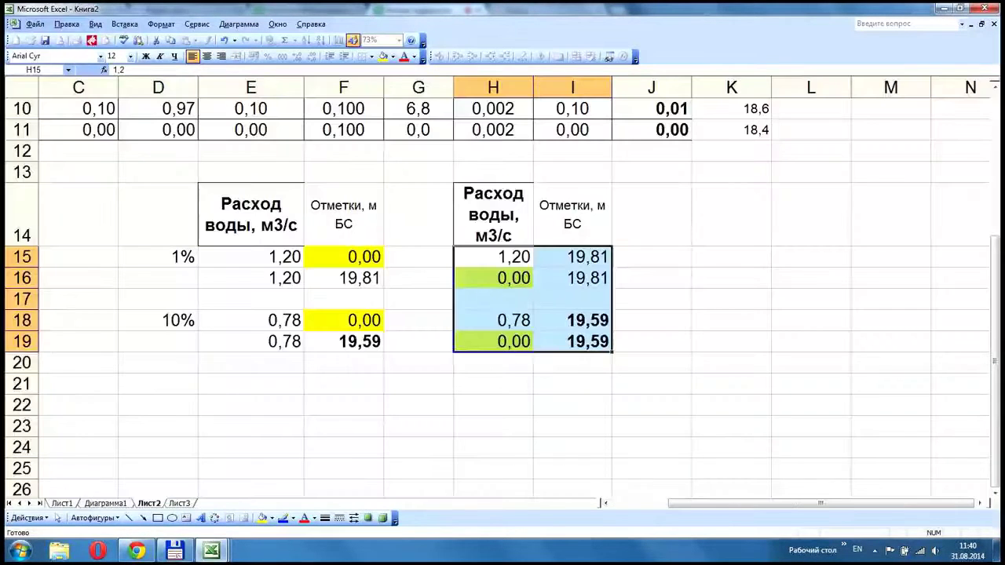
key("ctrl+Page_Up")
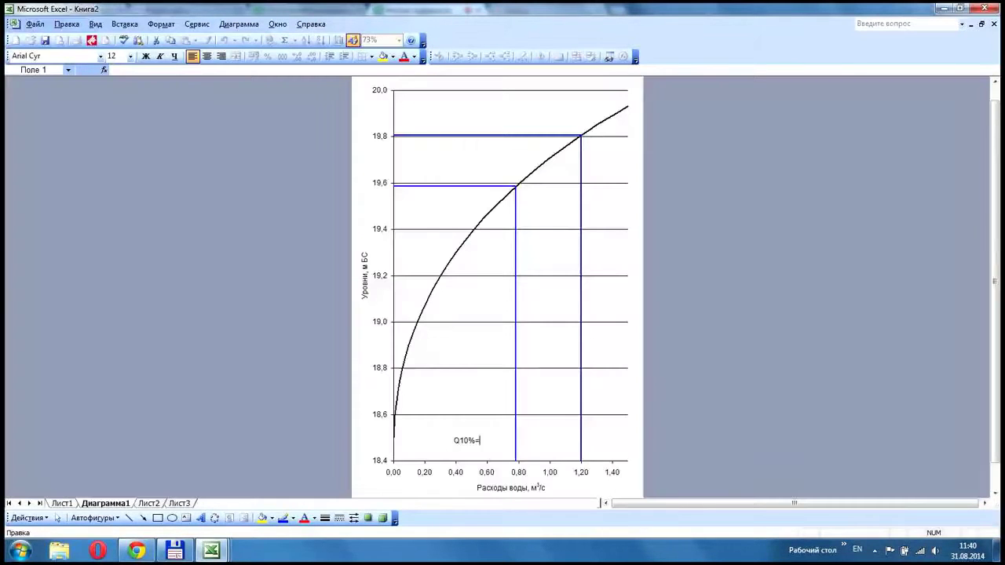
type("0,78")
type(" v3/c")
key("BackSpace")
key("BackSpace")
key("BackSpace")
key("BackSpace")
key("alt+shift")
type("м3/с")
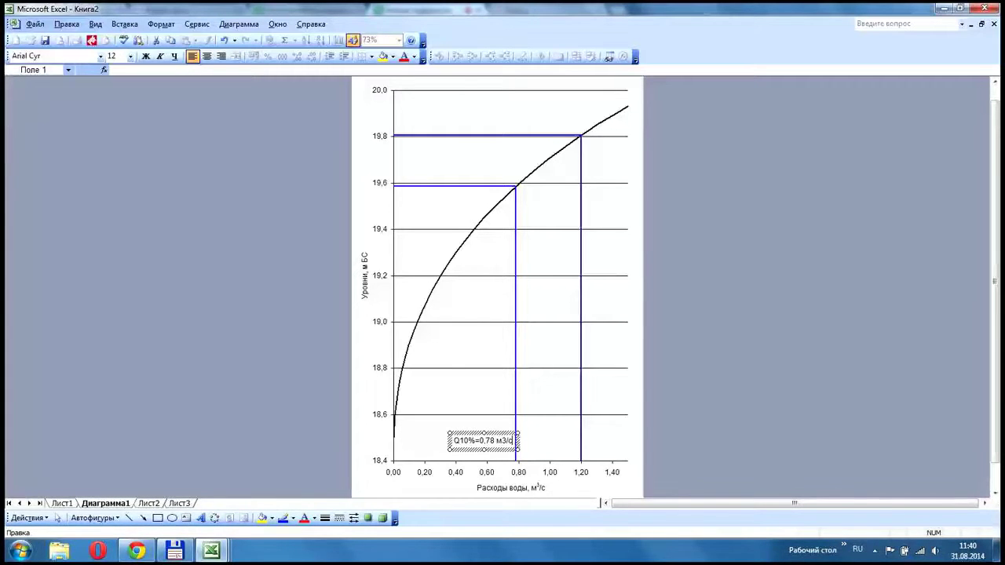
- Format the Q10% label with vertical text reading upward and a white fill
double_click(501, 433)
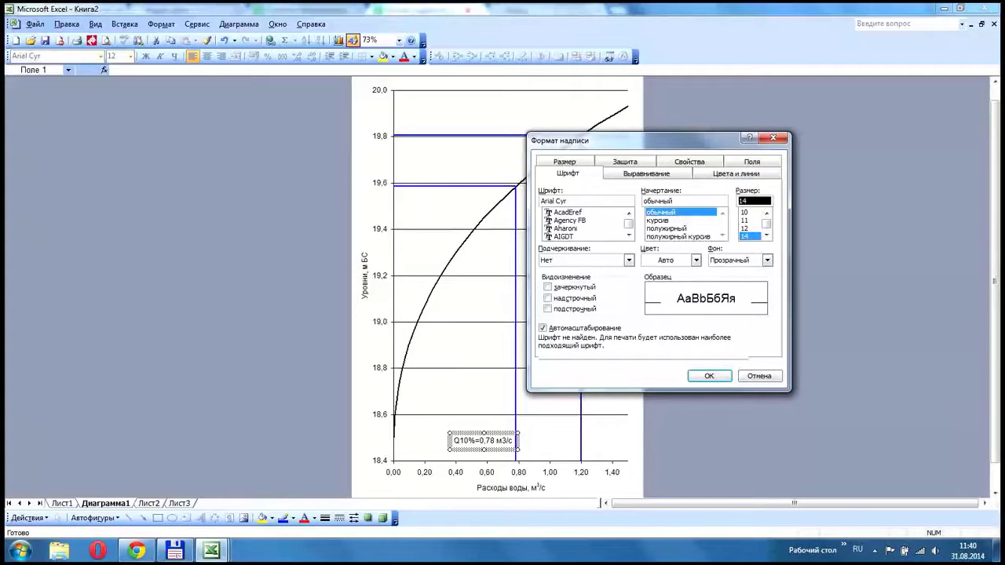
left_click(646, 173)
left_click(720, 236)
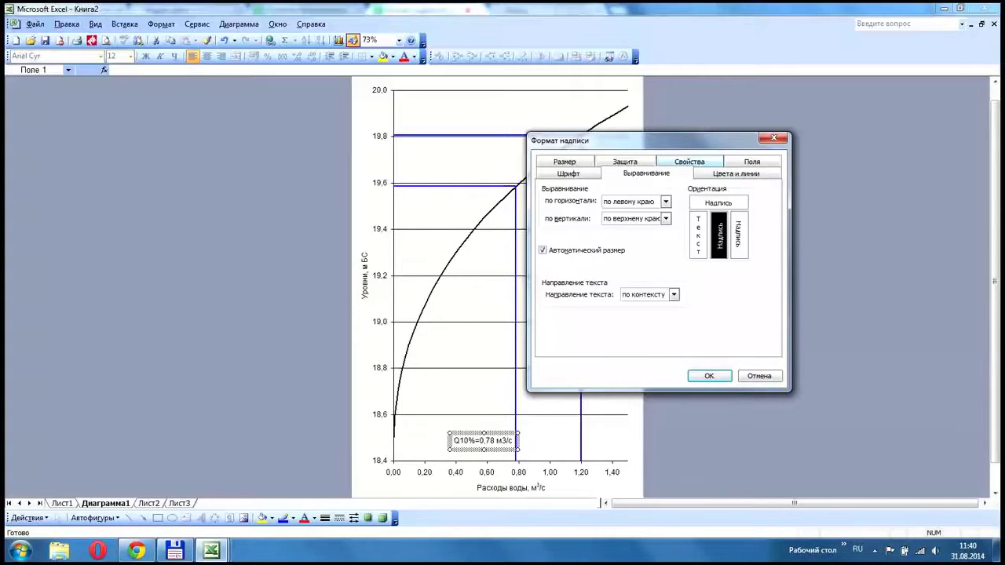
left_click(690, 161)
left_click(736, 161)
left_click(696, 205)
left_click(658, 241)
left_click(710, 376)
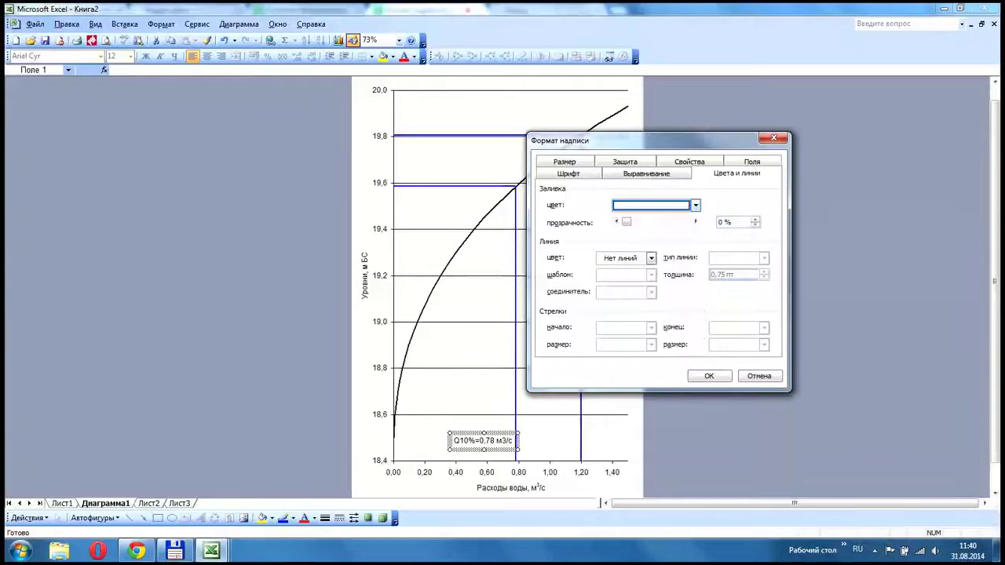
key("Return")
- Place the Q10% label along its line, copy it beside the 1,20 line, and change the copy to "Q1%=1,20 м3/с"
left_click_drag(469, 454, 603, 416)
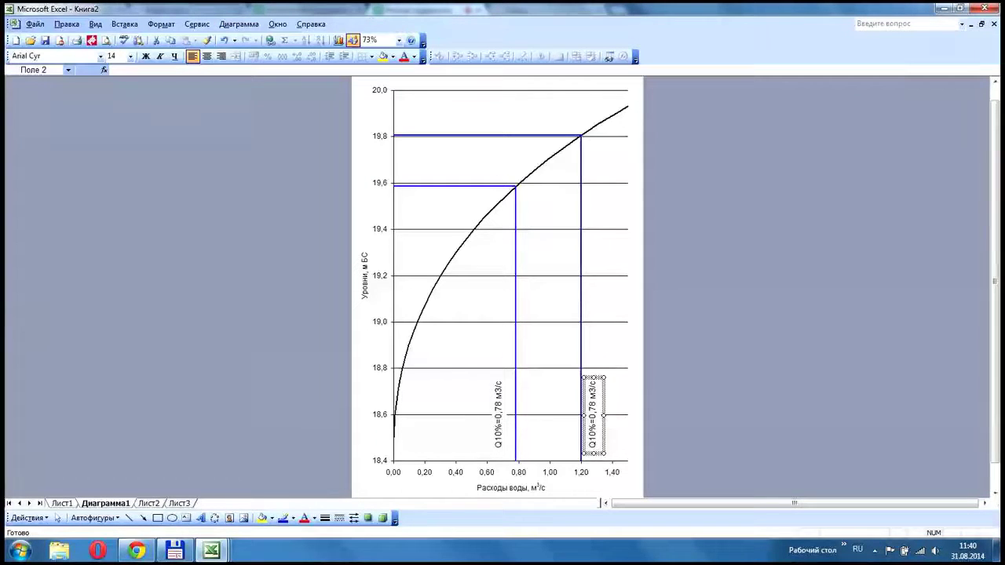
left_click(595, 415)
left_click(606, 387)
key("BackSpace")
left_click(627, 387)
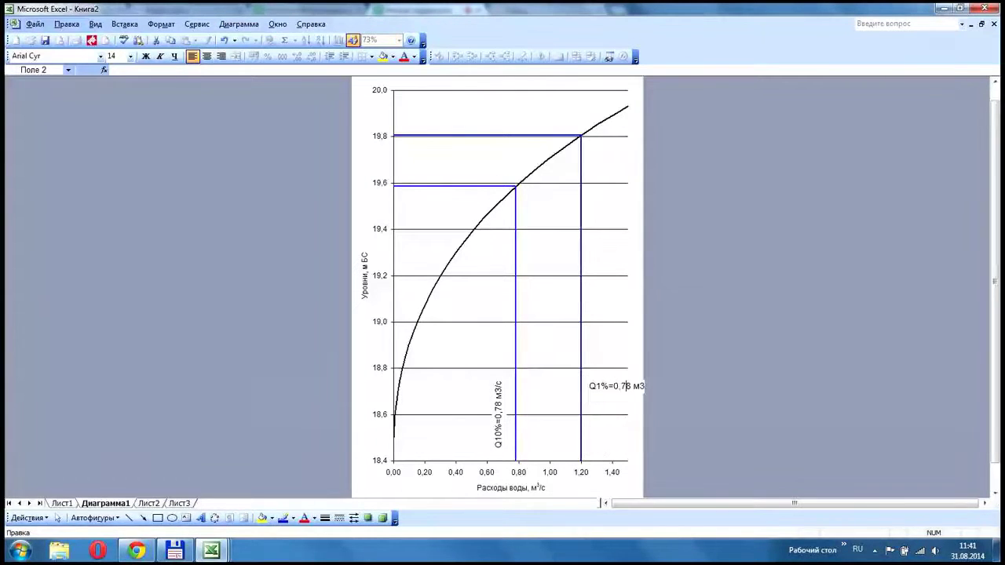
key("BackSpace")
key("BackSpace")
key("BackSpace")
key("BackSpace")
type("1,20")
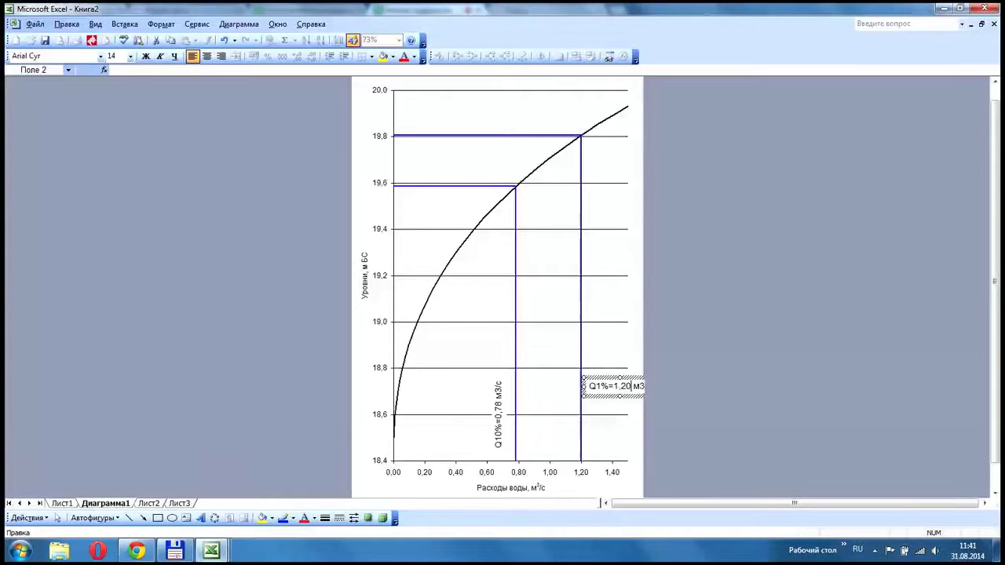
- Copy the Q10% label to the 10% water level line and set the copy's text orientation to horizontal
left_click(550, 330)
left_click(498, 416)
left_click(528, 387)
left_click_drag(499, 397, 422, 198)
double_click(431, 200)
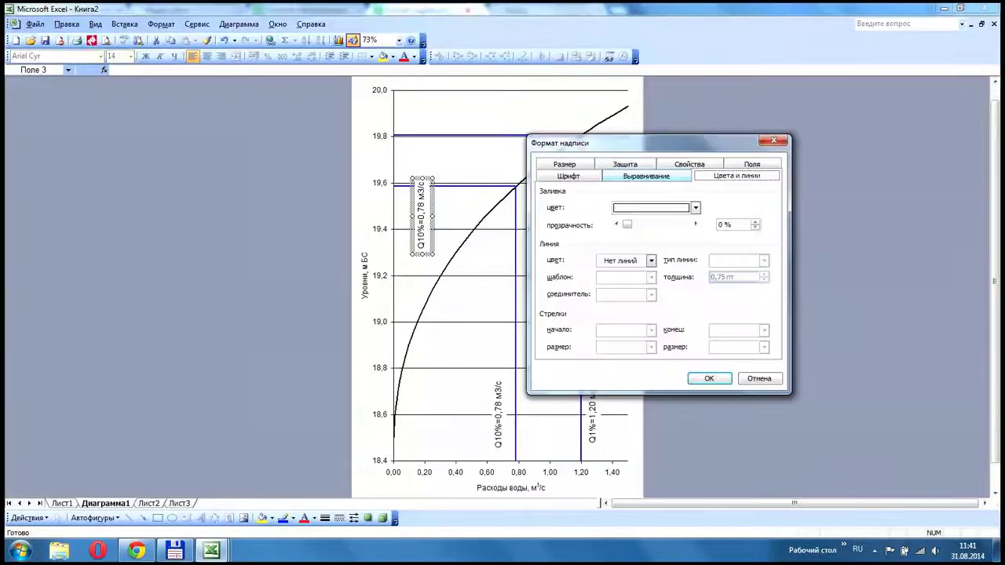
left_click(646, 176)
left_click(718, 205)
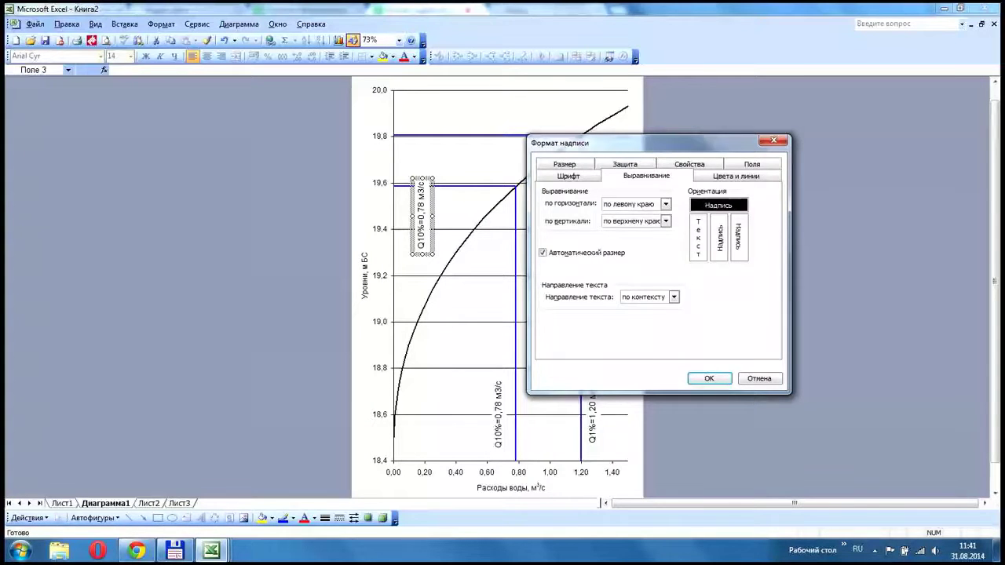
key("Return")
- Change the leading letter of the copied label at the 10% level line to "H"
left_click(422, 187)
key("BackSpace")
type("Р")
key("alt+shift")
key("BackSpace")
type("H")
key("alt+shift")
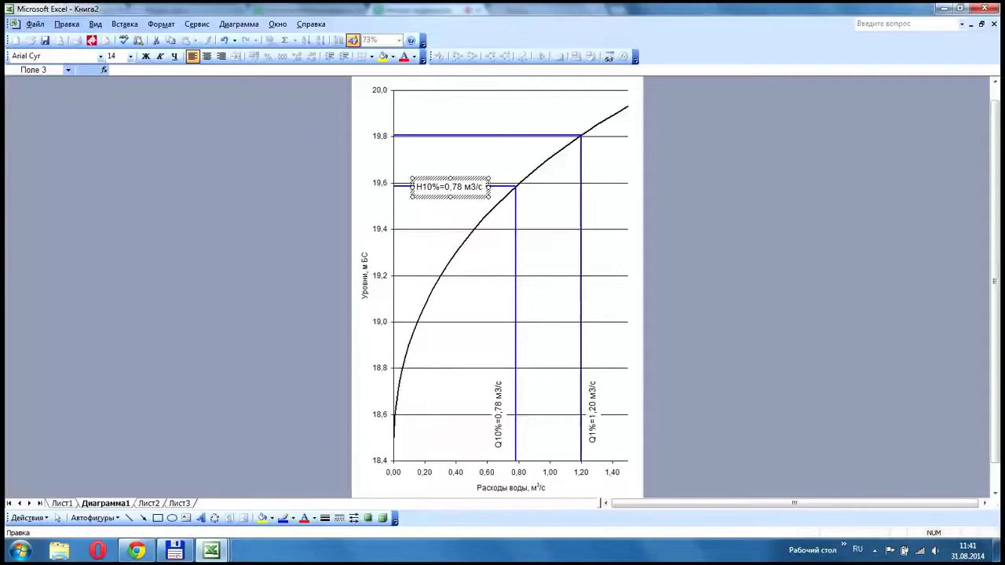
- Look up the 10% water level on Лист2 and enter 19,59 as the value in the H10% label
left_click(148, 504)
left_click(573, 257)
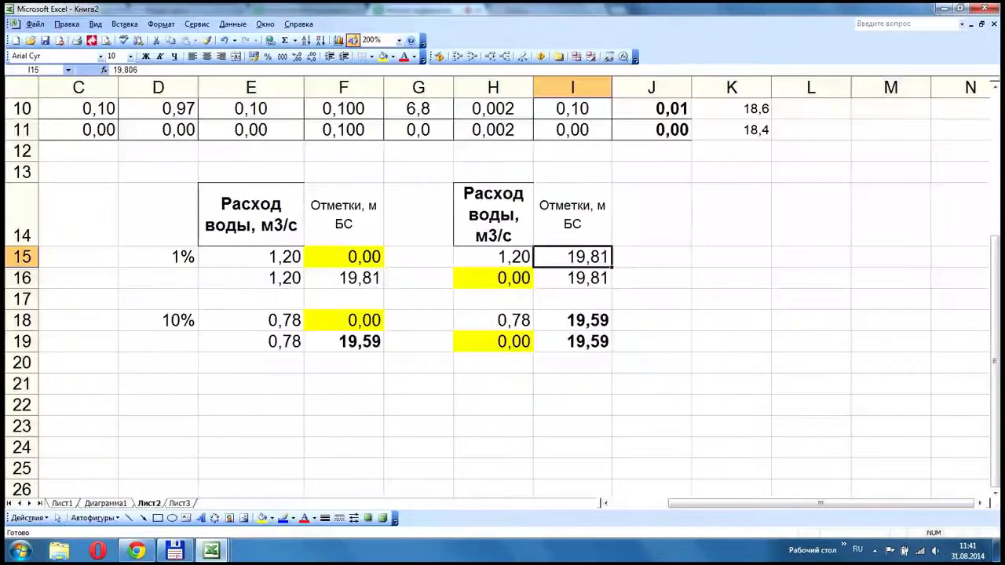
left_click(573, 320)
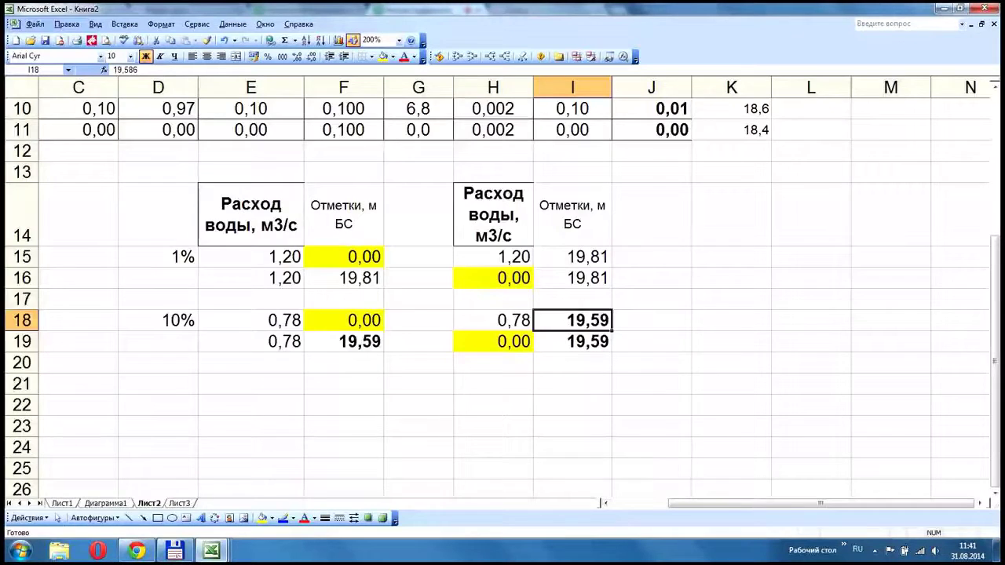
key("ctrl+Page_Up")
key("BackSpace")
key("BackSpace")
key("BackSpace")
key("BackSpace")
type("19,59")
- Shorten the unit in the H10% label to "м"
key("Right")
key("Right")
key("Right")
key("BackSpace")
key("Right")
key("BackSpace")
key("Delete")
key("Escape")
- Copy the H10% label above the 1% water level line and change the copy's designation to "H1%"
left_click_drag(482, 197, 463, 129)
left_click(426, 120)
key("BackSpace")
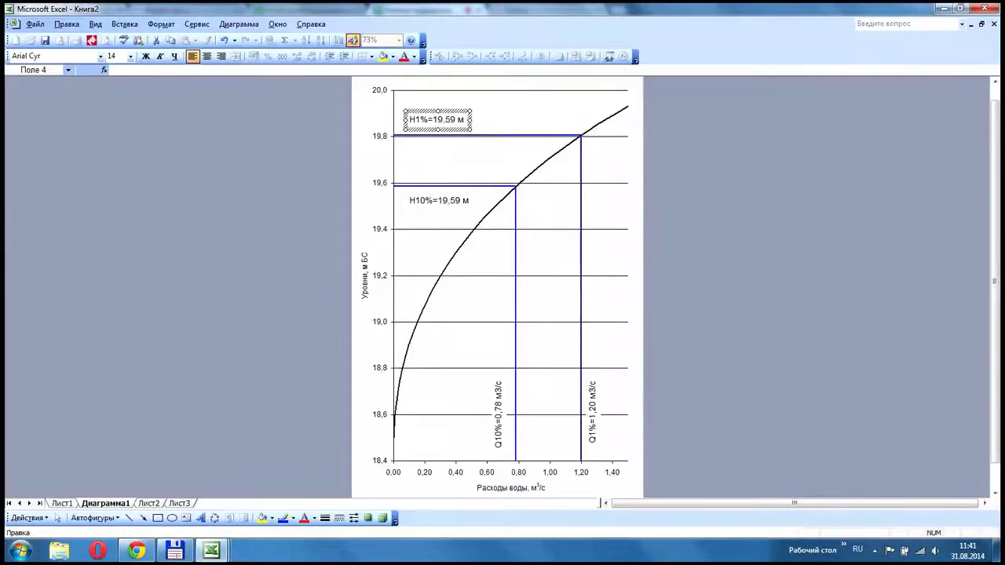
- Look up the 1% water level on Лист2 and complete the upper label as "H1%=19,81 м"
left_click(148, 504)
left_click(106, 503)
left_click(456, 120)
key("BackSpace")
key("BackSpace")
type("81")
key("Escape")
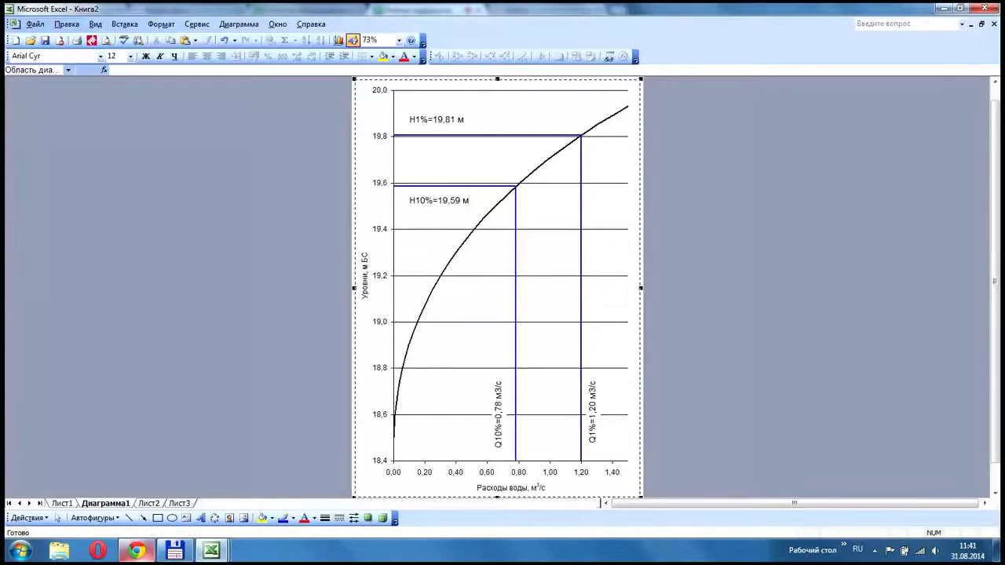
- Switch to the webinar chat in Chrome to read the participants' messages
left_click(136, 550)
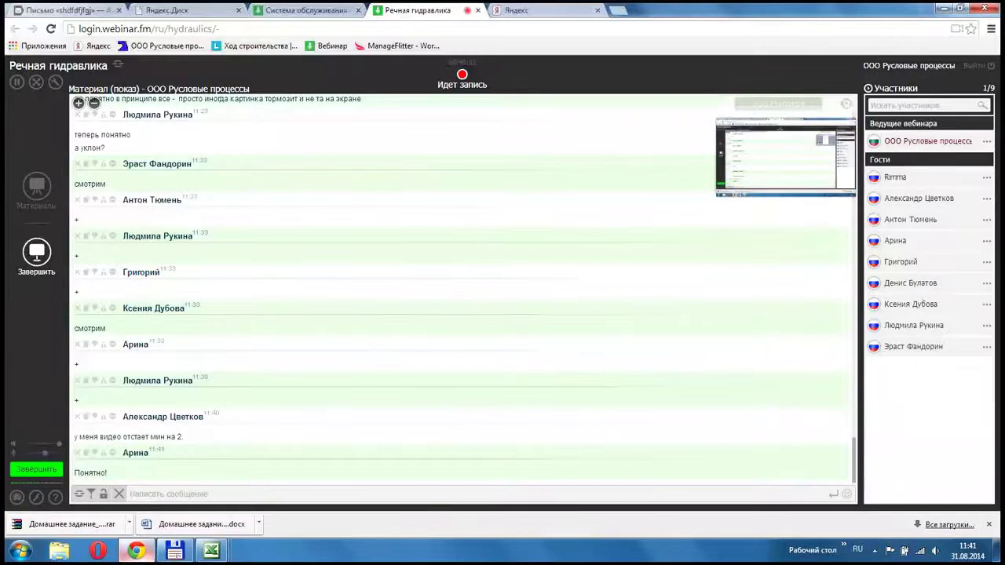